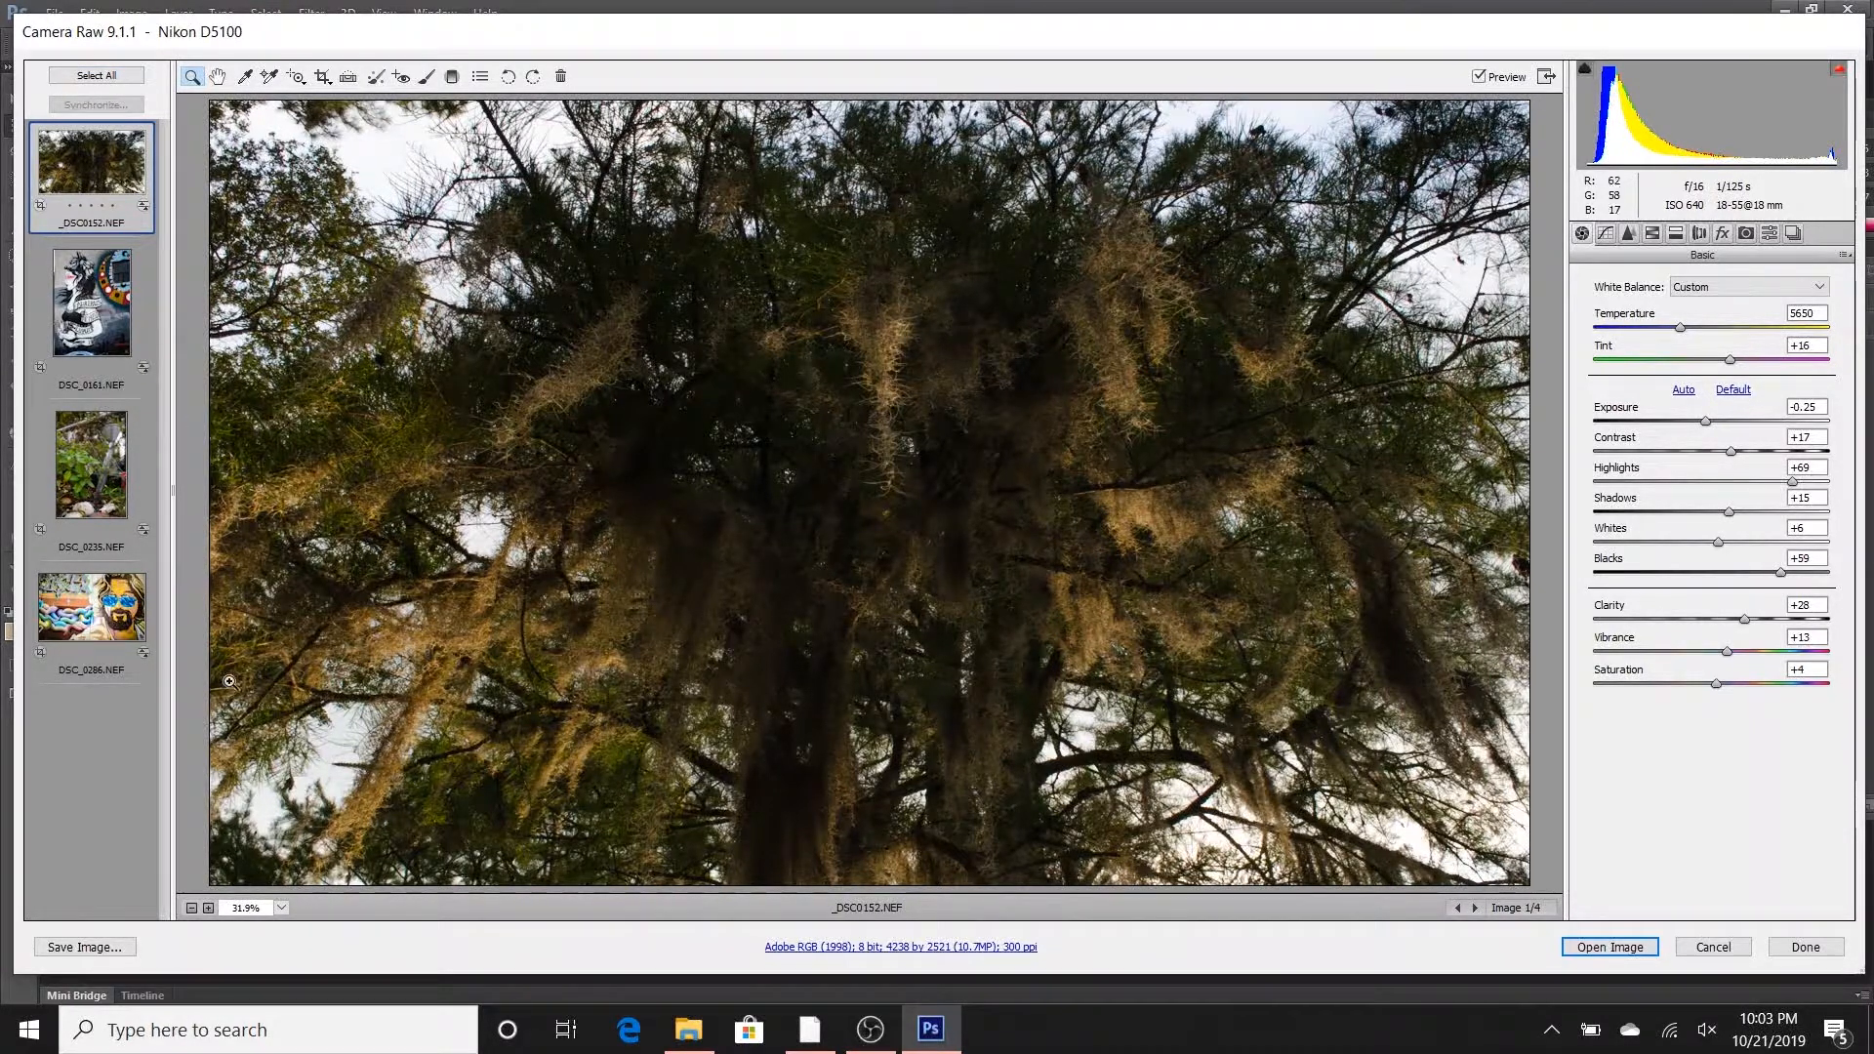
# - Review the save options for the tree photo without saving, and look at the Photos for Tutorial folder in File Explorer
pyautogui.click(63, 950)
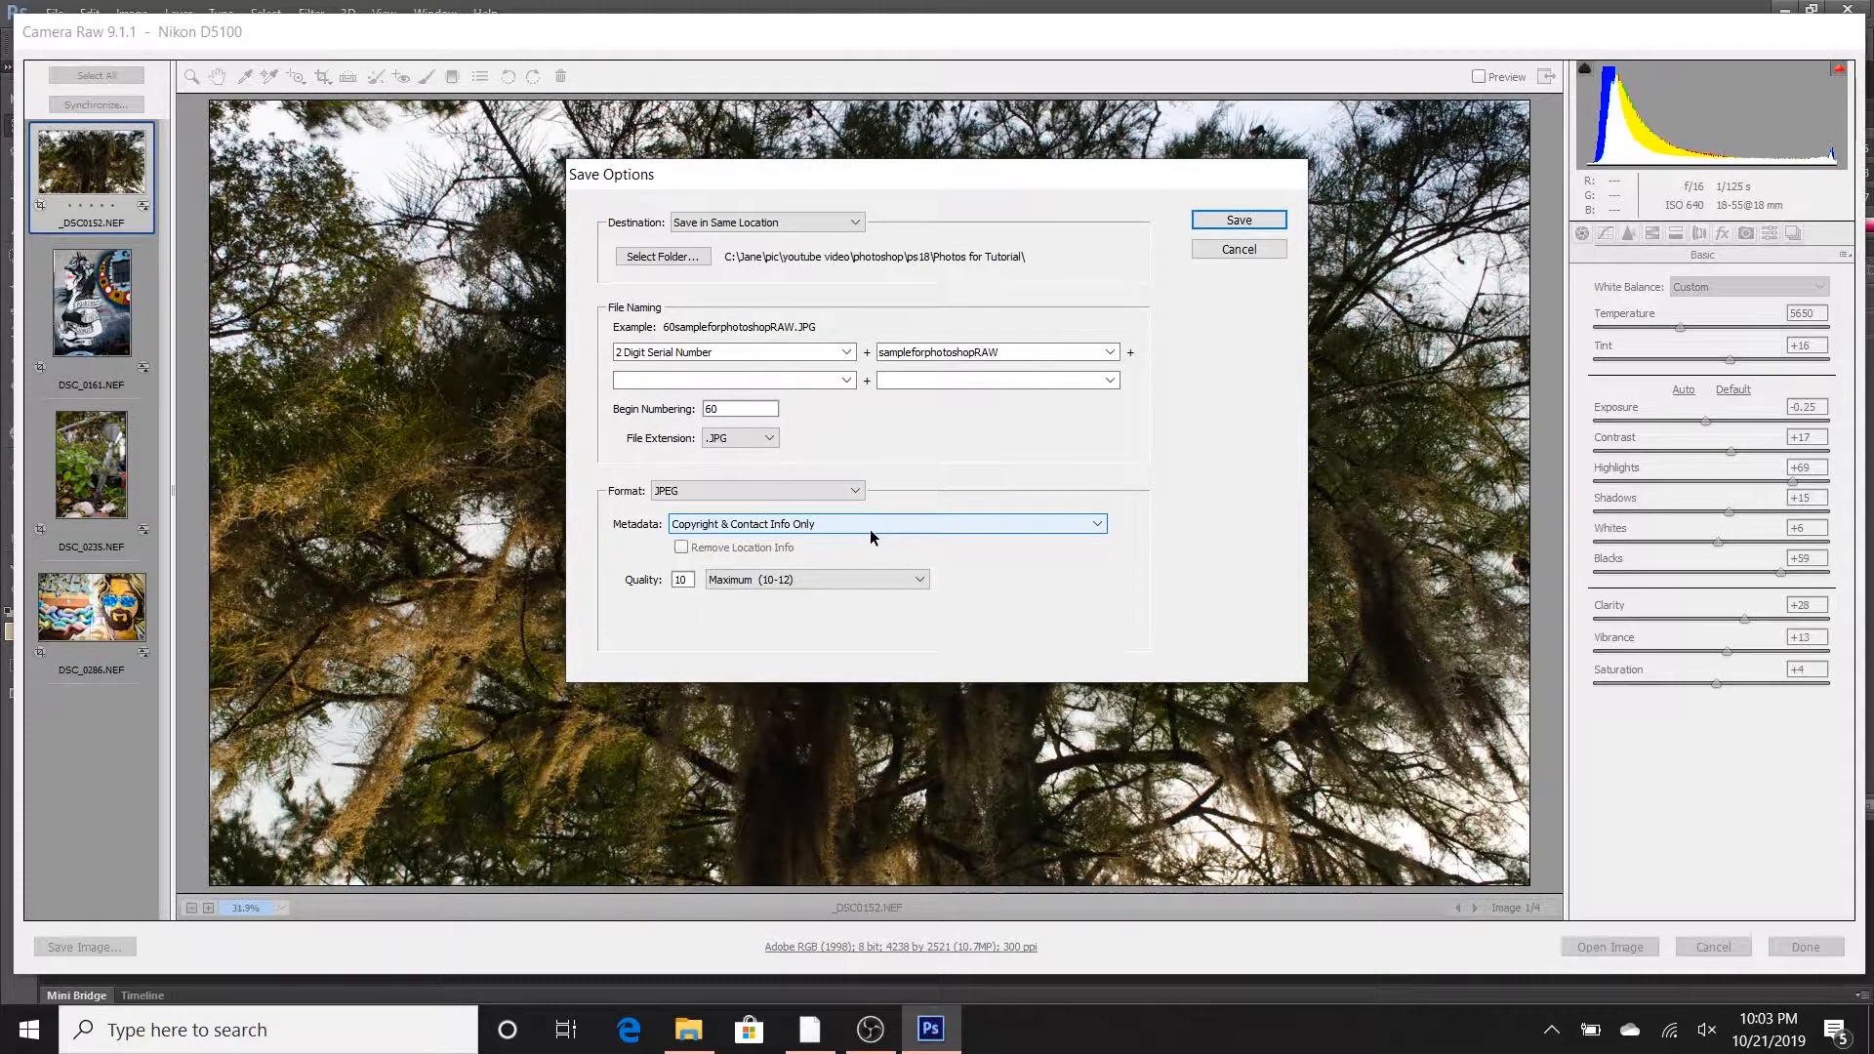
pyautogui.click(1228, 250)
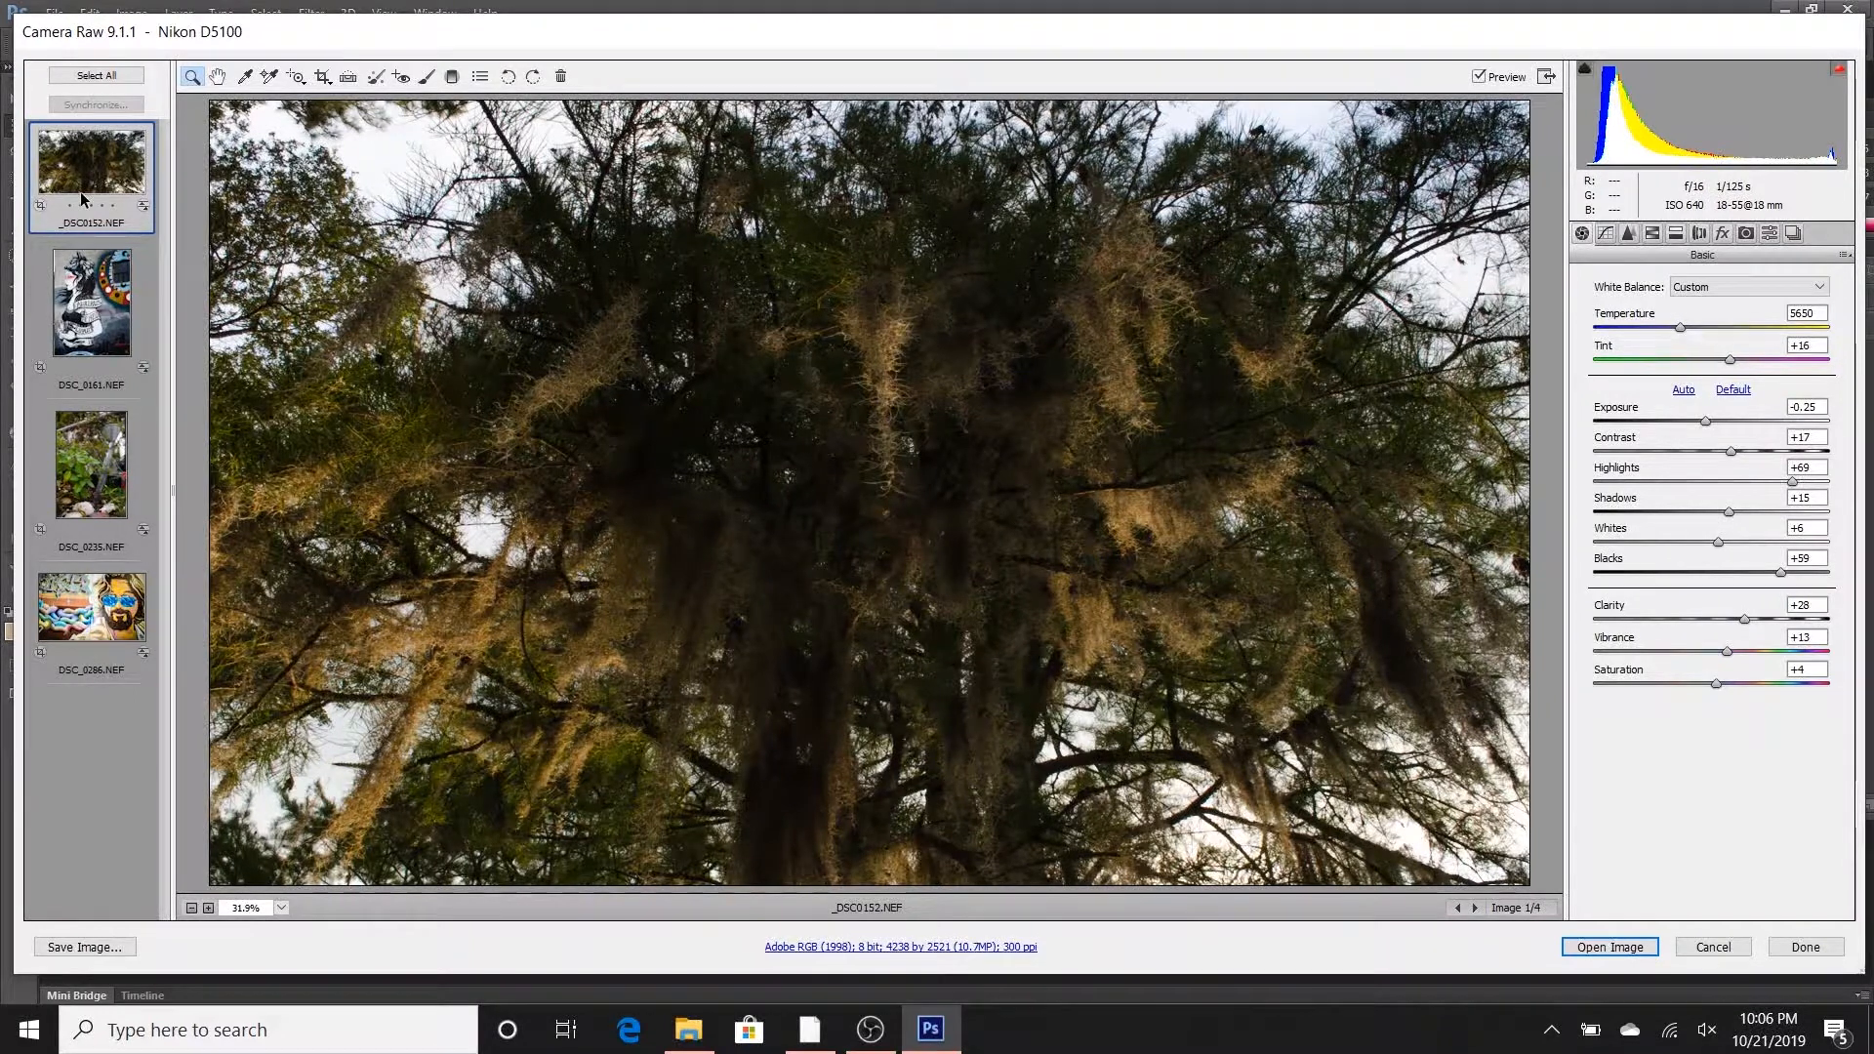
pyautogui.click(693, 1038)
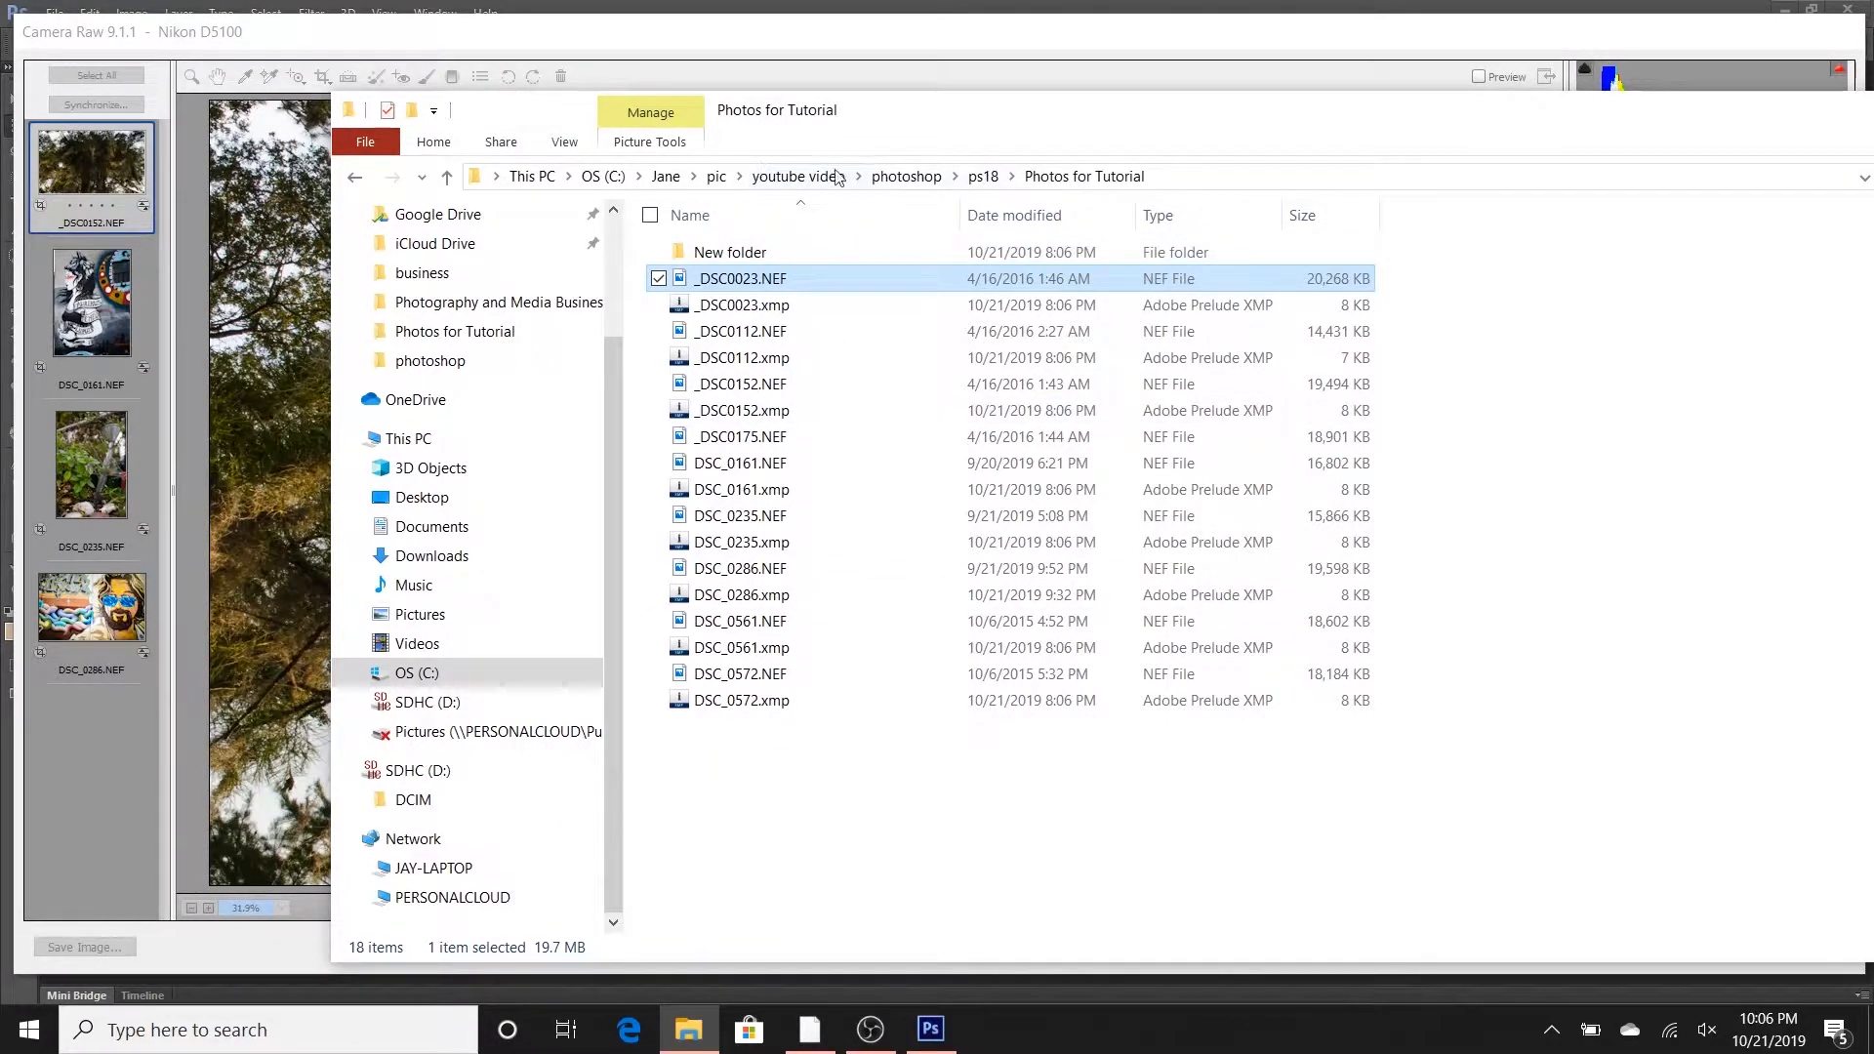
pyautogui.click(532, 41)
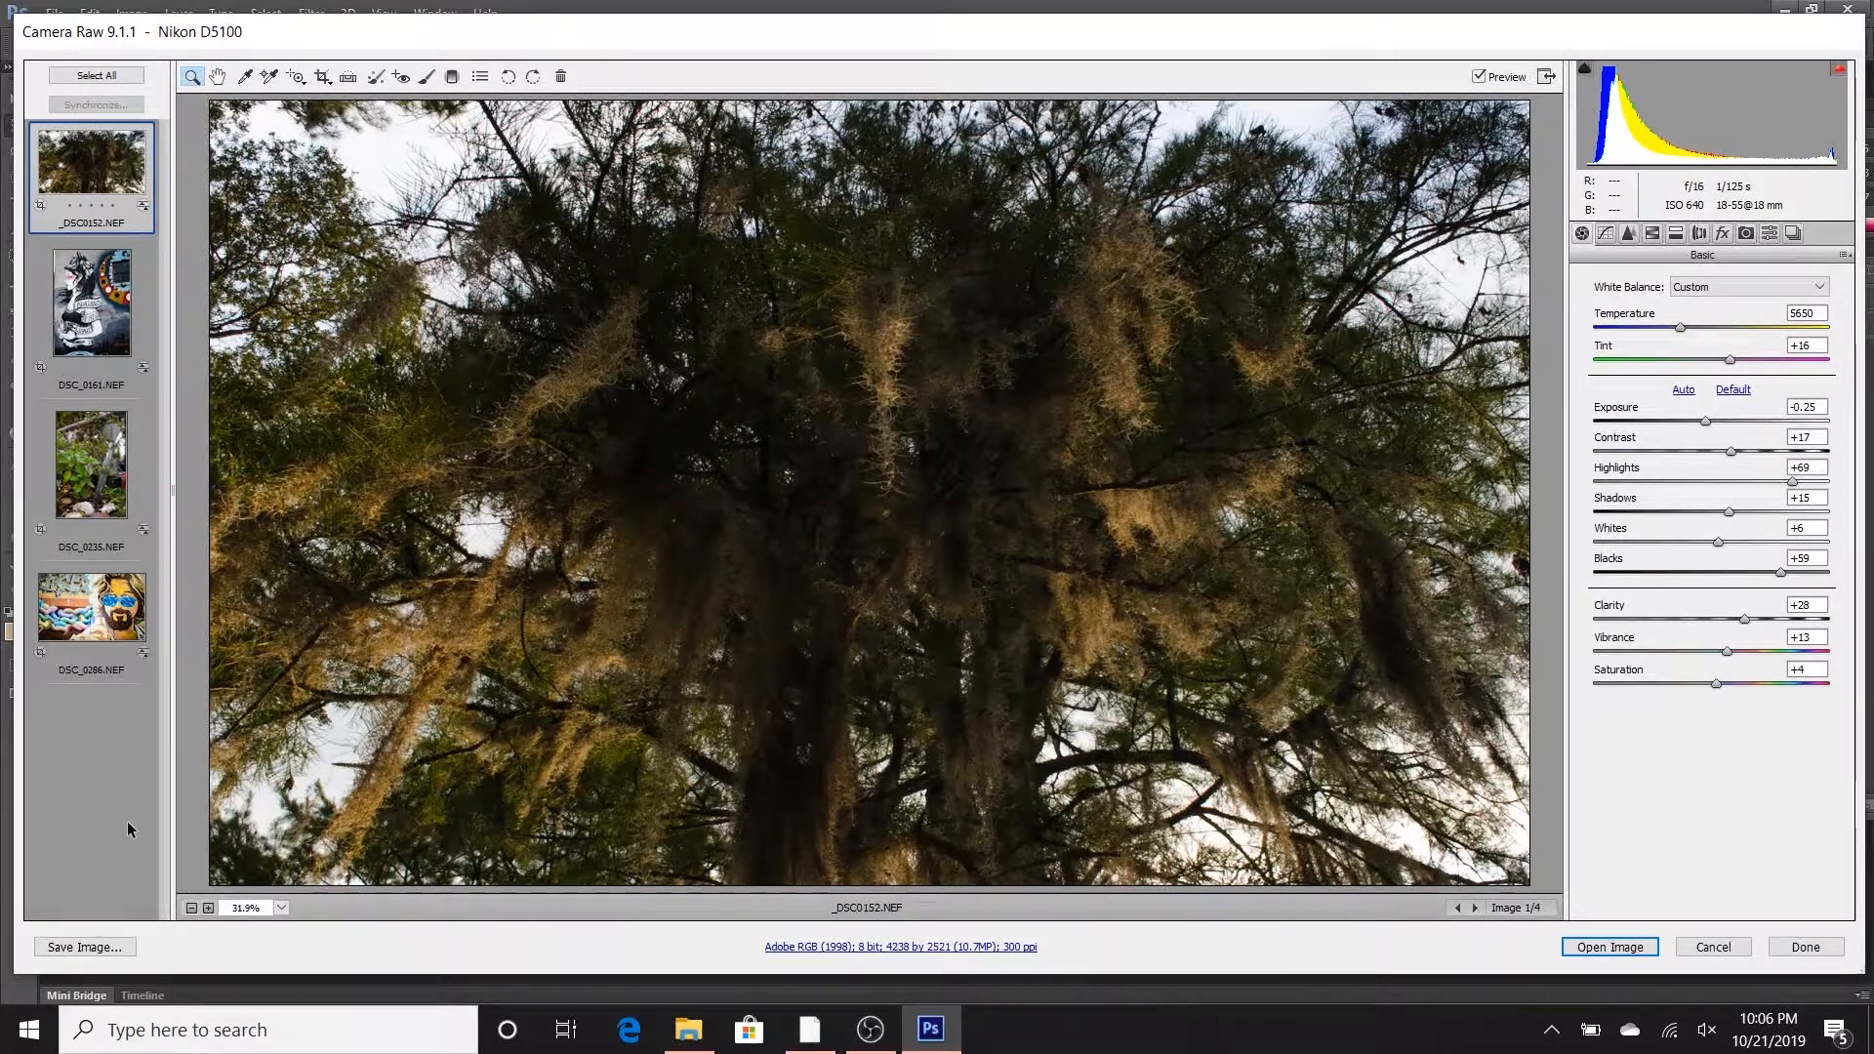
# - Select all four images, narrow the selection to _DSC0152.NEF, and set its temperature to 5400
pyautogui.click(114, 74)
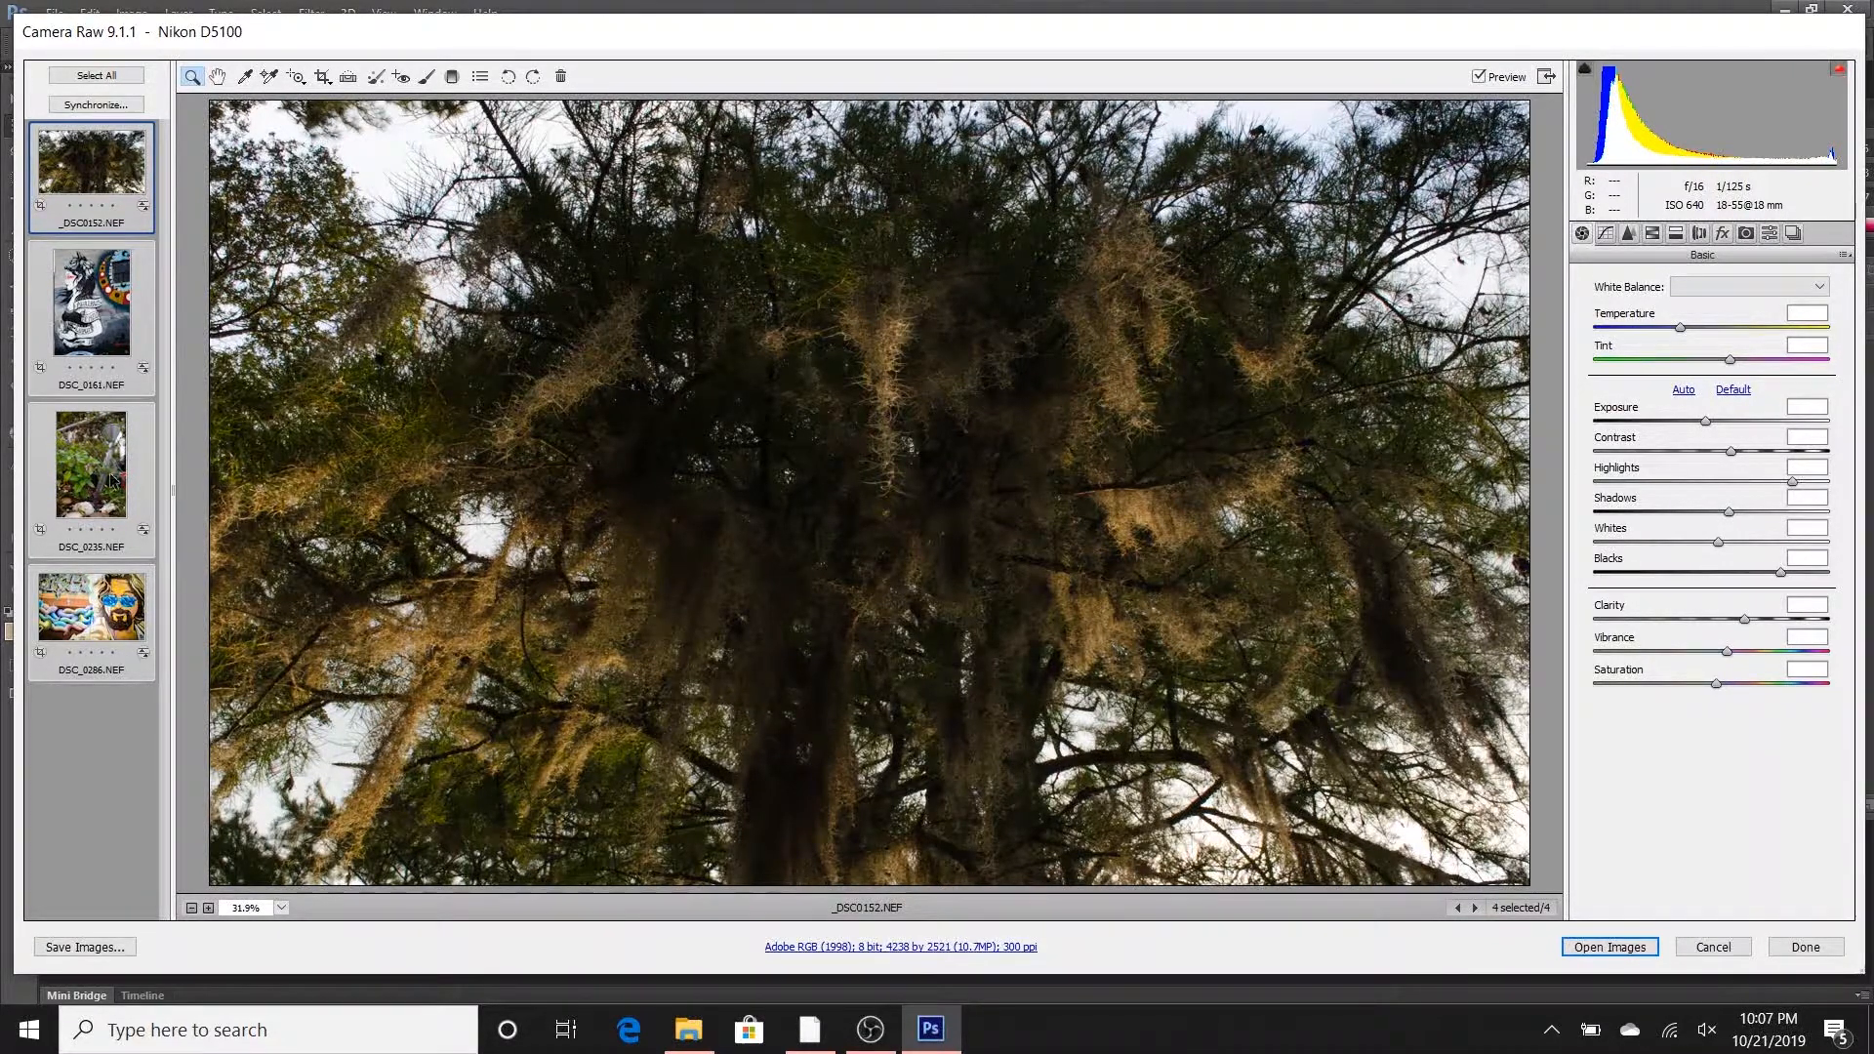
pyautogui.click(70, 192)
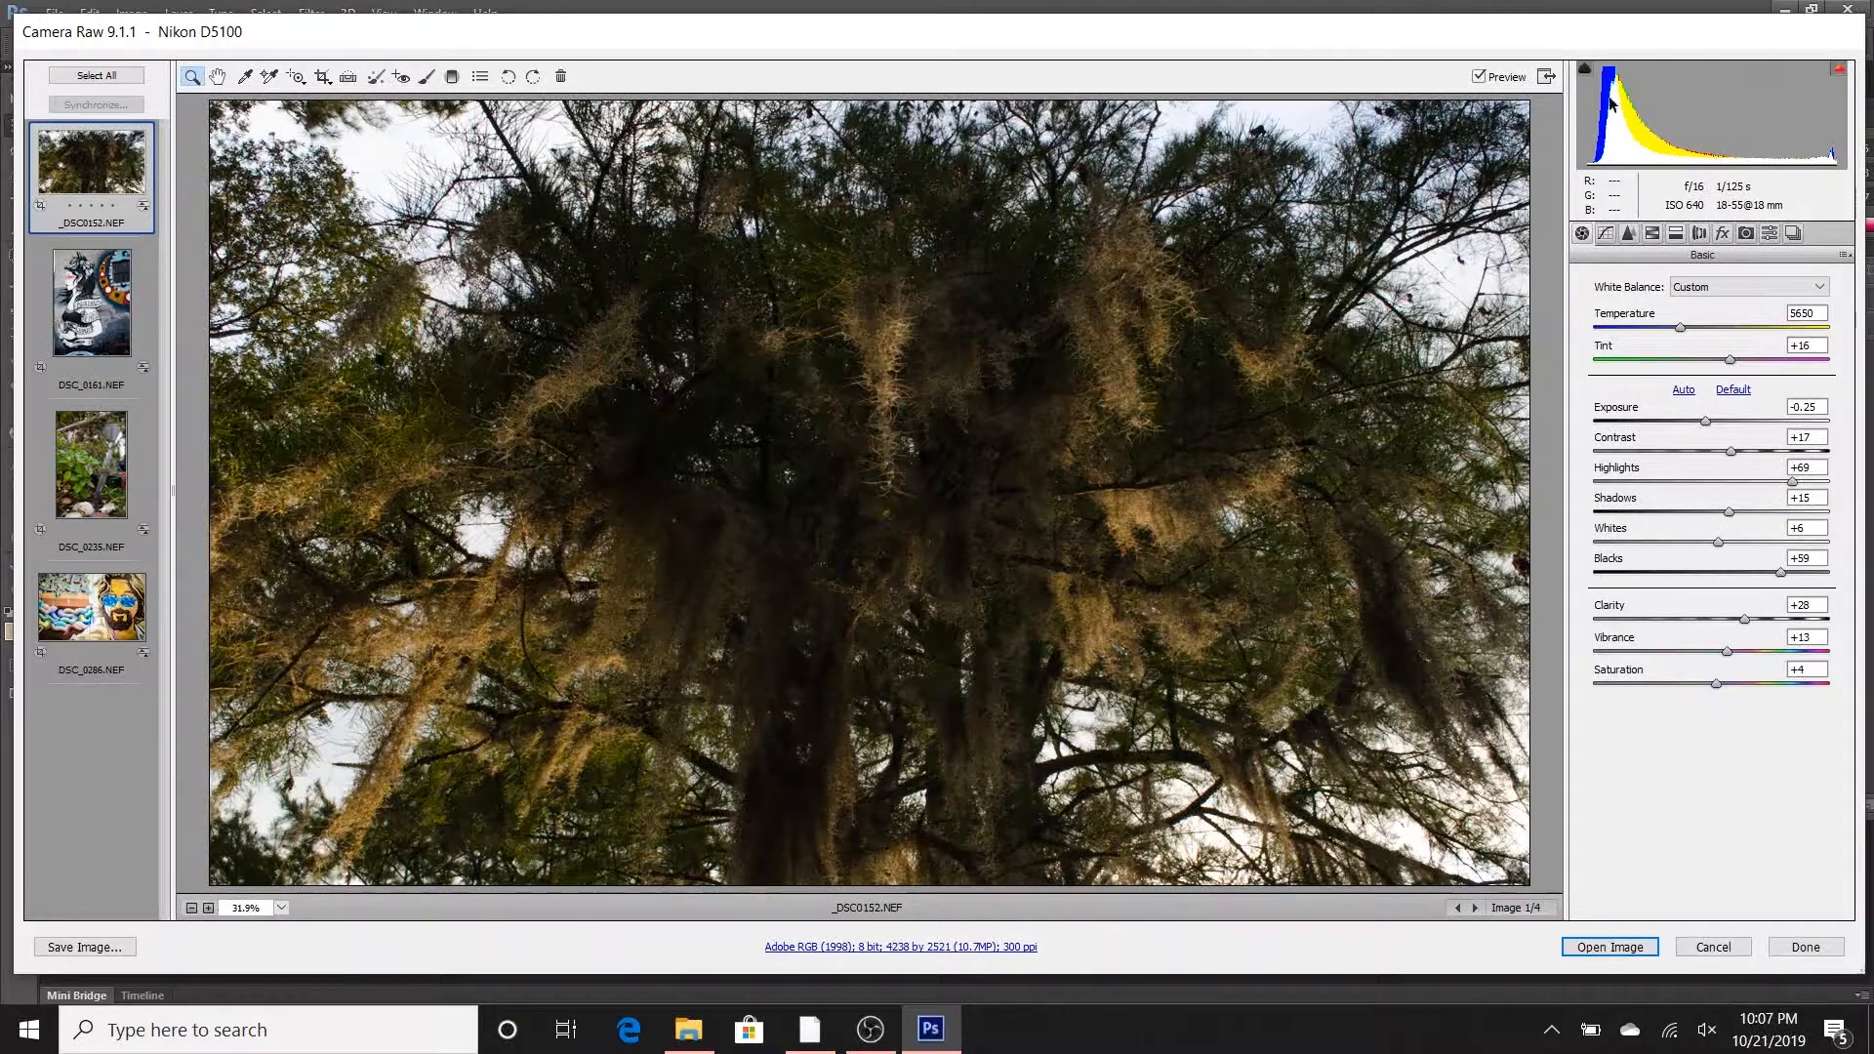
pyautogui.moveTo(1681, 329)
pyautogui.mouseDown()
pyautogui.moveTo(1706, 334)
pyautogui.moveTo(1678, 342)
pyautogui.mouseUp()
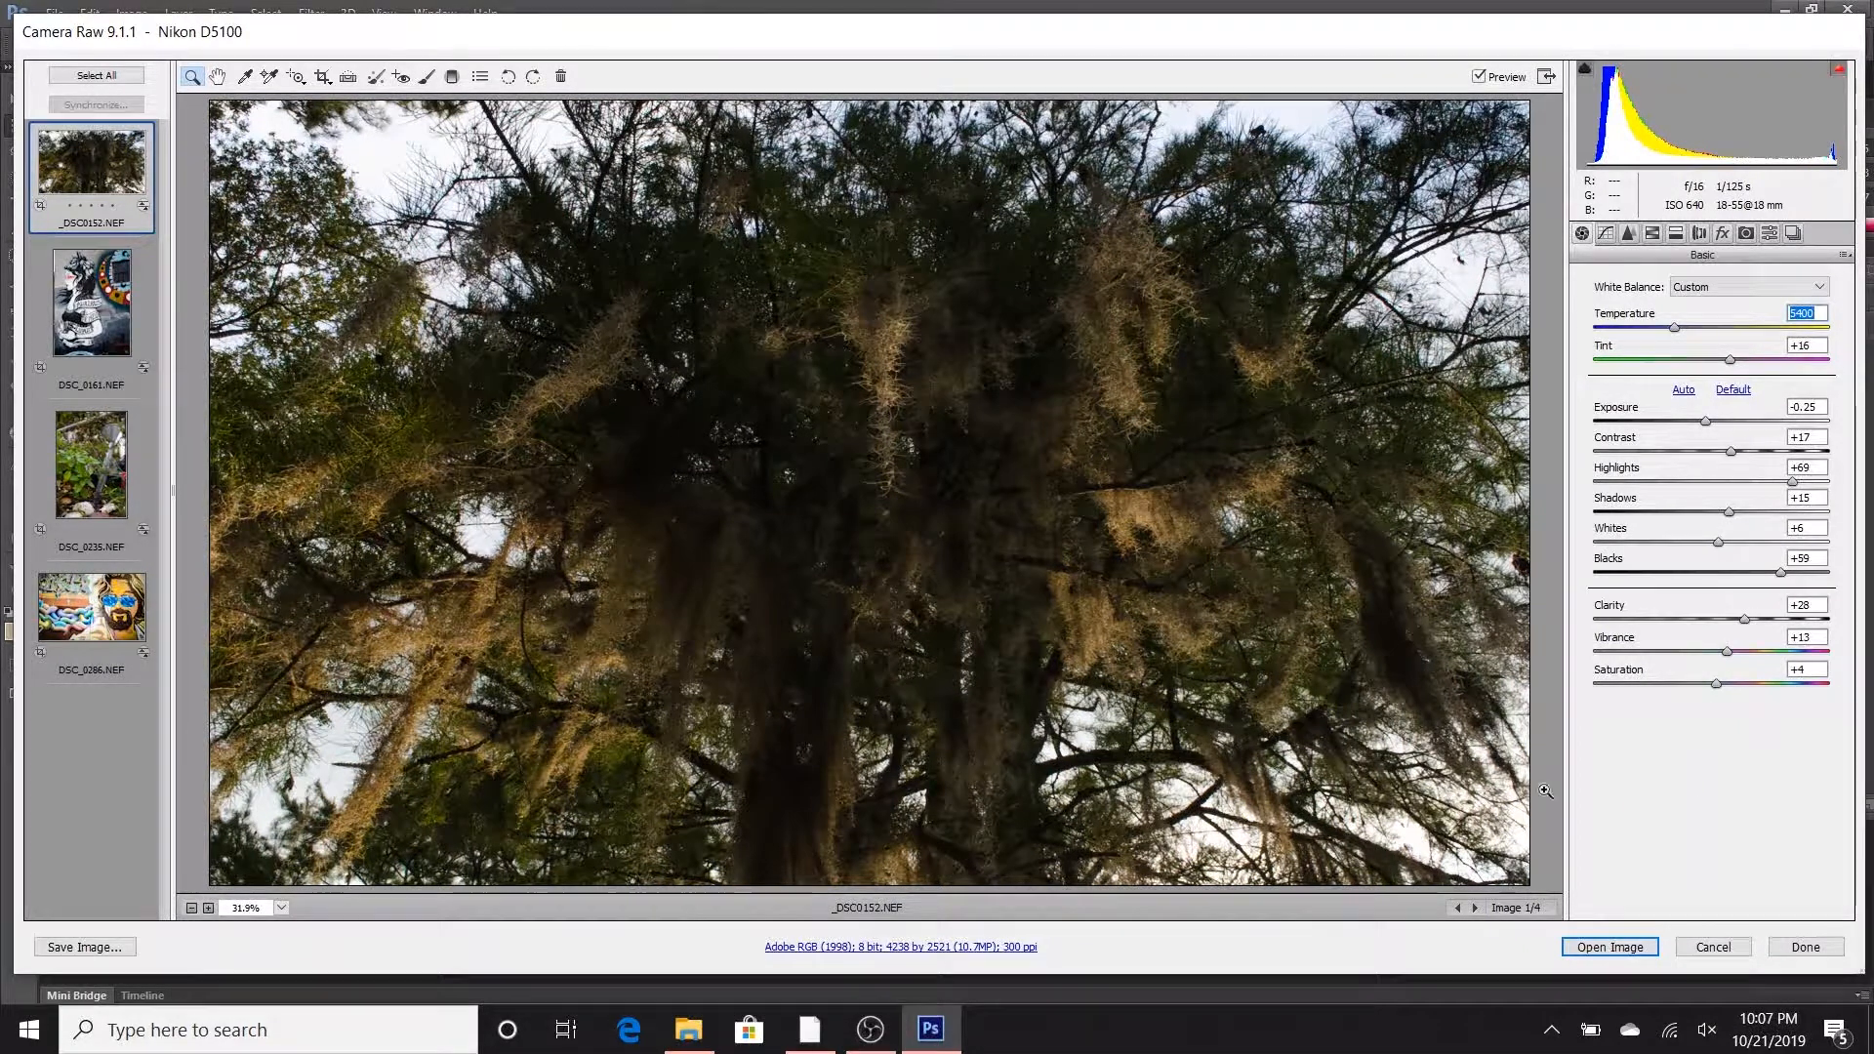
# - Look through the adjustment categories, including Tone Curve, Detail, HSL, Split Toning, Lens Corrections, Camera Calibration, Presets and Snapshots
pyautogui.click(1652, 233)
pyautogui.click(1675, 233)
pyautogui.click(1584, 235)
pyautogui.click(1606, 234)
pyautogui.click(1628, 234)
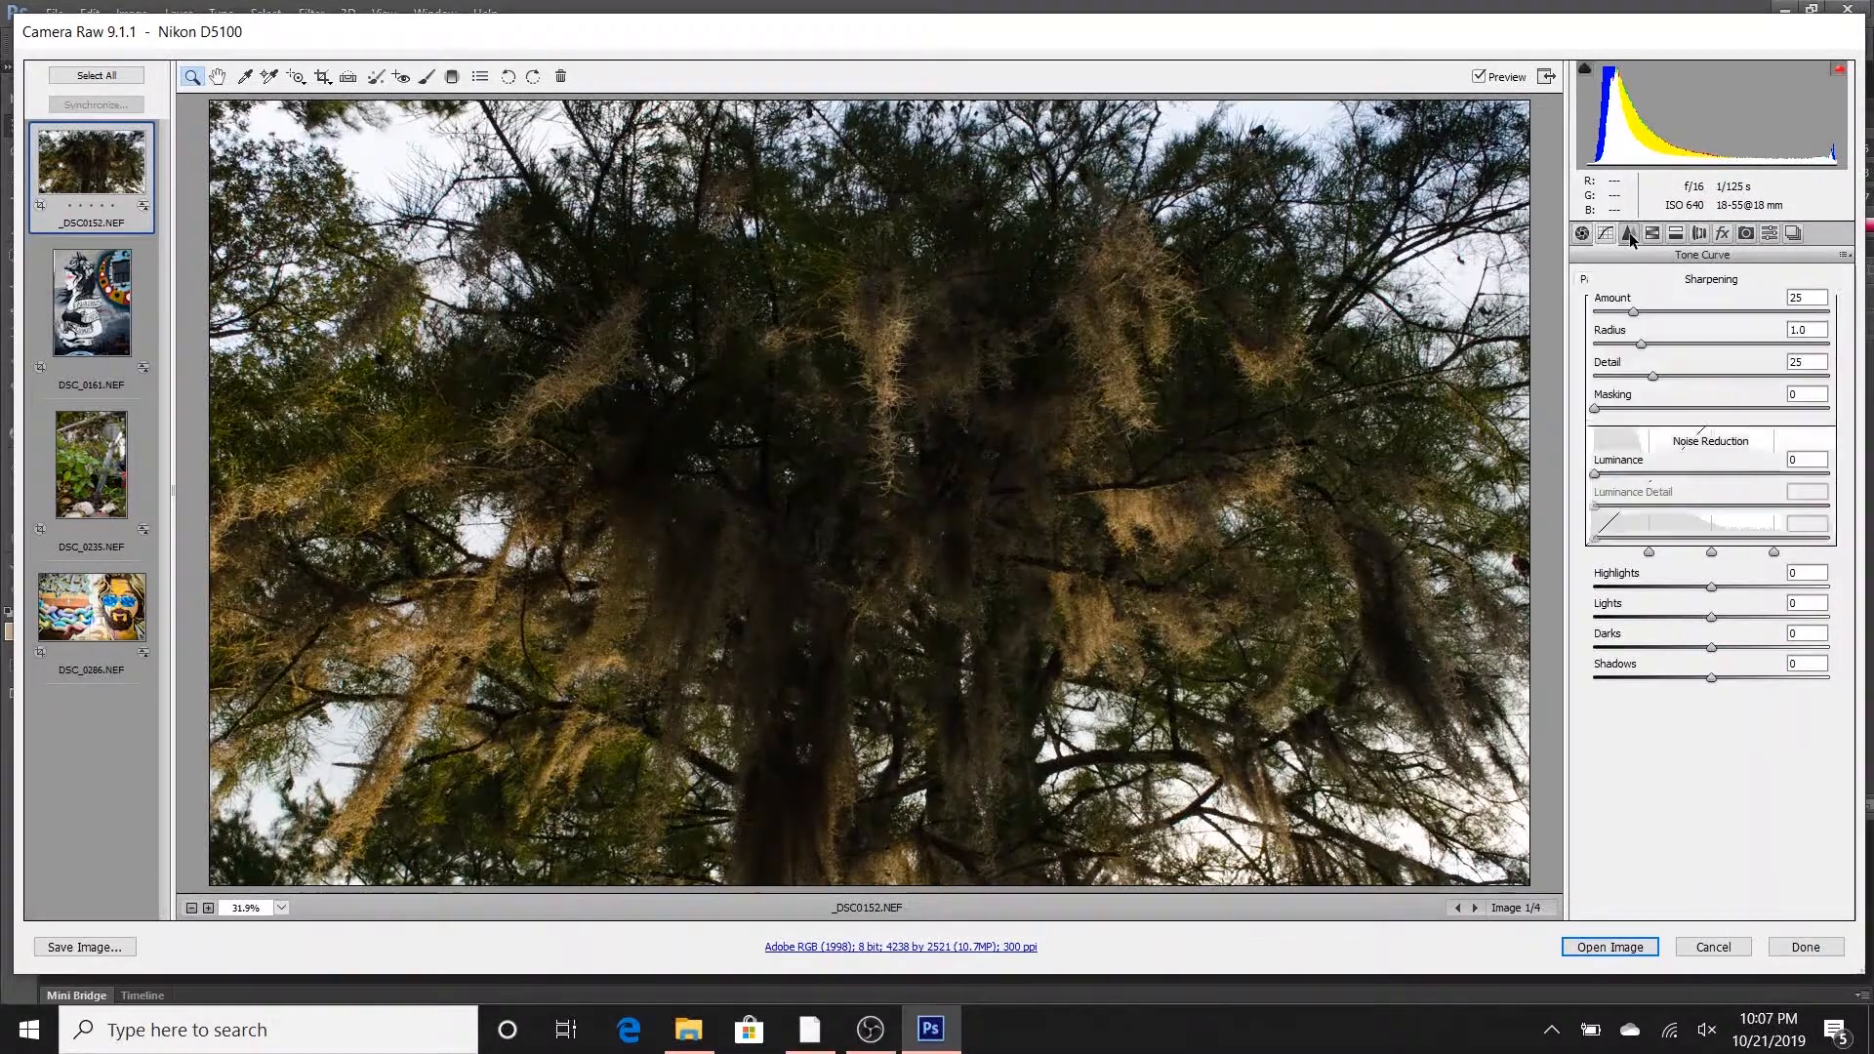
pyautogui.click(1652, 234)
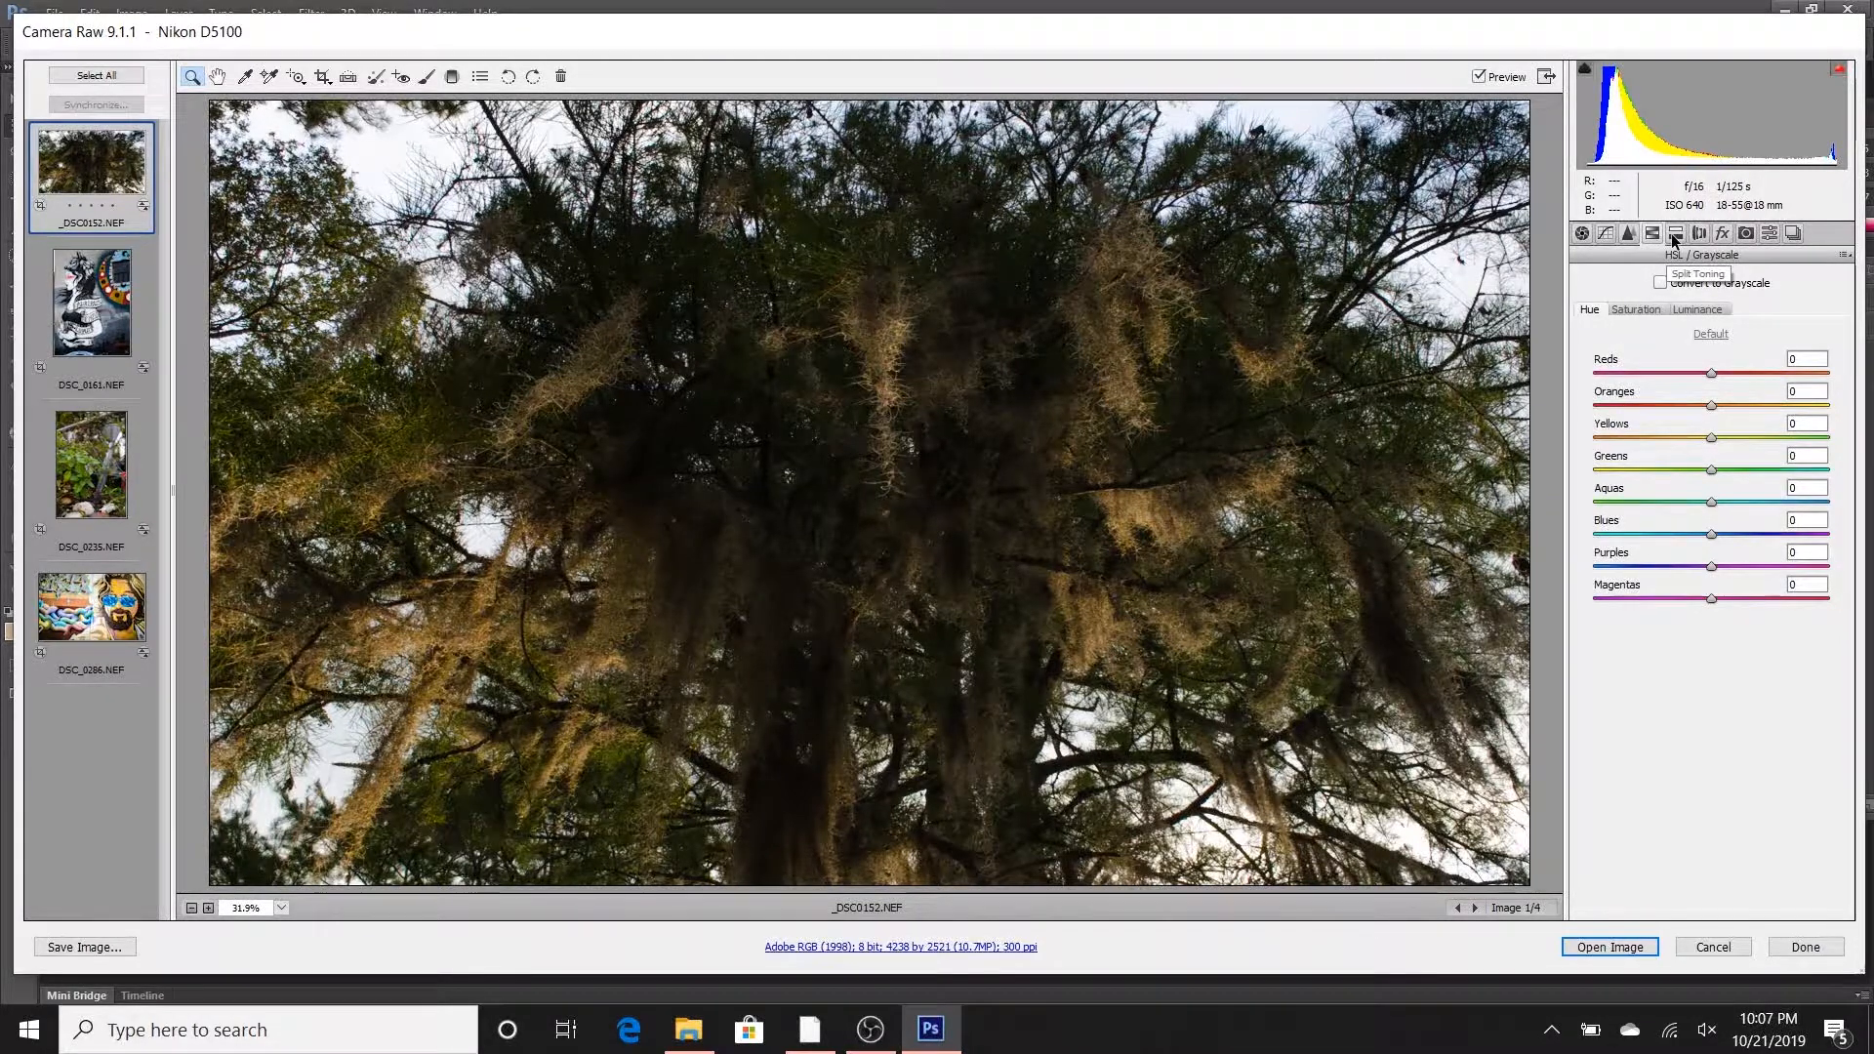
pyautogui.click(1676, 237)
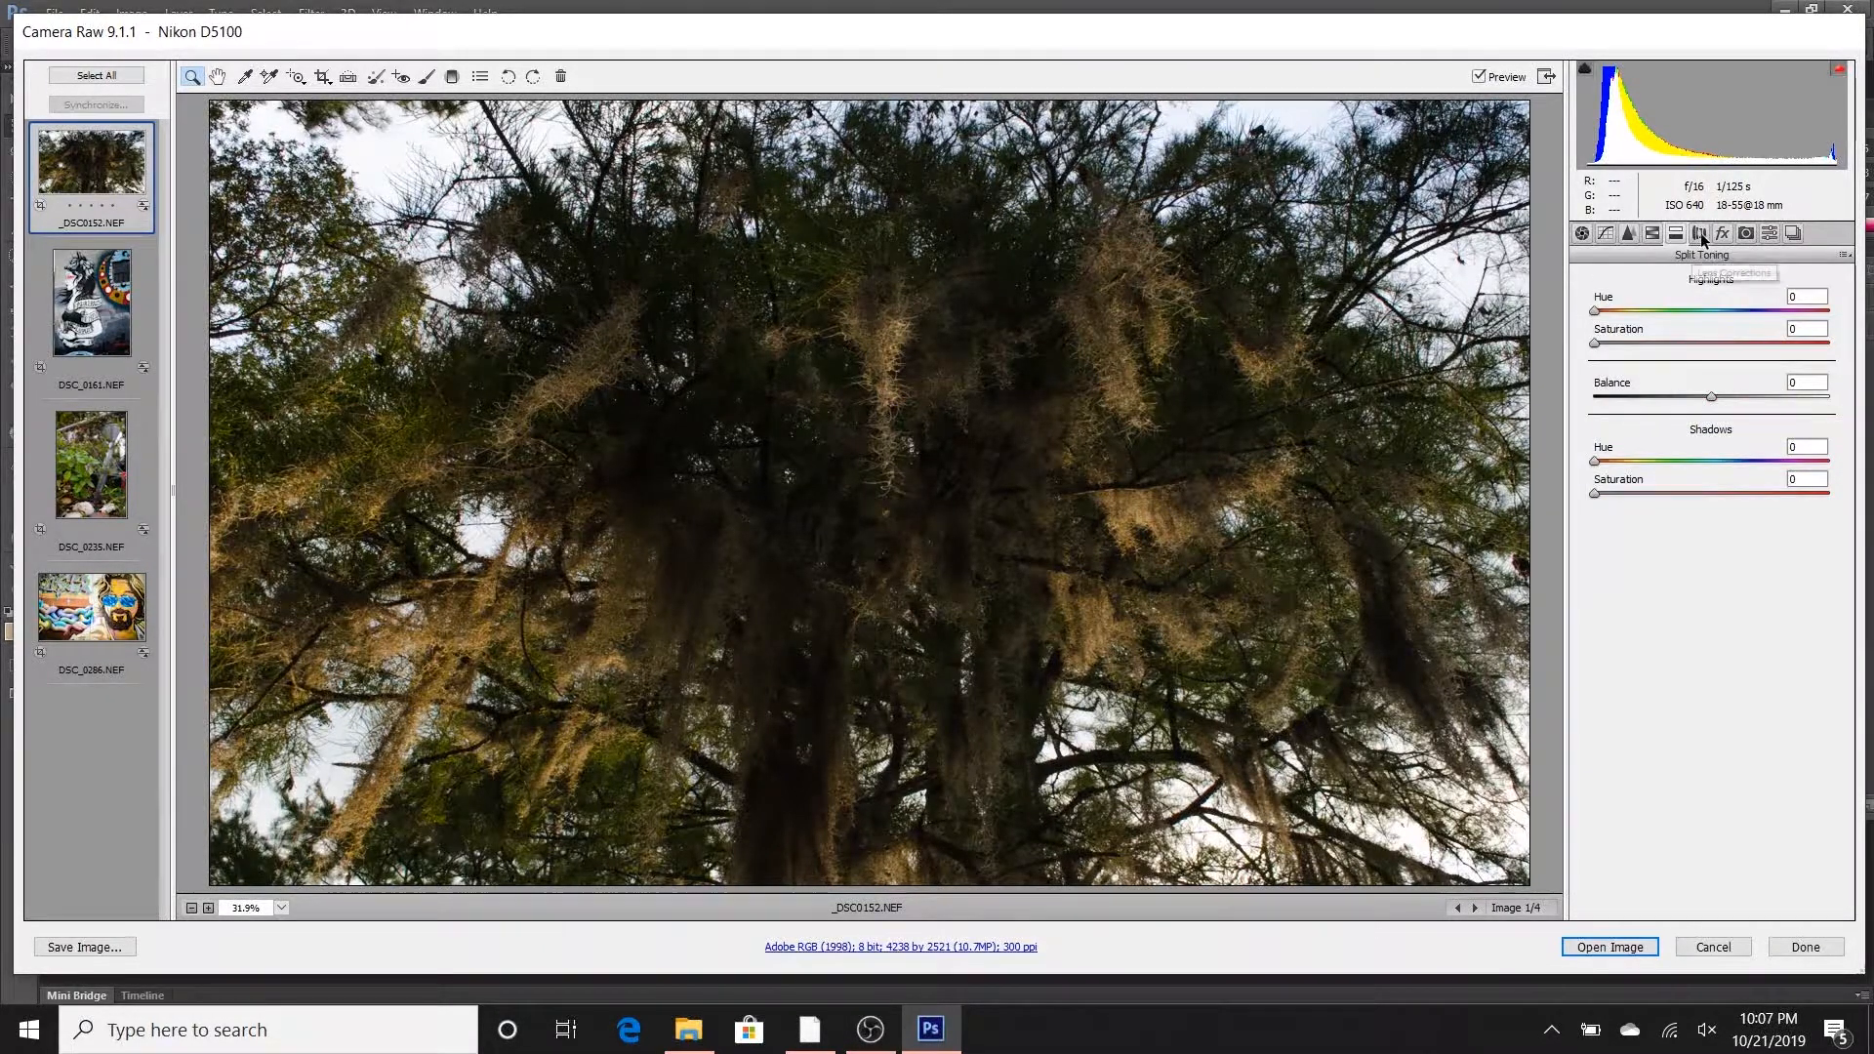
pyautogui.click(1699, 236)
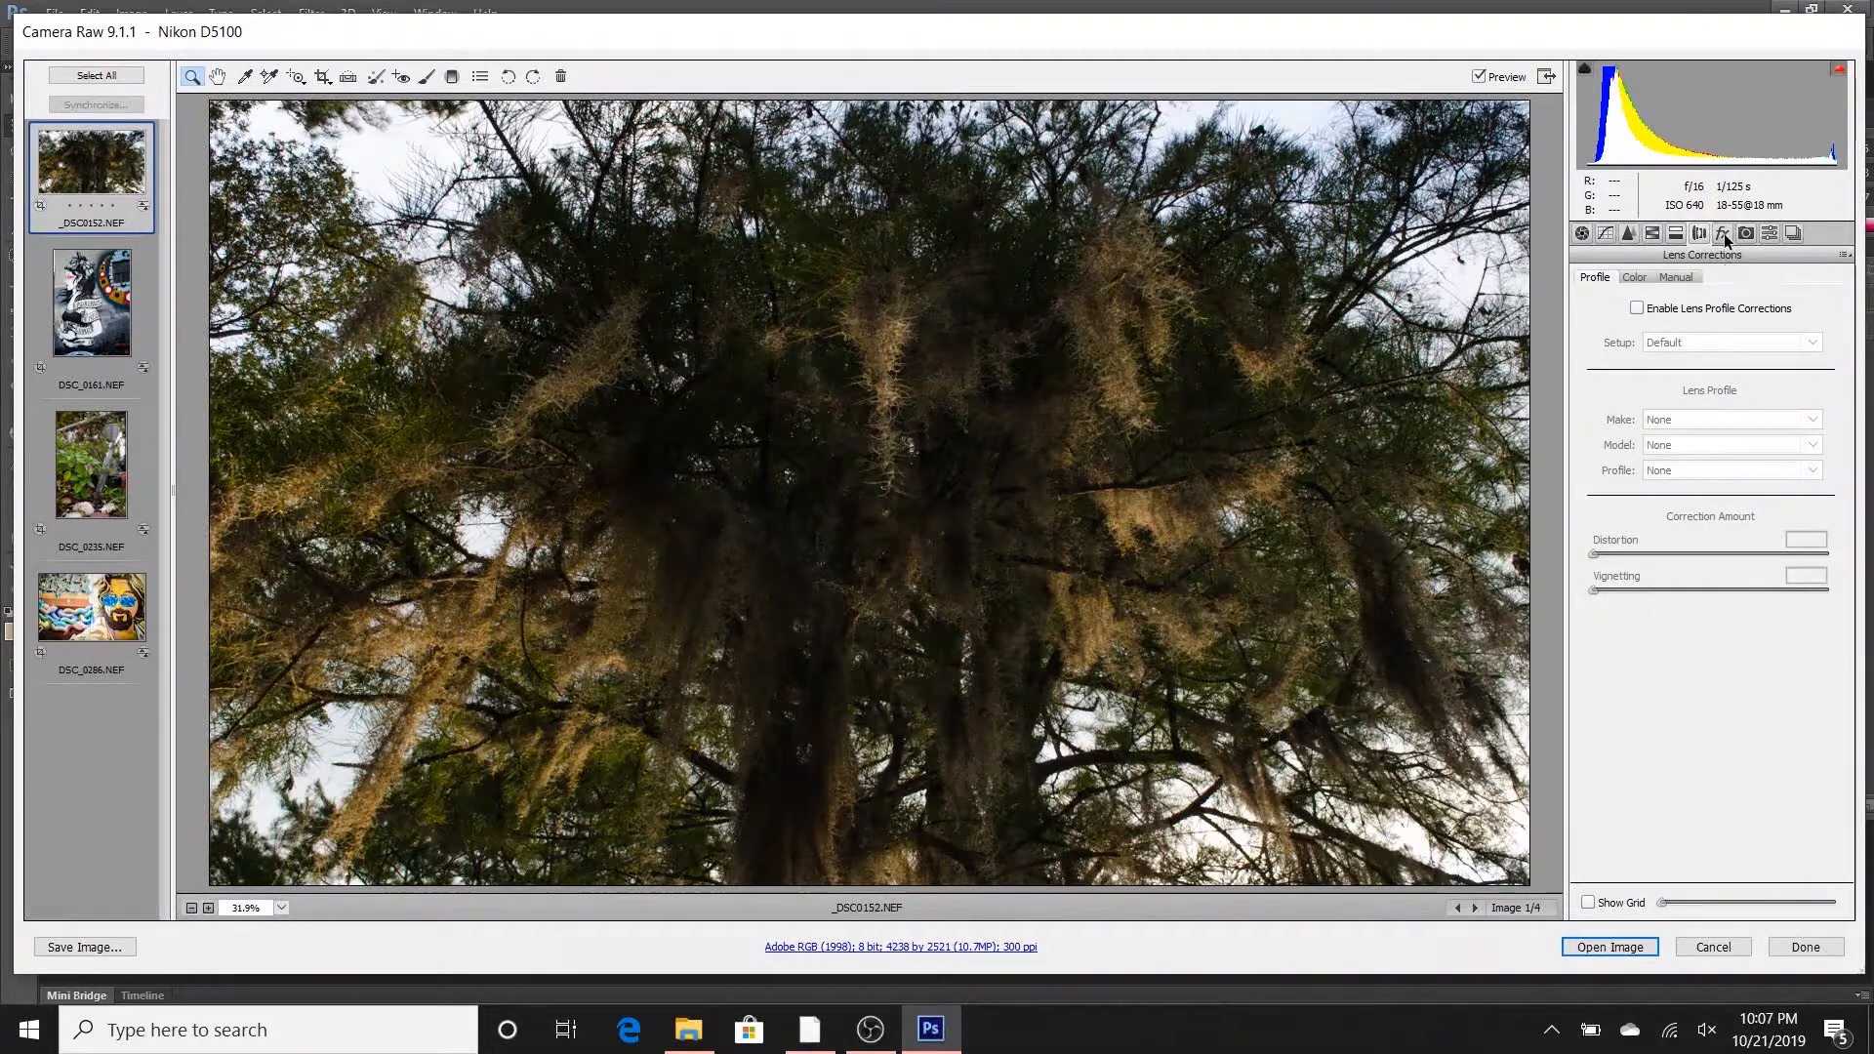
pyautogui.click(1743, 235)
pyautogui.click(1745, 236)
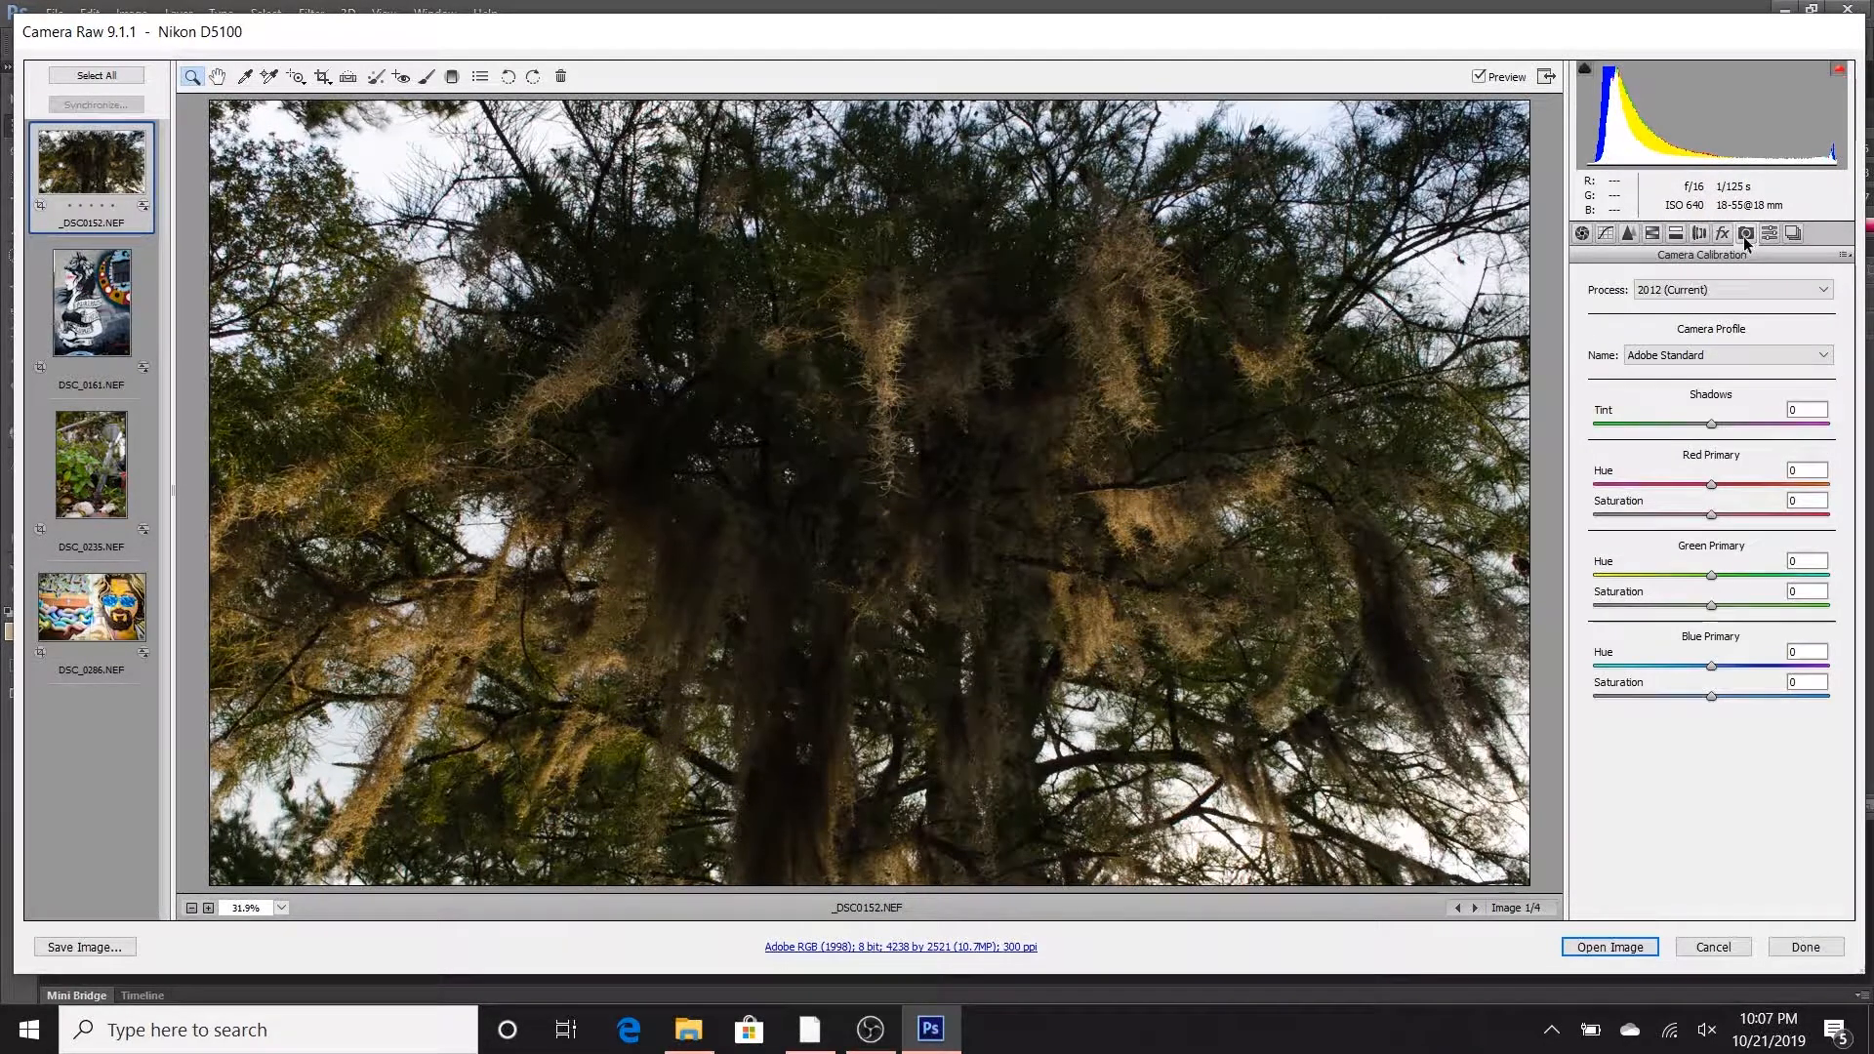
pyautogui.click(1768, 235)
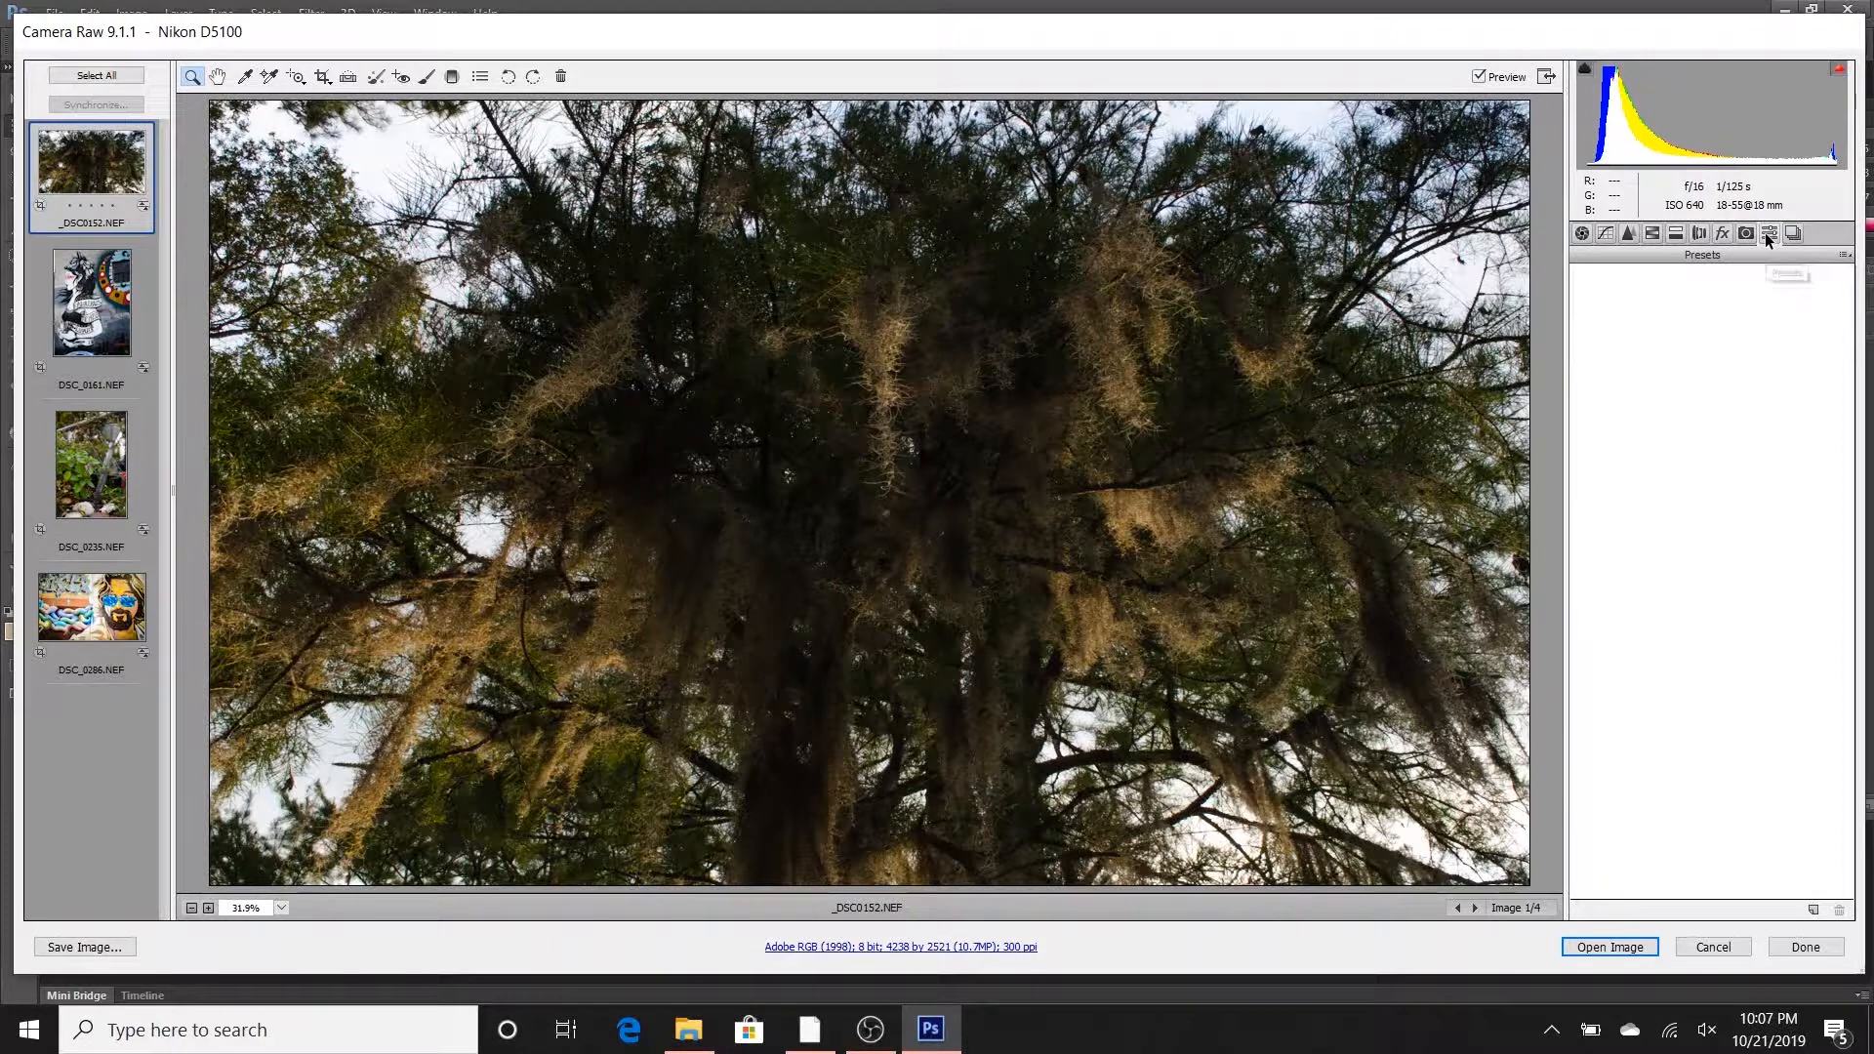
pyautogui.click(1800, 232)
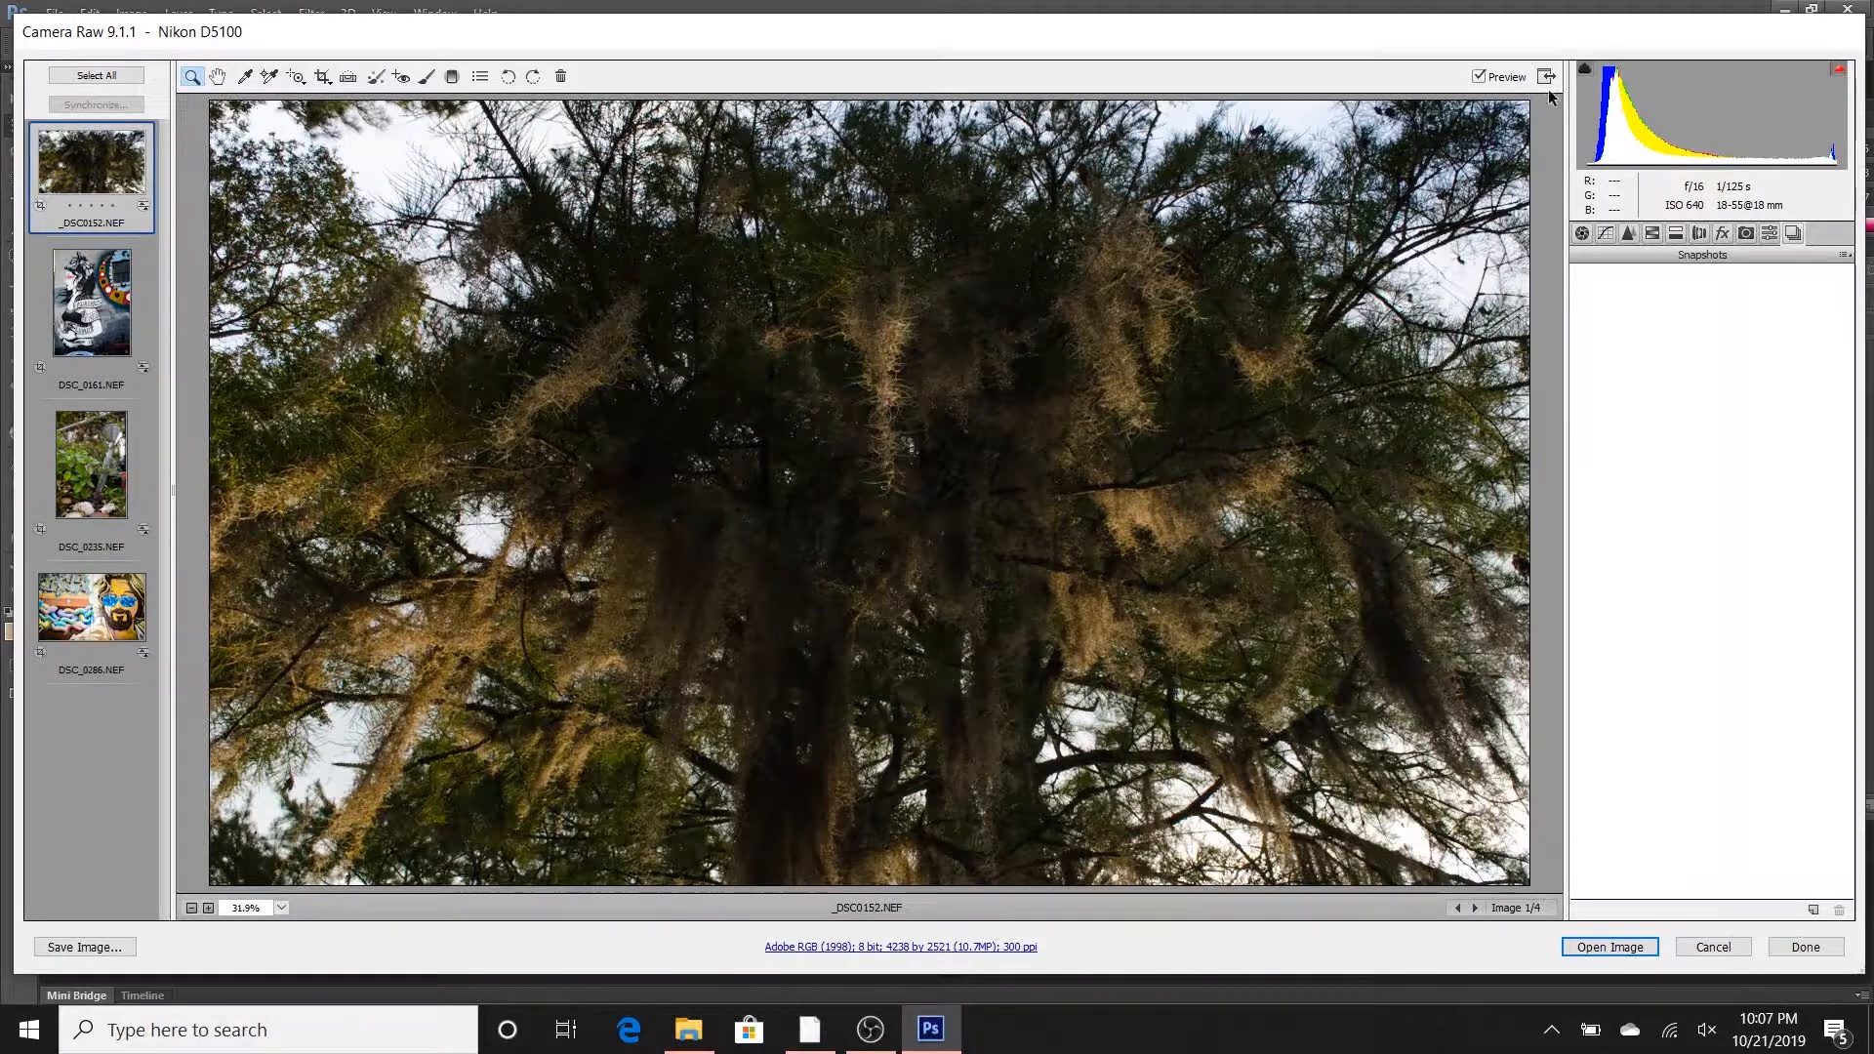
# - Rotate the tree photo 90 degrees clockwise and rotate it back to its landscape orientation
pyautogui.click(1479, 77)
pyautogui.click(533, 77)
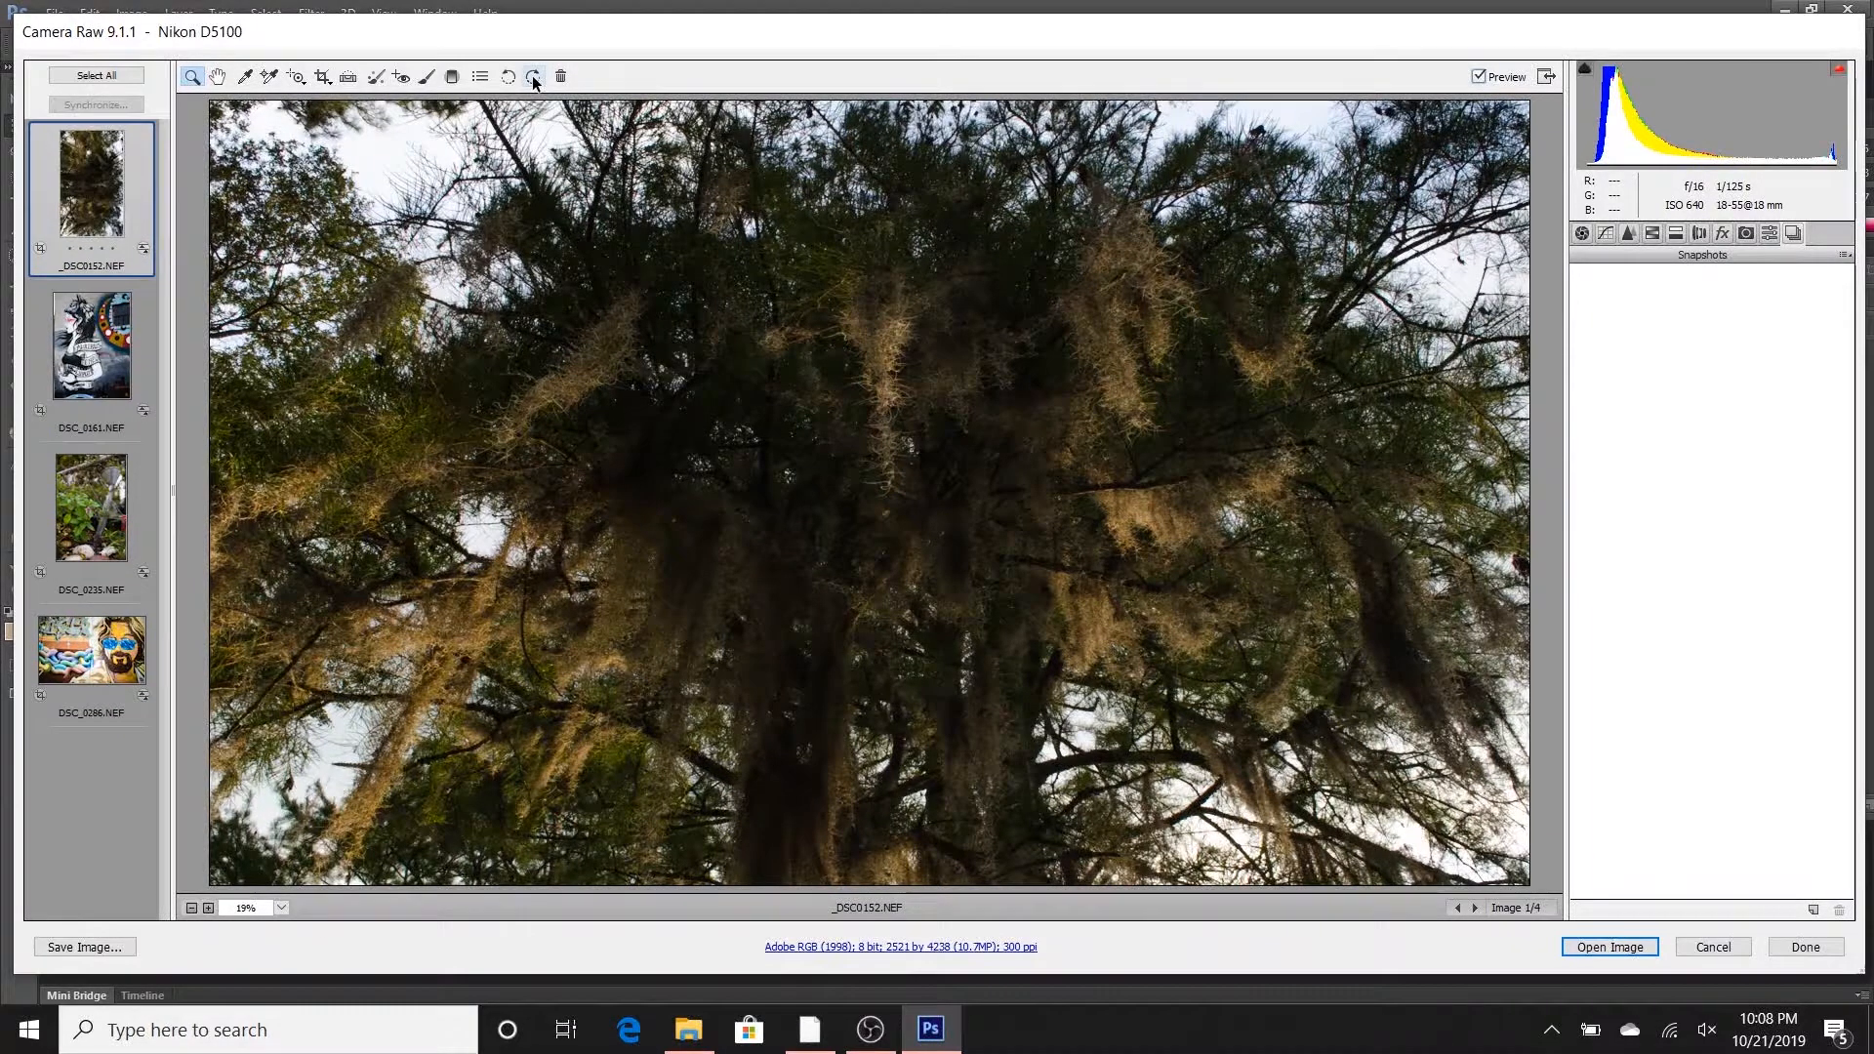
pyautogui.click(508, 78)
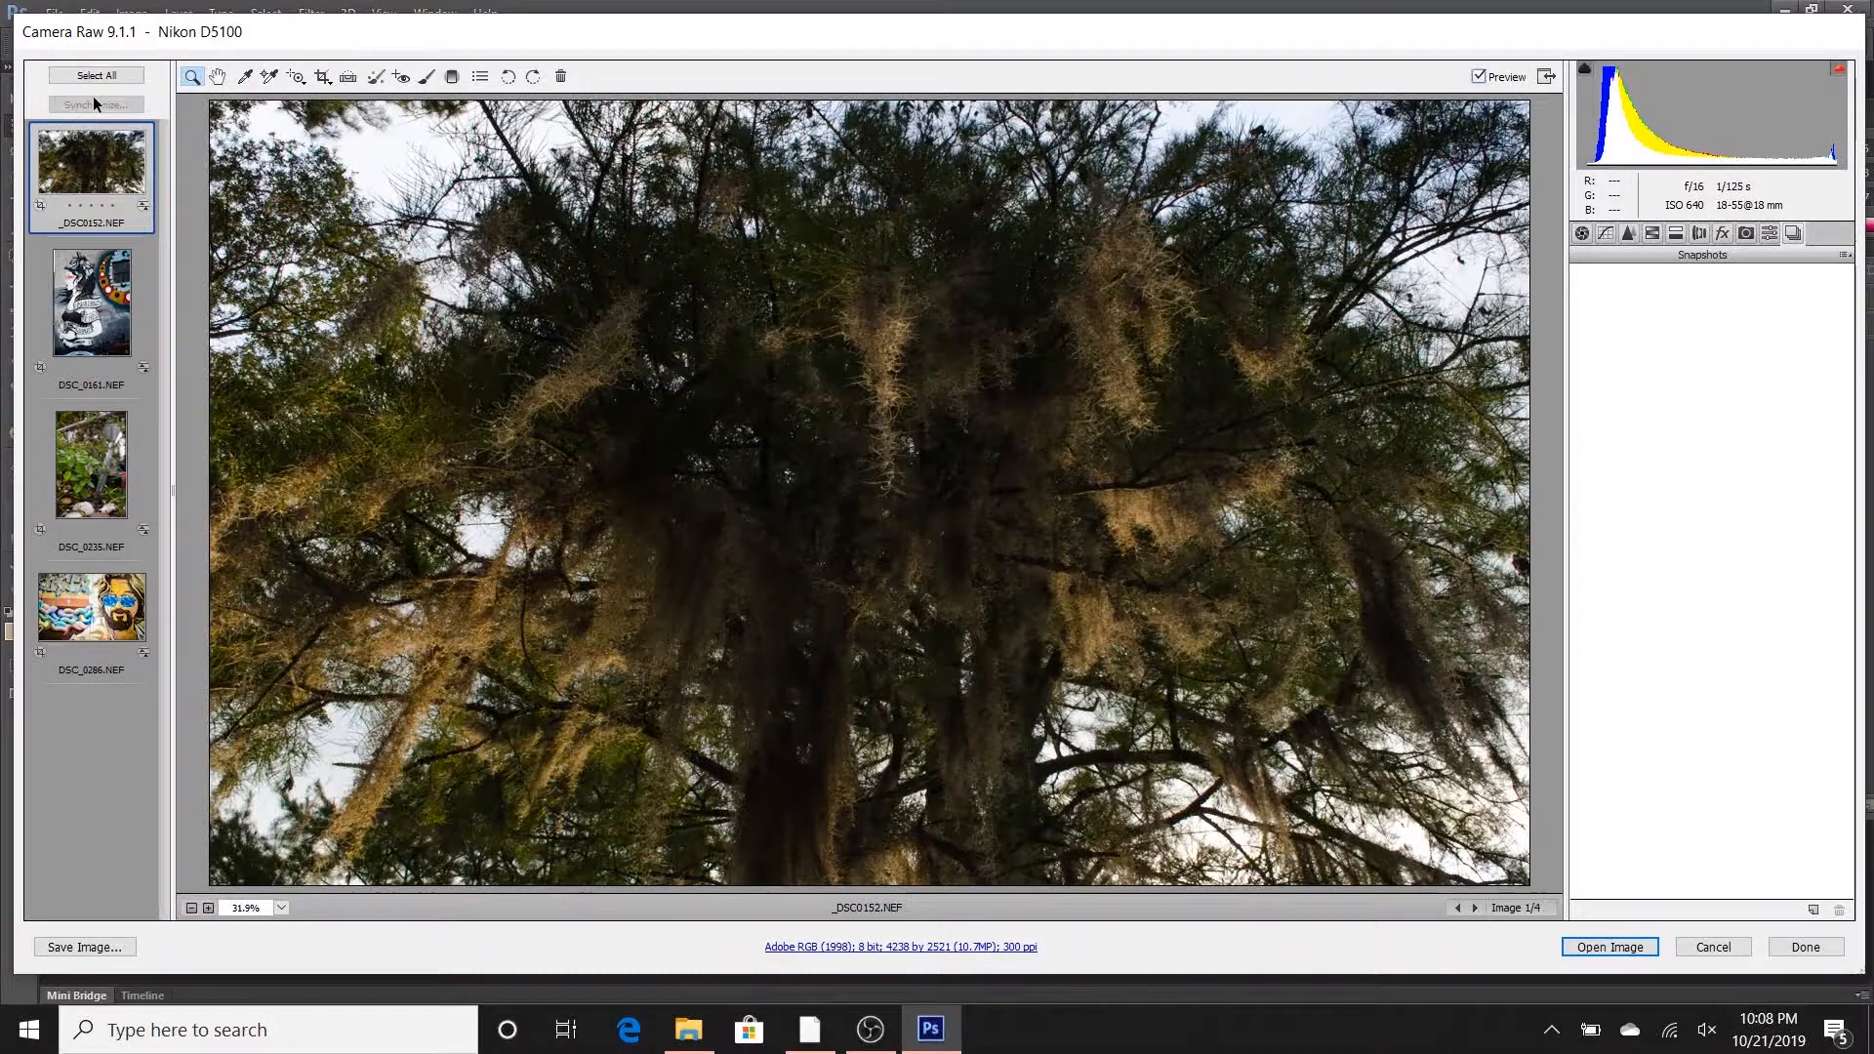
# - Return to the Basic adjustments and examine the available White Balance presets, keeping Custom
pyautogui.click(1582, 234)
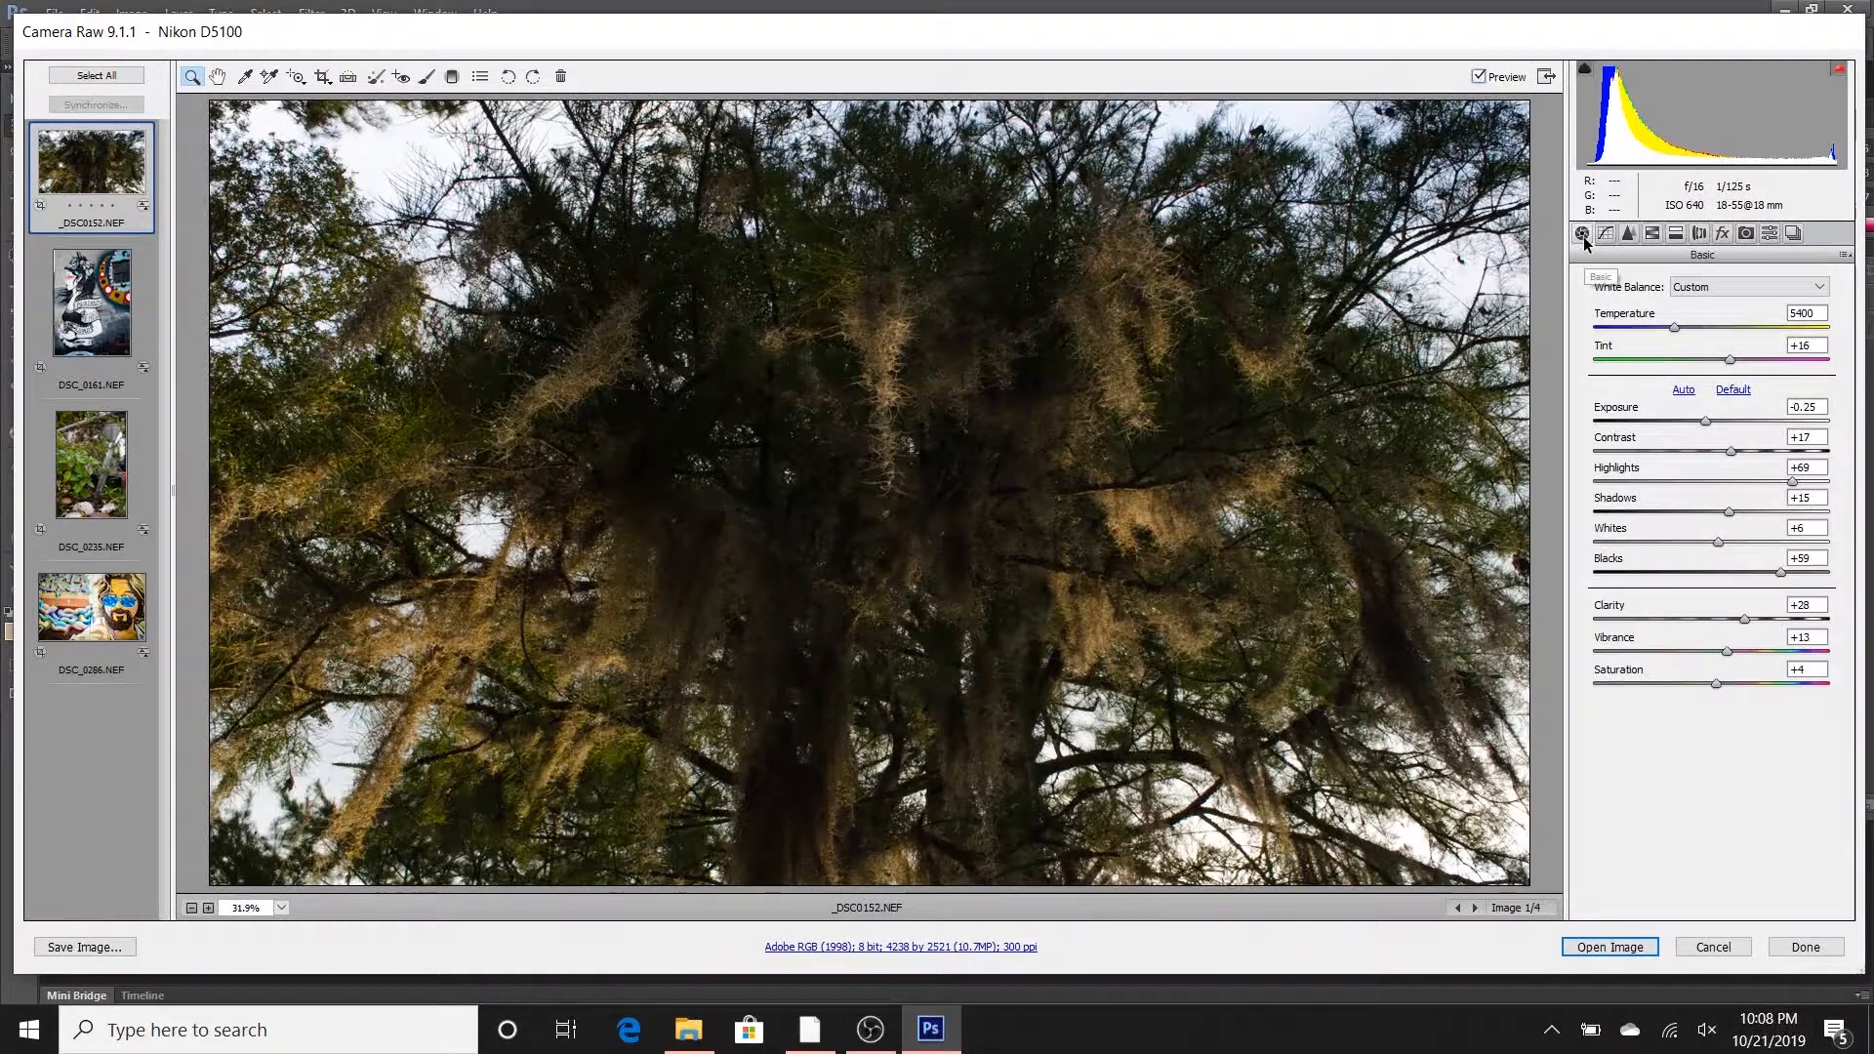
pyautogui.click(1681, 288)
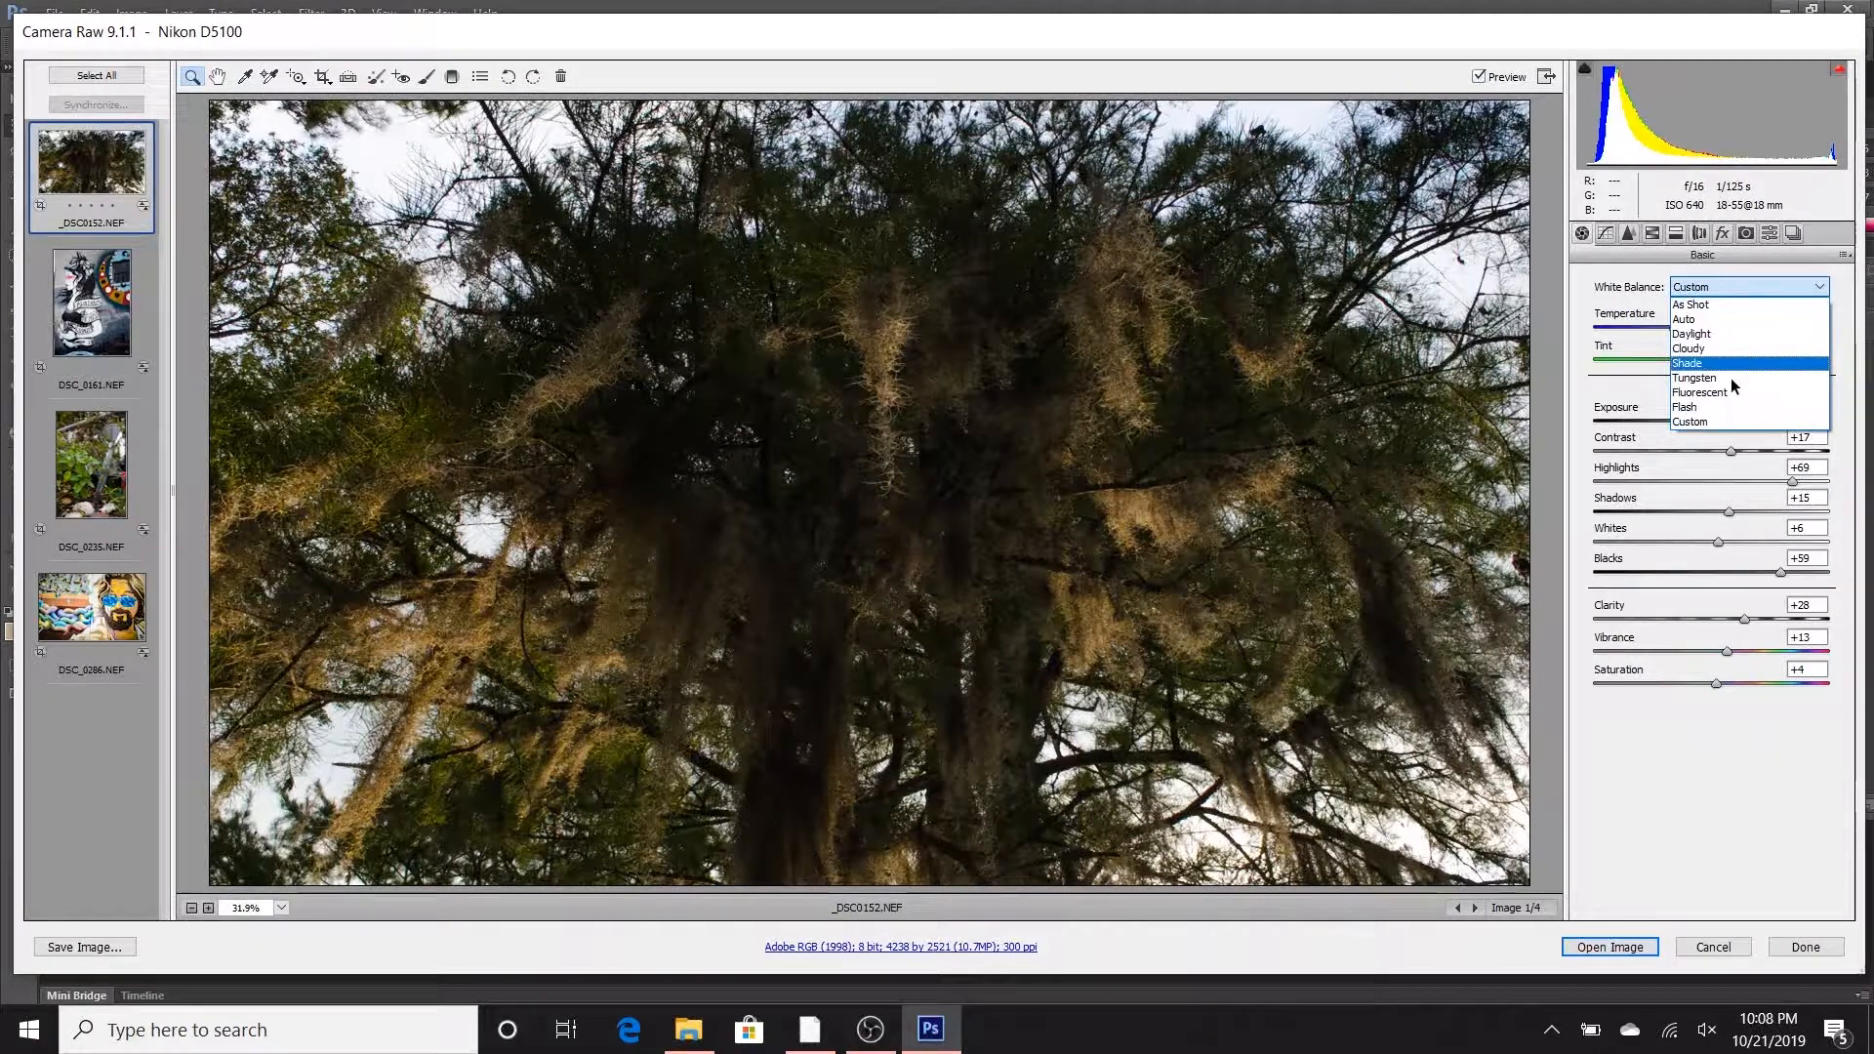
pyautogui.click(1741, 291)
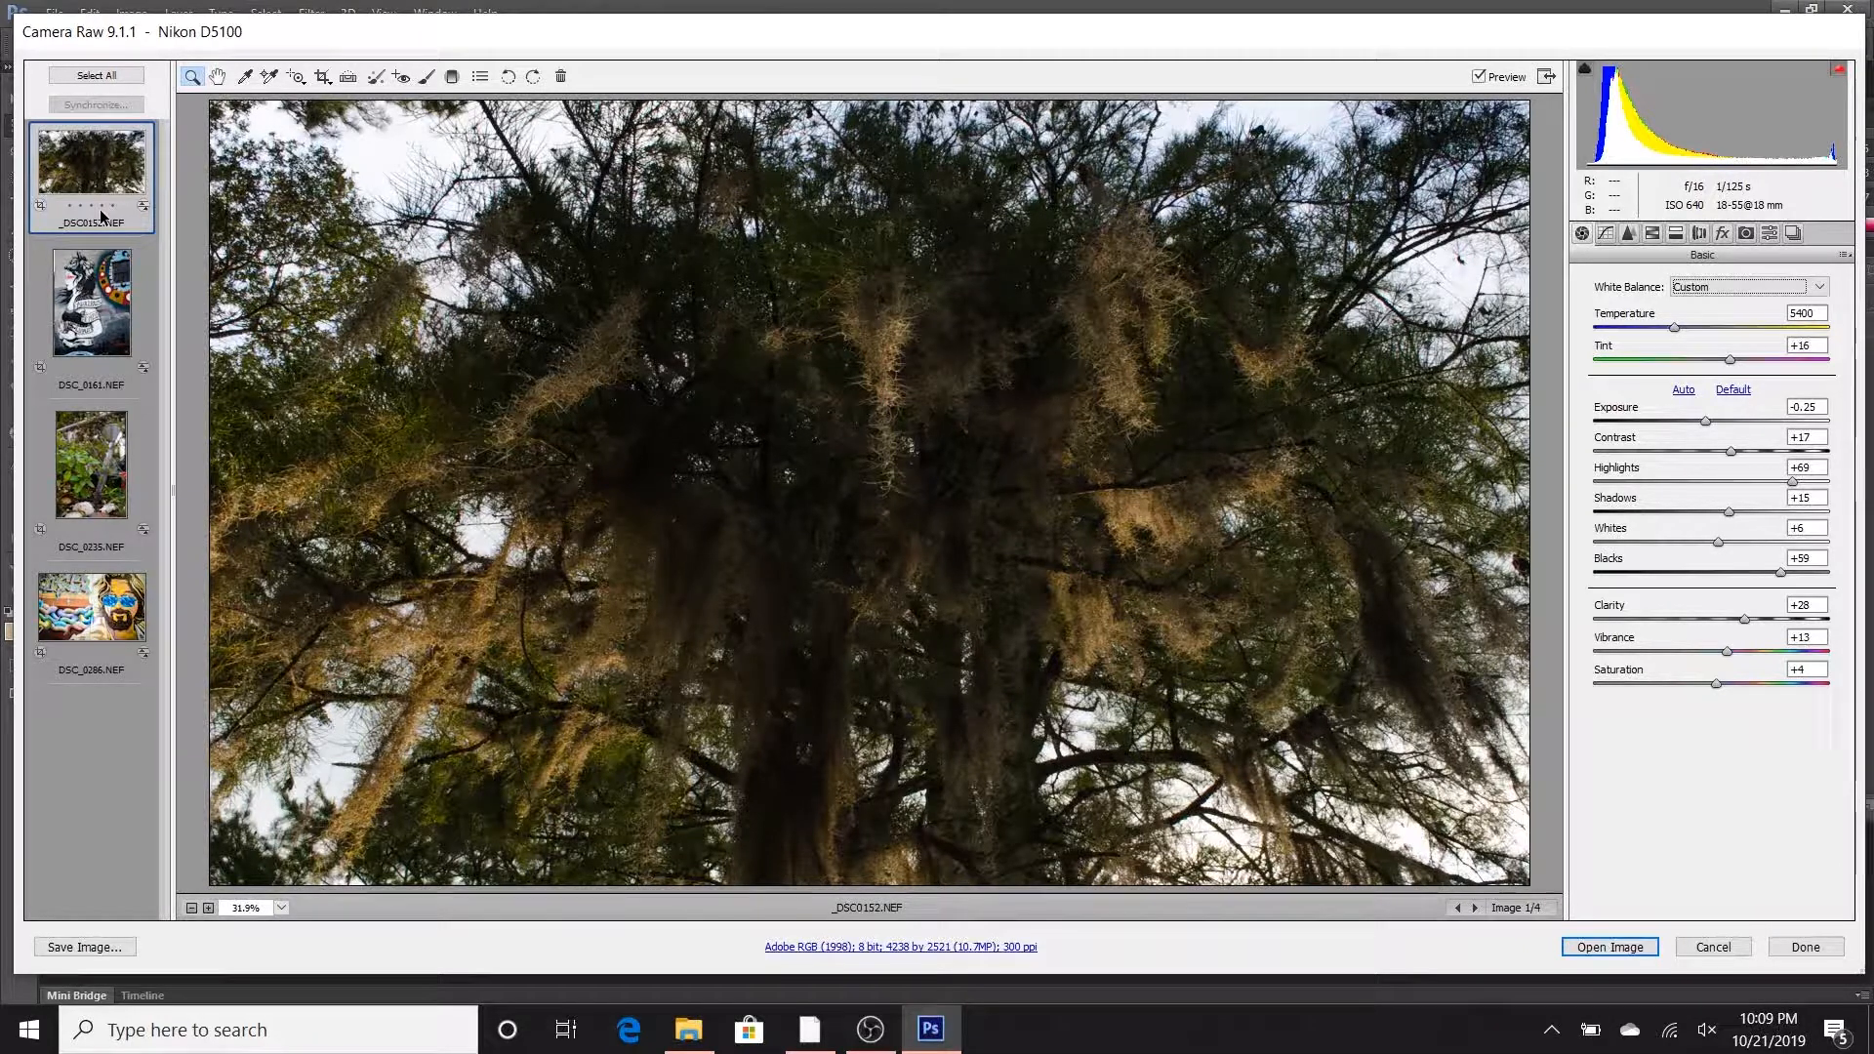
# - Reset the tree photo's Exposure, Contrast, Highlights, Shadows, Whites and Blacks to 0
pyautogui.click(1615, 408)
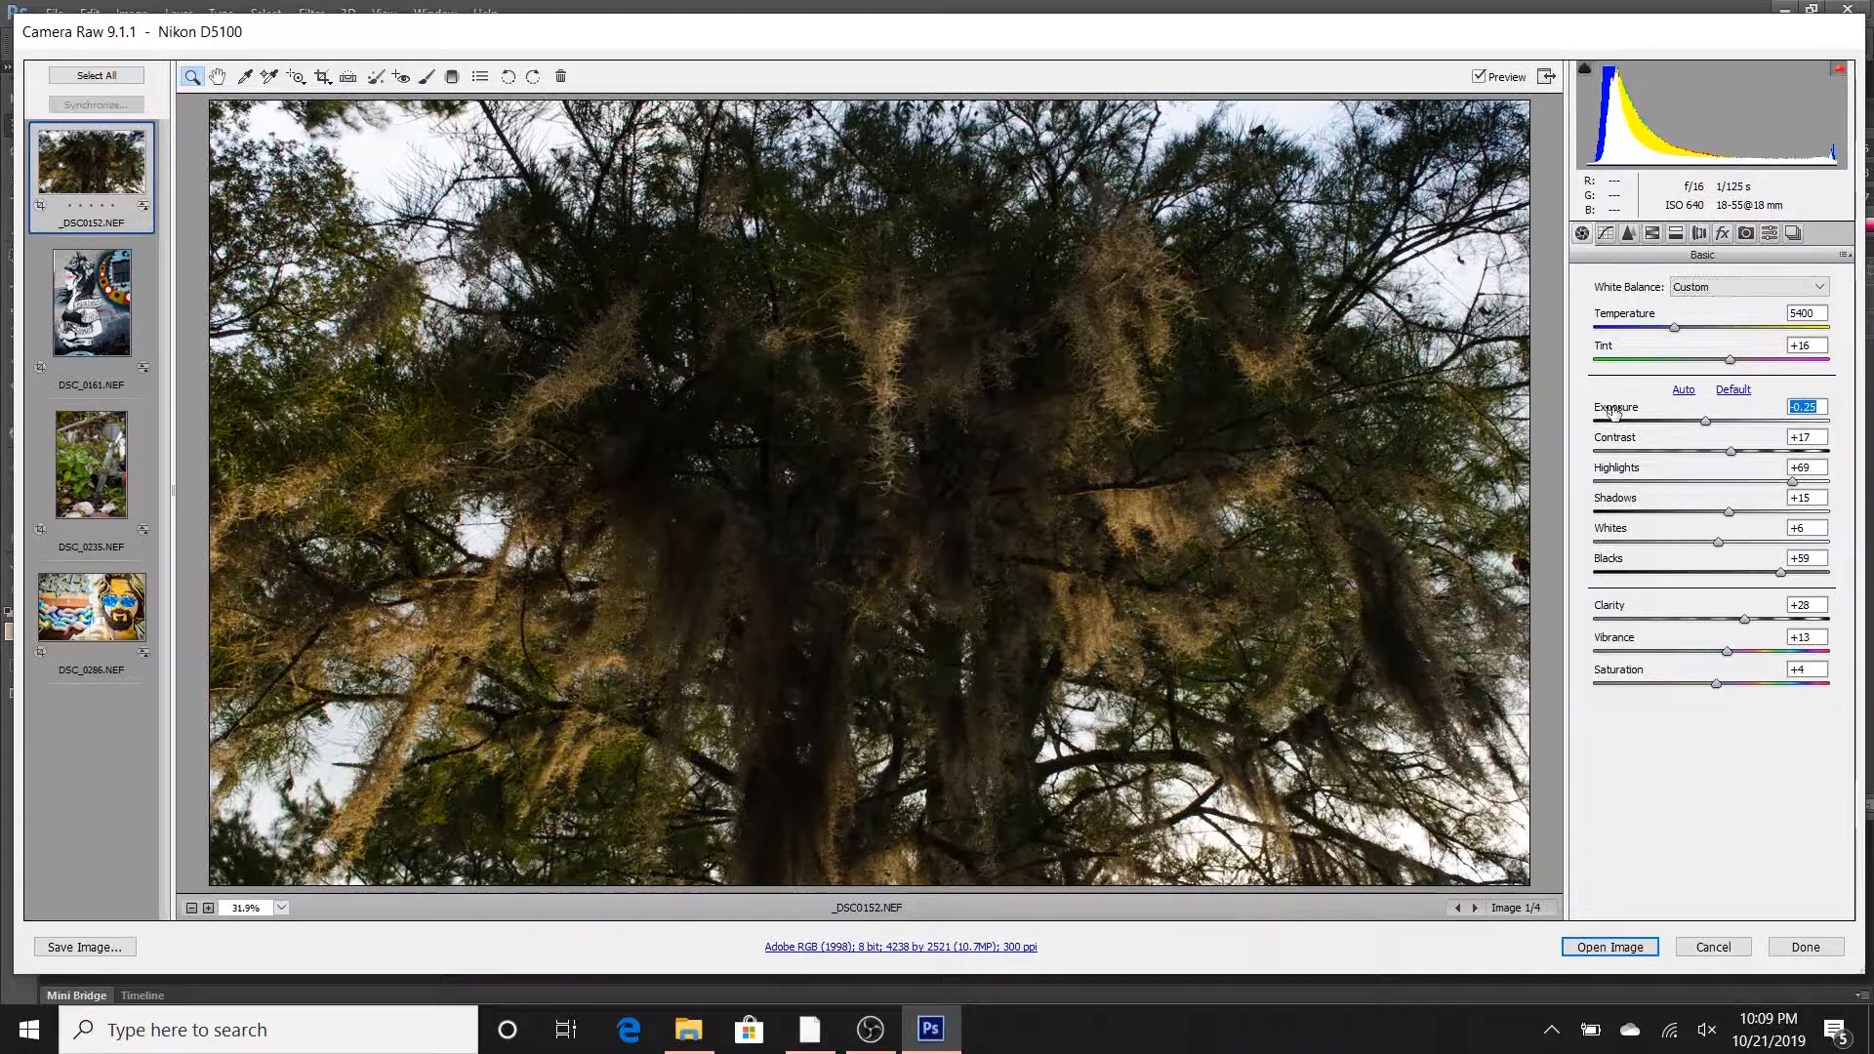
pyautogui.doubleClick(1708, 422)
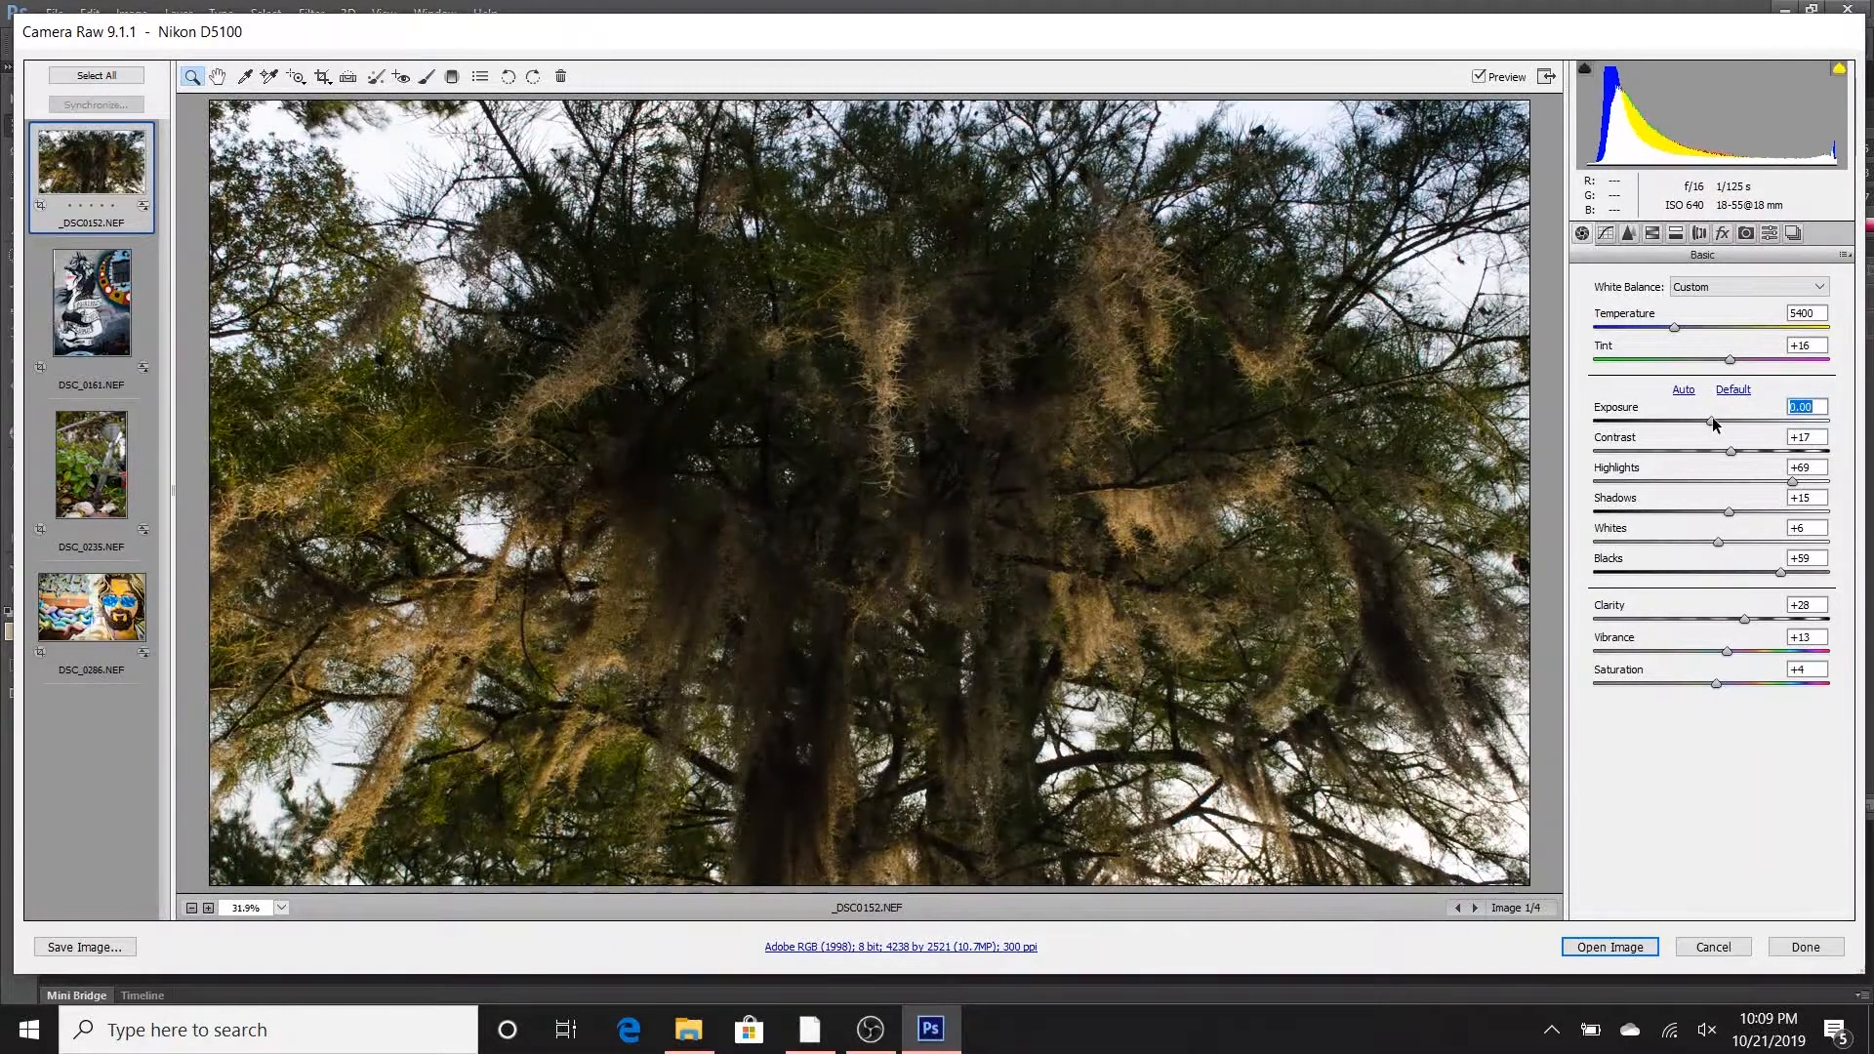
pyautogui.doubleClick(1727, 448)
pyautogui.doubleClick(1729, 513)
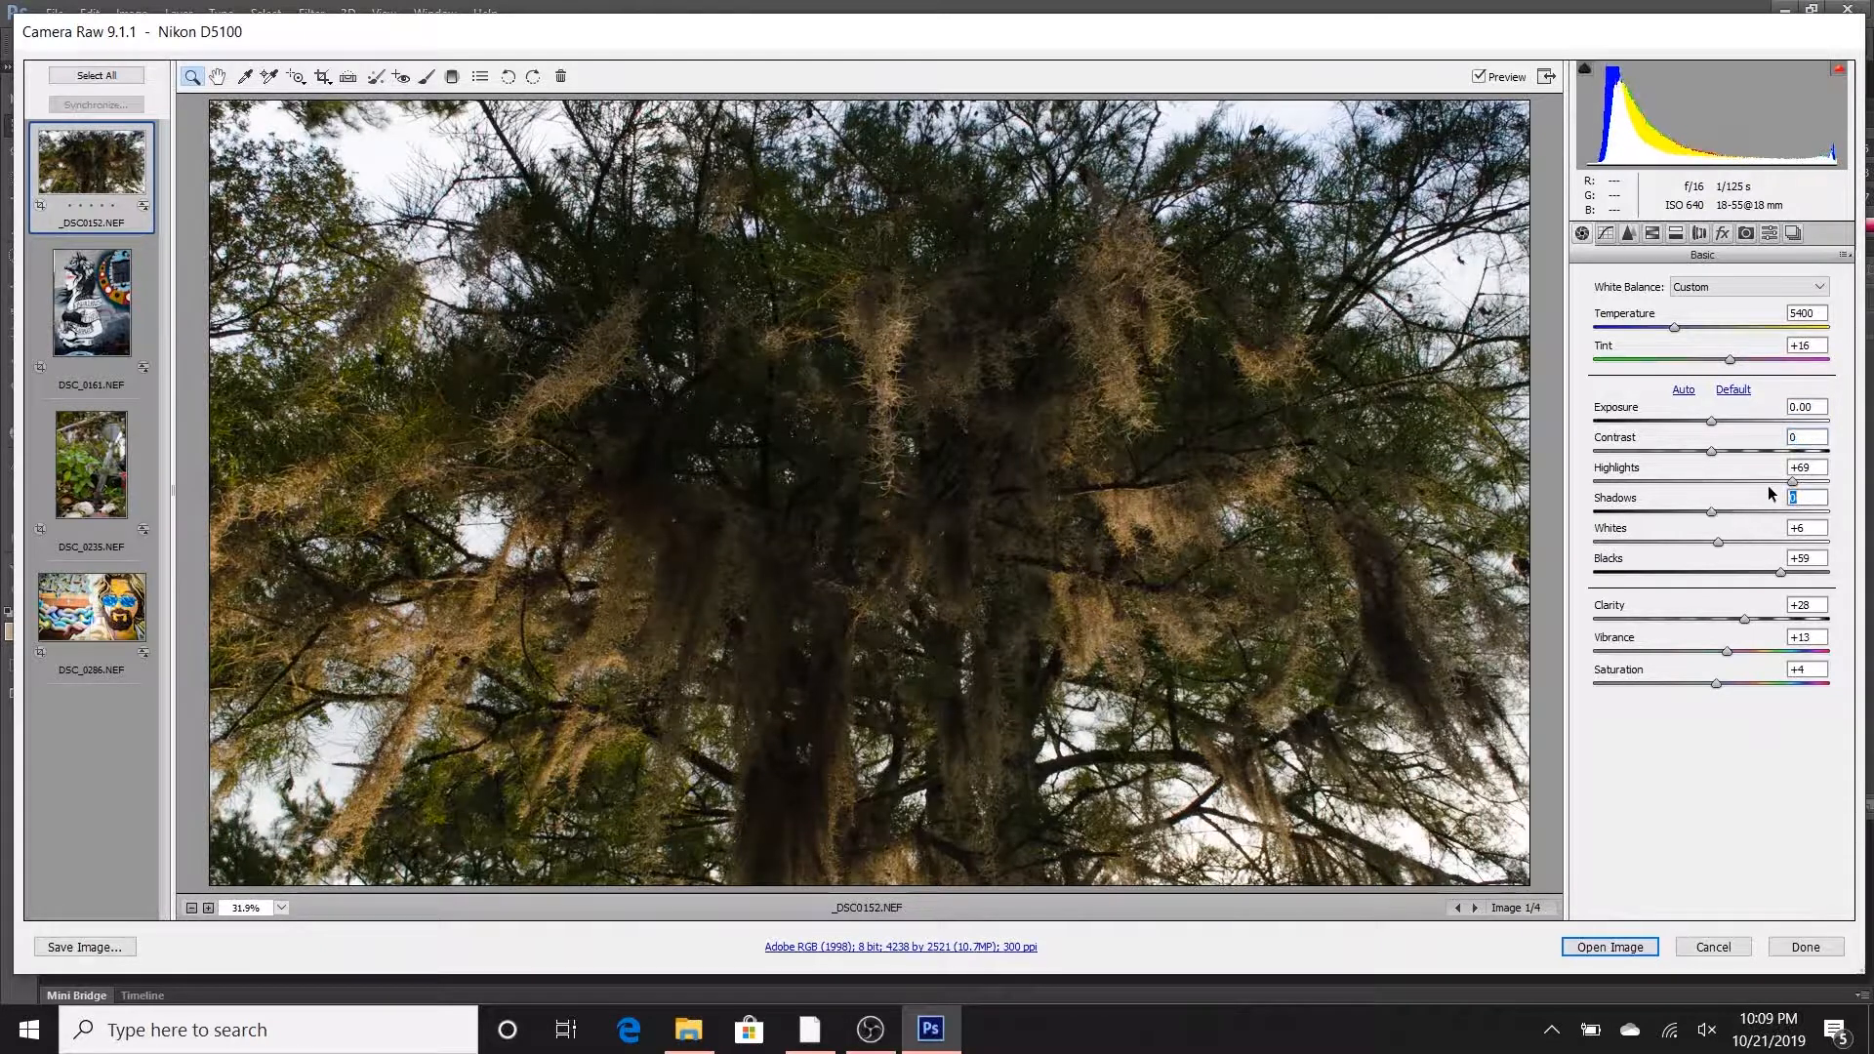
pyautogui.doubleClick(1792, 481)
pyautogui.click(1718, 543)
pyautogui.doubleClick(1718, 542)
pyautogui.doubleClick(1779, 572)
# - Reset Clarity, Vibrance and Saturation to 0, and return the white balance to Temperature 5300 and Tint +18
pyautogui.doubleClick(1743, 621)
pyautogui.doubleClick(1727, 652)
pyautogui.doubleClick(1715, 684)
pyautogui.doubleClick(1674, 328)
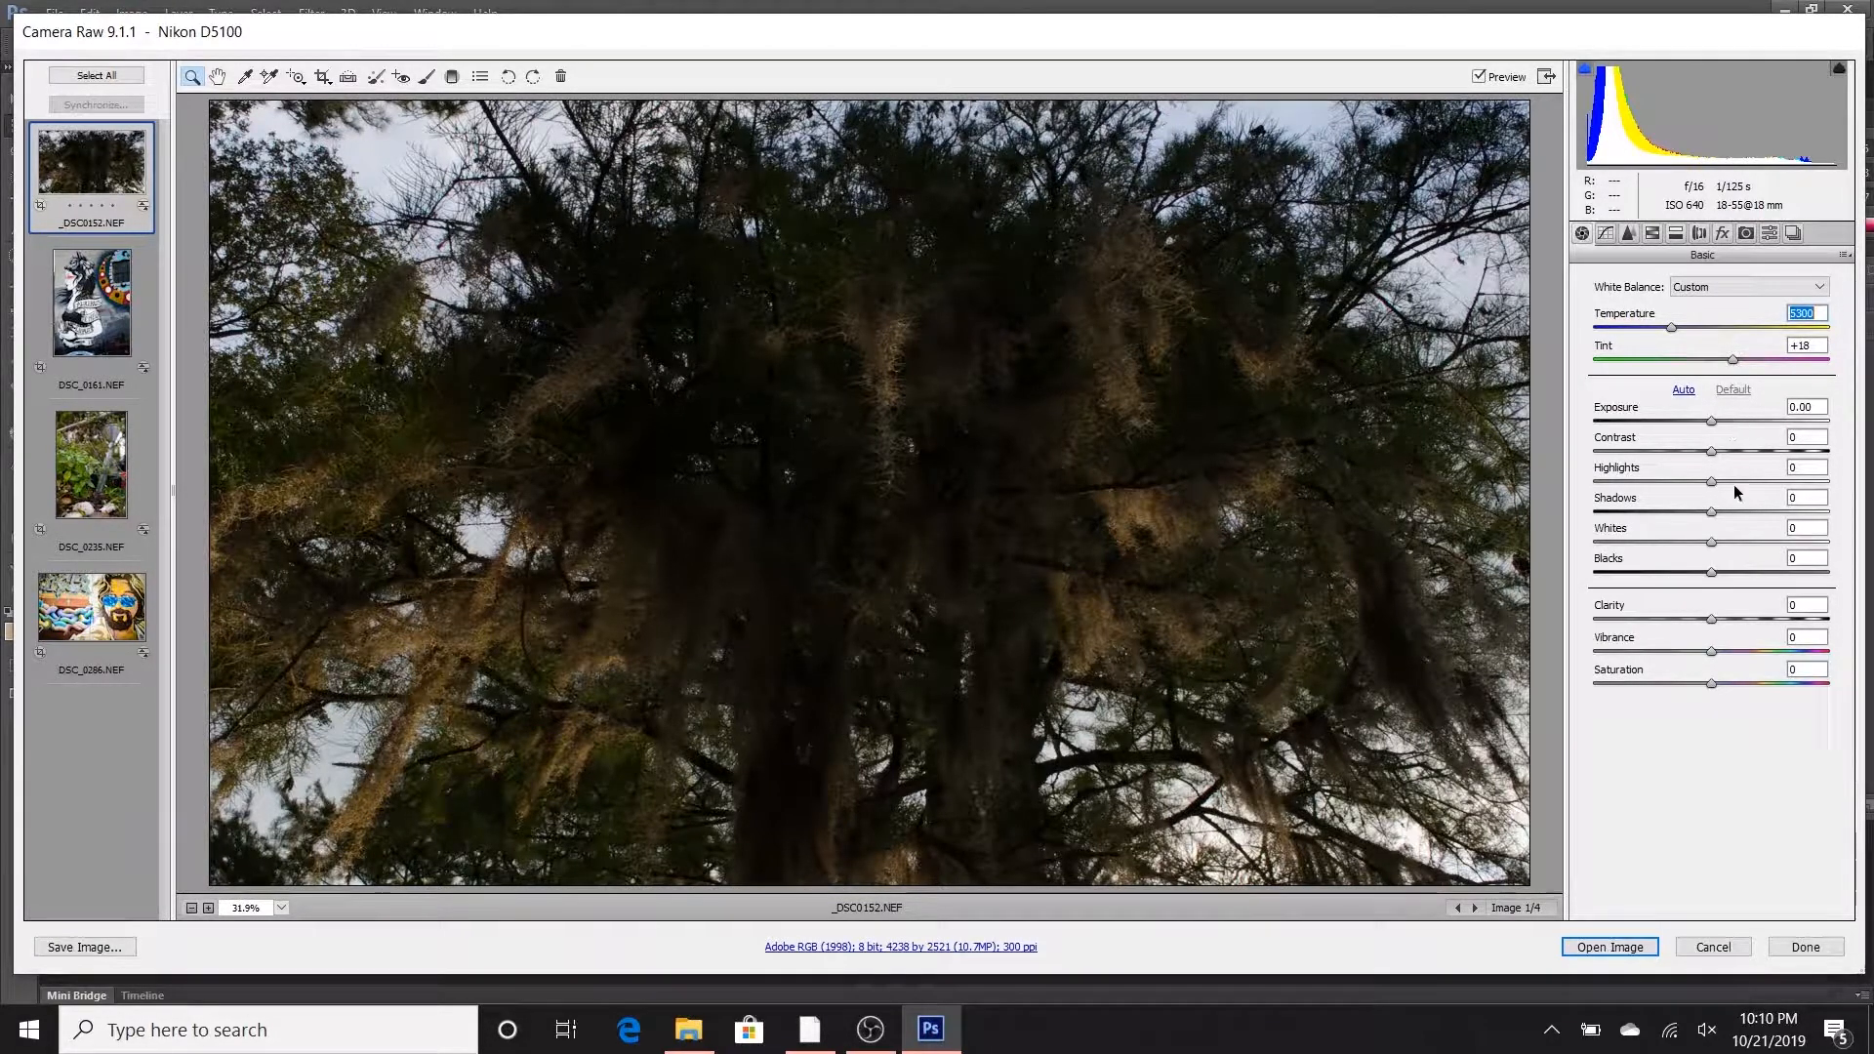
# - Brighten the dark areas of the tree by raising Shadows to +54 and Blacks to +26
pyautogui.moveTo(1713, 512); pyautogui.dragTo(1748, 507)
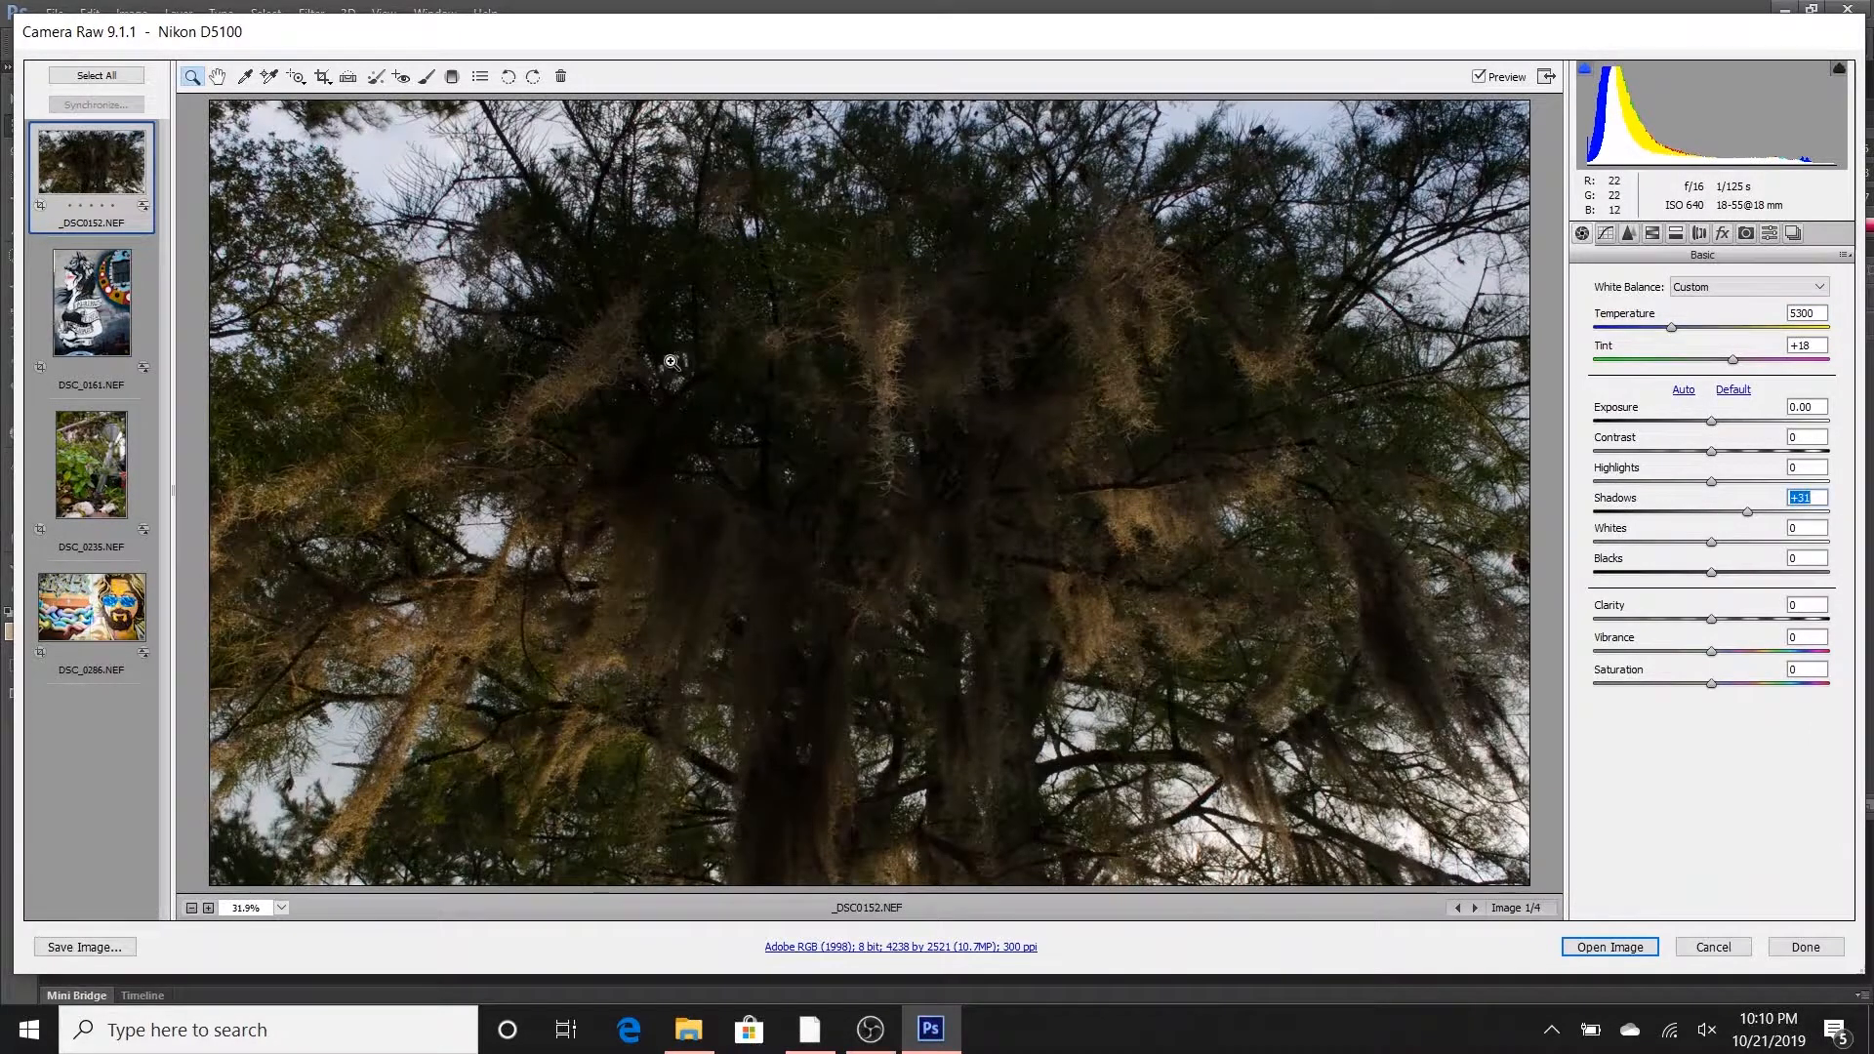
pyautogui.moveTo(1747, 509); pyautogui.dragTo(1774, 509)
pyautogui.moveTo(1711, 572); pyautogui.dragTo(1743, 574)
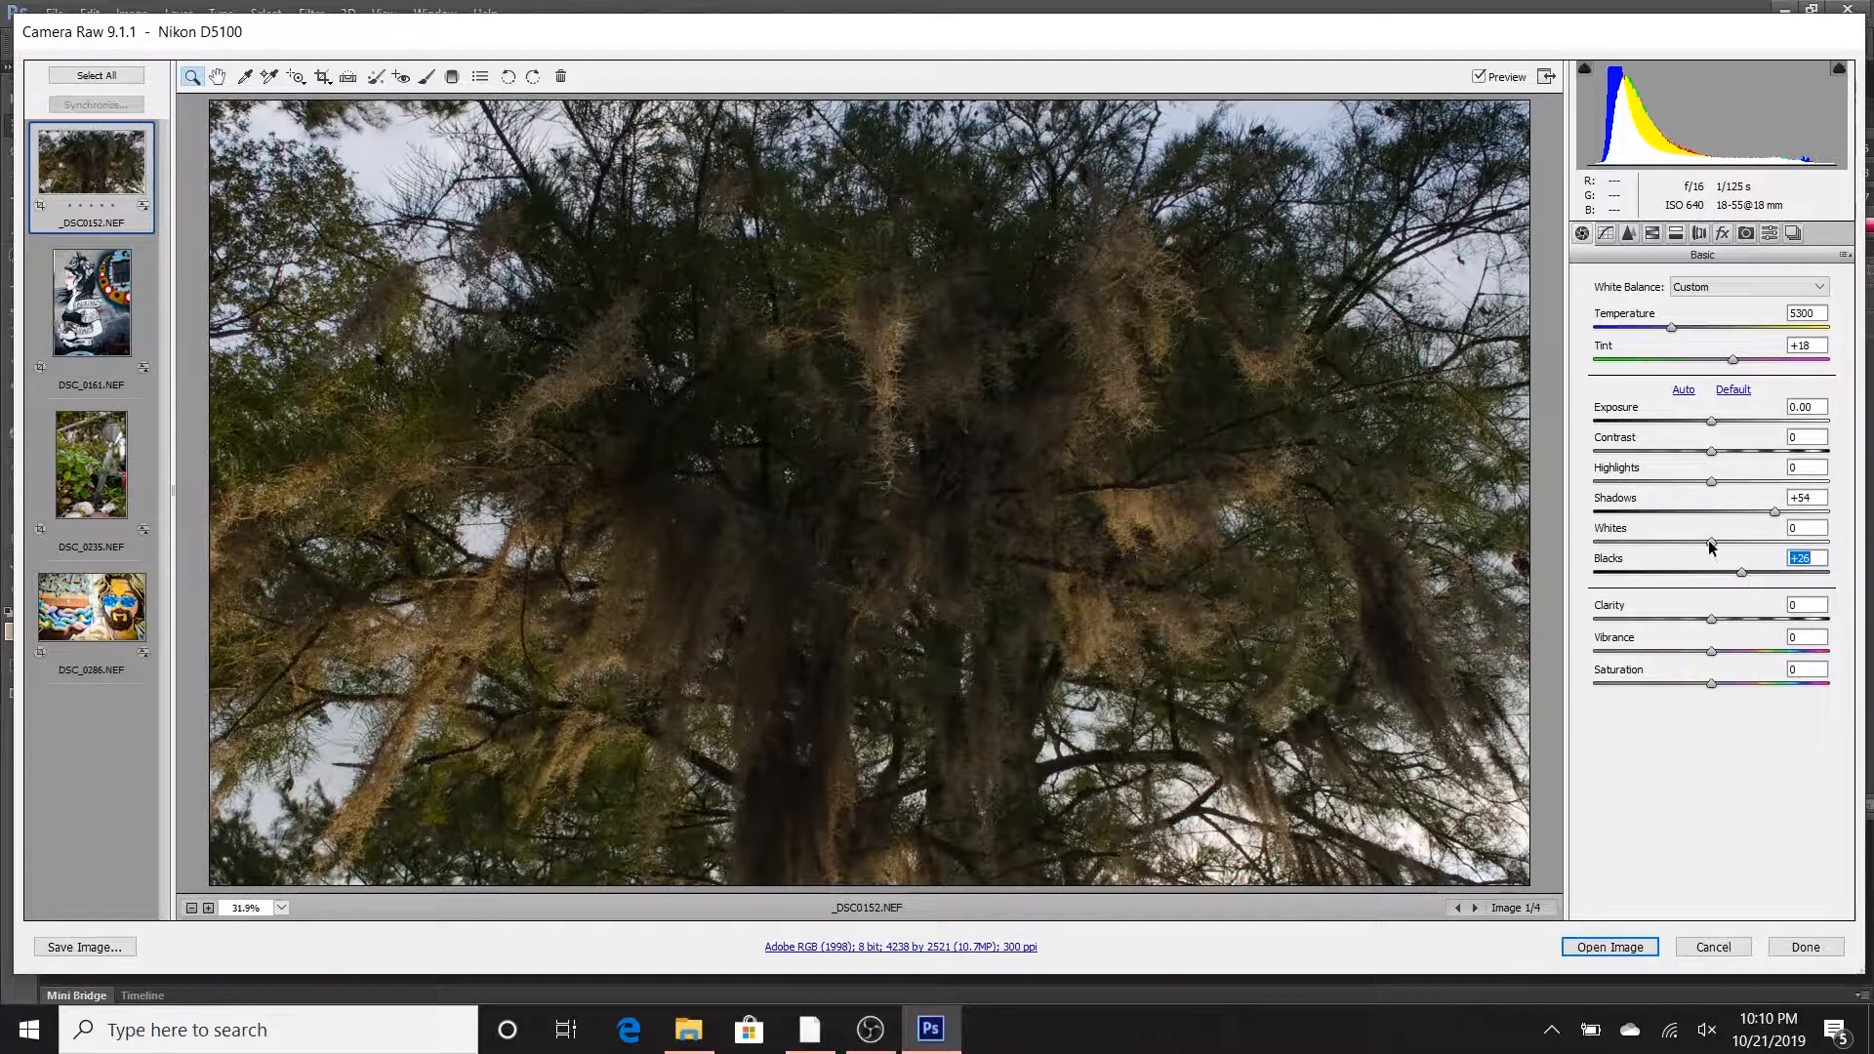
# - Brighten the light areas of the photo by raising Highlights to +28 and Whites to +14
pyautogui.click(1711, 482)
pyautogui.moveTo(1710, 482); pyautogui.dragTo(1714, 482)
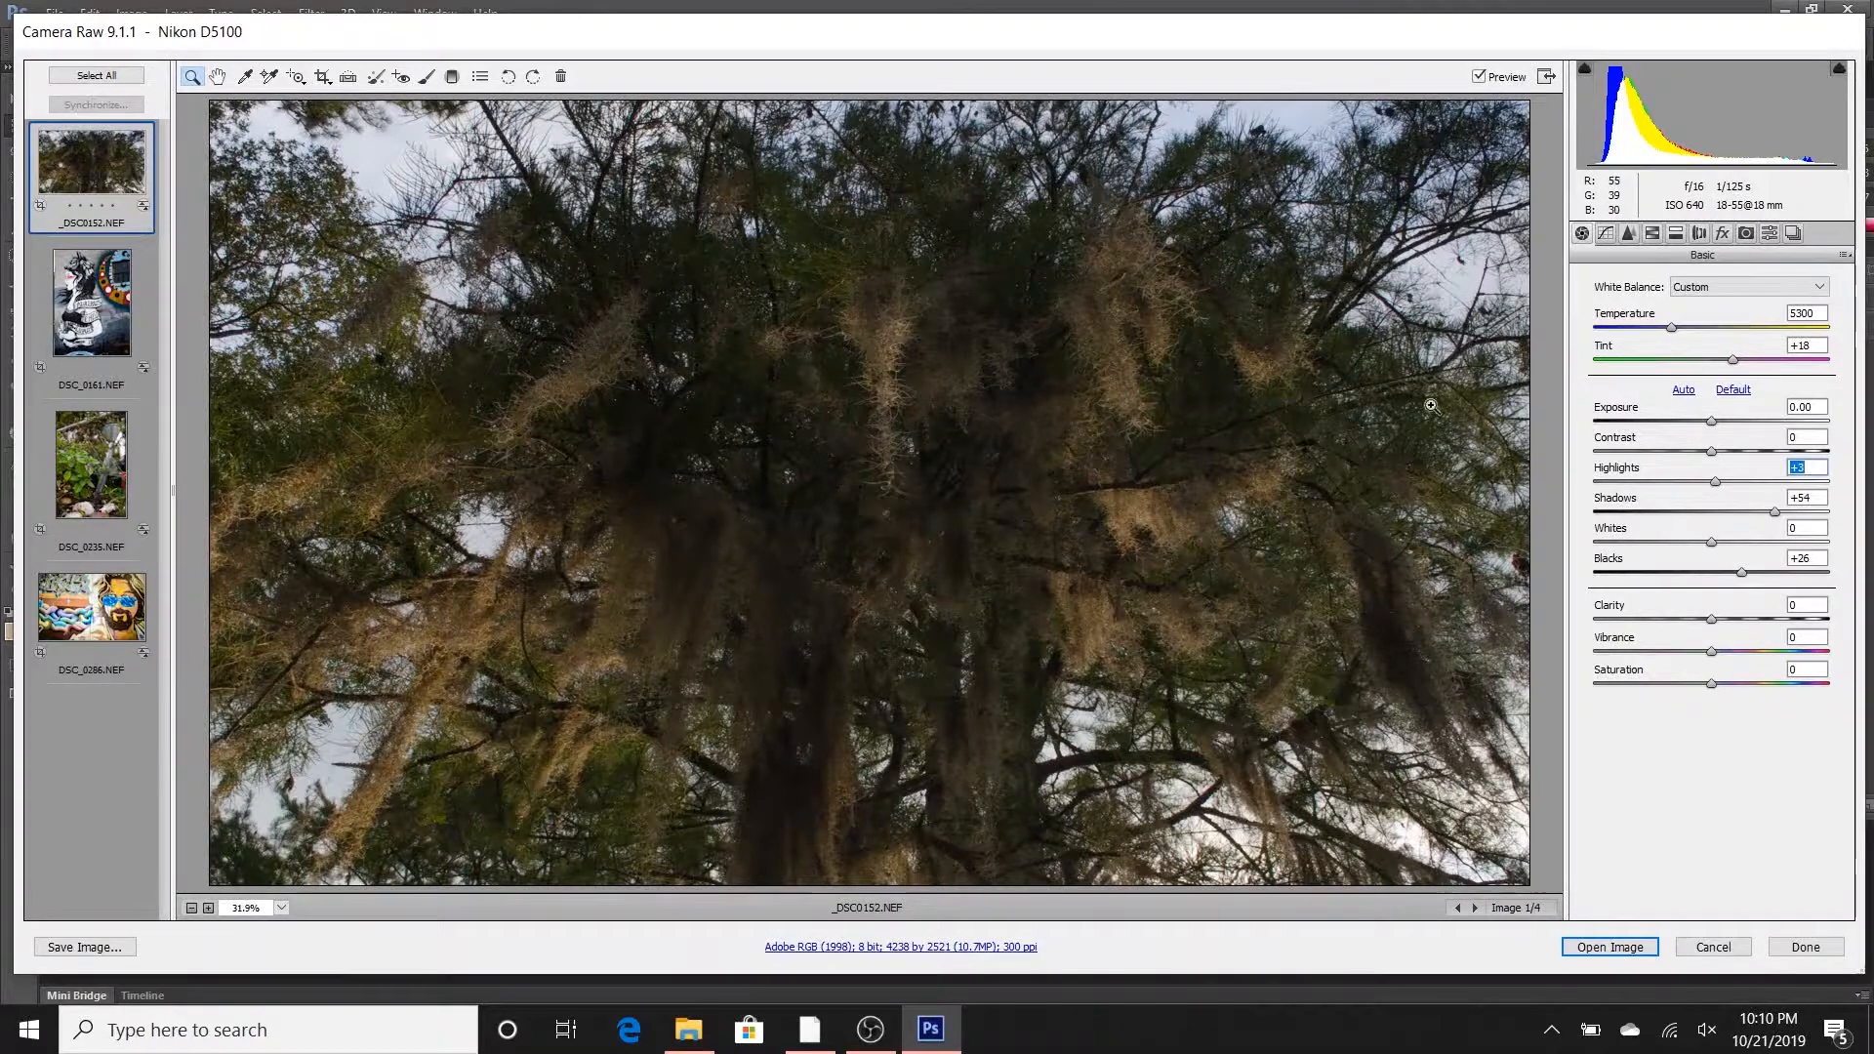
pyautogui.moveTo(1716, 483); pyautogui.dragTo(1747, 471)
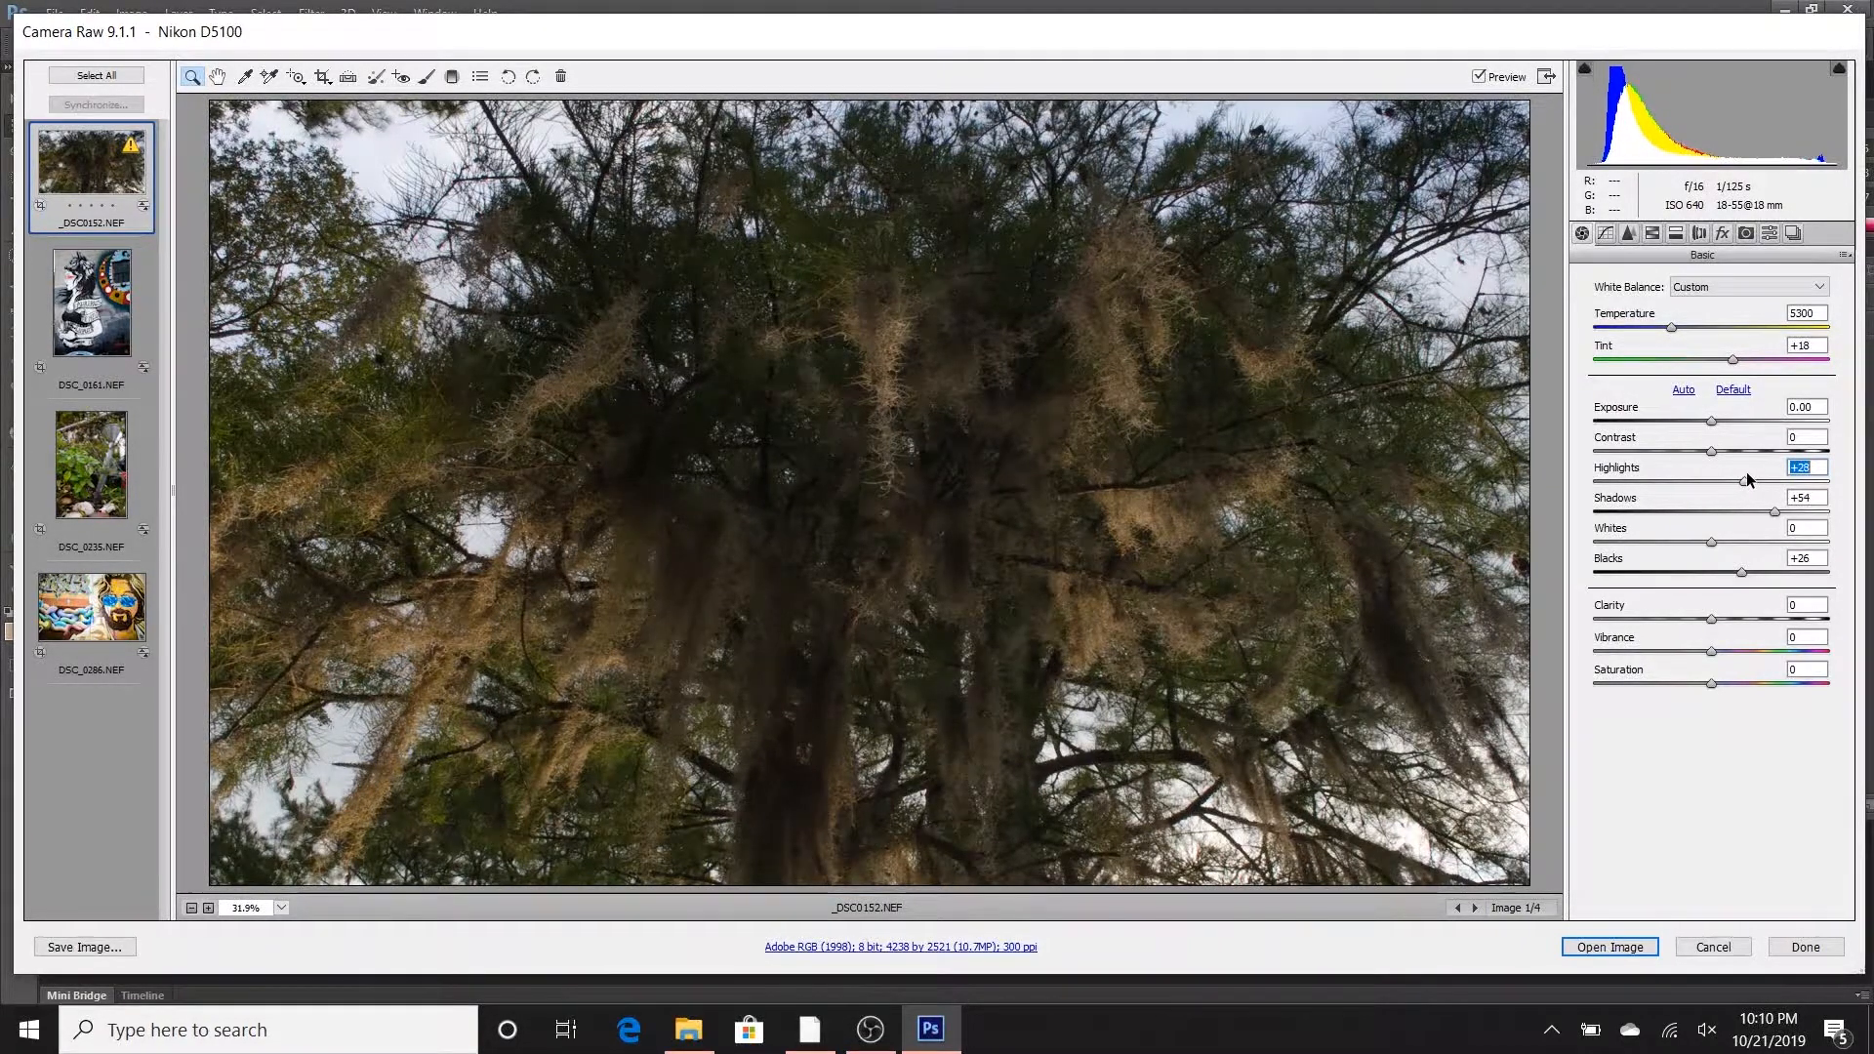
pyautogui.moveTo(1710, 541); pyautogui.dragTo(1721, 543)
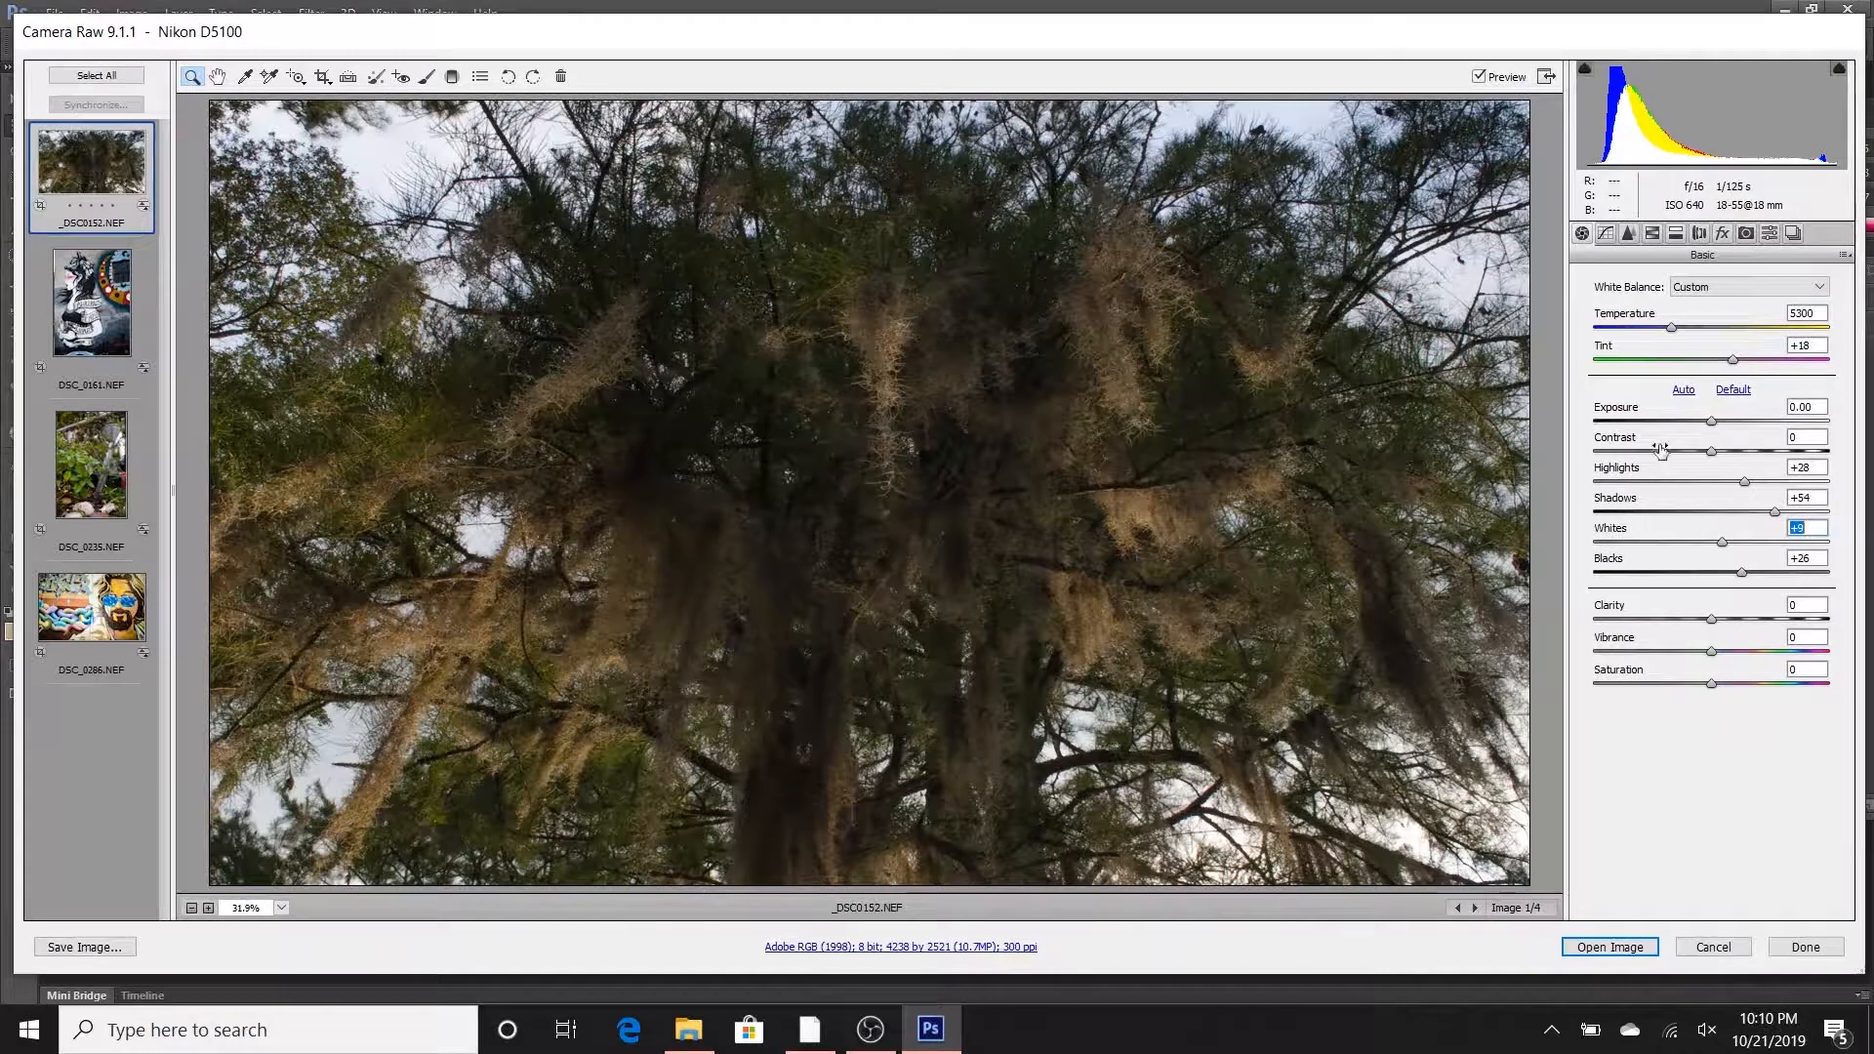
pyautogui.moveTo(1720, 550); pyautogui.dragTo(1728, 549)
# - Raise Contrast to +37 and refine the dark tones with Blacks at +38 and Shadows at +57
pyautogui.moveTo(1718, 456); pyautogui.dragTo(1745, 456)
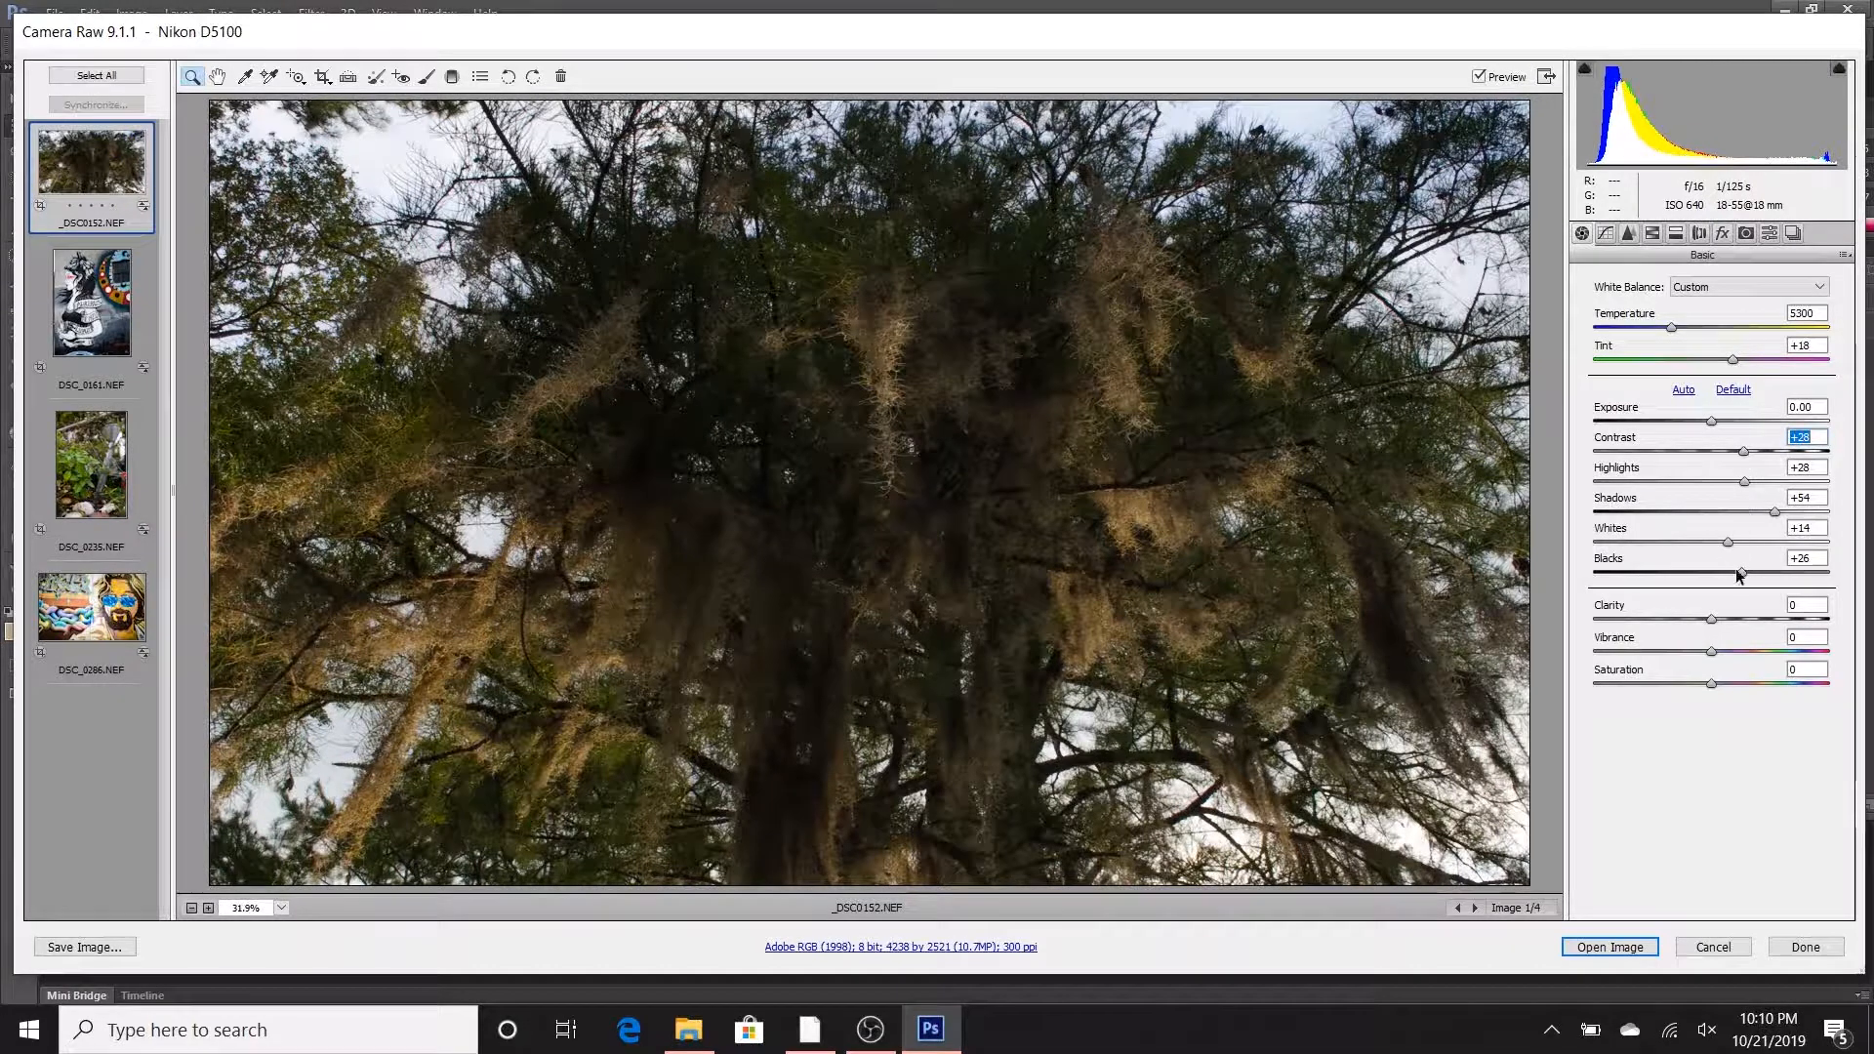
pyautogui.moveTo(1745, 452); pyautogui.dragTo(1754, 455)
pyautogui.moveTo(1743, 574); pyautogui.dragTo(1755, 575)
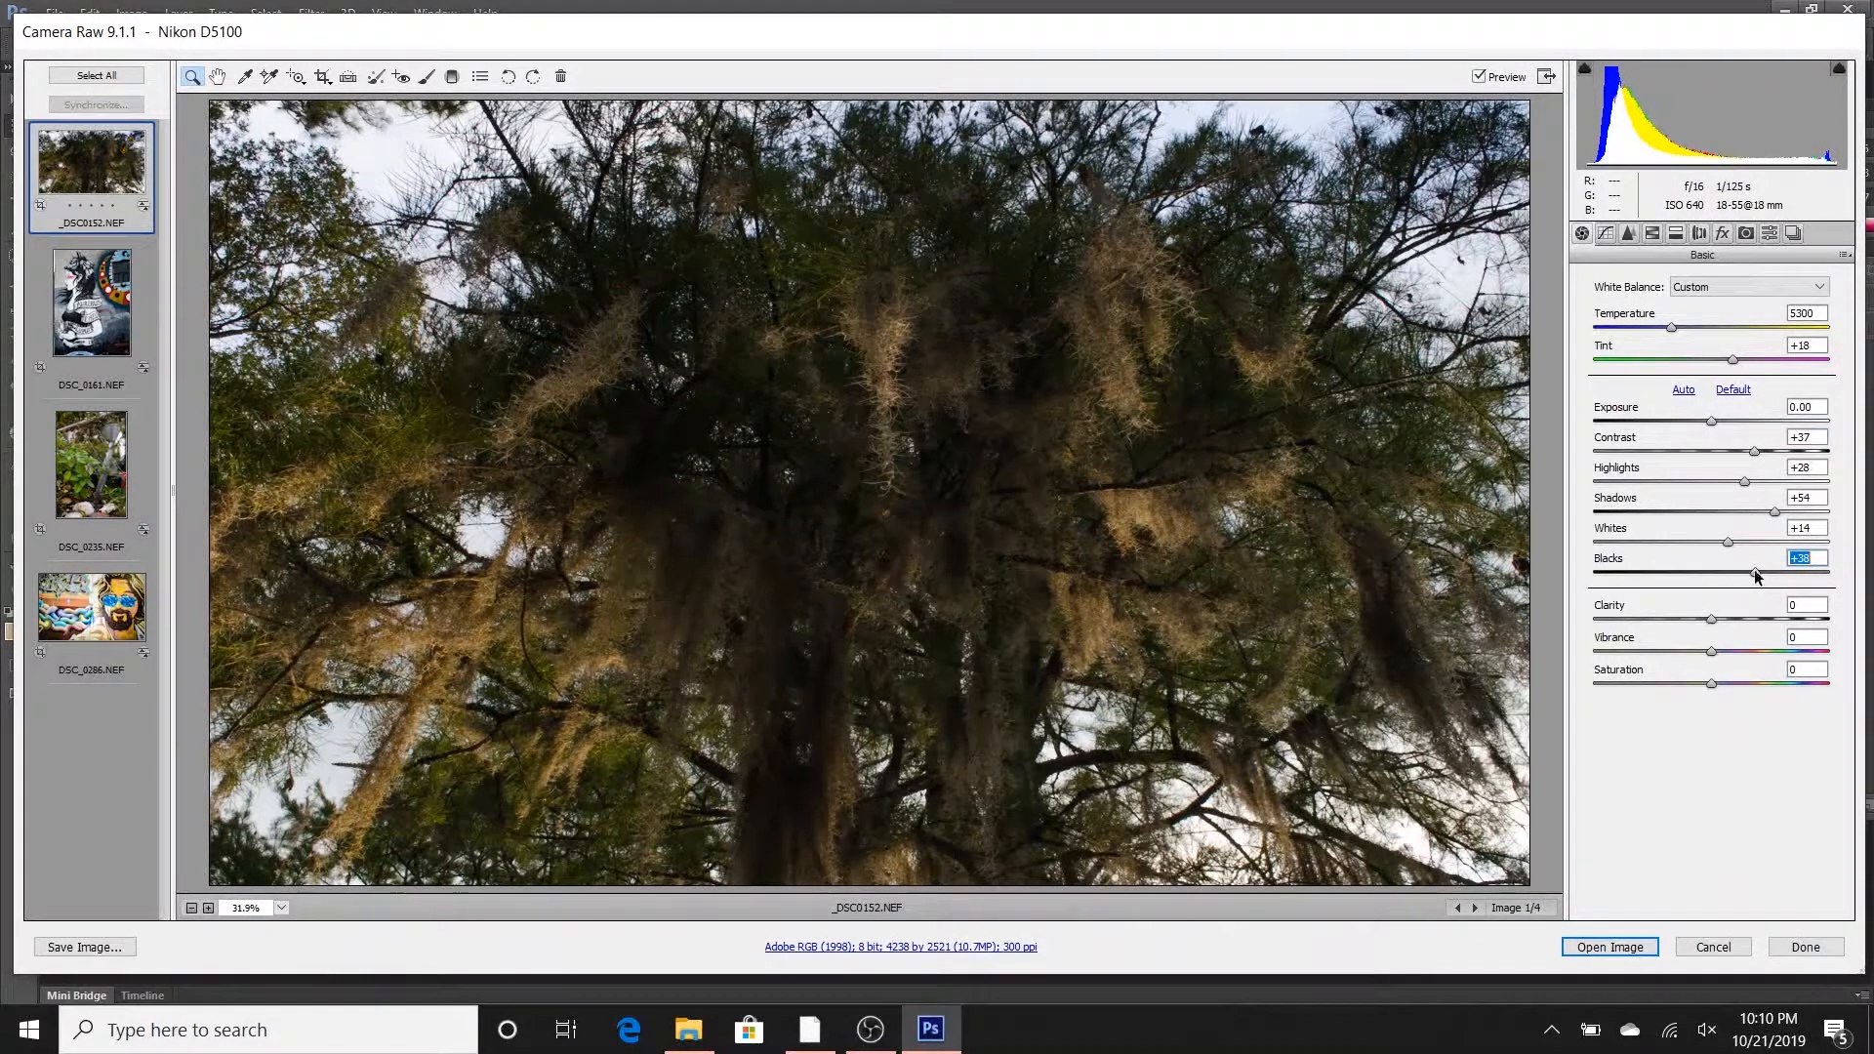
pyautogui.moveTo(1773, 512); pyautogui.dragTo(1776, 512)
# - Set Clarity to +22, Vibrance to +12 and Saturation to +8
pyautogui.moveTo(1710, 625); pyautogui.dragTo(1733, 621)
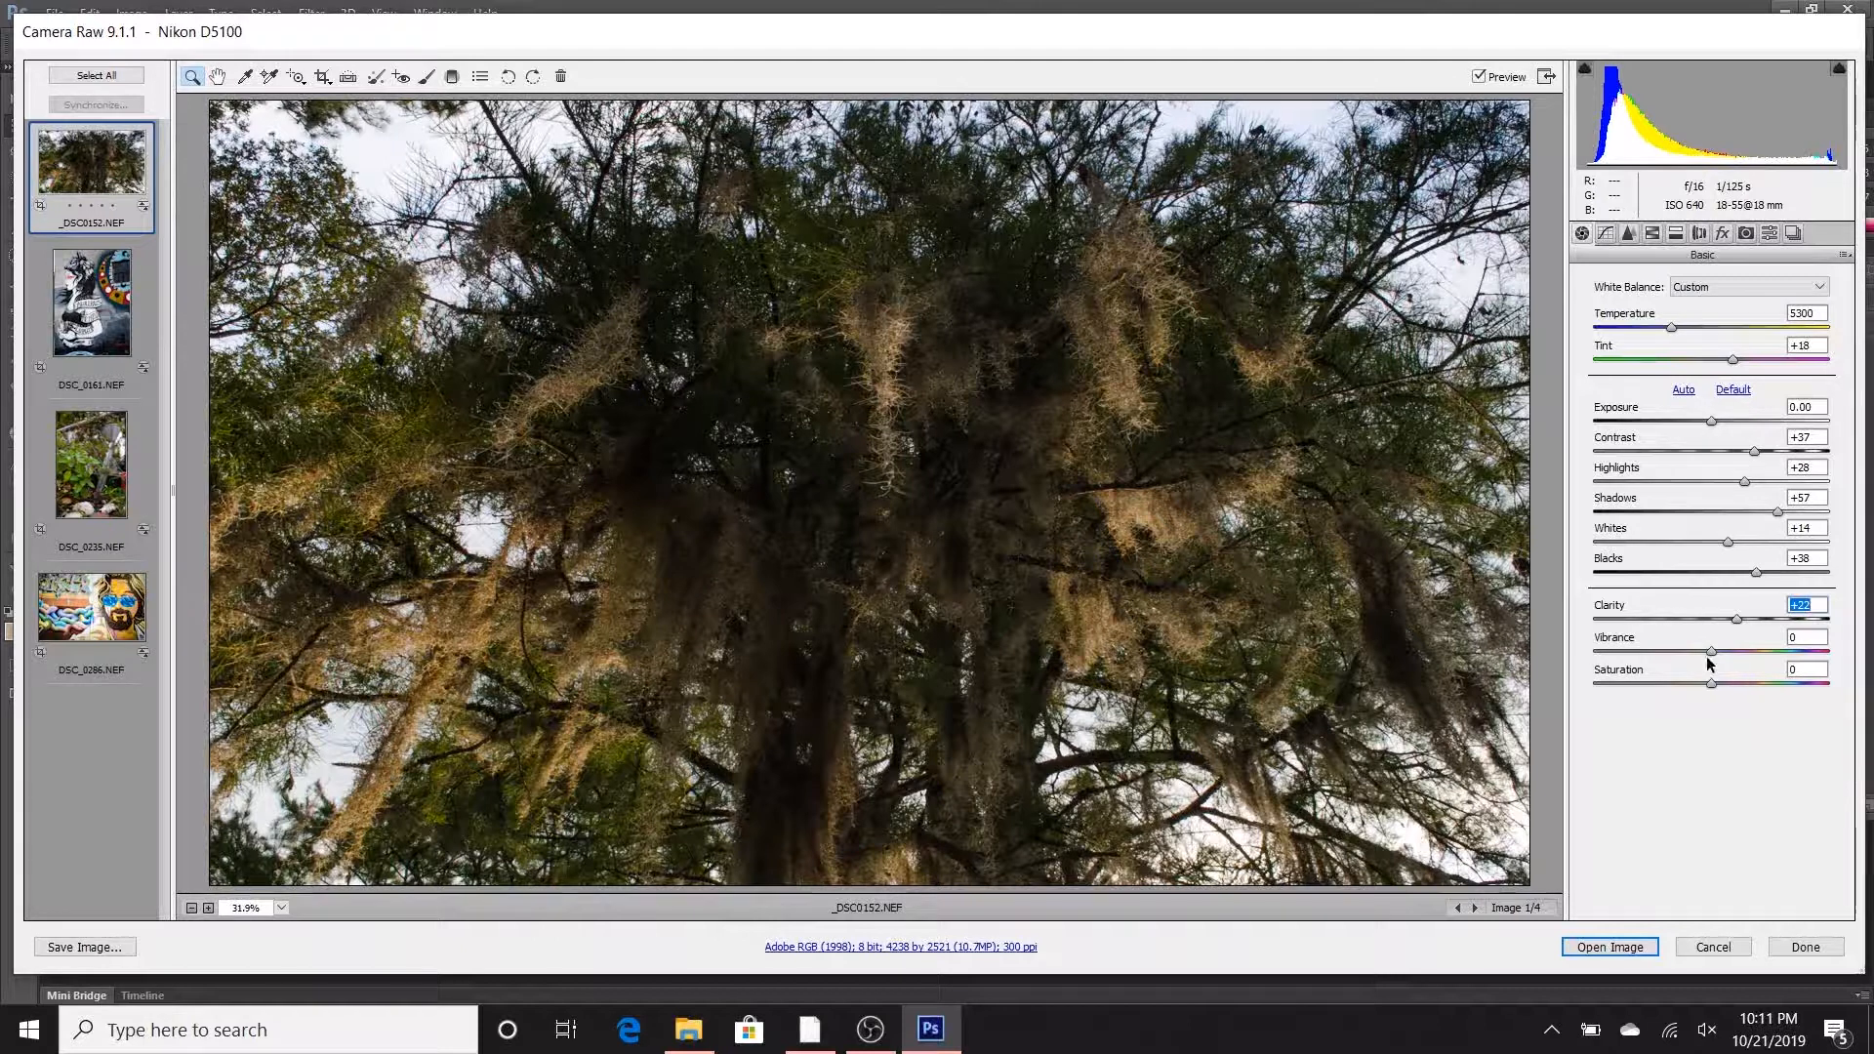
pyautogui.moveTo(1712, 651); pyautogui.dragTo(1718, 652)
pyautogui.moveTo(1723, 653); pyautogui.dragTo(1719, 687)
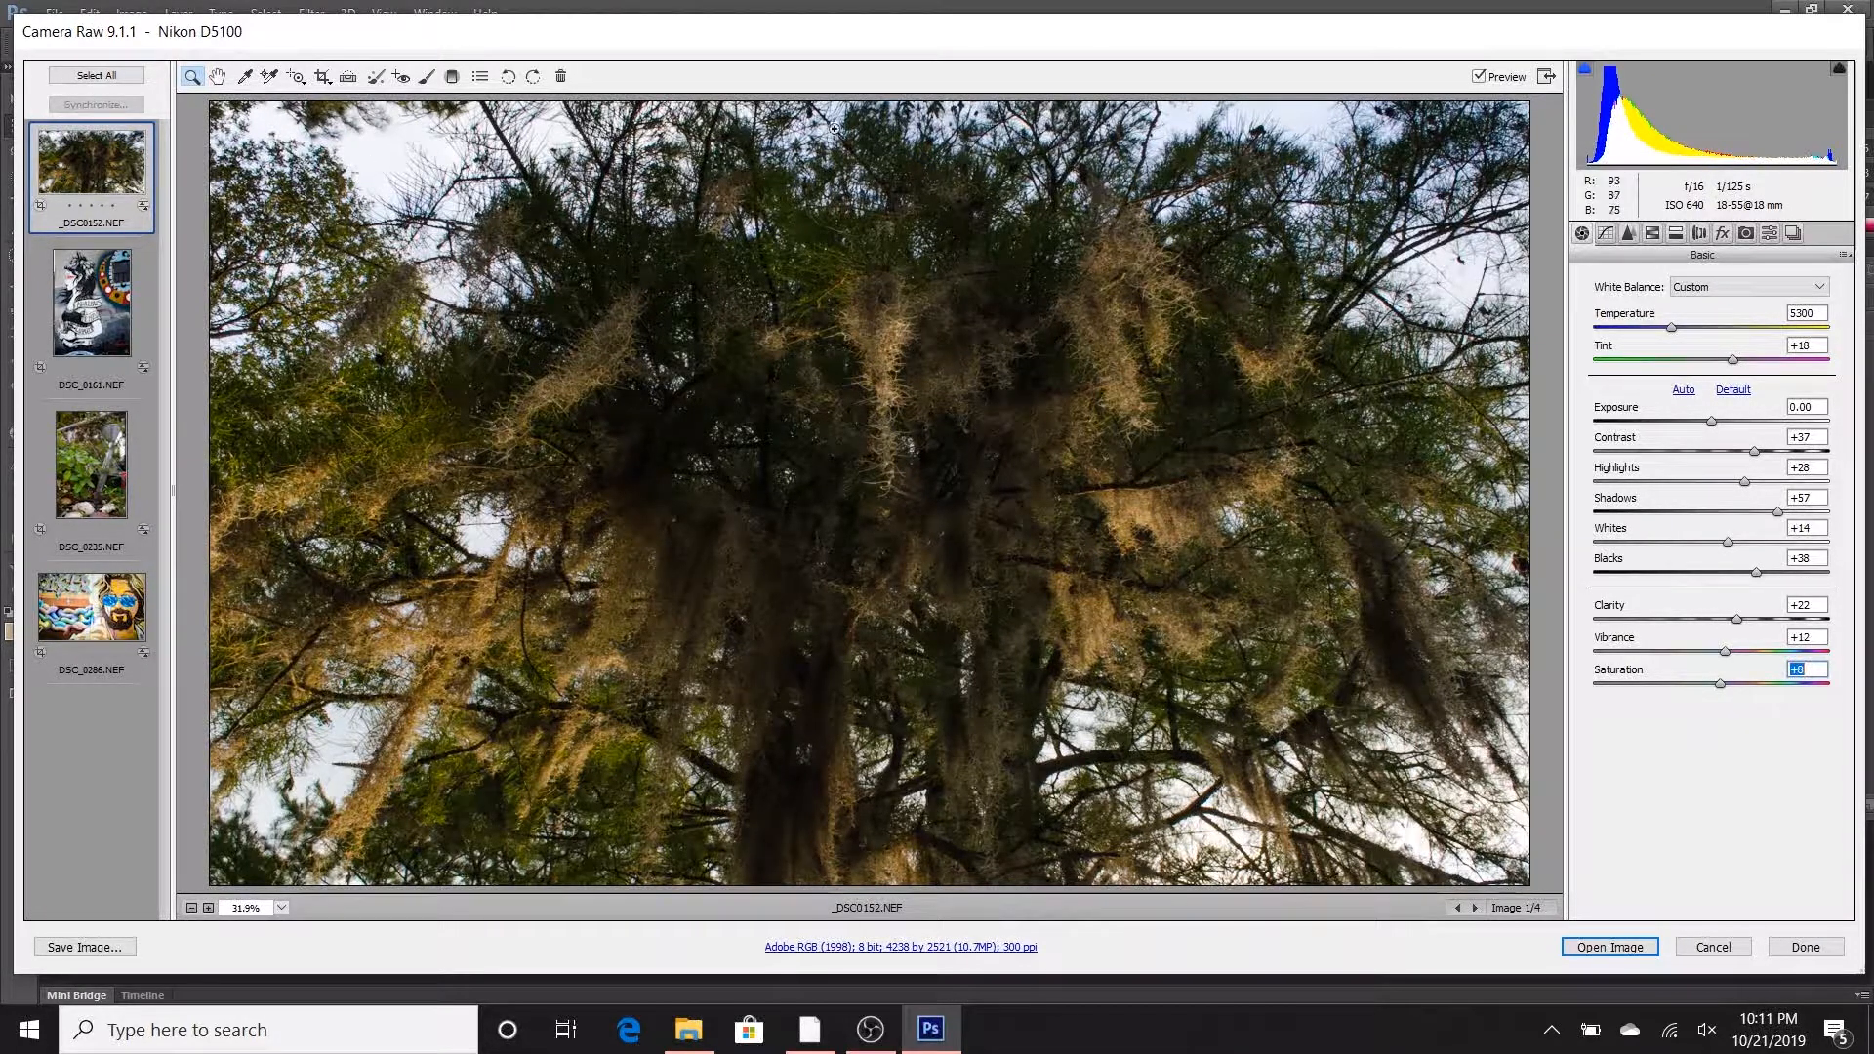
# - Set the tree photo's Exposure to +0.10 and warm its white balance with Temperature at 5500 and Tint at +18
pyautogui.moveTo(1709, 424); pyautogui.dragTo(1714, 417)
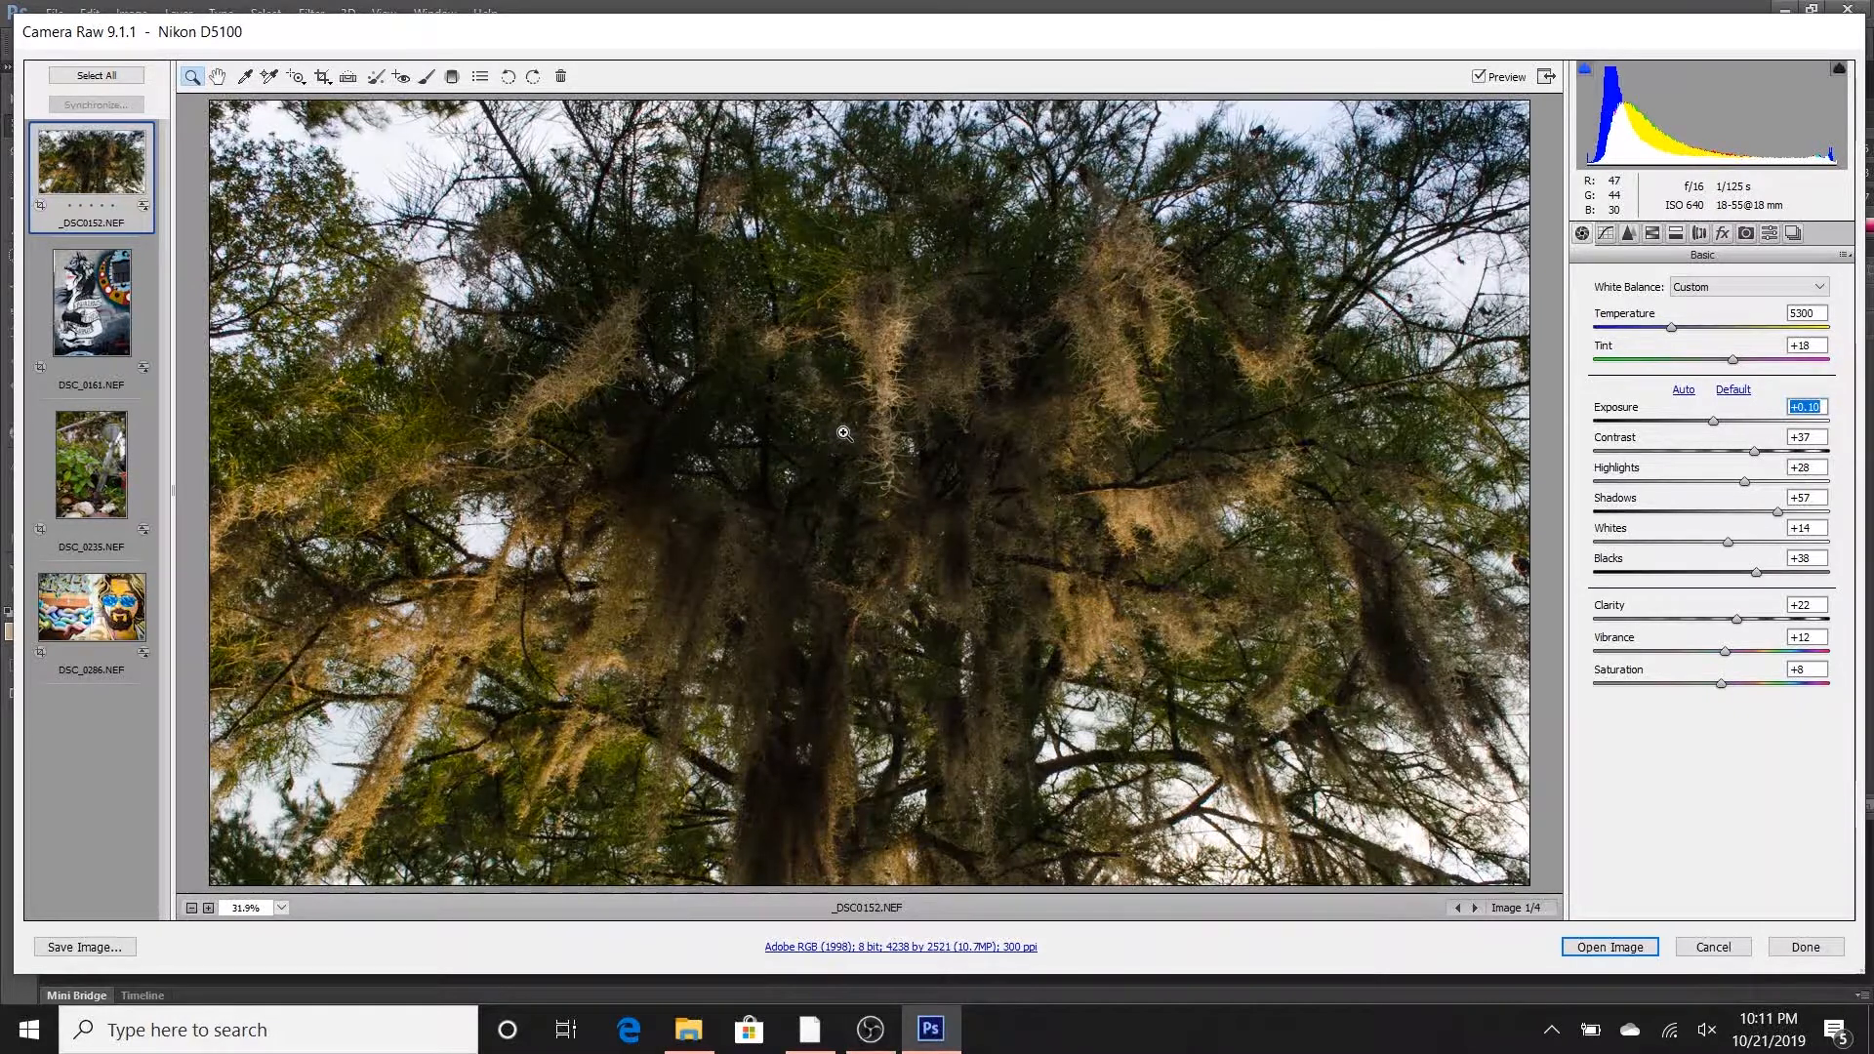
pyautogui.click(1671, 330)
pyautogui.moveTo(1671, 330); pyautogui.dragTo(1675, 329)
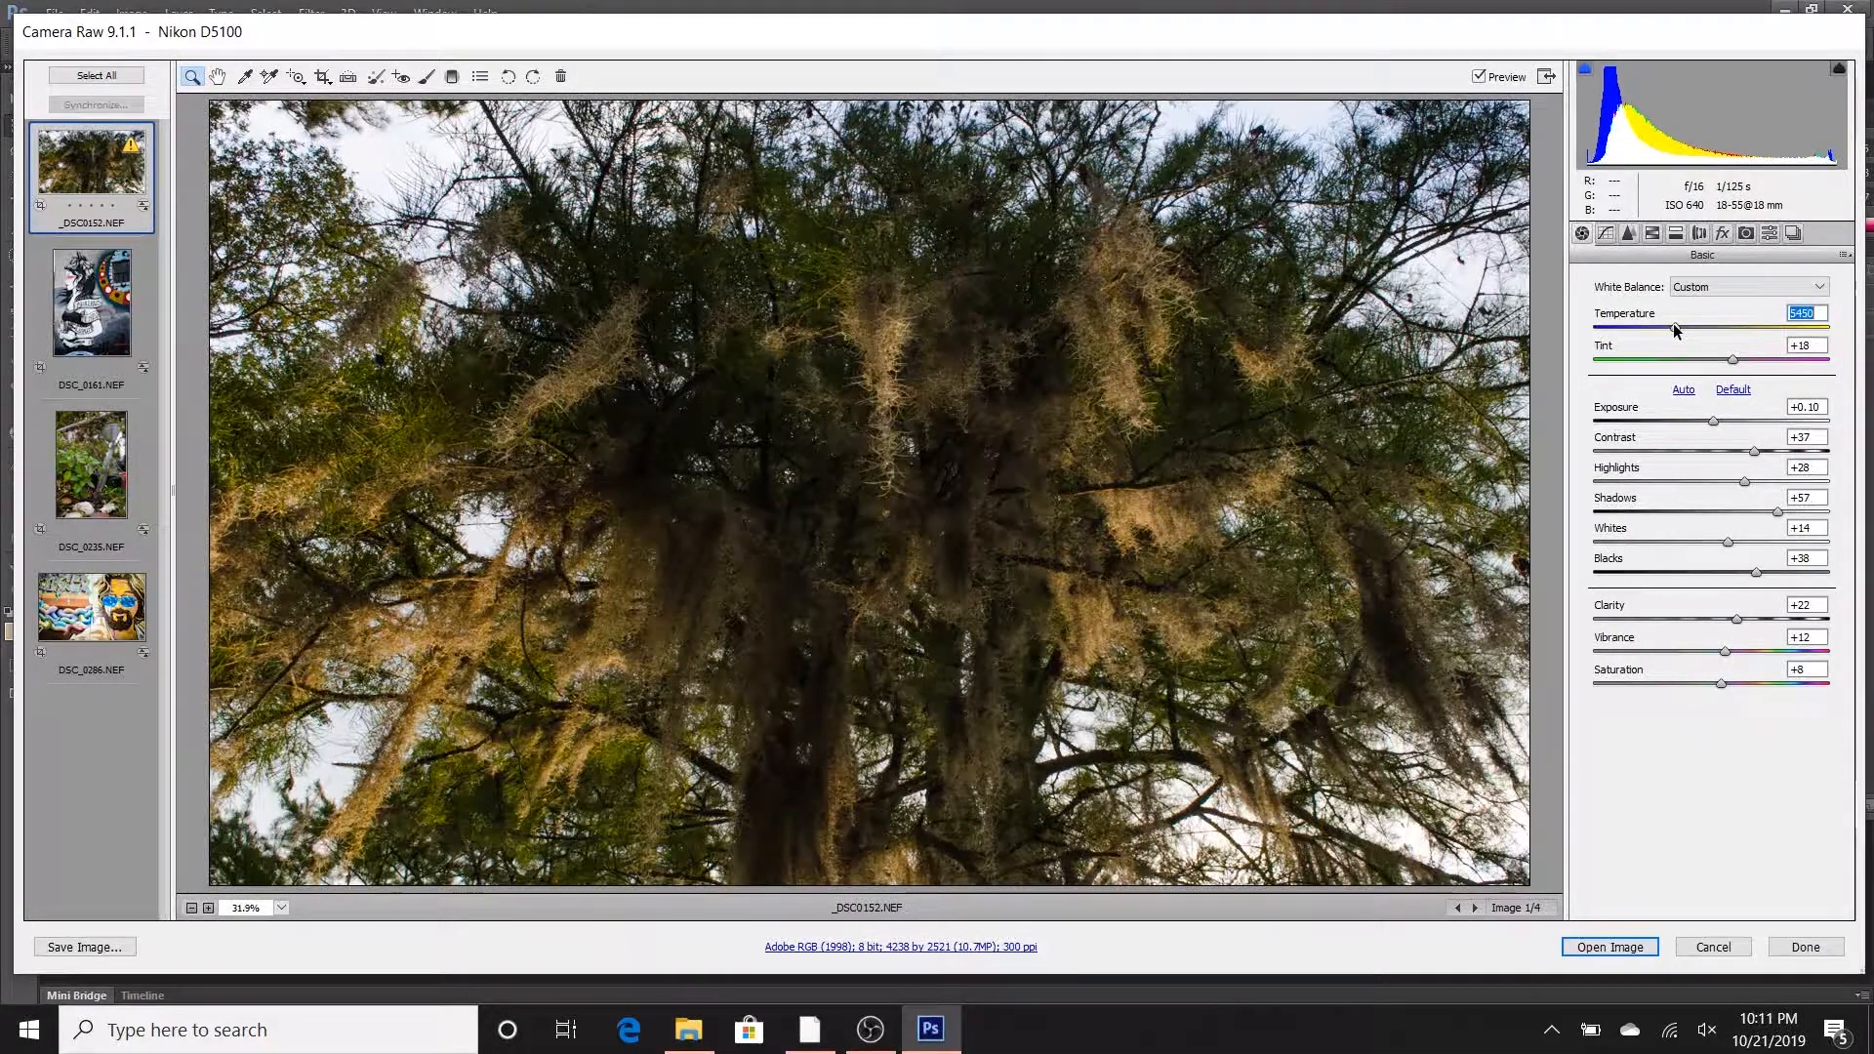
pyautogui.click(1734, 362)
pyautogui.moveTo(1734, 365); pyautogui.dragTo(1733, 364)
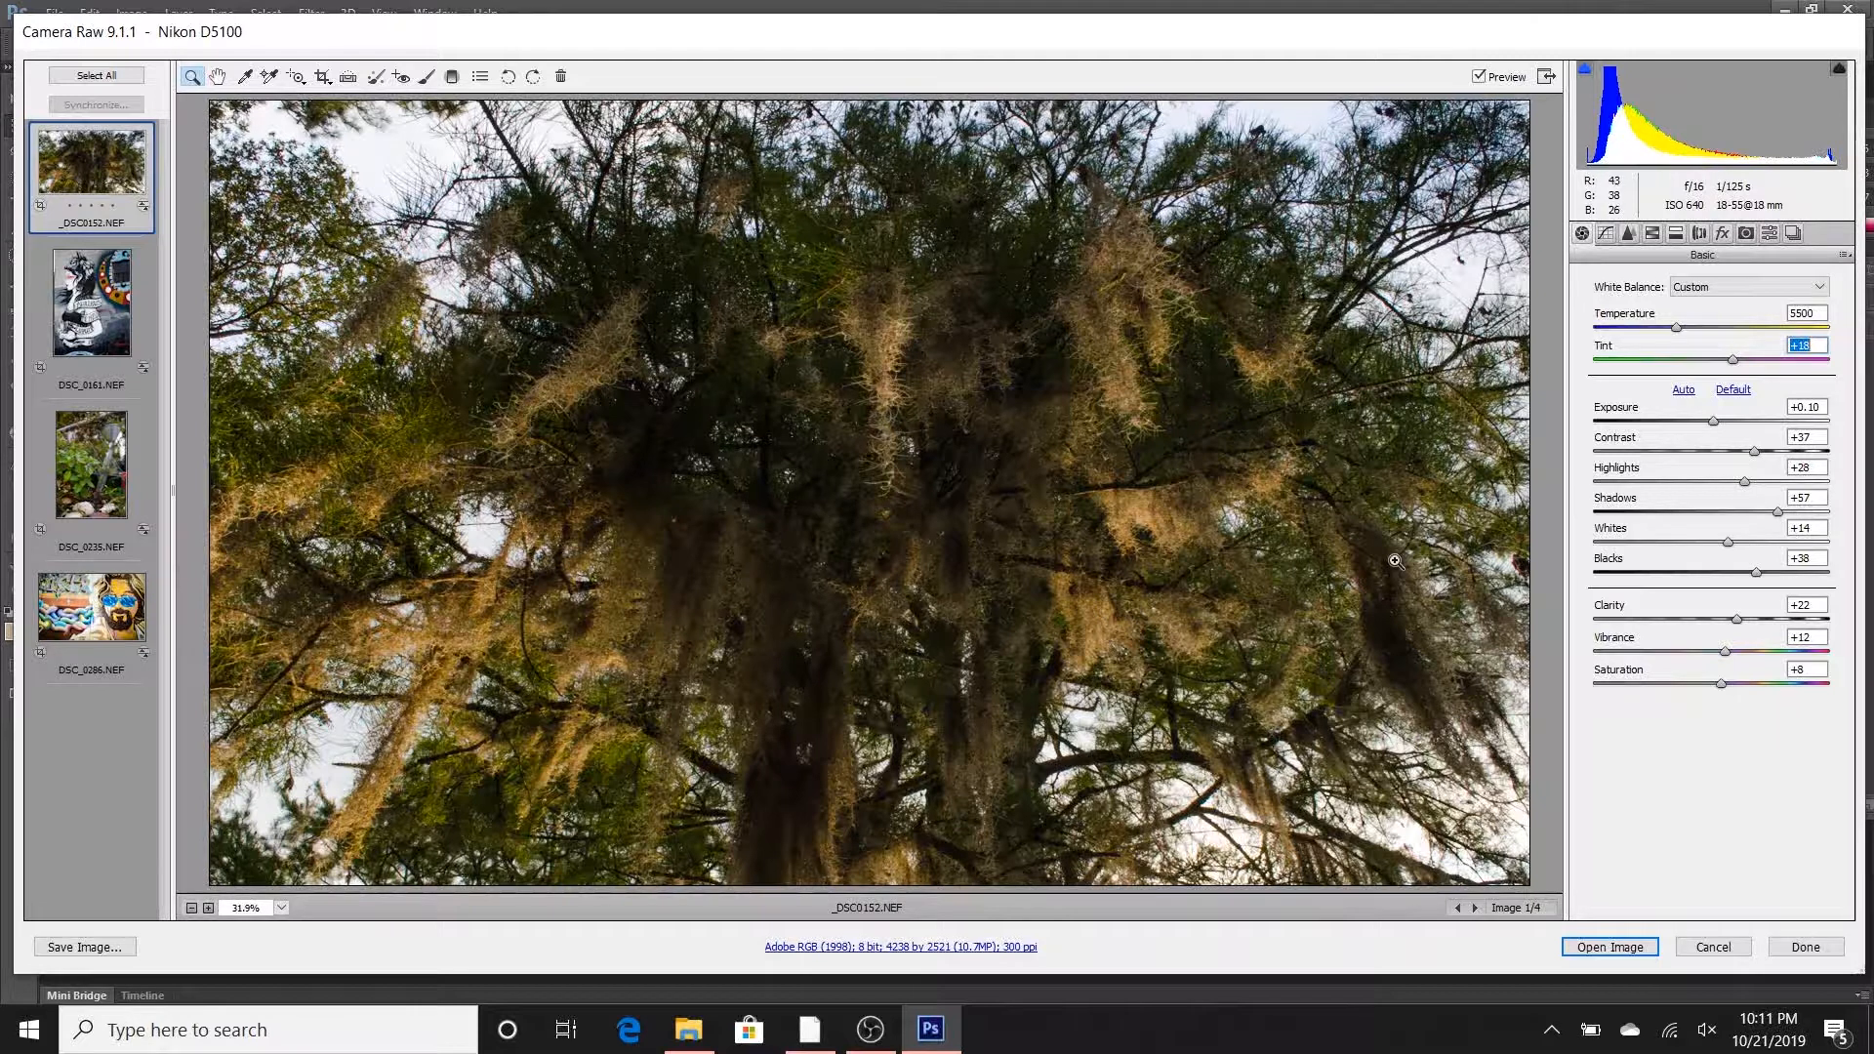
# - Lighten the dark tones of the tree further with Blacks at +52 and Shadows at +64
pyautogui.click(1757, 574)
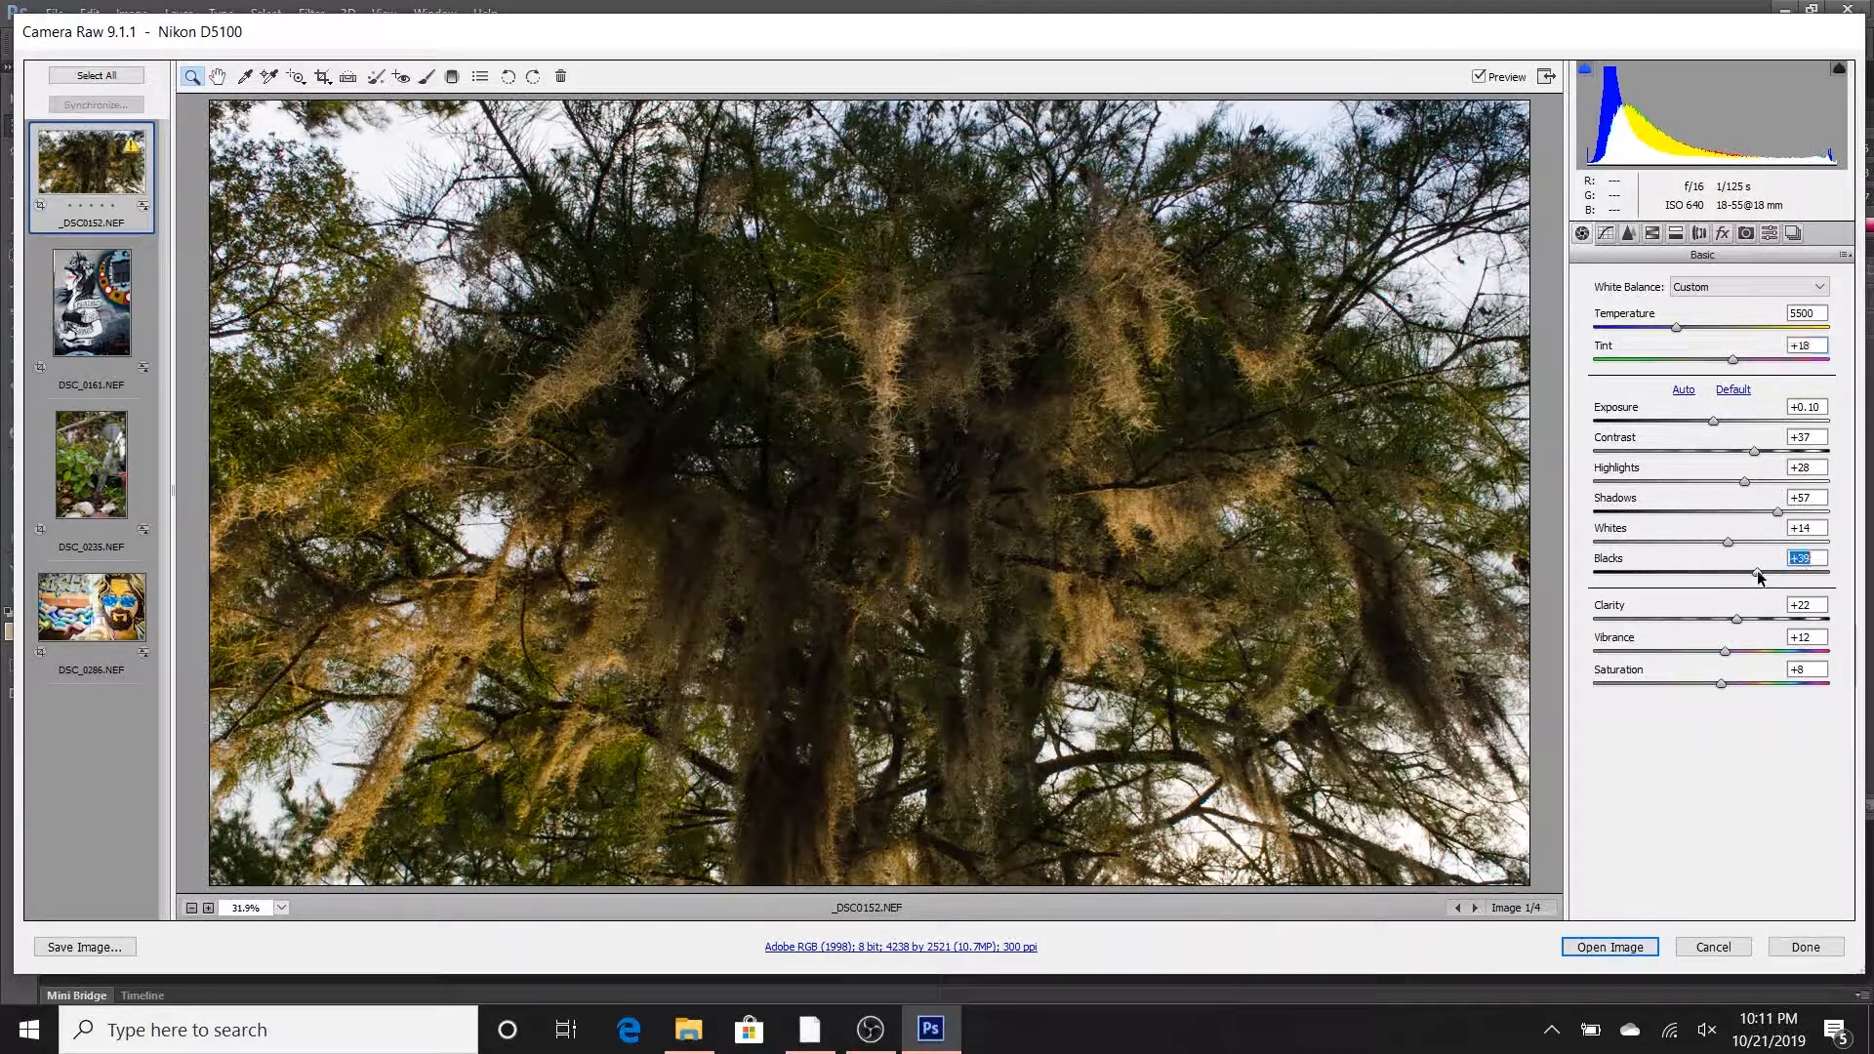
pyautogui.moveTo(1762, 570); pyautogui.dragTo(1785, 512)
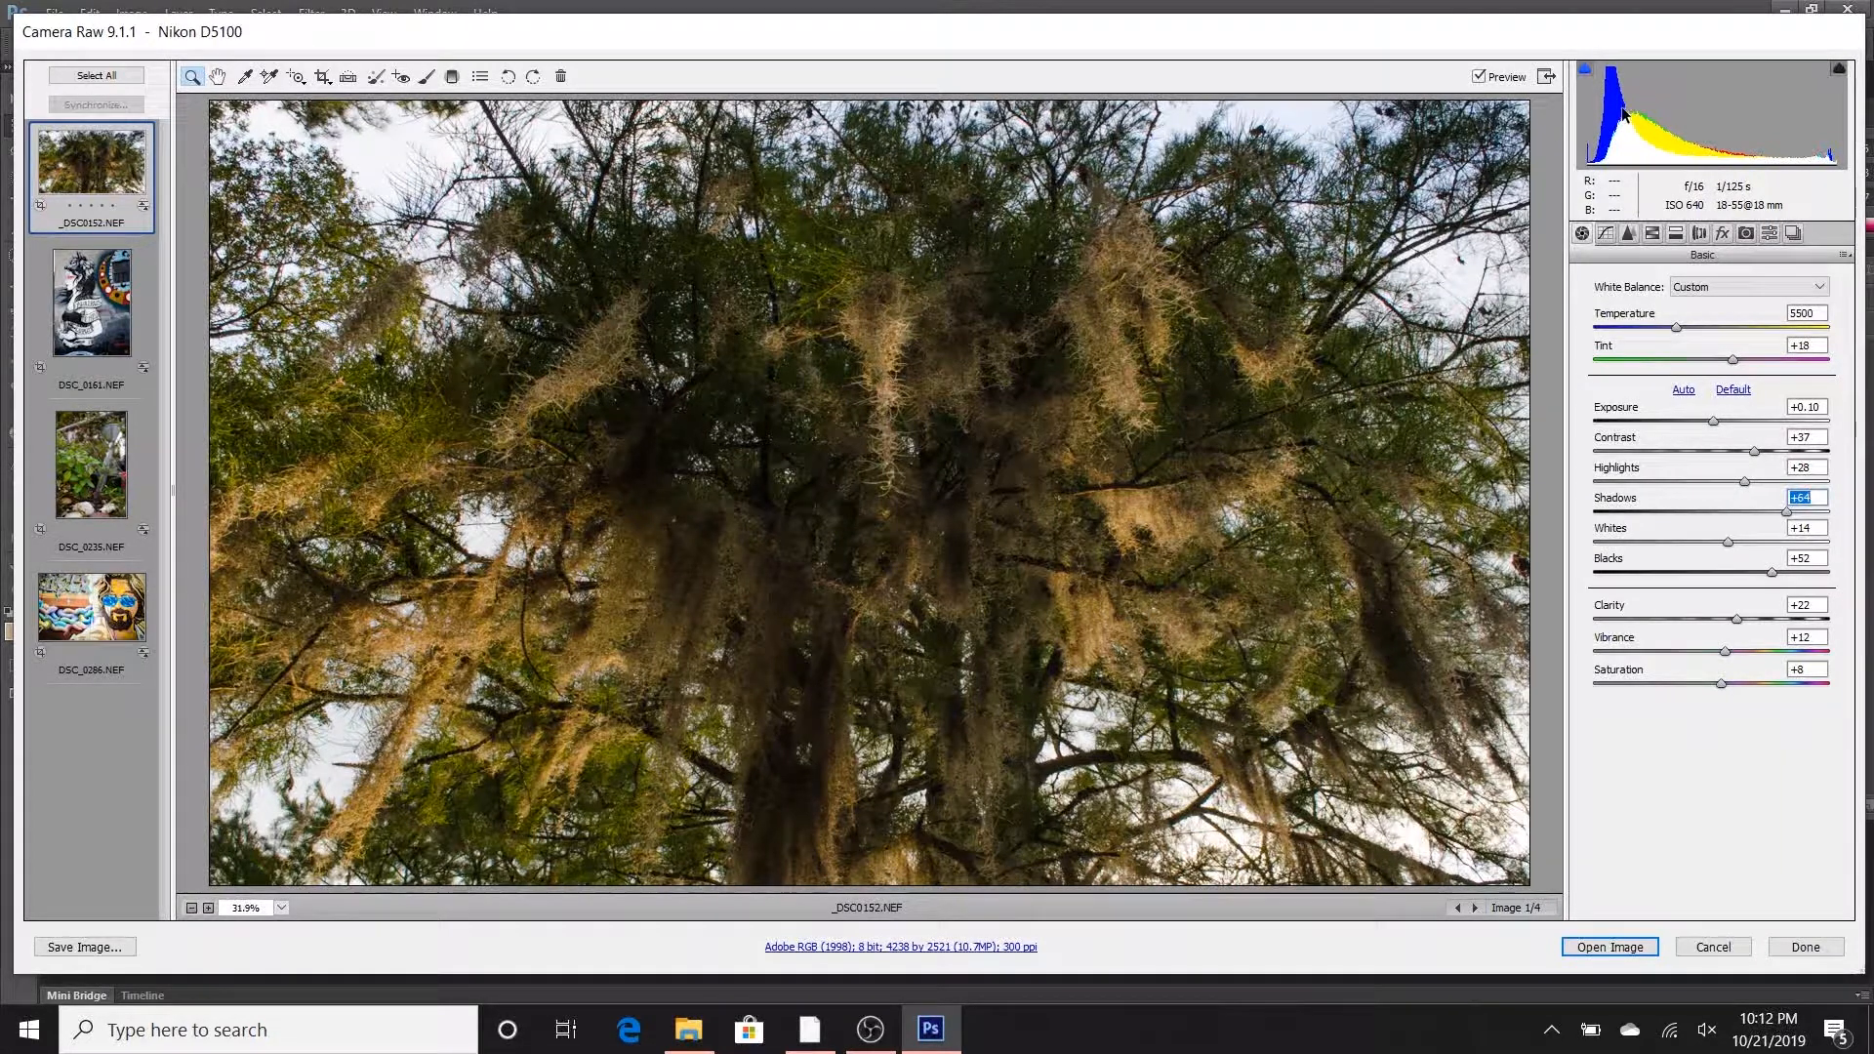
# - Adjust the parametric tone curve with Highlights +8, Lights +8, Darks +2 and Shadows +5
pyautogui.click(1605, 233)
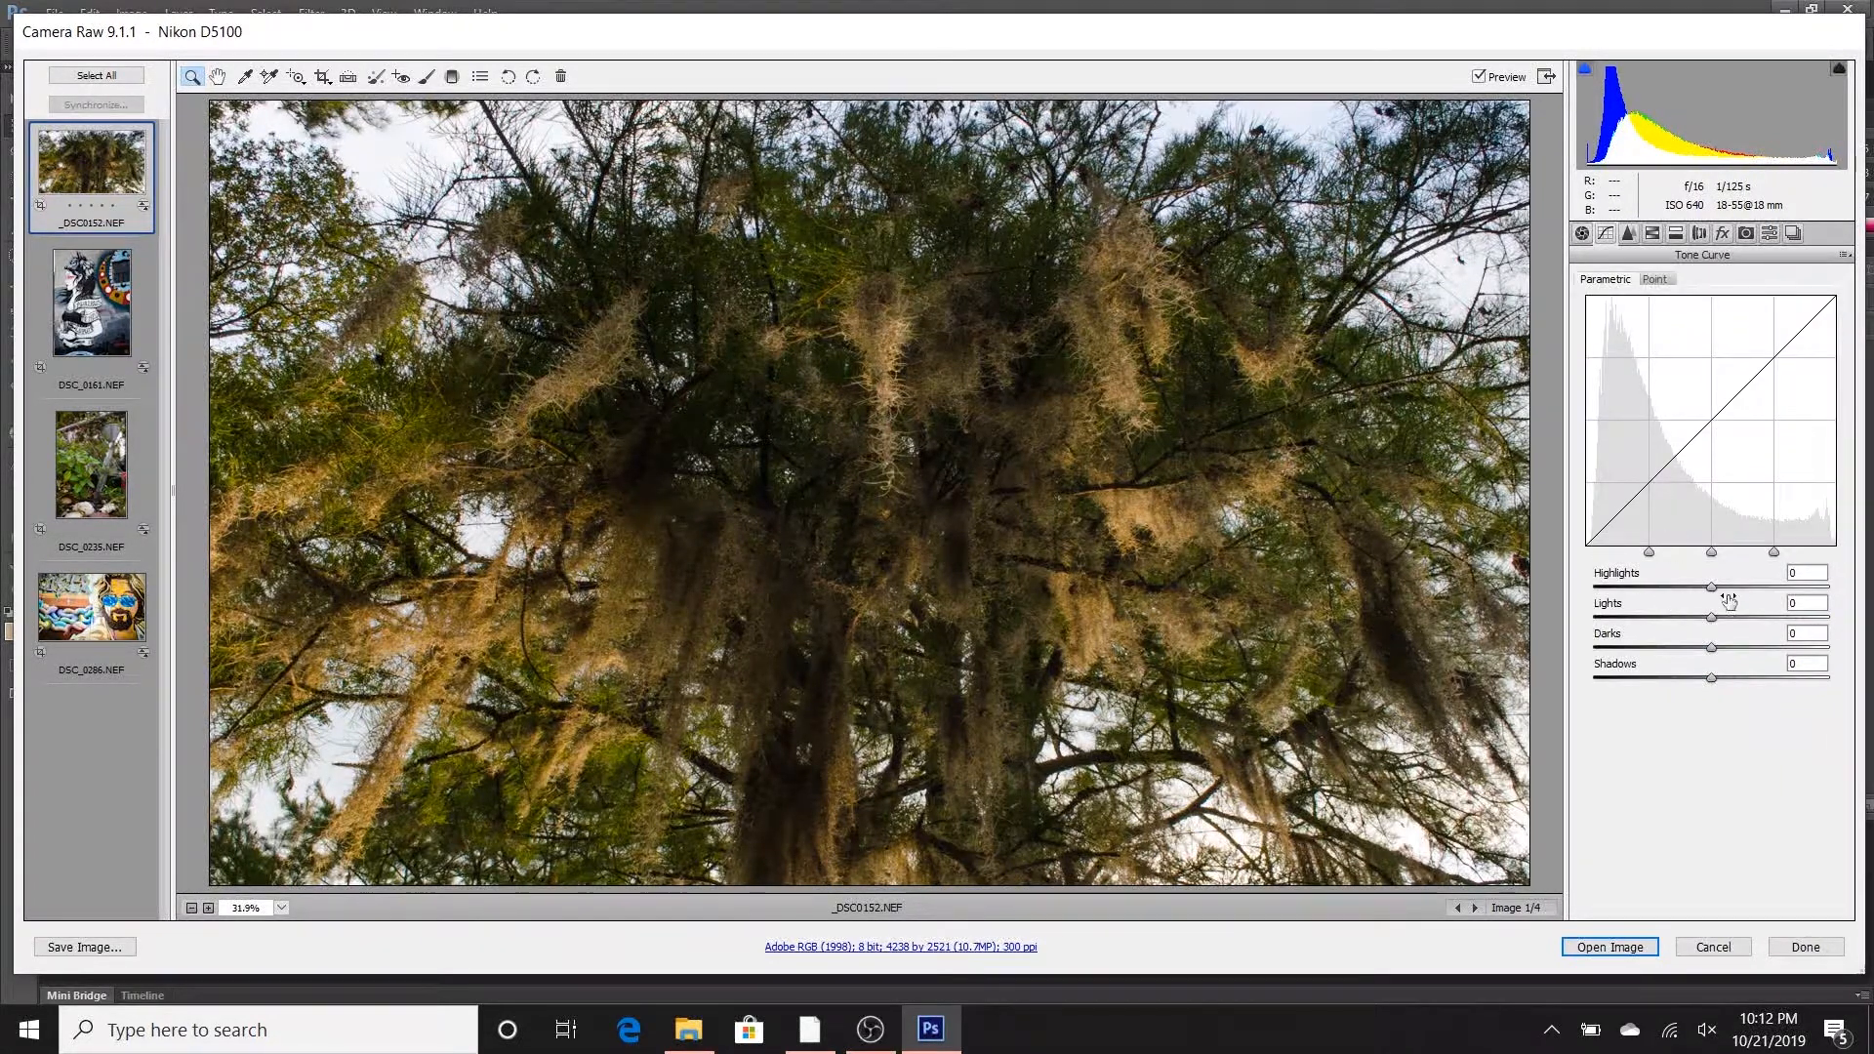
pyautogui.click(1630, 238)
pyautogui.click(1606, 235)
pyautogui.moveTo(1715, 592); pyautogui.dragTo(1720, 622)
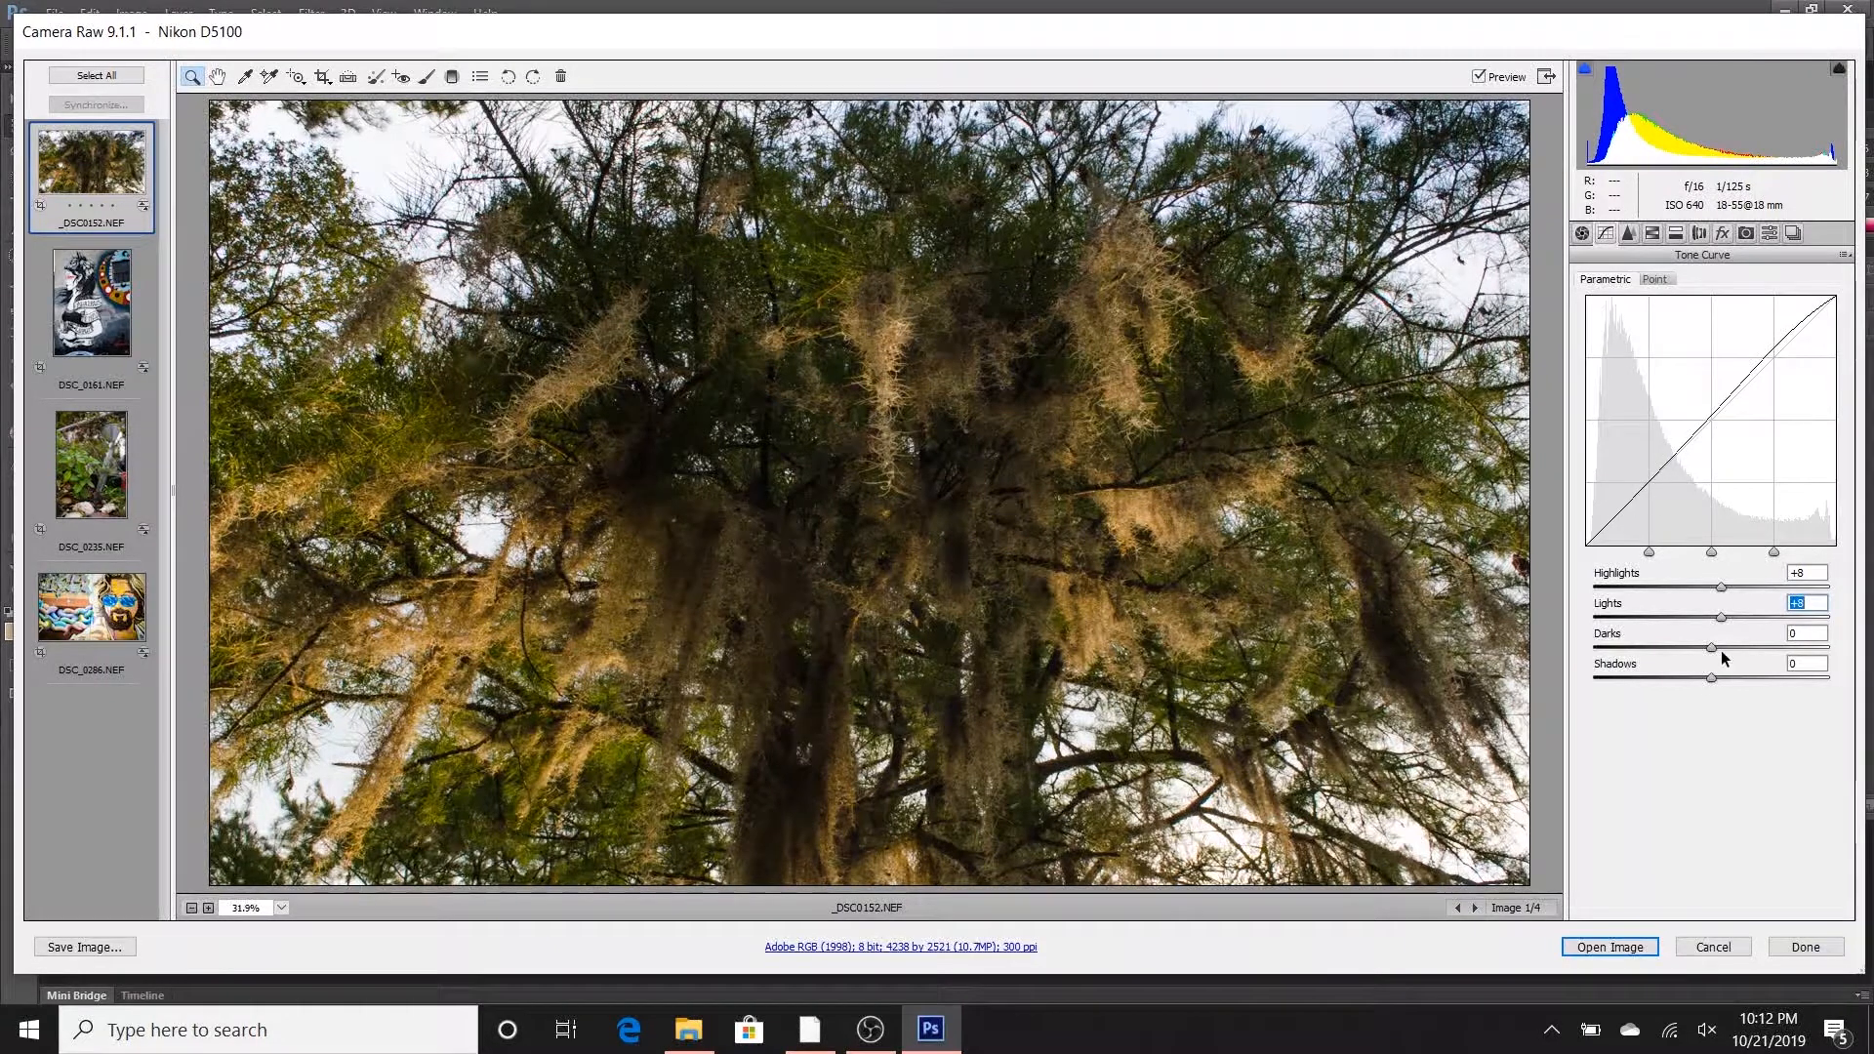
pyautogui.moveTo(1714, 654); pyautogui.dragTo(1714, 677)
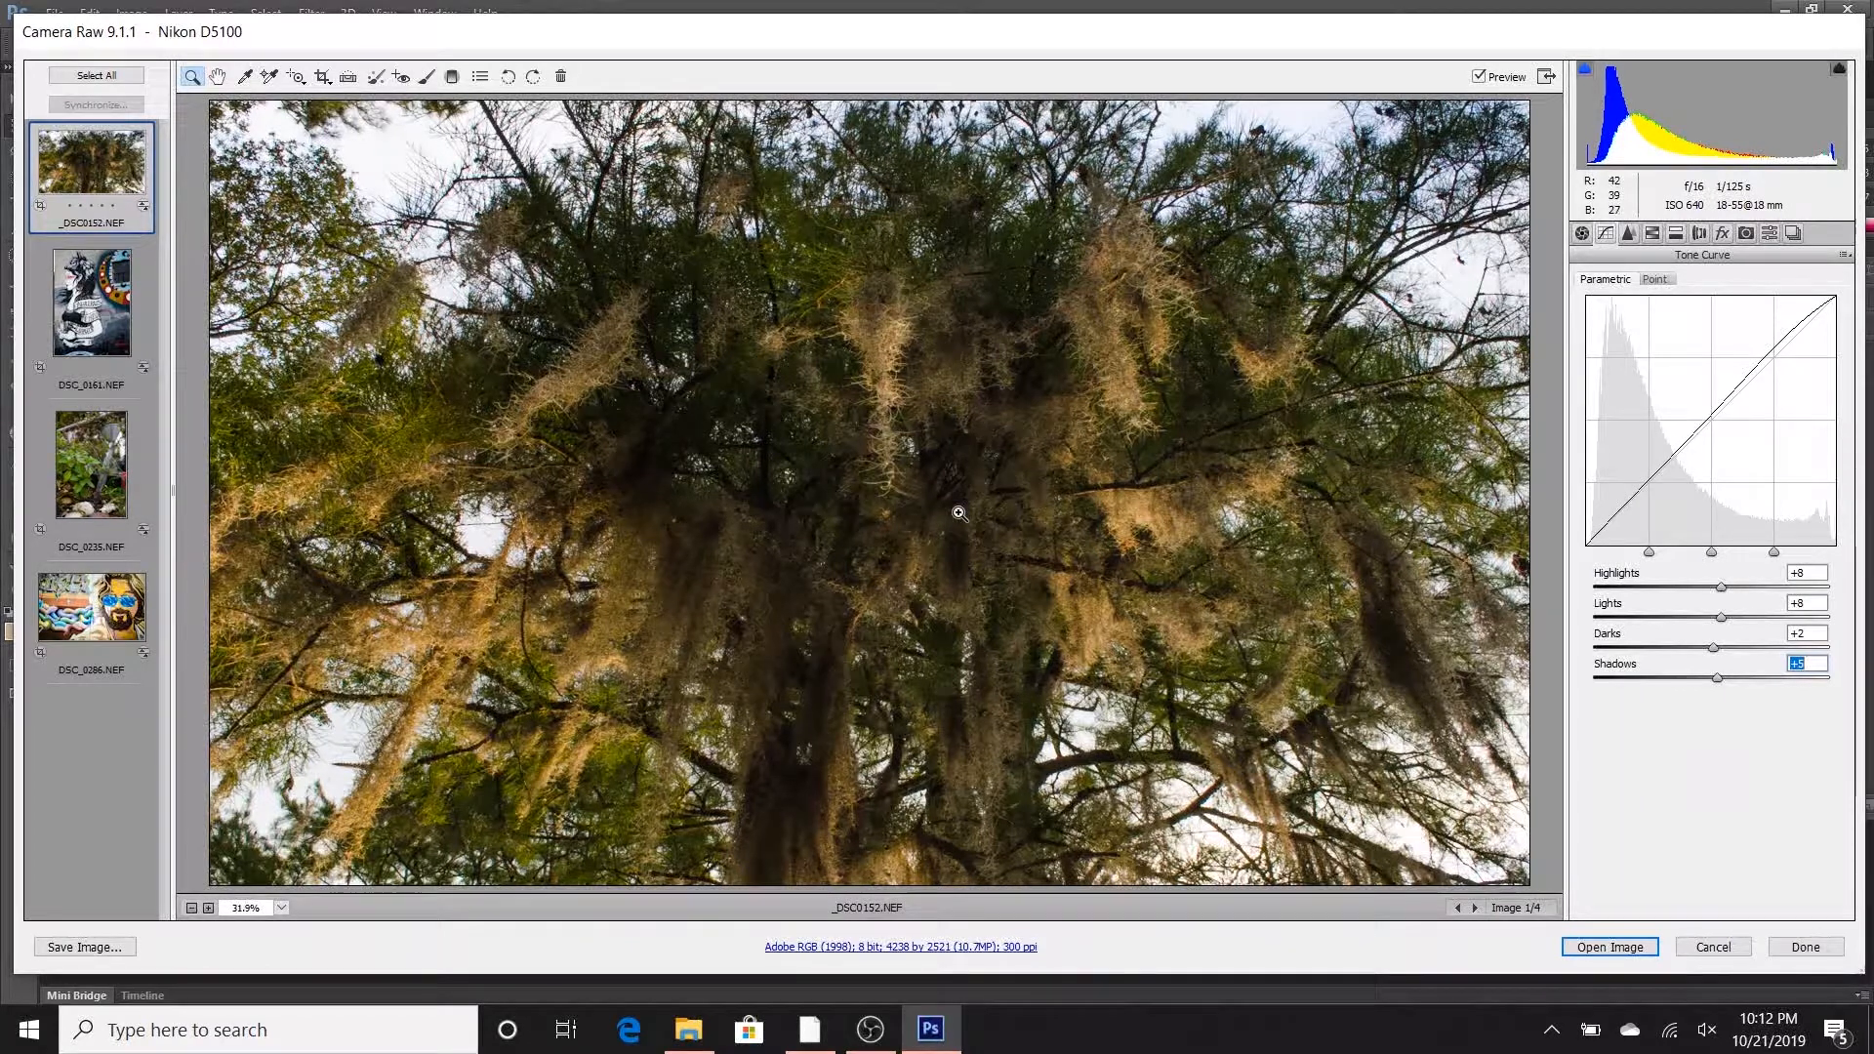
# - Sharpen the tree photo with Amount 29, Radius 1.1 and Detail 27
pyautogui.click(1628, 234)
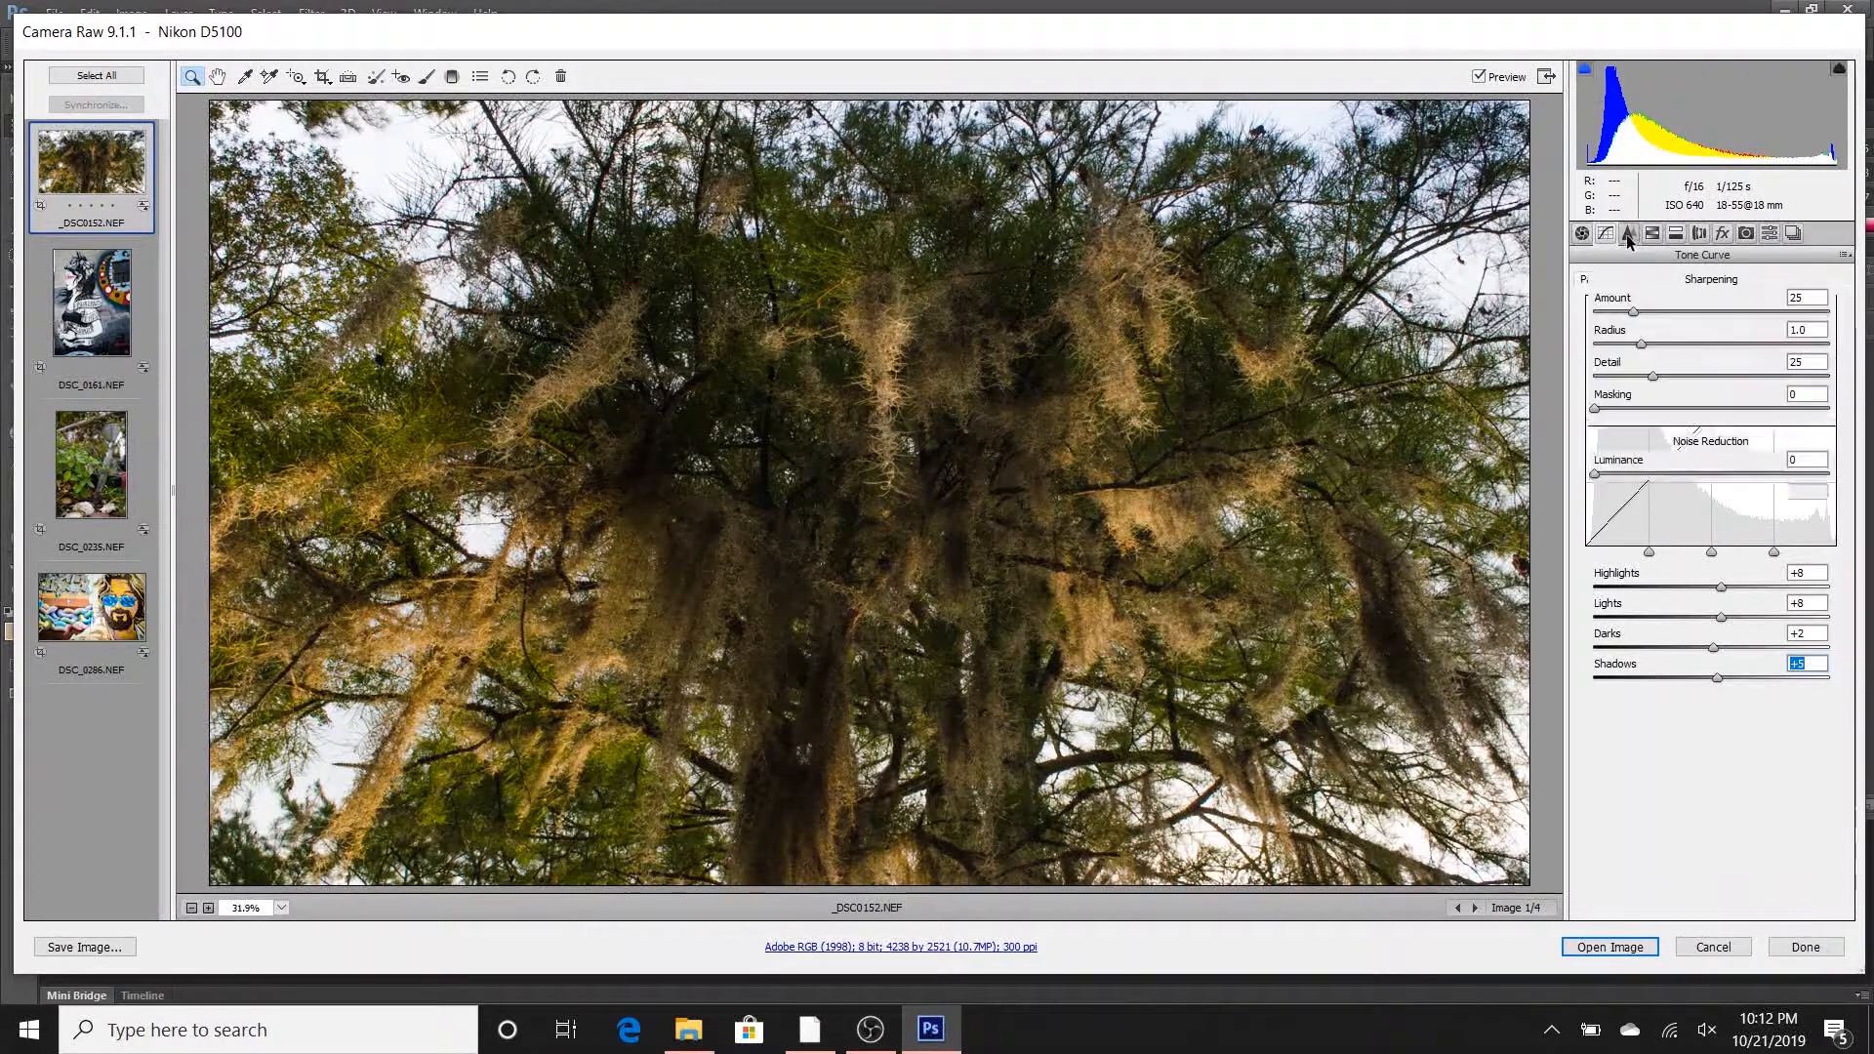
pyautogui.click(1635, 312)
pyautogui.moveTo(1638, 312); pyautogui.dragTo(1657, 378)
pyautogui.click(1654, 378)
# - Set noise reduction to Luminance 6, Luminance Detail 48, Luminance Contrast 5, Color 25 and Color Detail 50
pyautogui.moveTo(1597, 475); pyautogui.dragTo(1609, 474)
pyautogui.moveTo(1710, 506); pyautogui.dragTo(1706, 506)
pyautogui.moveTo(1595, 539); pyautogui.dragTo(1608, 542)
pyautogui.click(1652, 571)
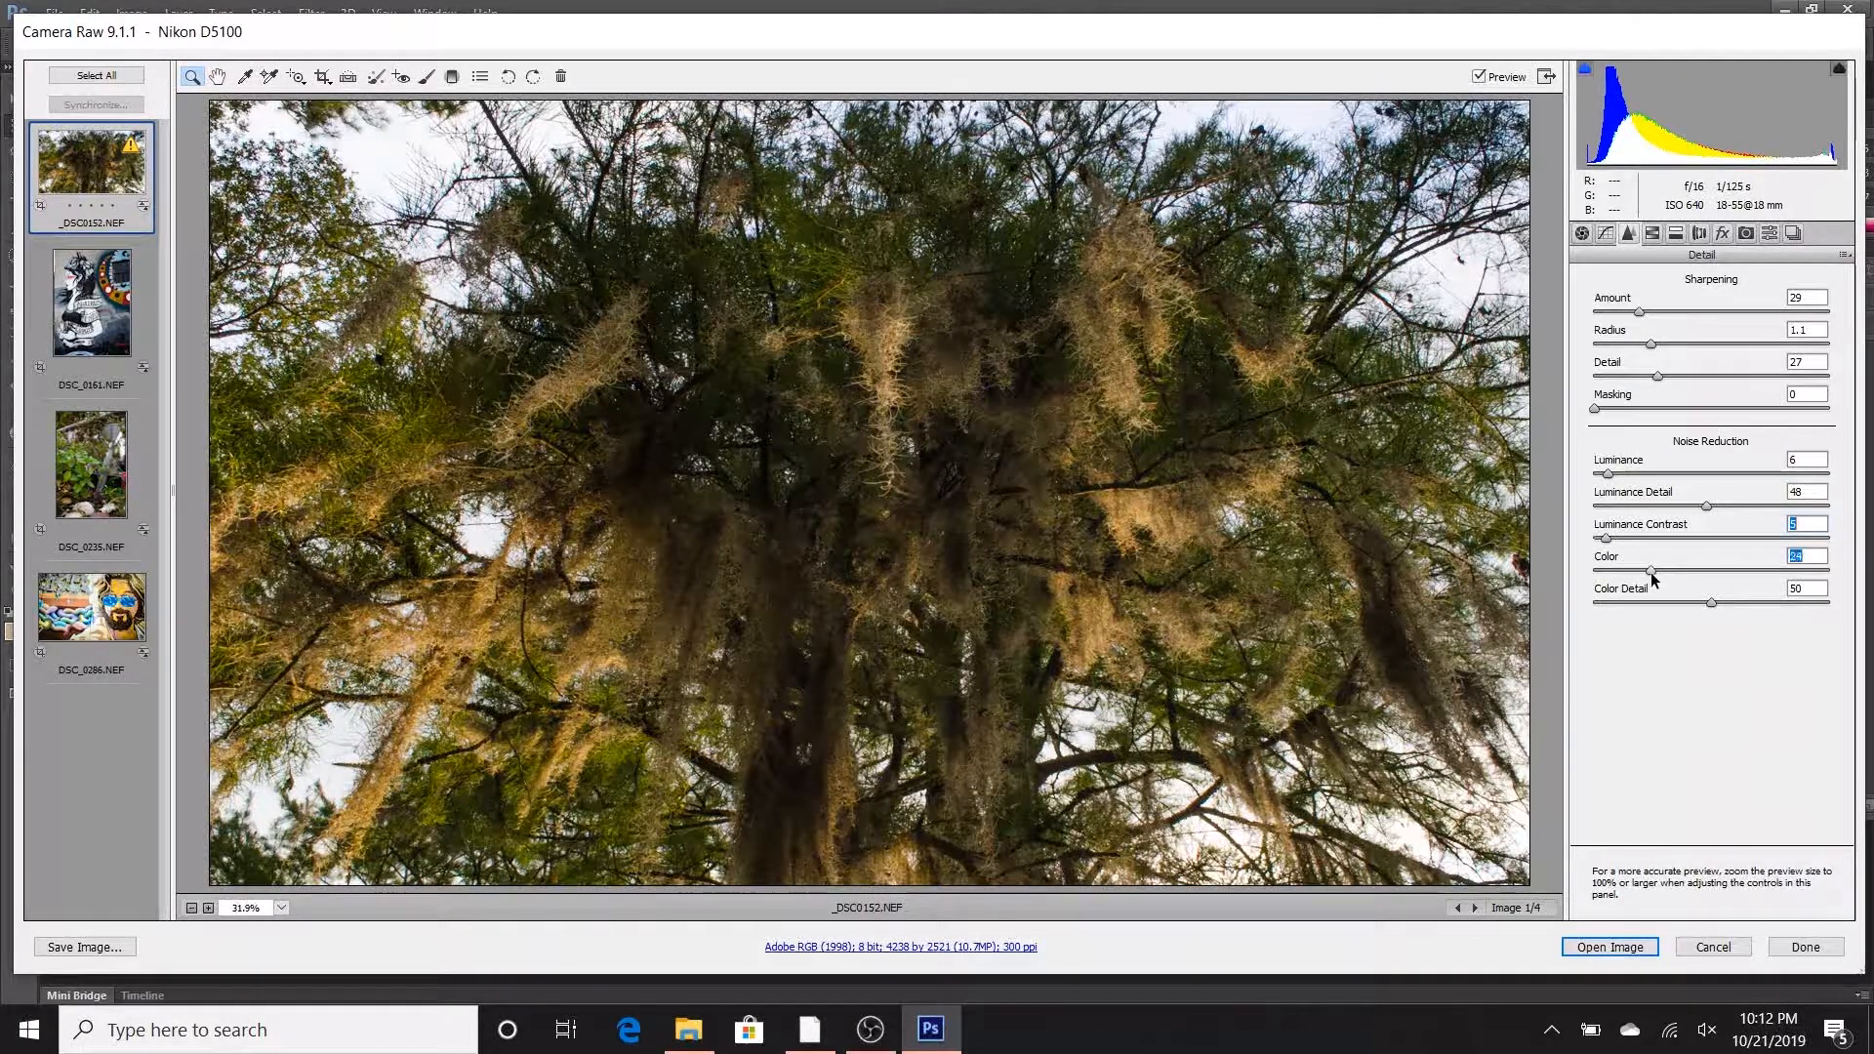
pyautogui.click(1712, 603)
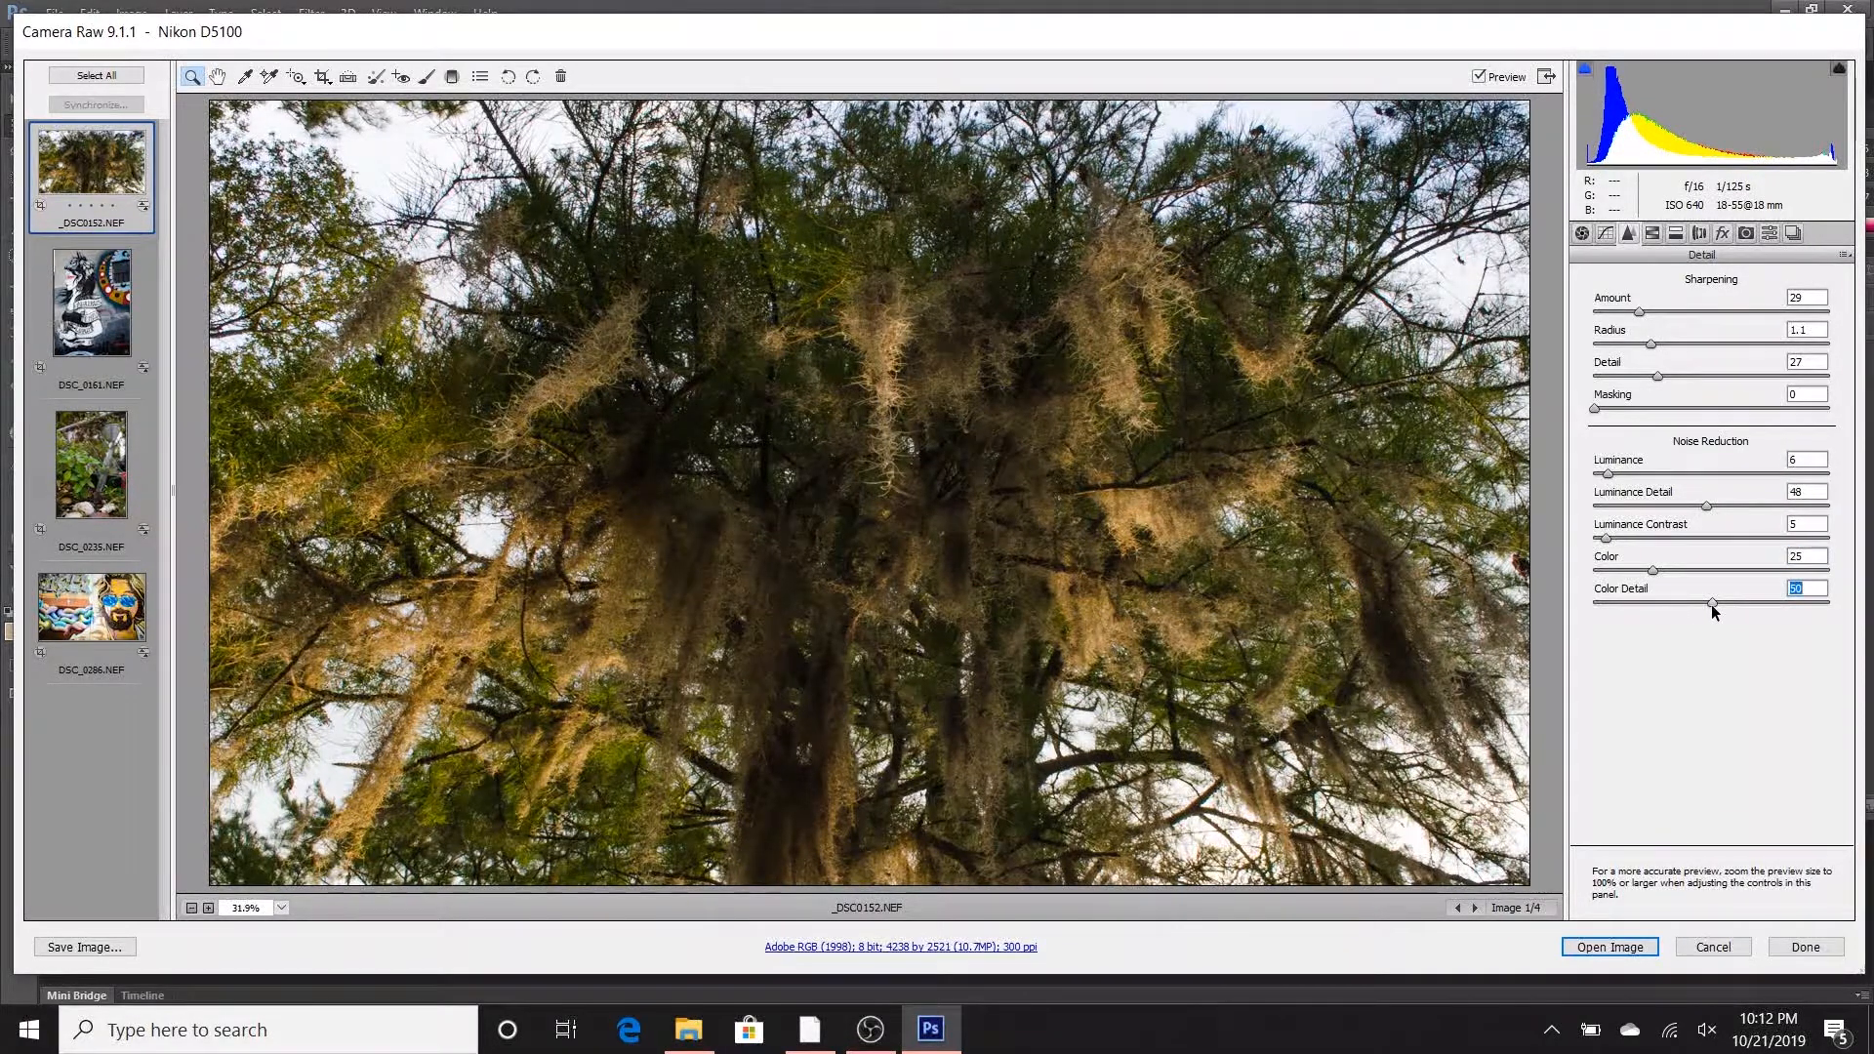
# - Return to the Basic adjustments and raise the tree photo's Blacks to +67
pyautogui.click(1583, 232)
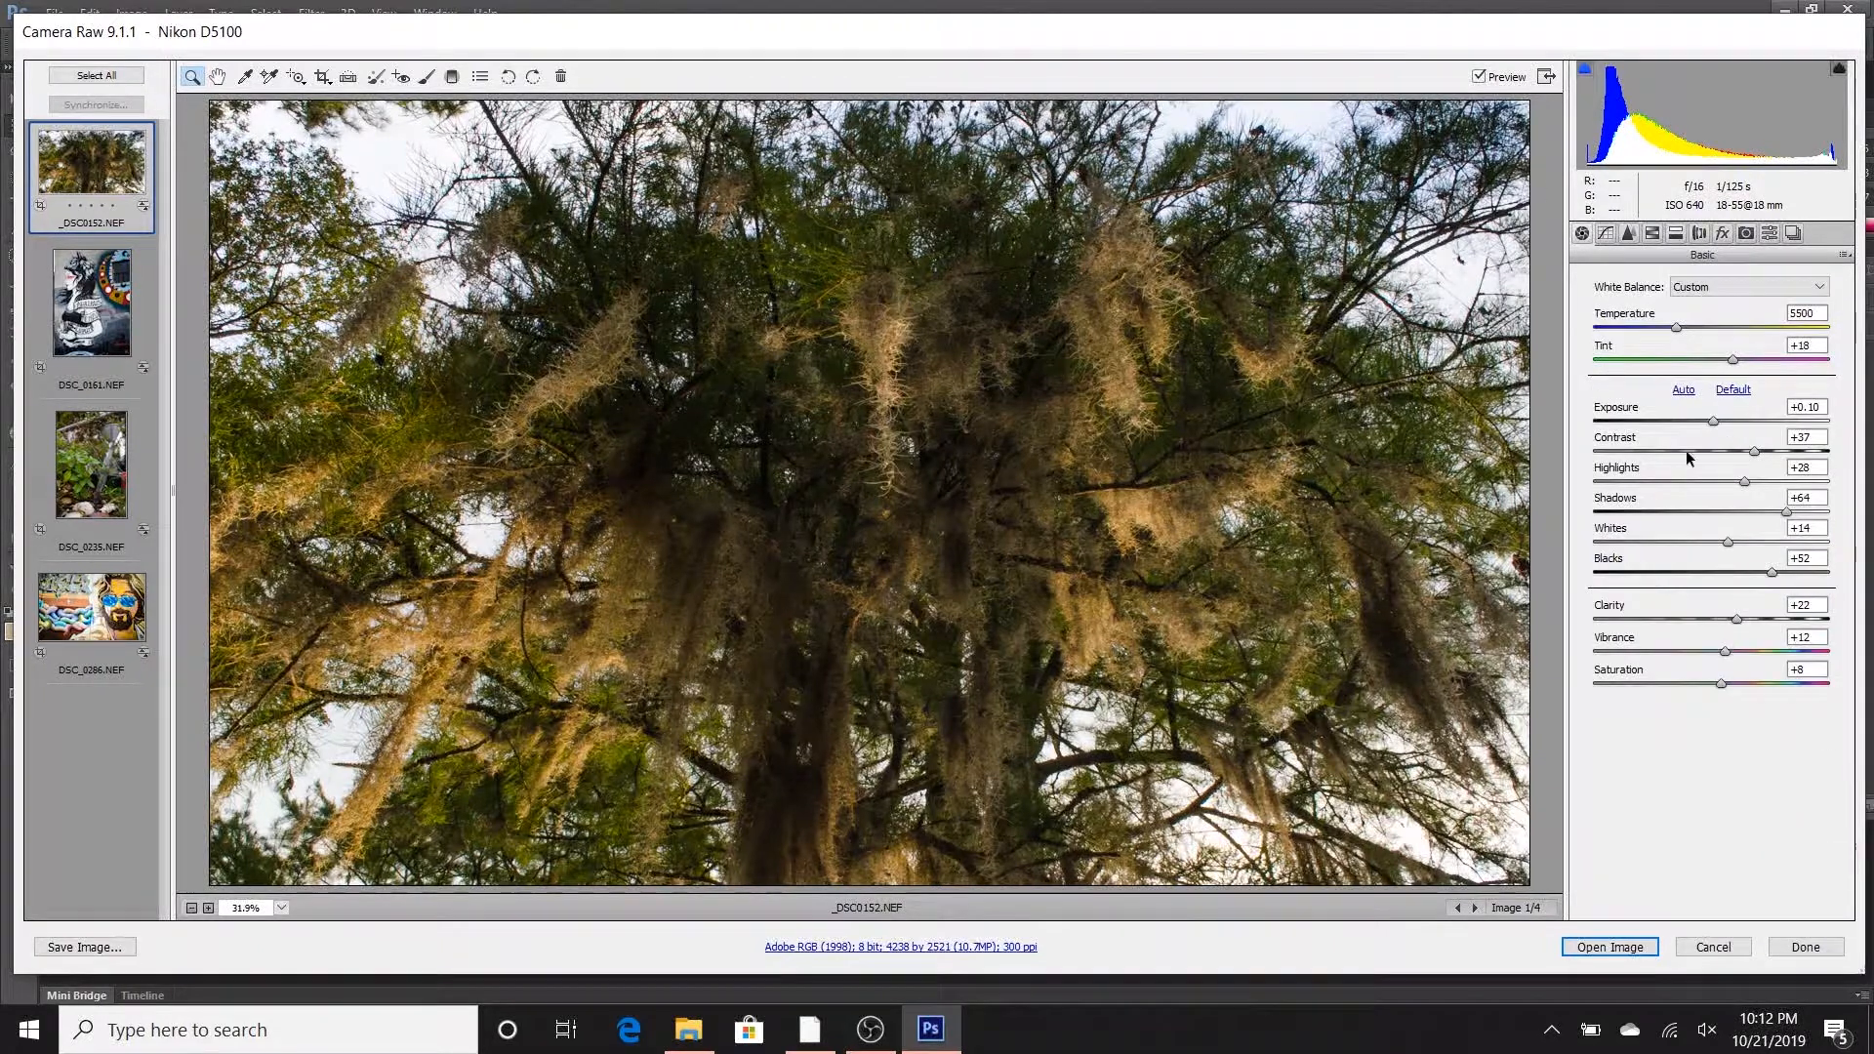
pyautogui.moveTo(1777, 576); pyautogui.dragTo(1791, 579)
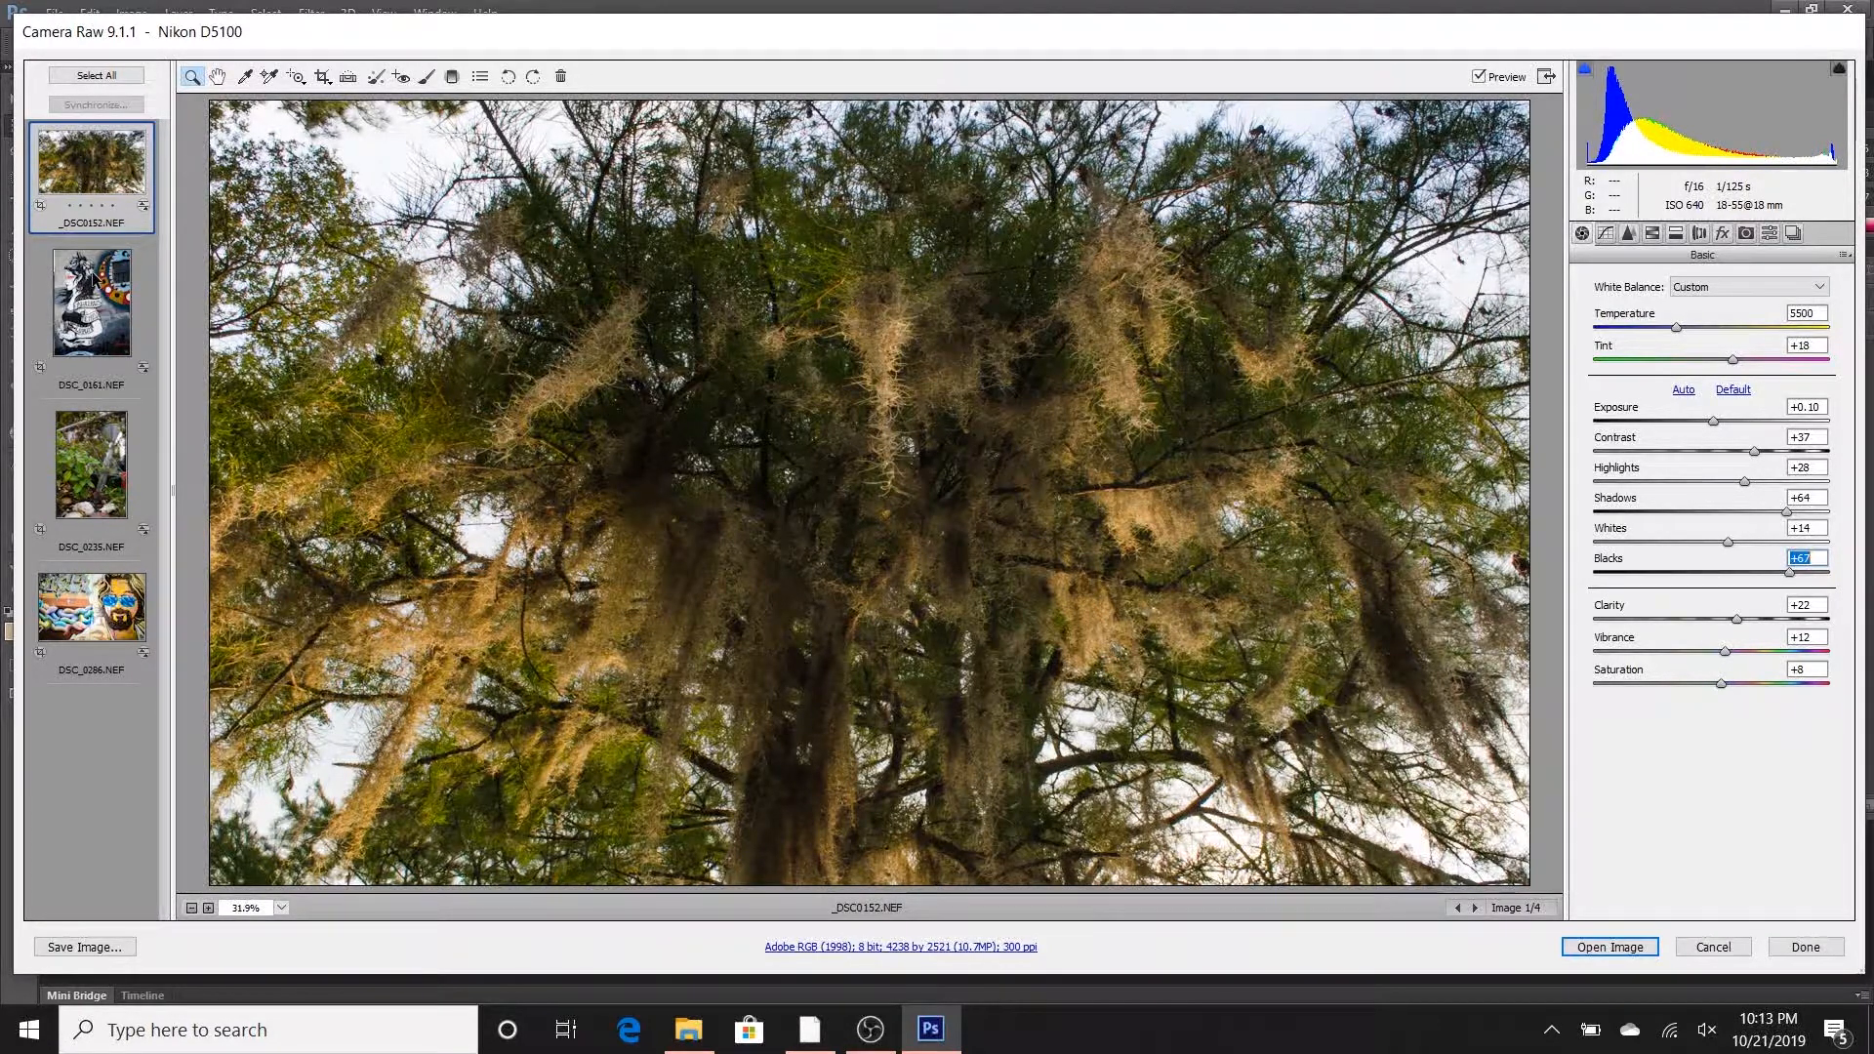
# - Switch to the mural photo DSC_0161.NEF and frame a crop around the painted woman, leaving out most of the lettering below her
pyautogui.click(1475, 908)
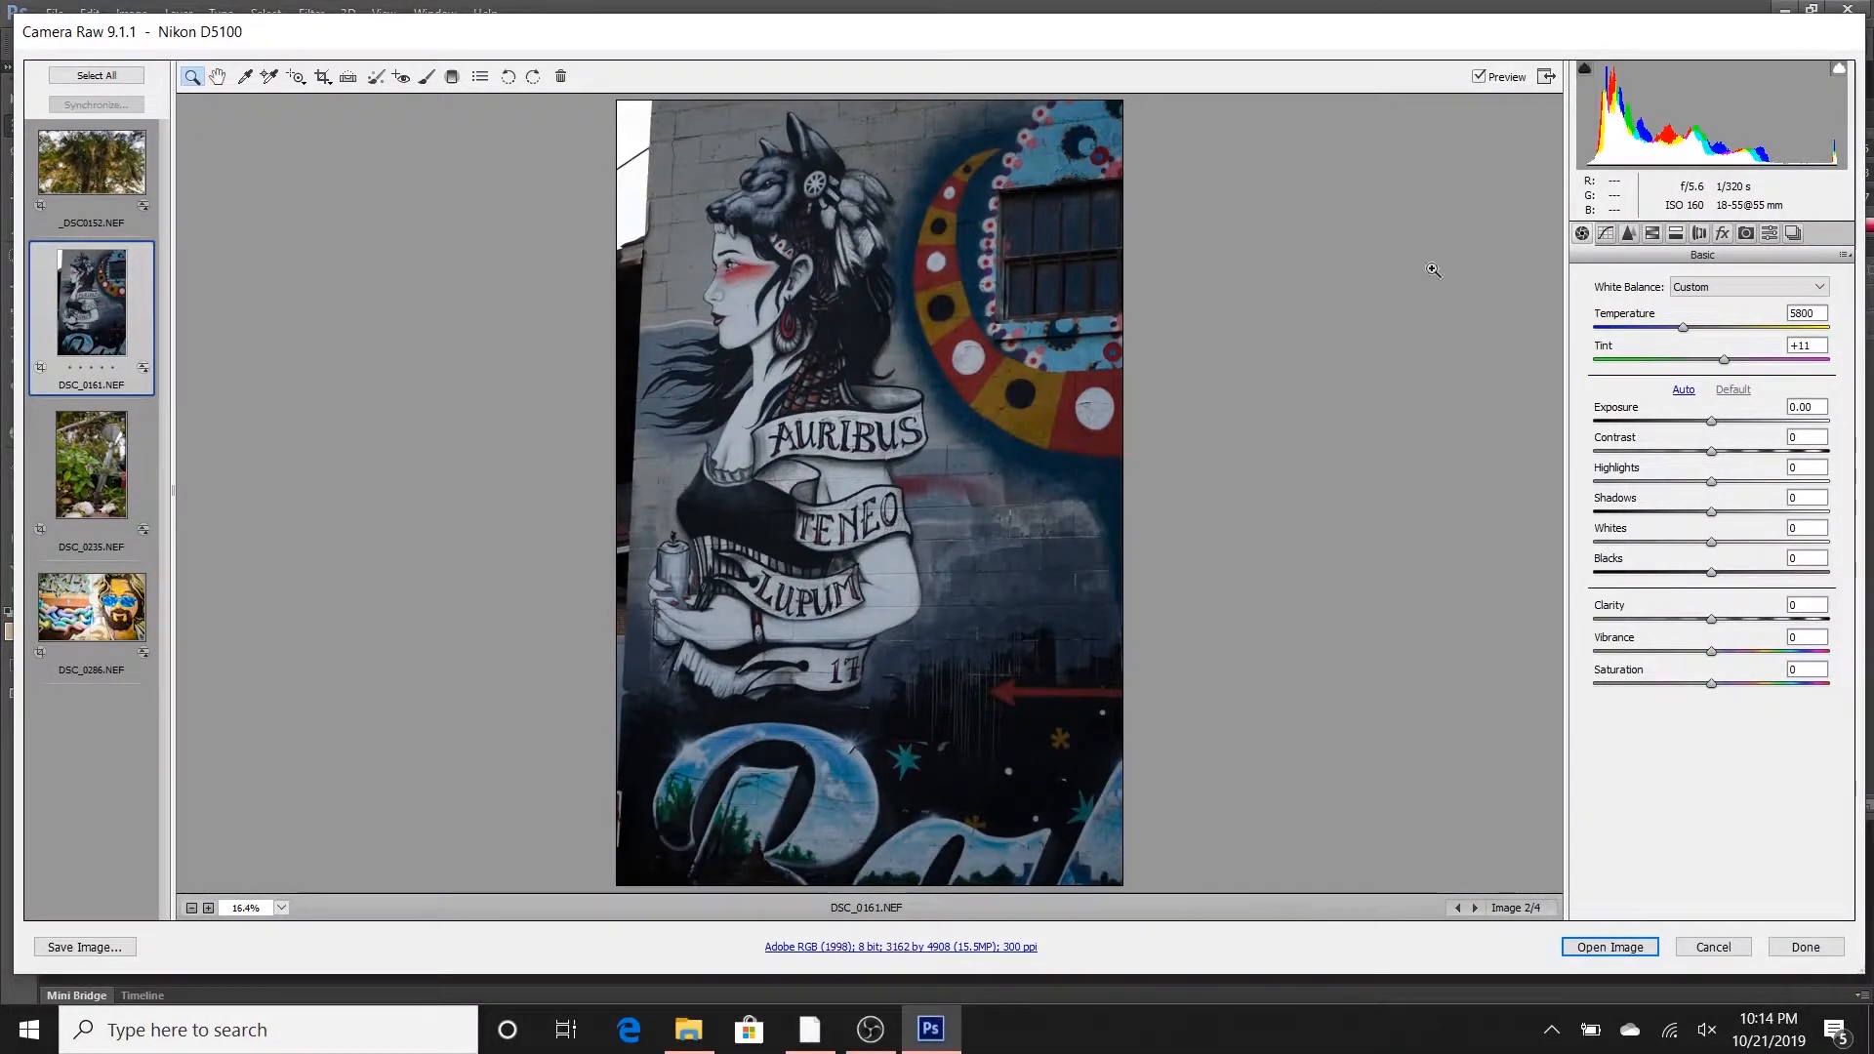
pyautogui.click(323, 76)
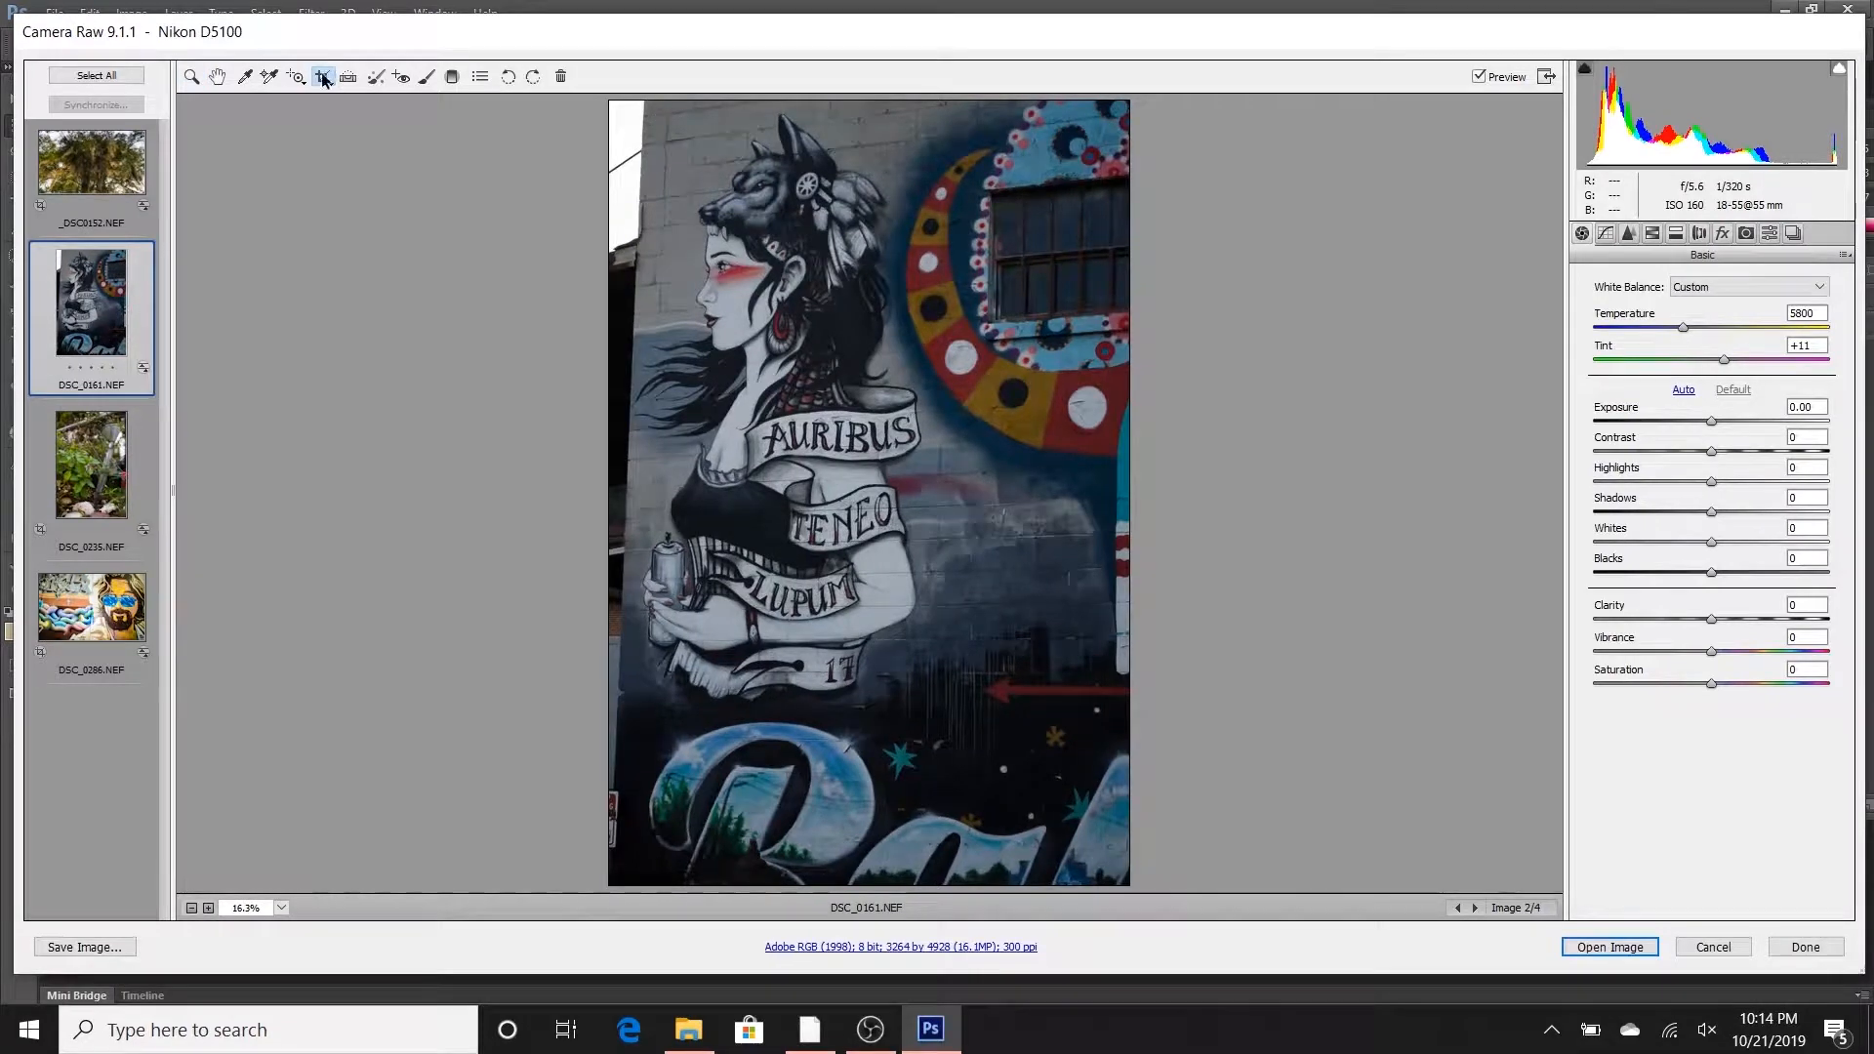
pyautogui.moveTo(636, 102); pyautogui.dragTo(1117, 772)
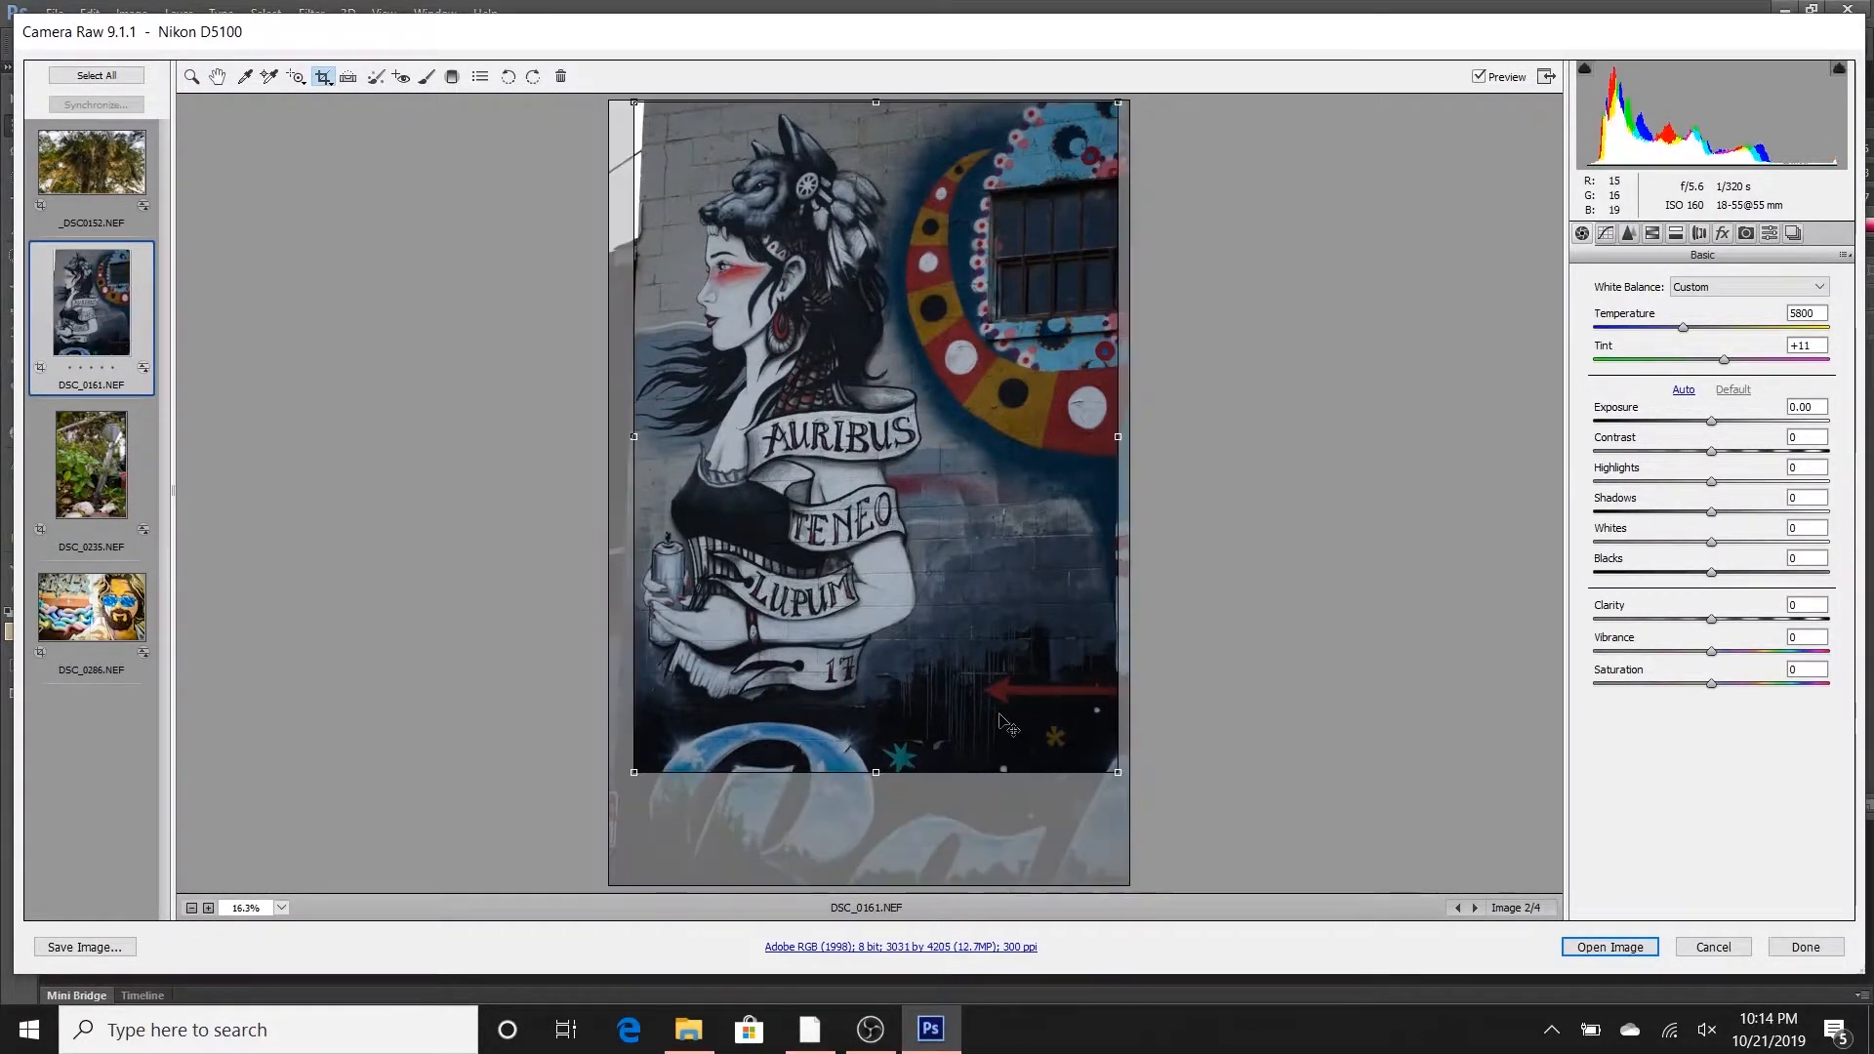
pyautogui.moveTo(1009, 728); pyautogui.dragTo(992, 731)
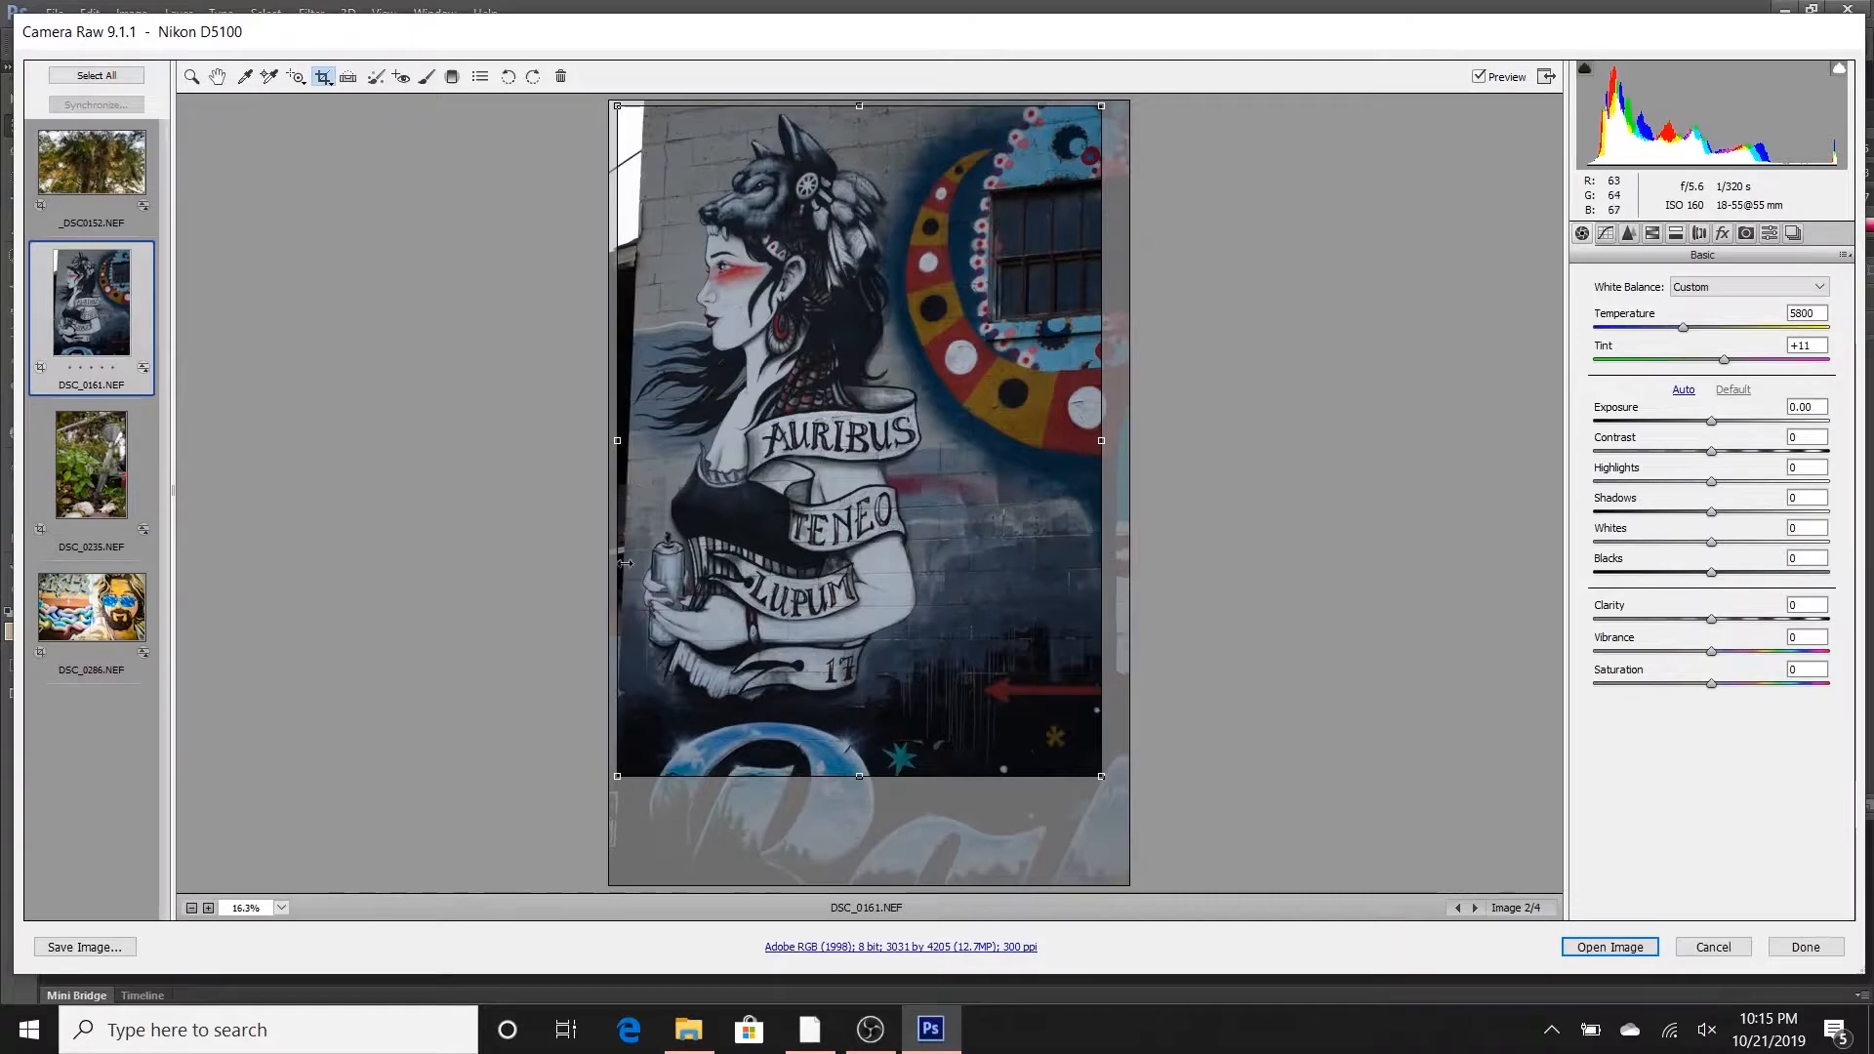
# - Rotate the crop slightly clockwise to straighten the mural, shift and widen it to the photo's right edge, and apply it
pyautogui.moveTo(1111, 793); pyautogui.dragTo(1093, 805)
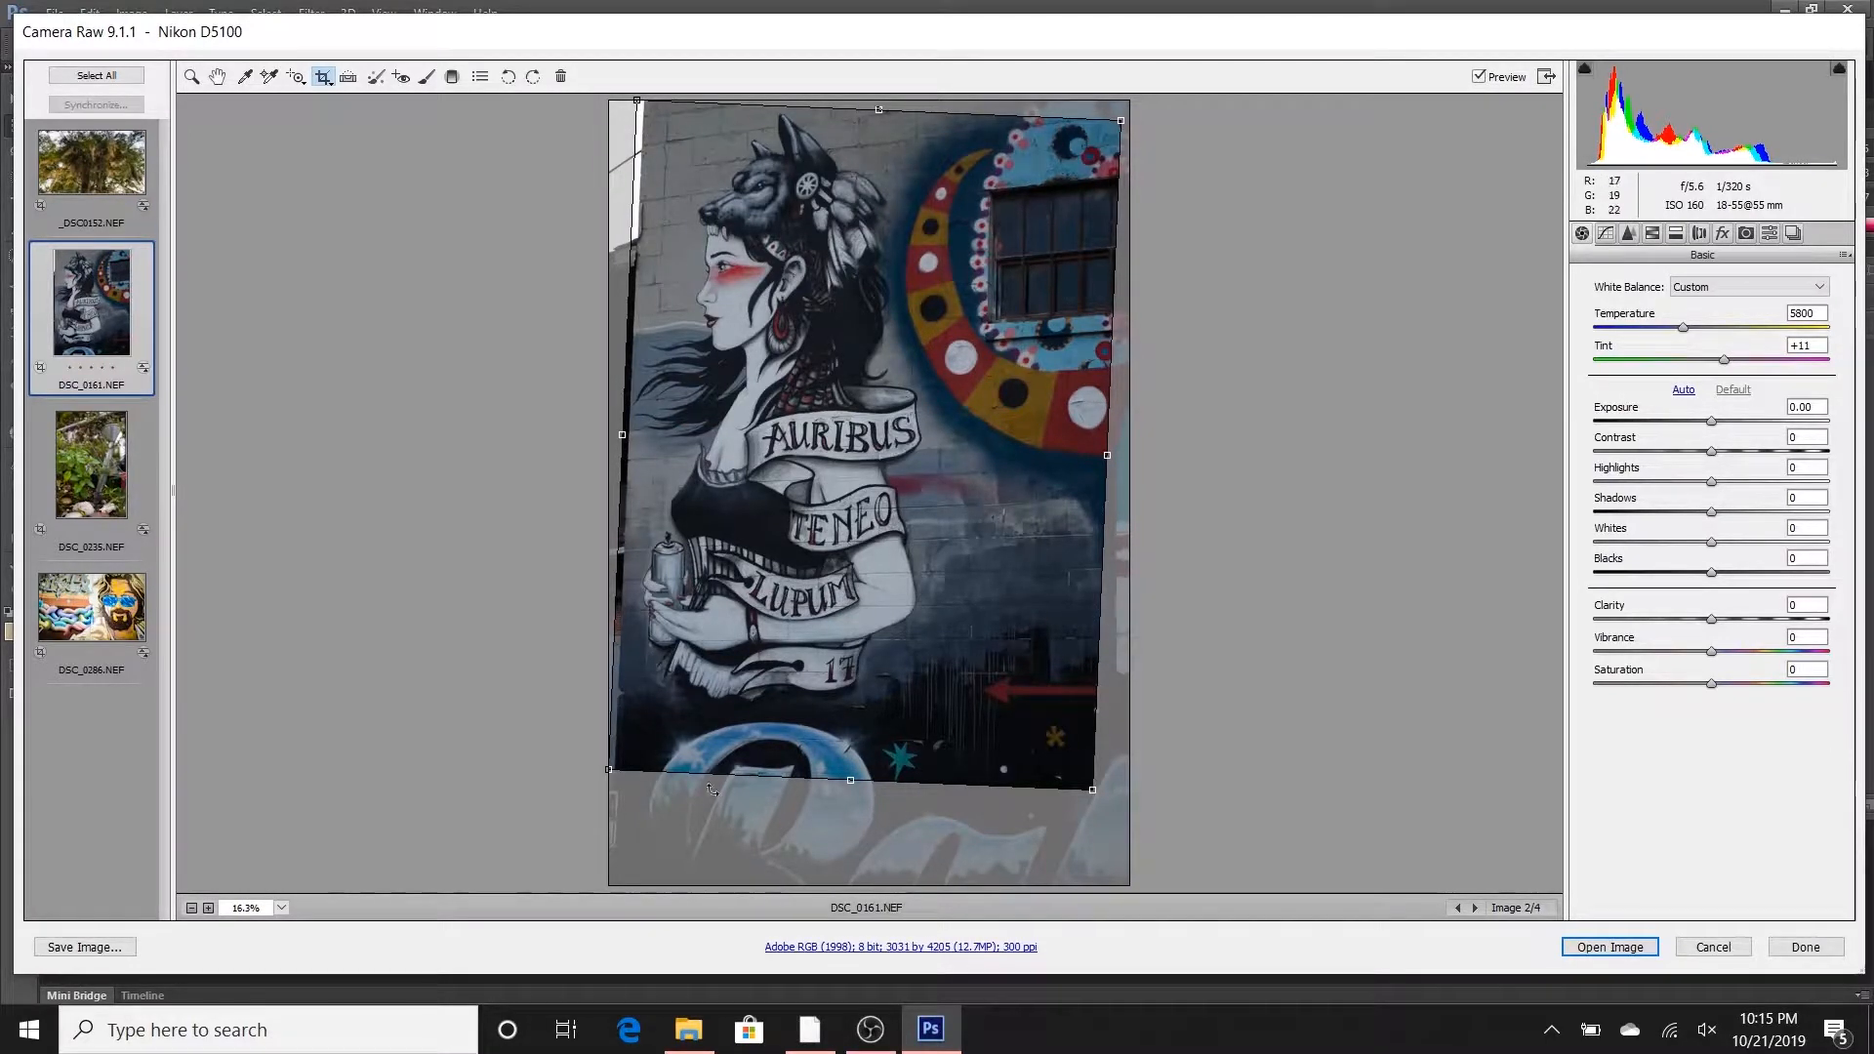
pyautogui.moveTo(696, 727); pyautogui.dragTo(701, 728)
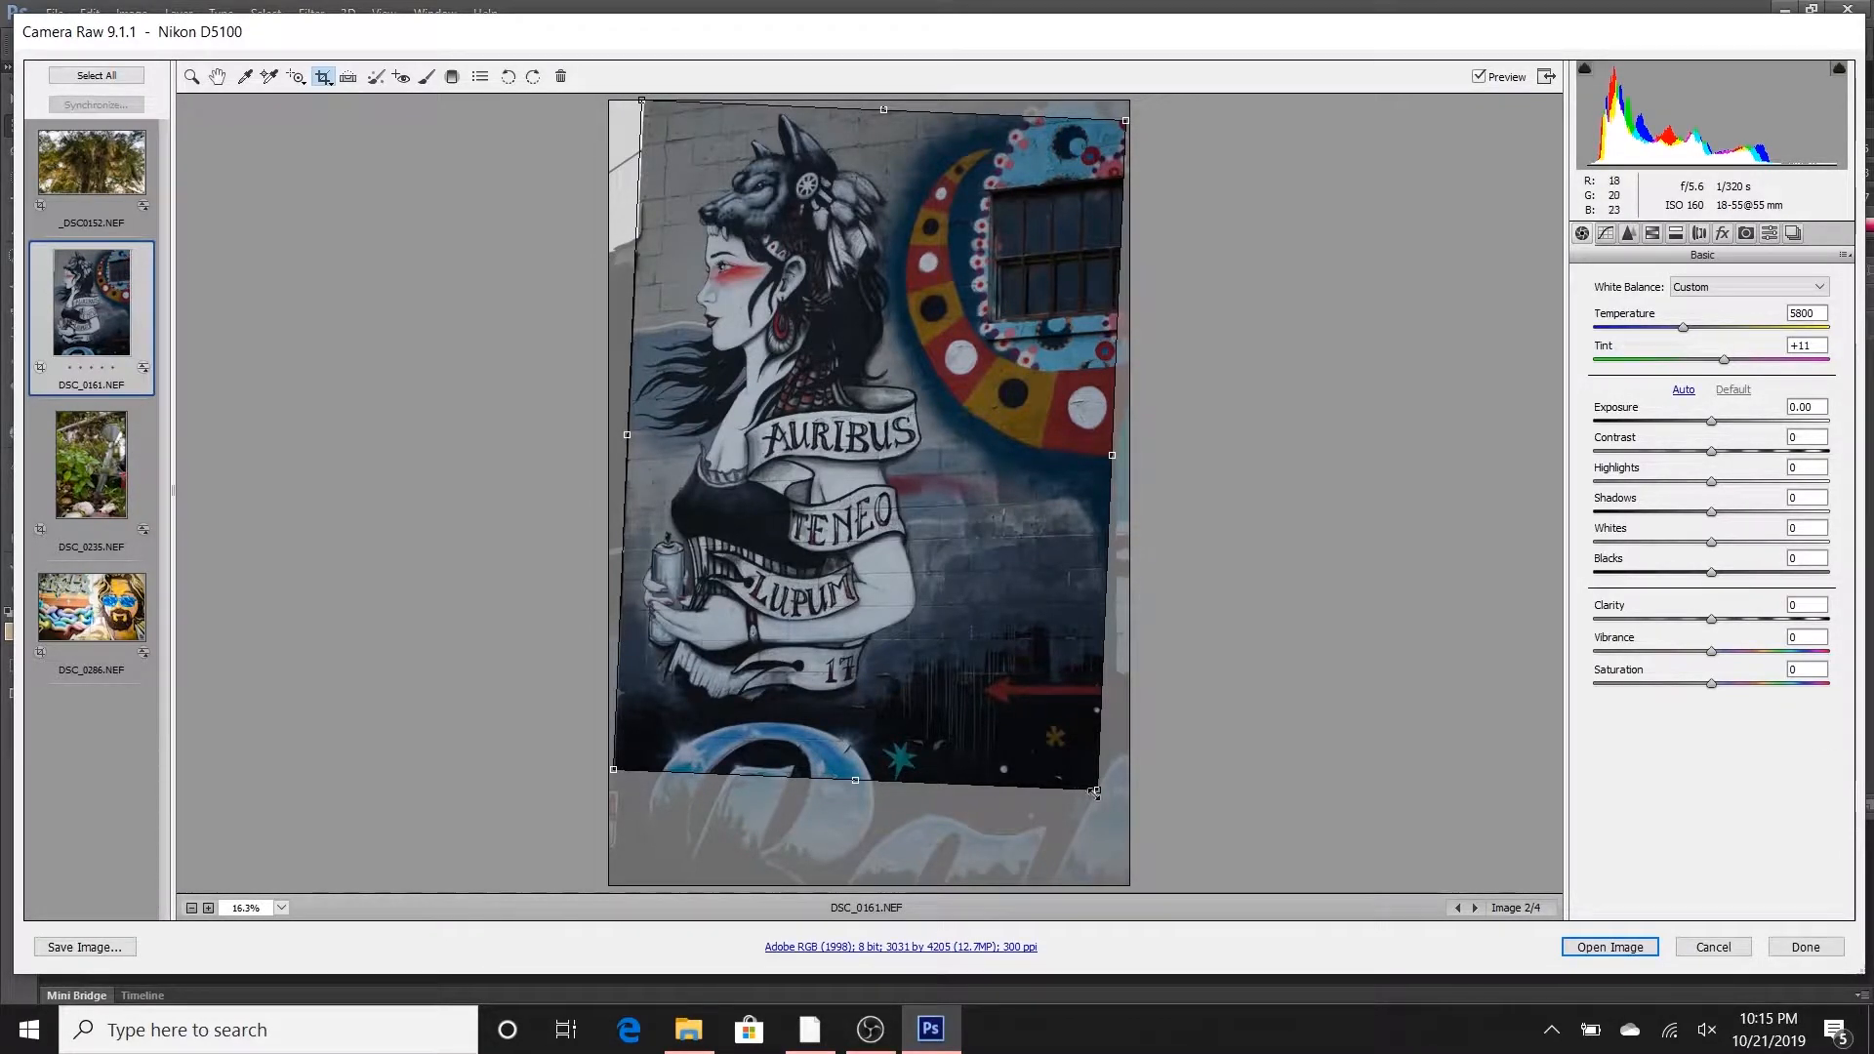
pyautogui.moveTo(1127, 118); pyautogui.dragTo(1133, 114)
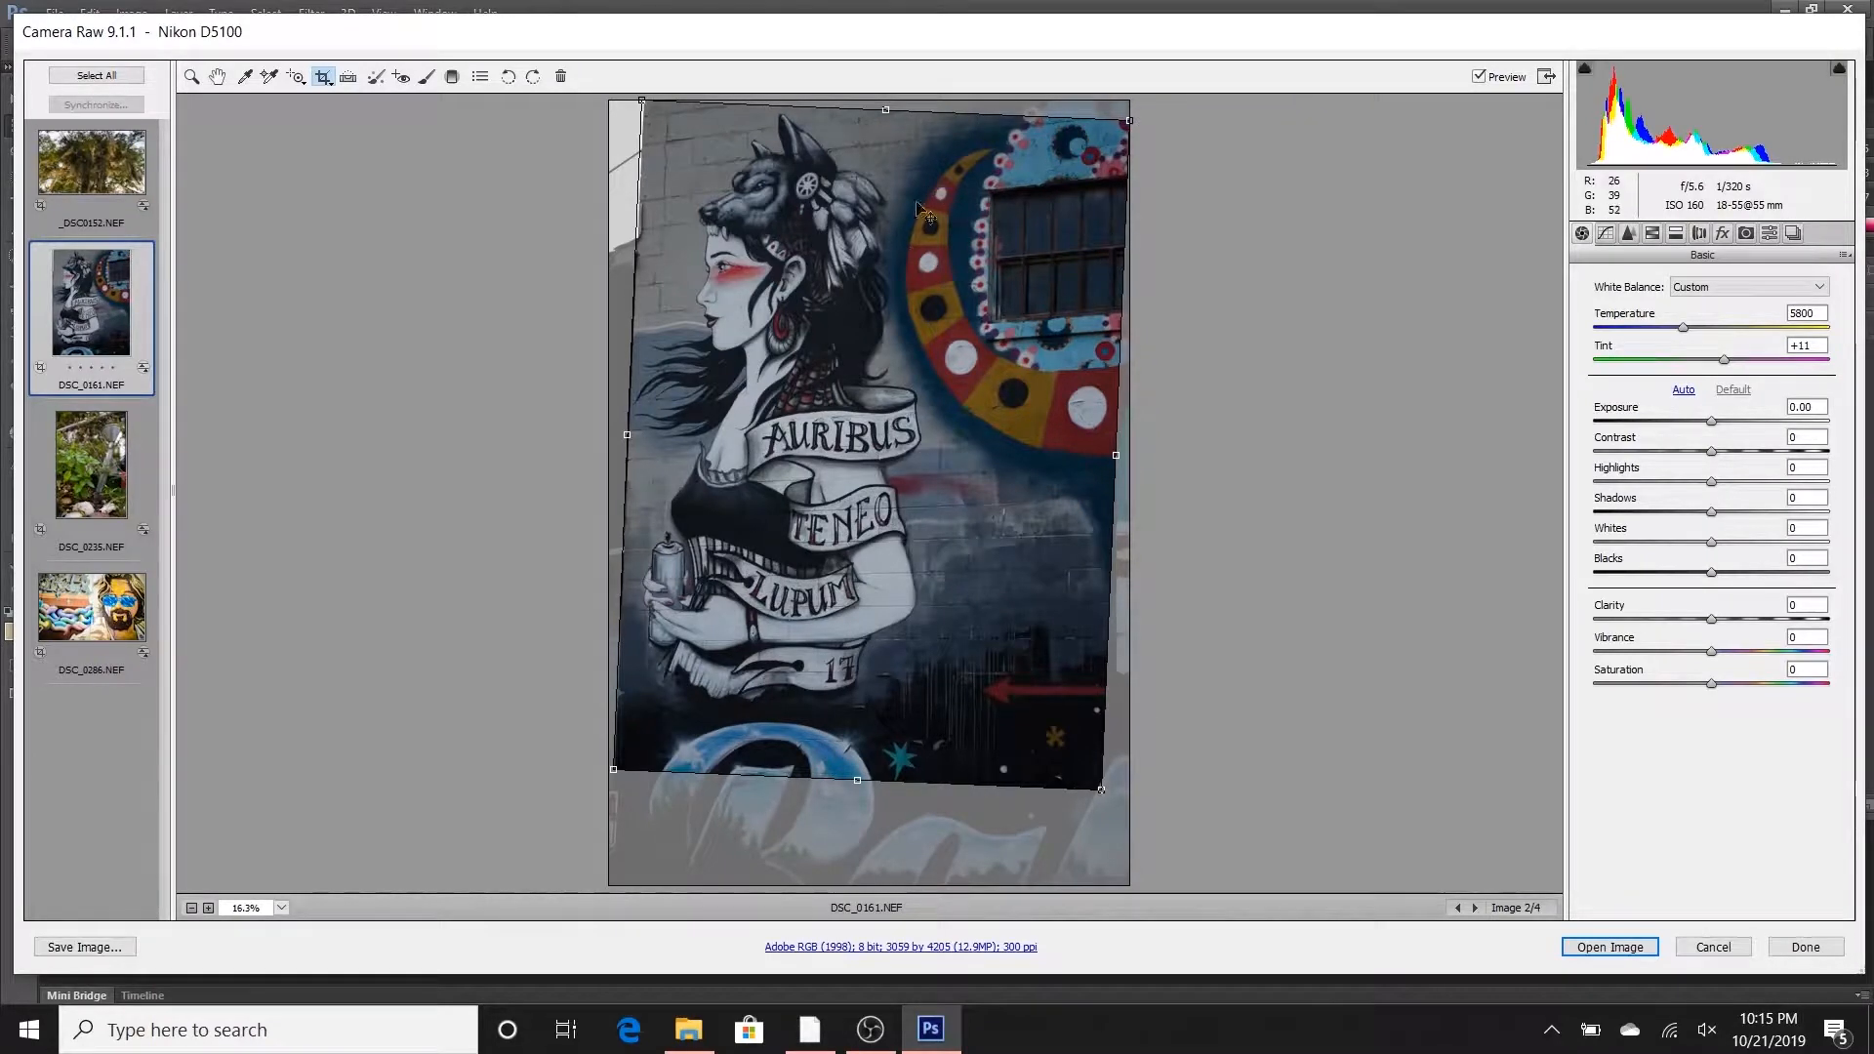
pyautogui.press('z')
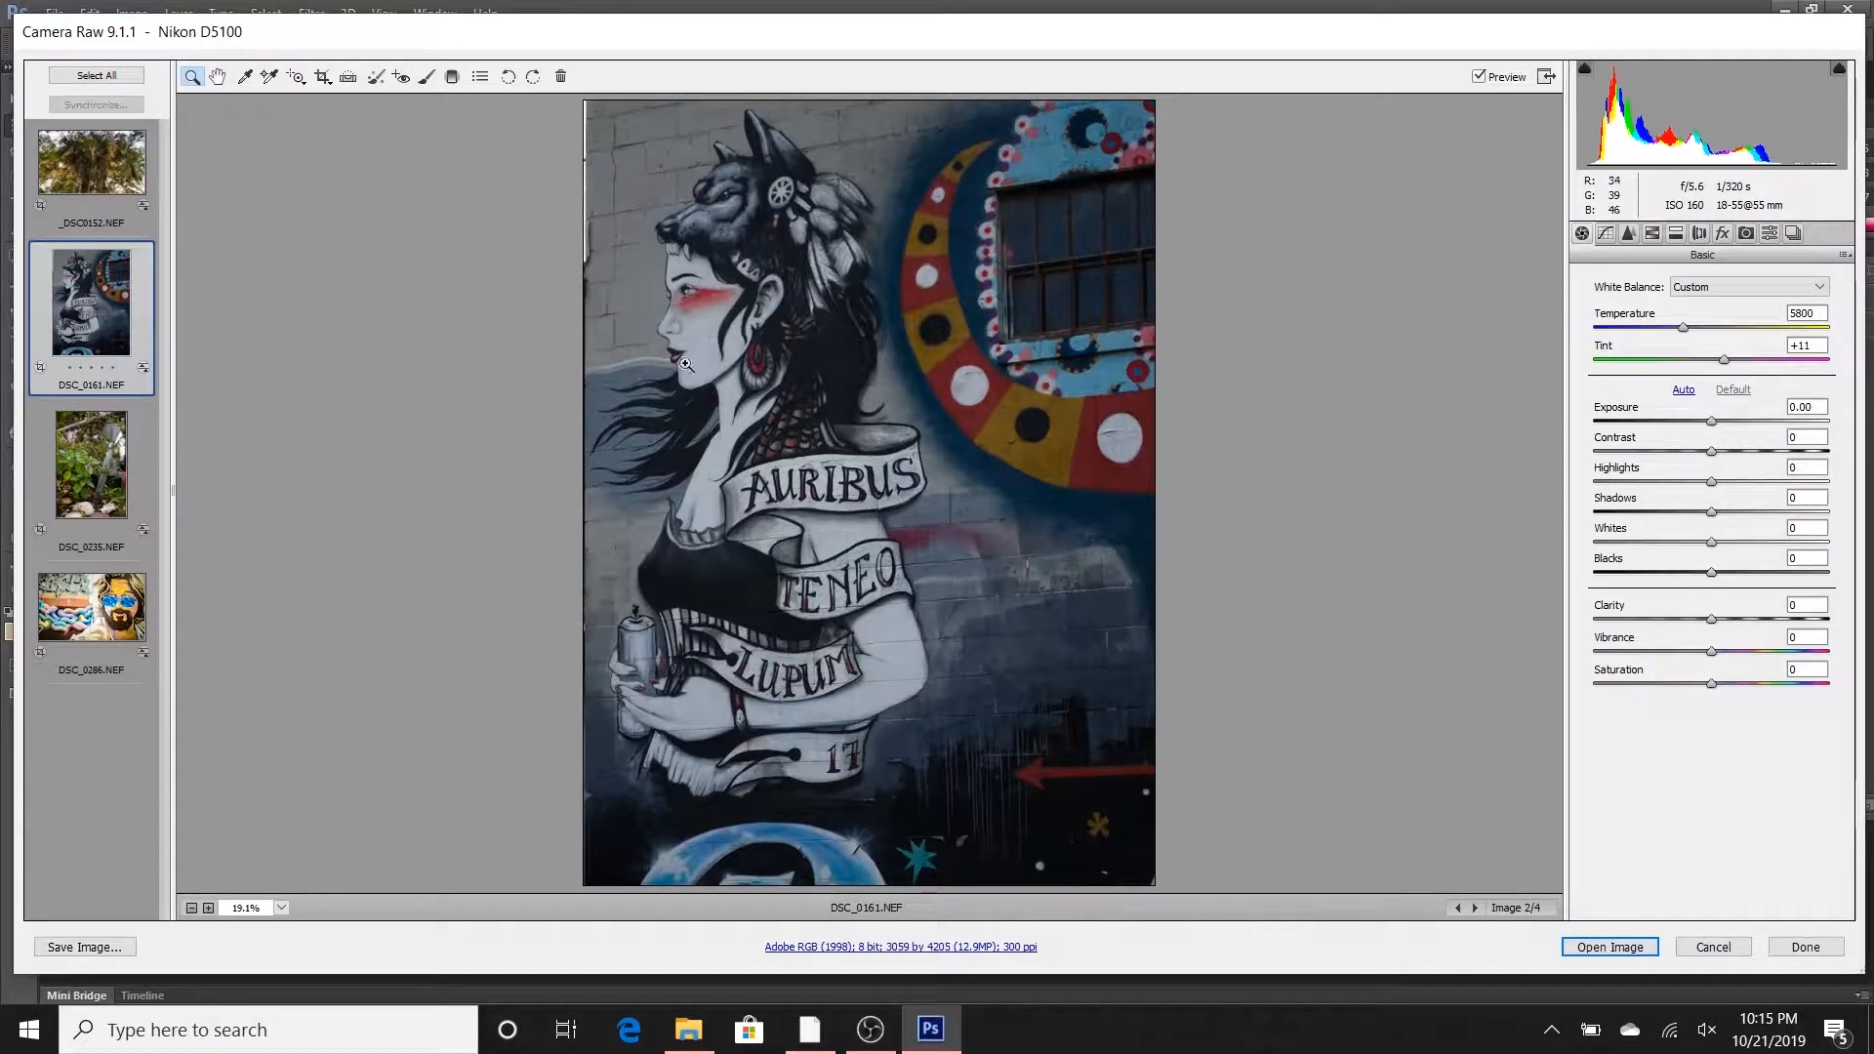
# - Pull in the crop's upper-left corner to exclude the bright strip beside the wall, and apply the crop
pyautogui.click(324, 77)
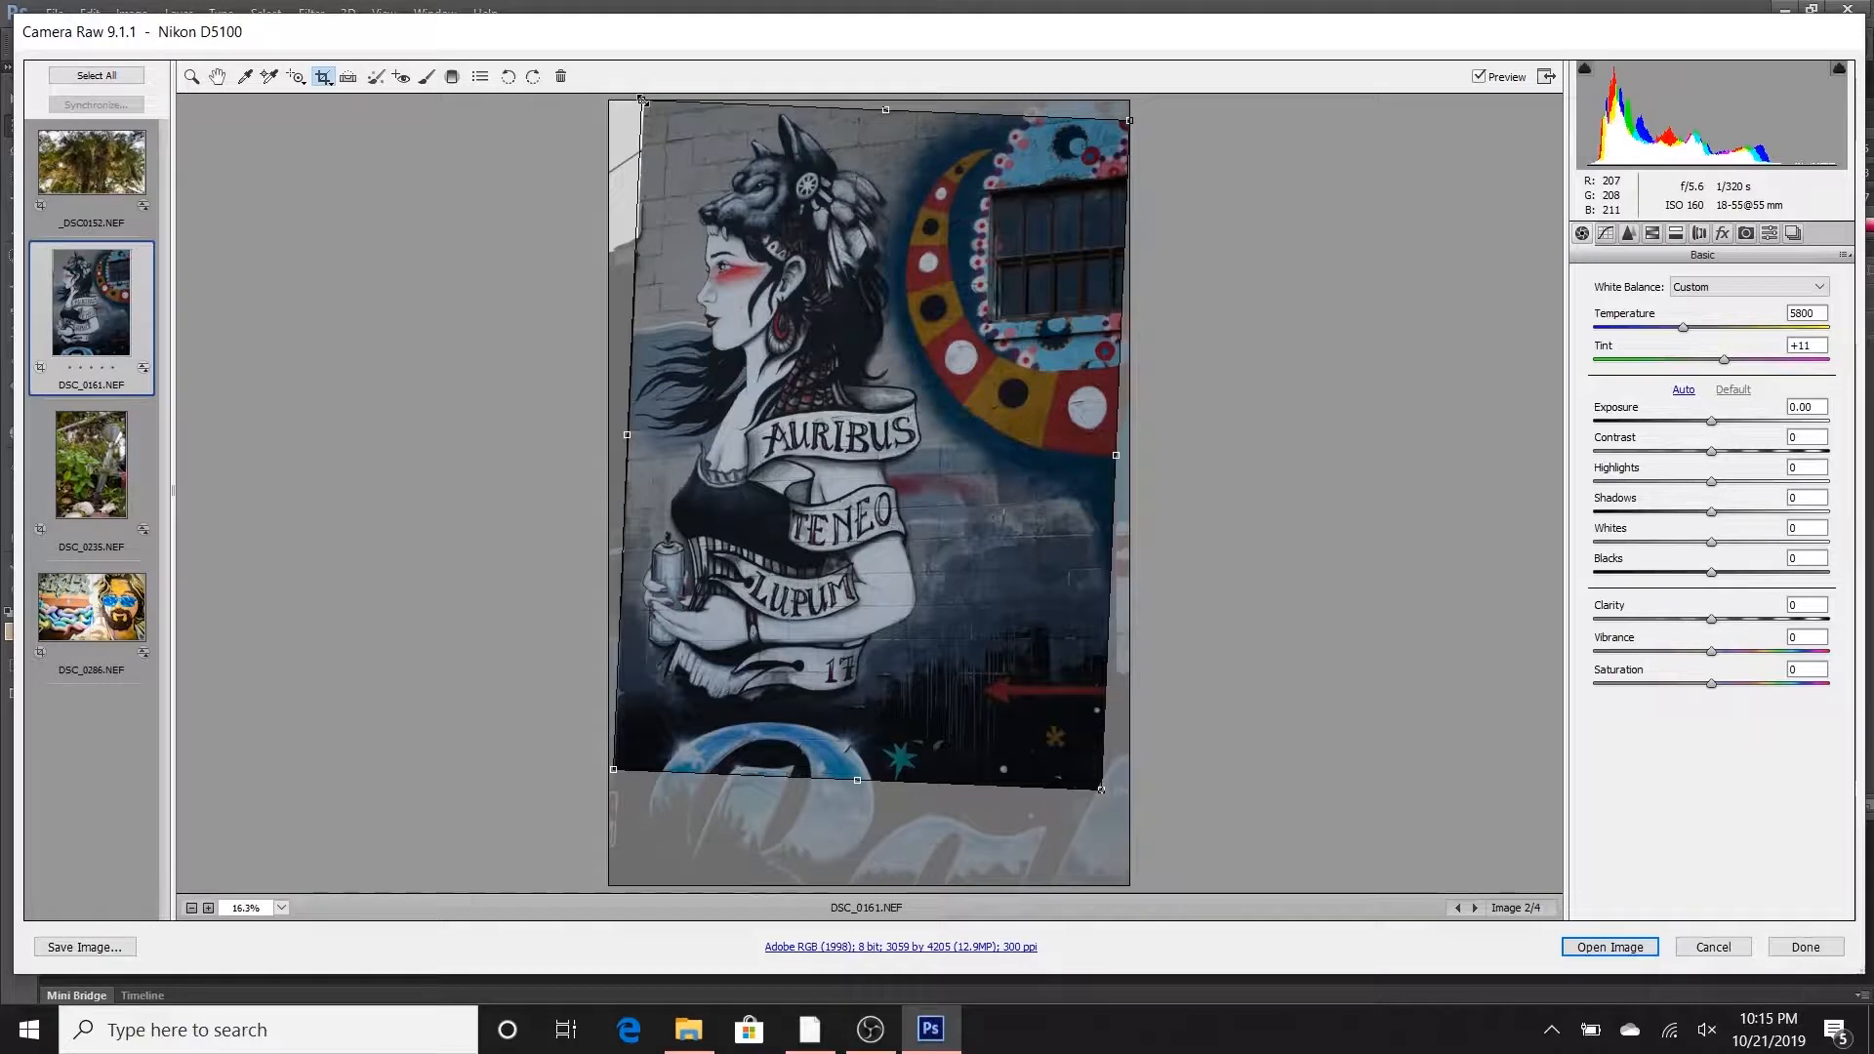
pyautogui.moveTo(642, 99); pyautogui.dragTo(647, 102)
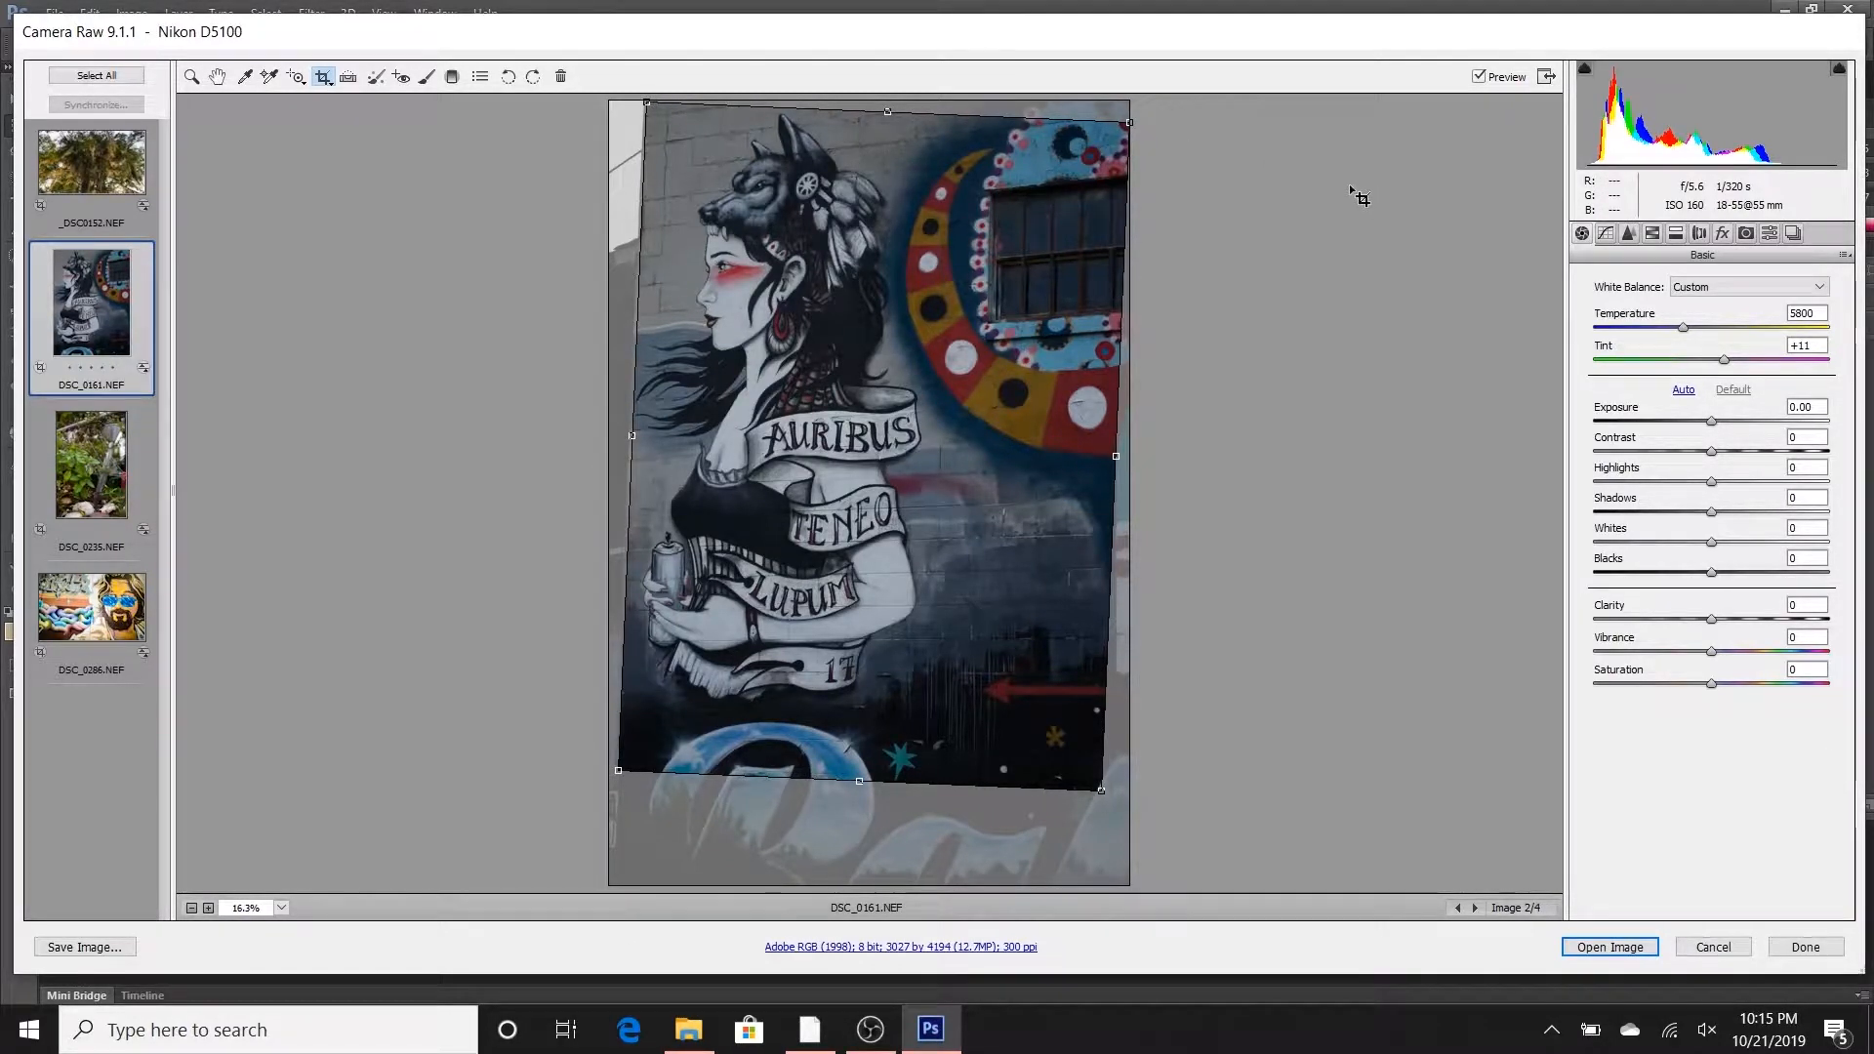
pyautogui.press('z')
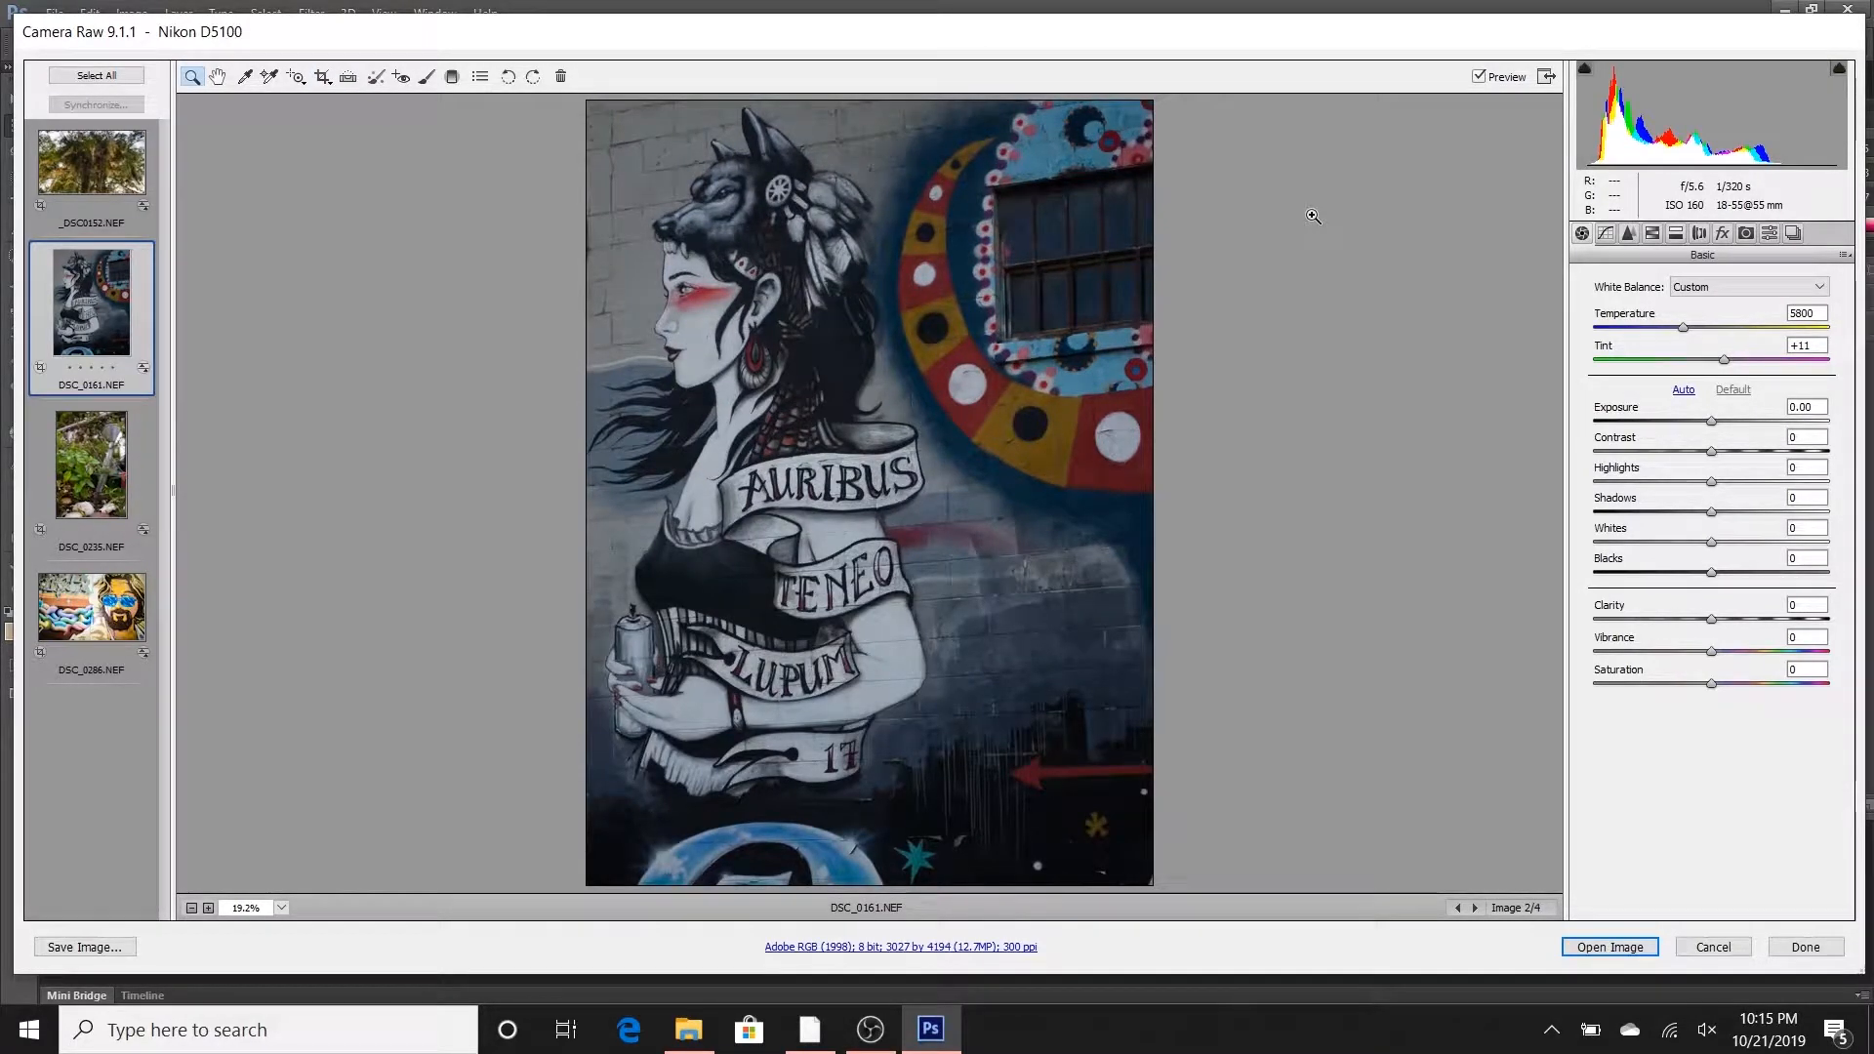
pyautogui.click(321, 78)
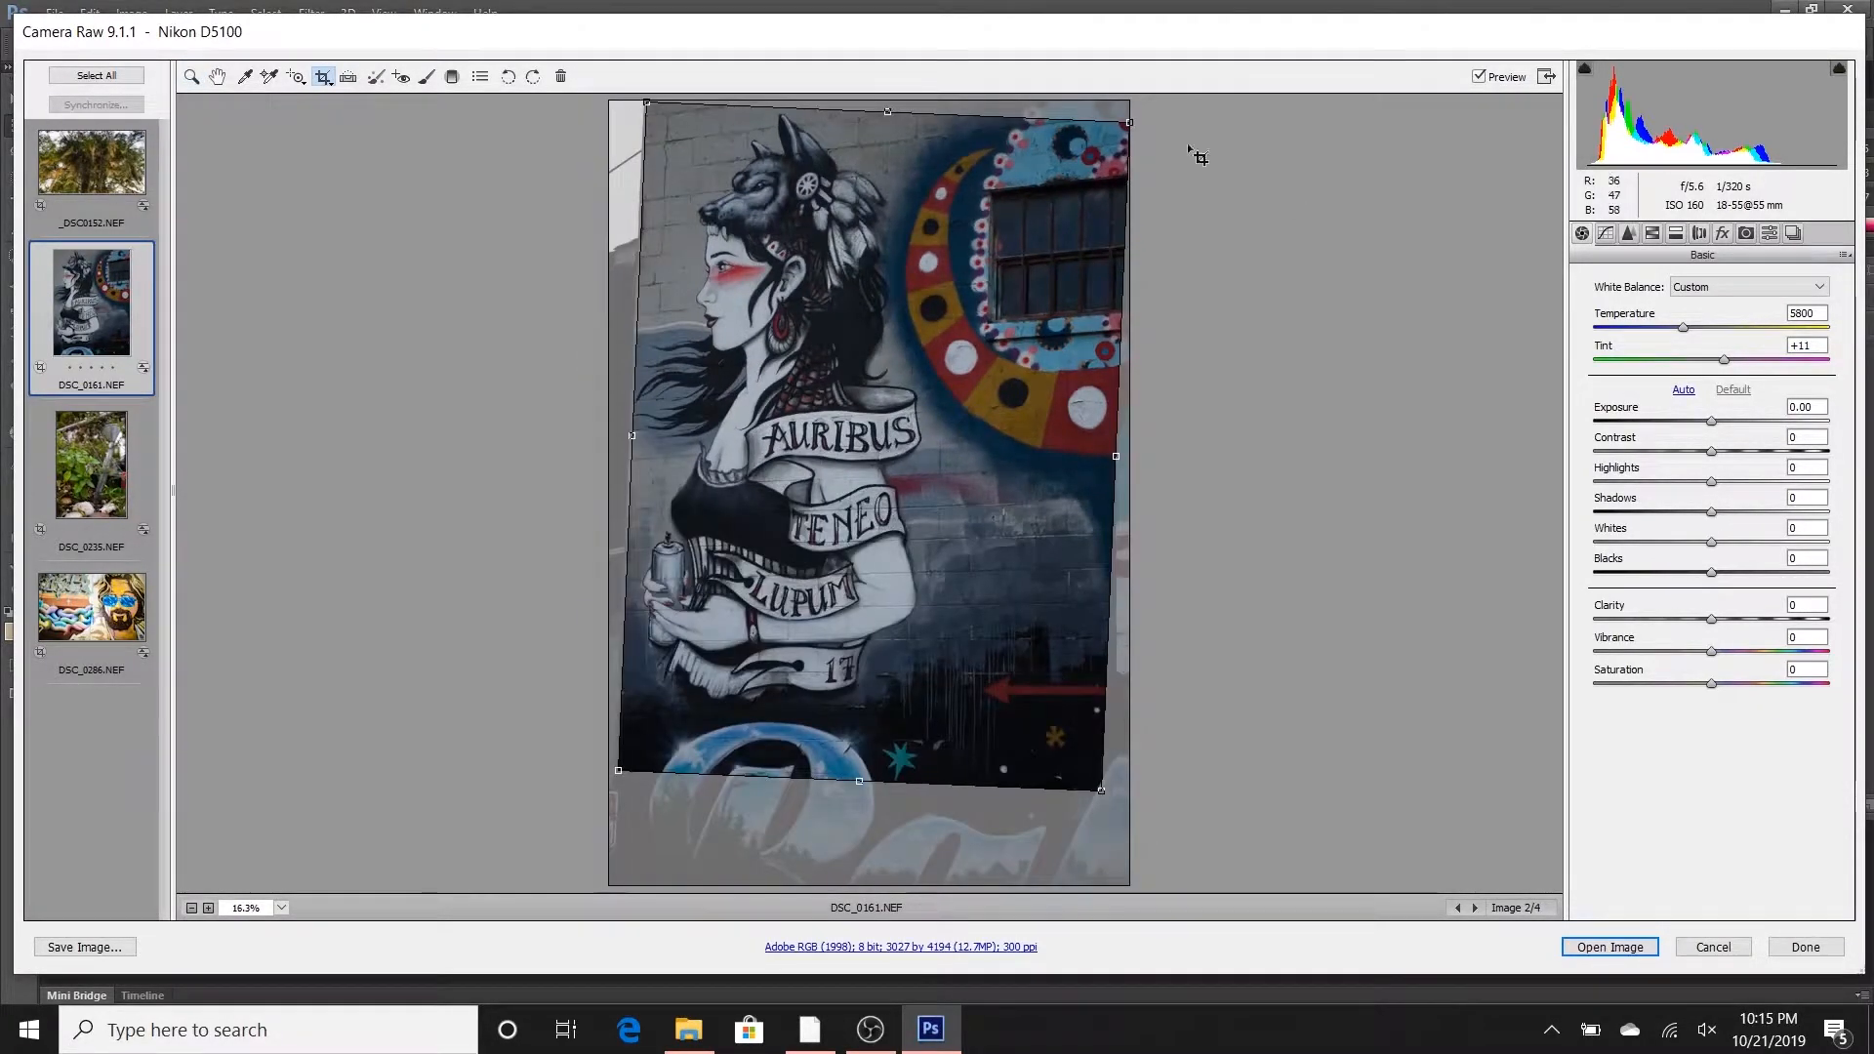
pyautogui.press('z')
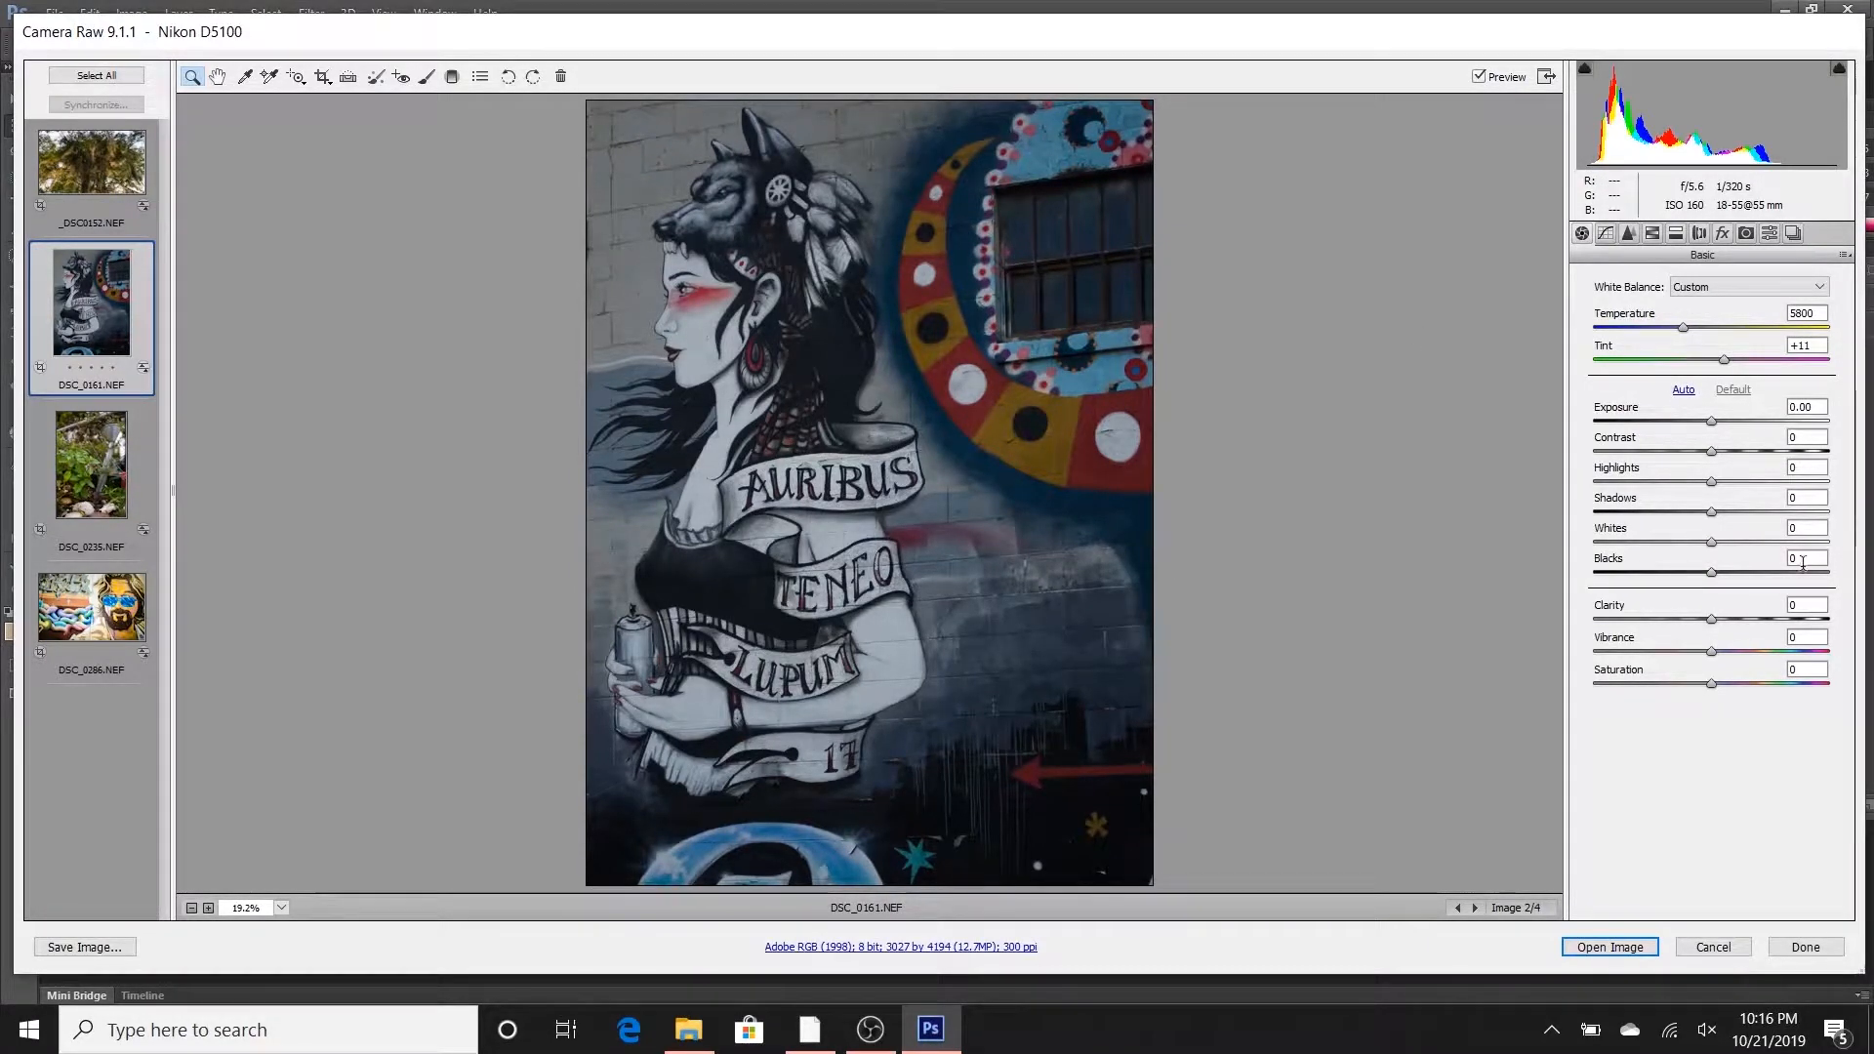
# - Balance the mural's light and dark tones with Whites +28, Highlights +42, Blacks +20 and Shadows +7
pyautogui.click(1711, 542)
pyautogui.moveTo(1711, 543); pyautogui.dragTo(1757, 486)
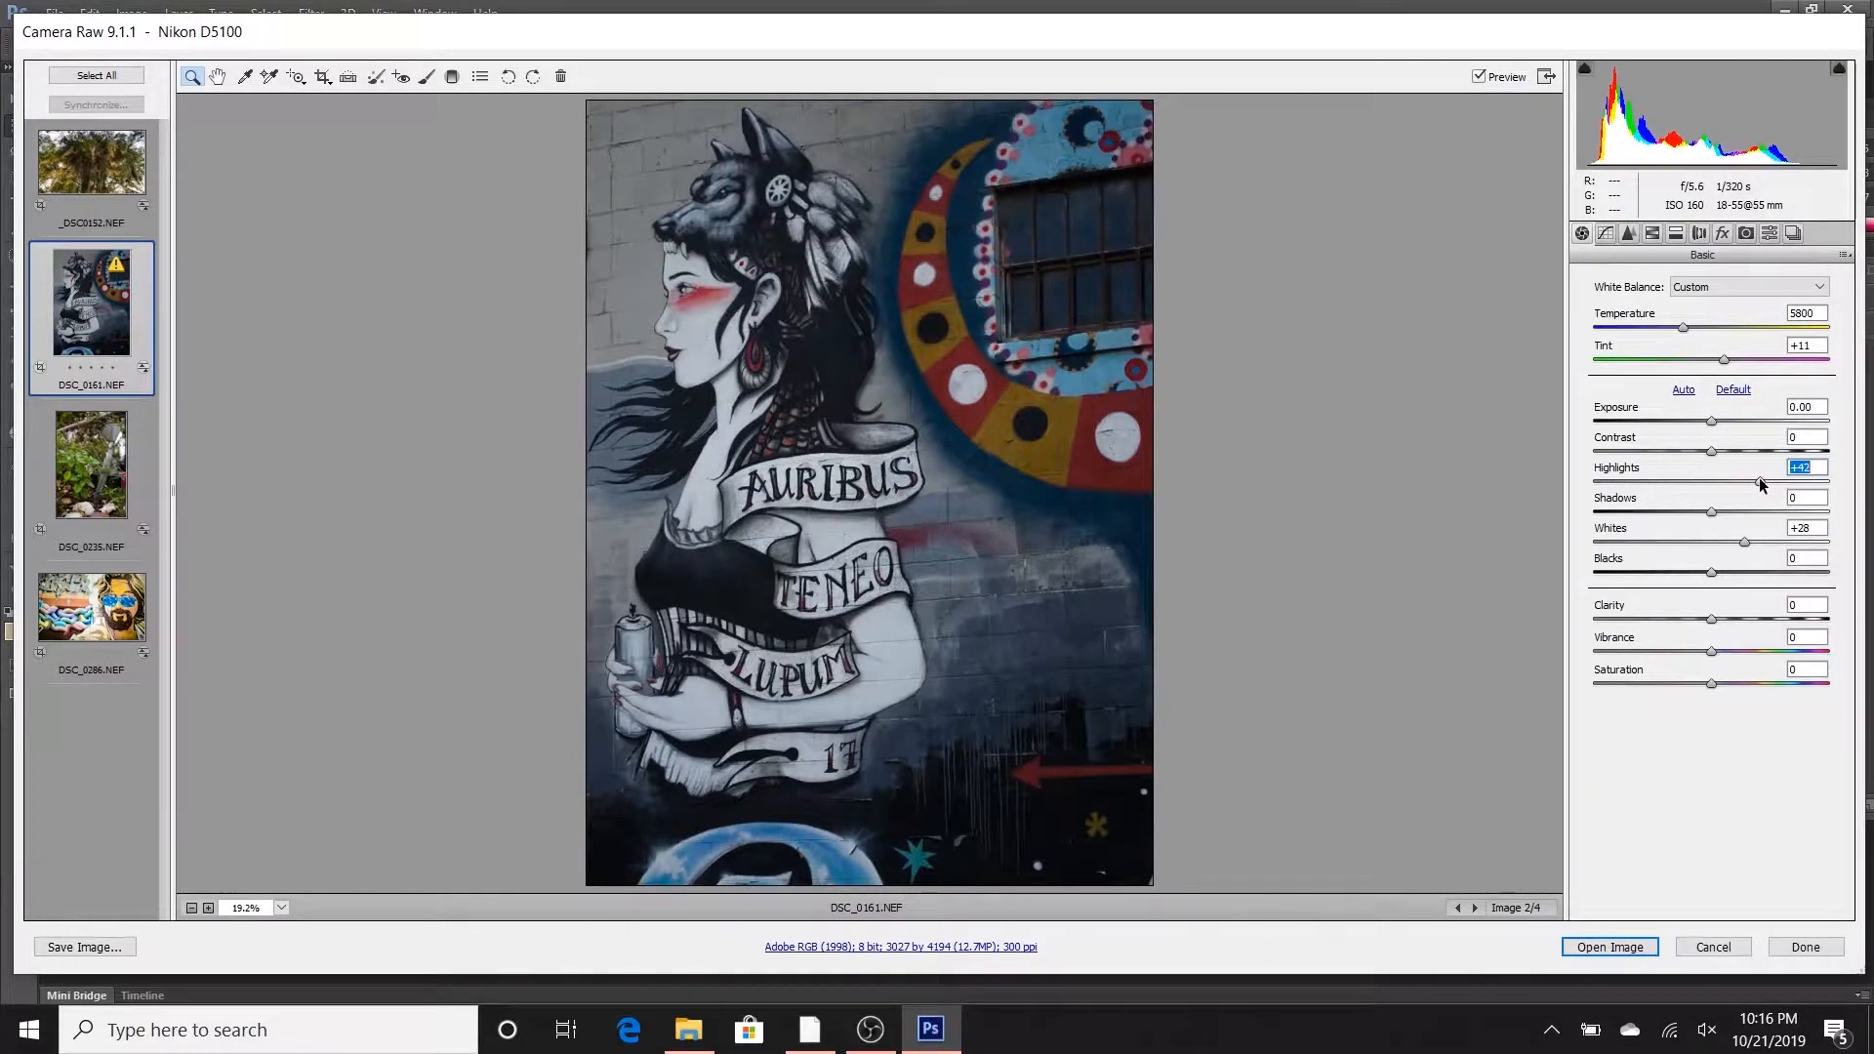
pyautogui.moveTo(1712, 512); pyautogui.dragTo(1700, 514)
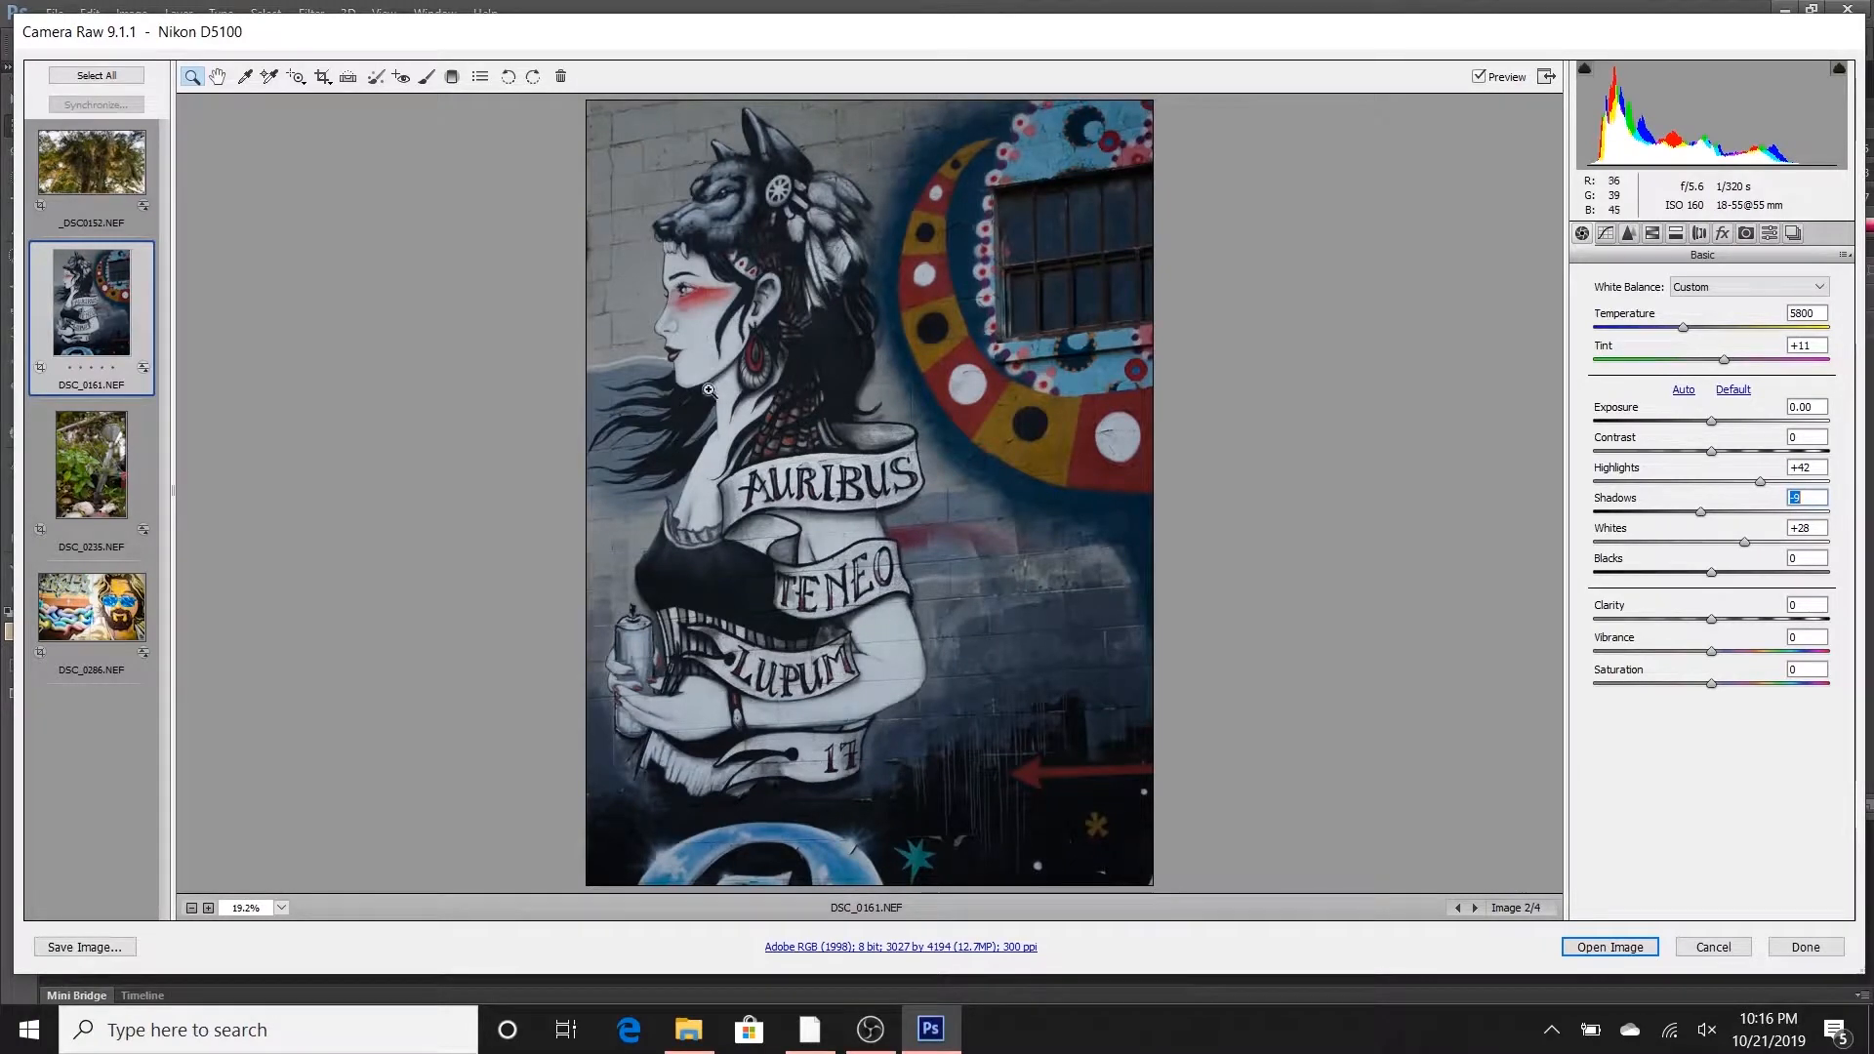
pyautogui.click(1706, 513)
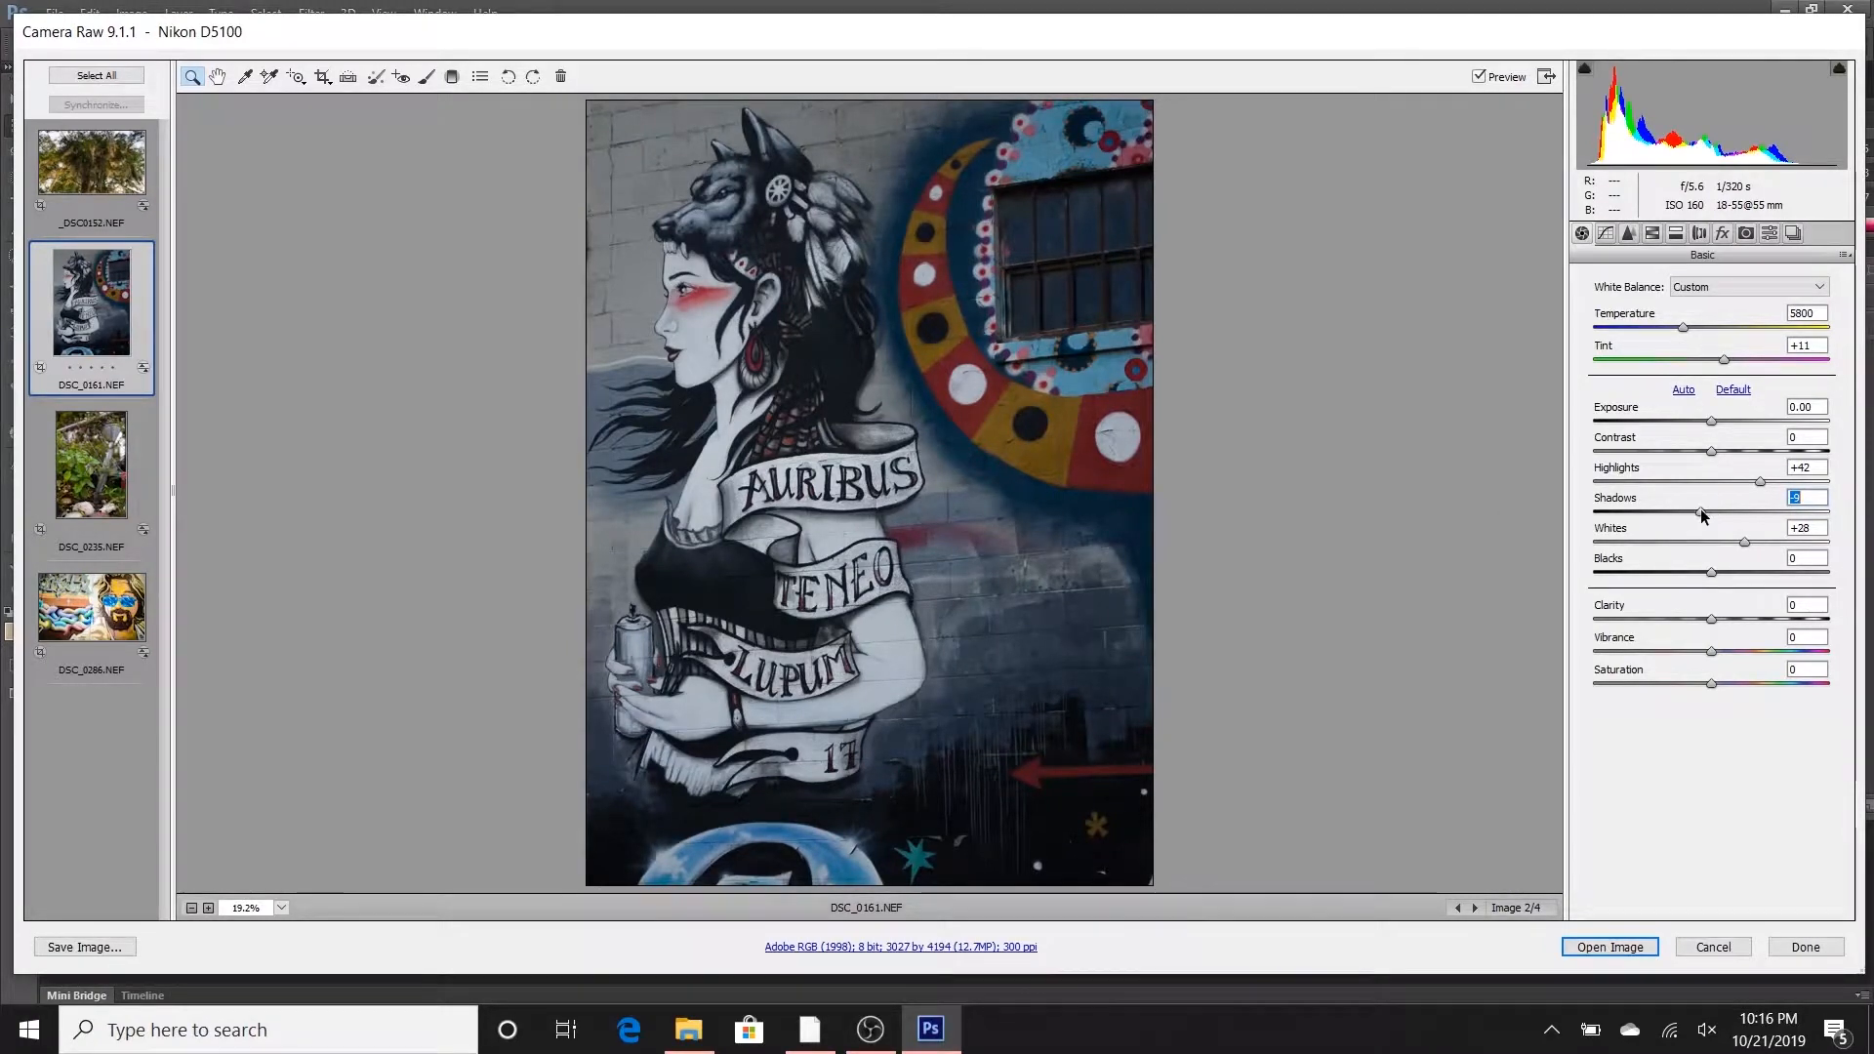
pyautogui.moveTo(1711, 573); pyautogui.dragTo(1734, 577)
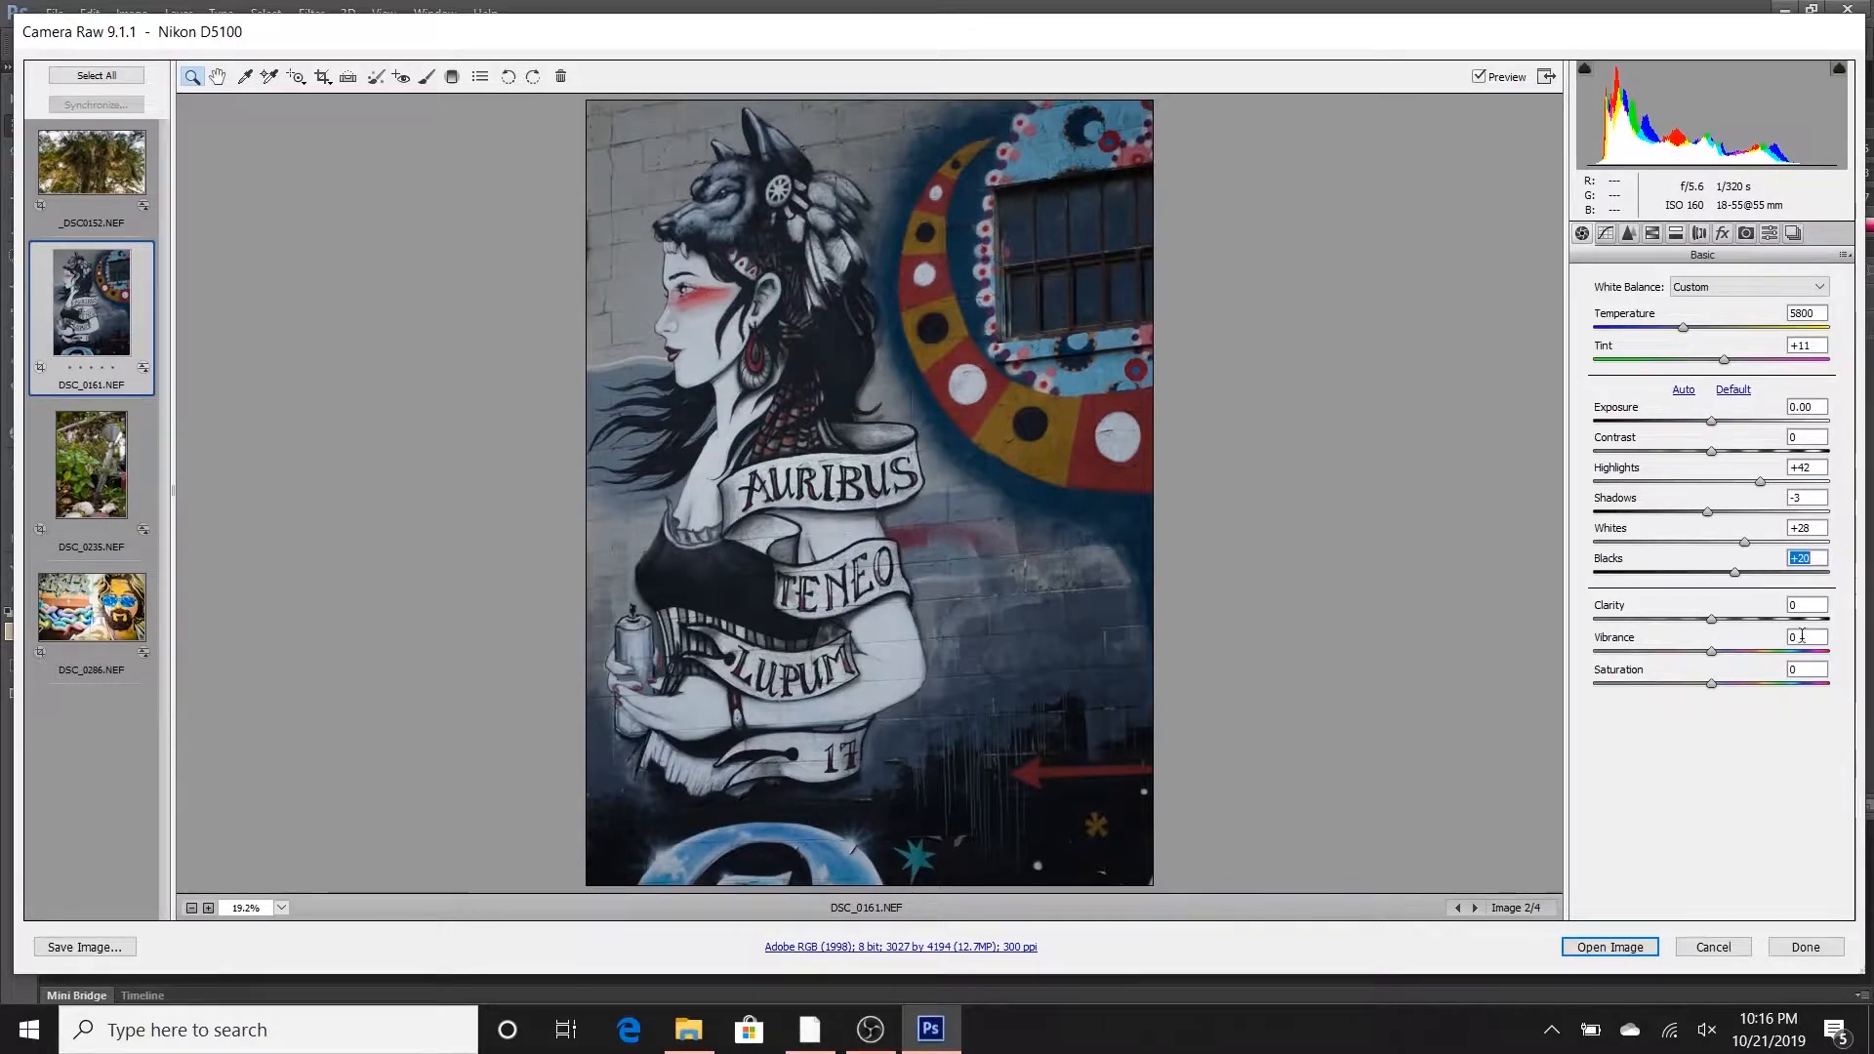
pyautogui.moveTo(1711, 518); pyautogui.dragTo(1722, 515)
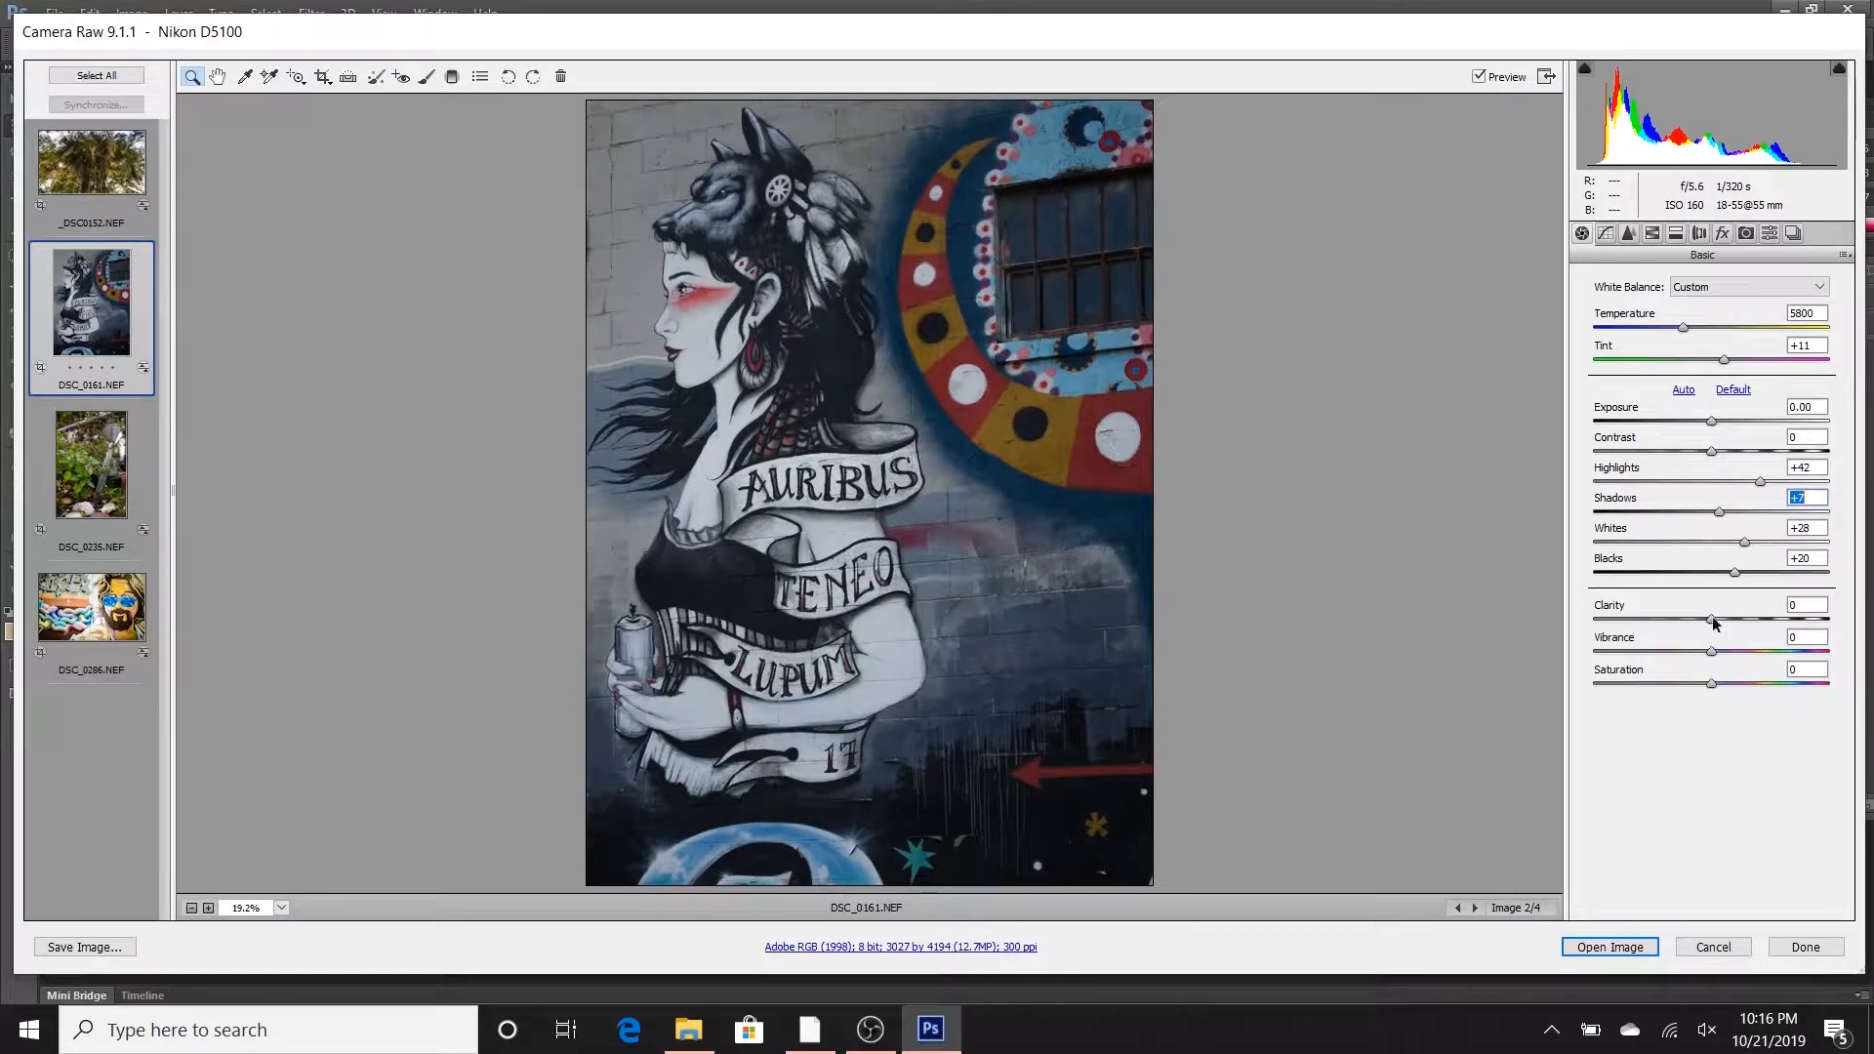
# - Set the mural's Contrast to +36, Clarity to +23, Vibrance to +10 and Saturation to +7
pyautogui.moveTo(1710, 454); pyautogui.dragTo(1754, 439)
pyautogui.moveTo(1711, 618); pyautogui.dragTo(1717, 683)
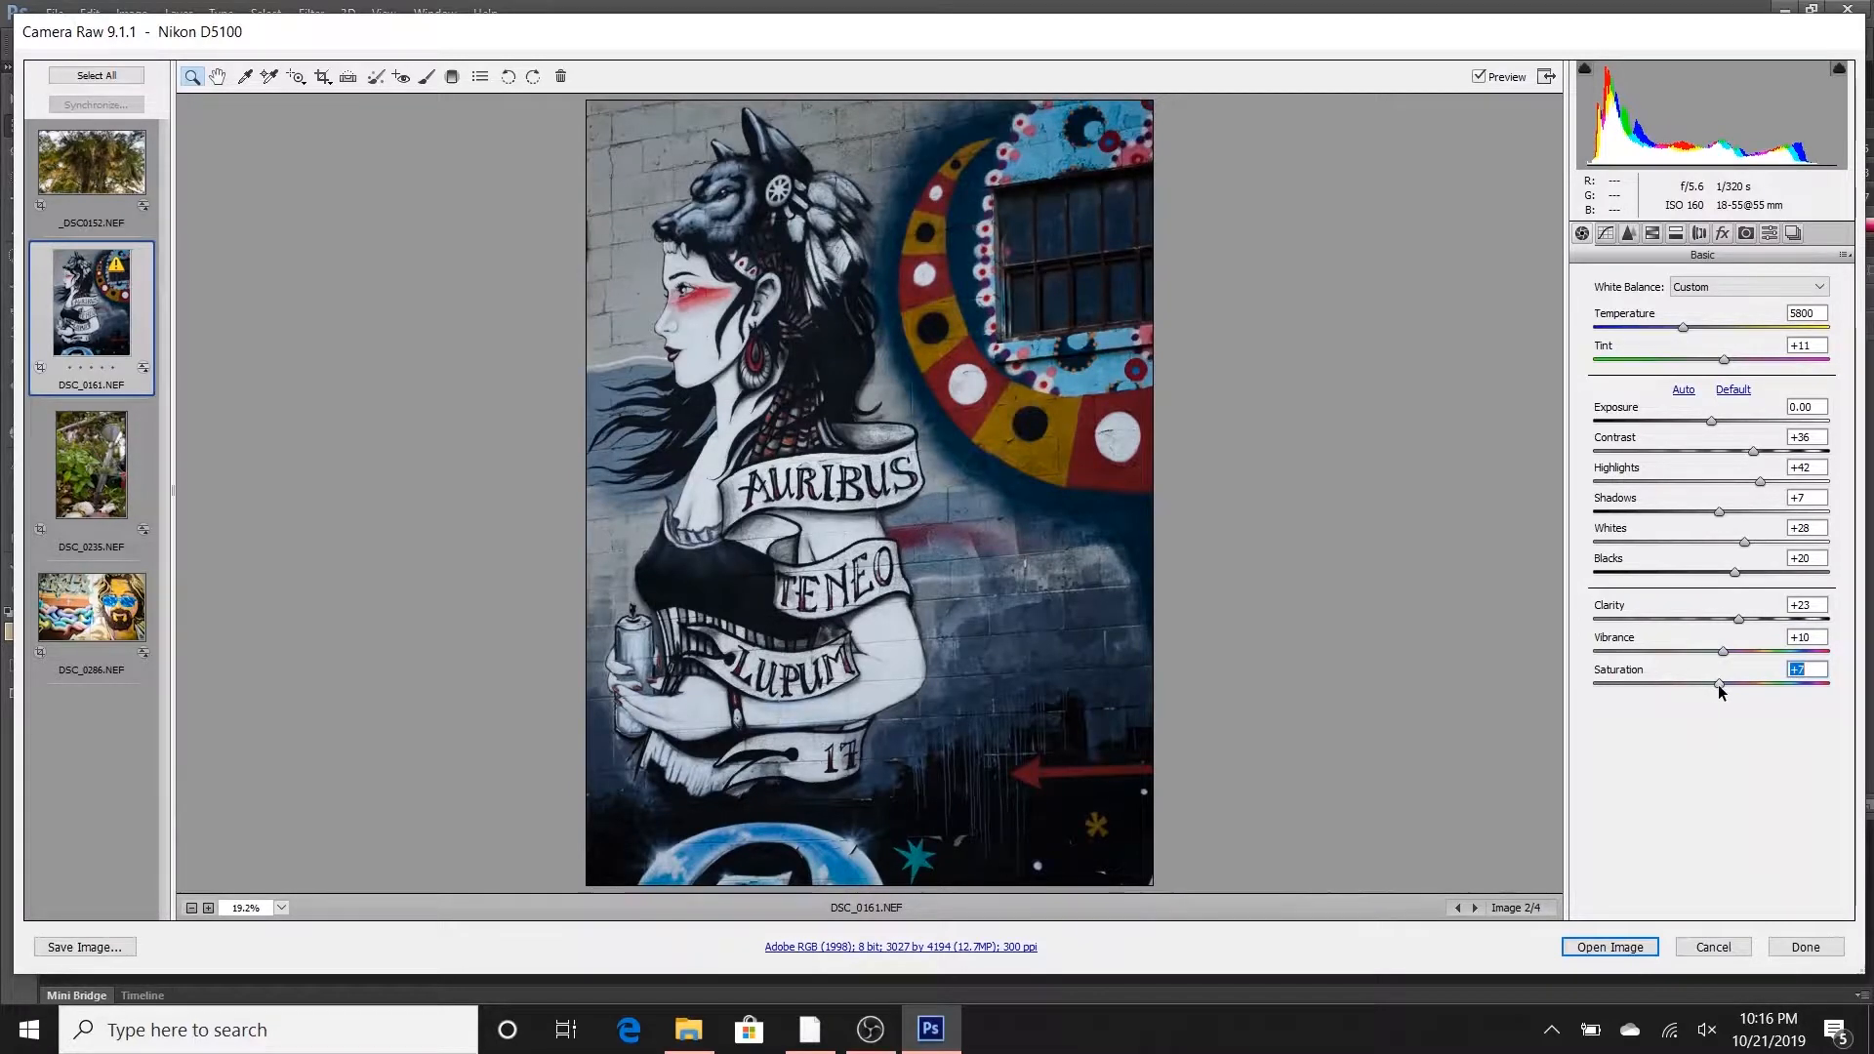
# - Warm the mural with Temperature at 6500 and Tint at +13, and raise Whites to +33
pyautogui.moveTo(1683, 328); pyautogui.dragTo(1696, 331)
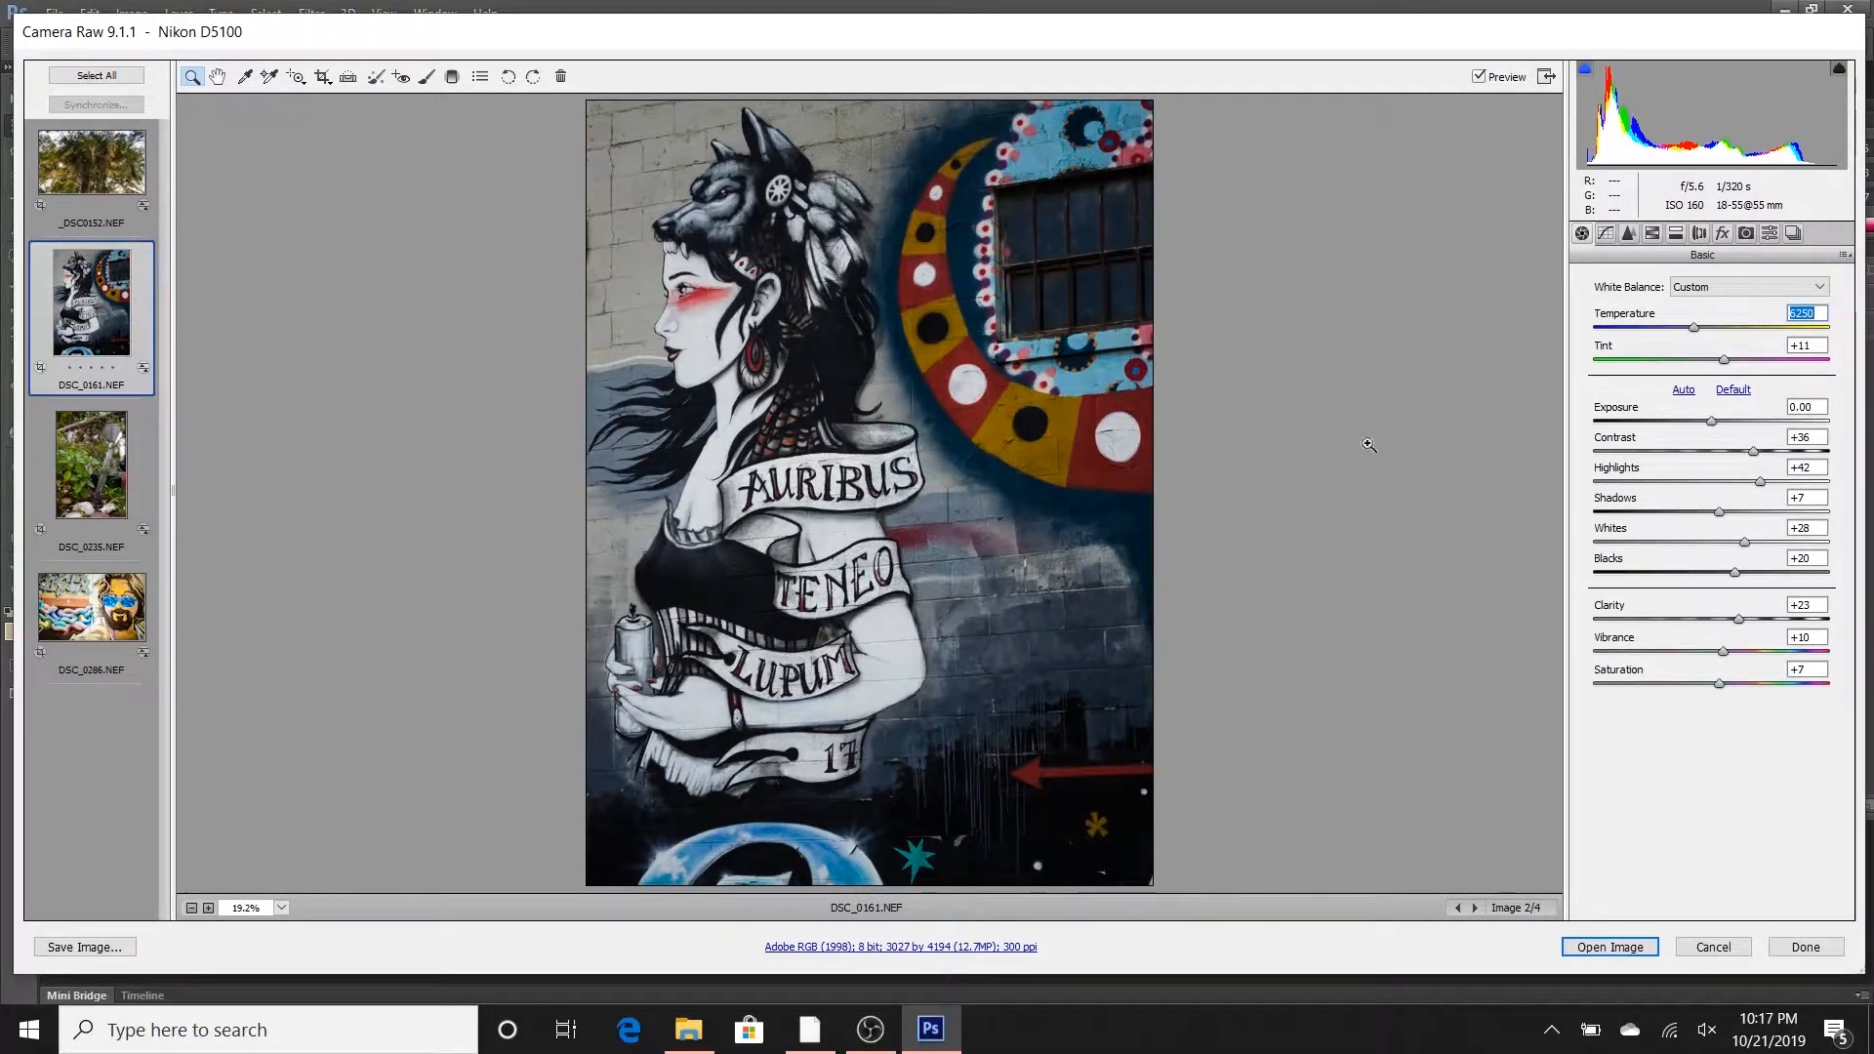
pyautogui.moveTo(1694, 334); pyautogui.dragTo(1726, 356)
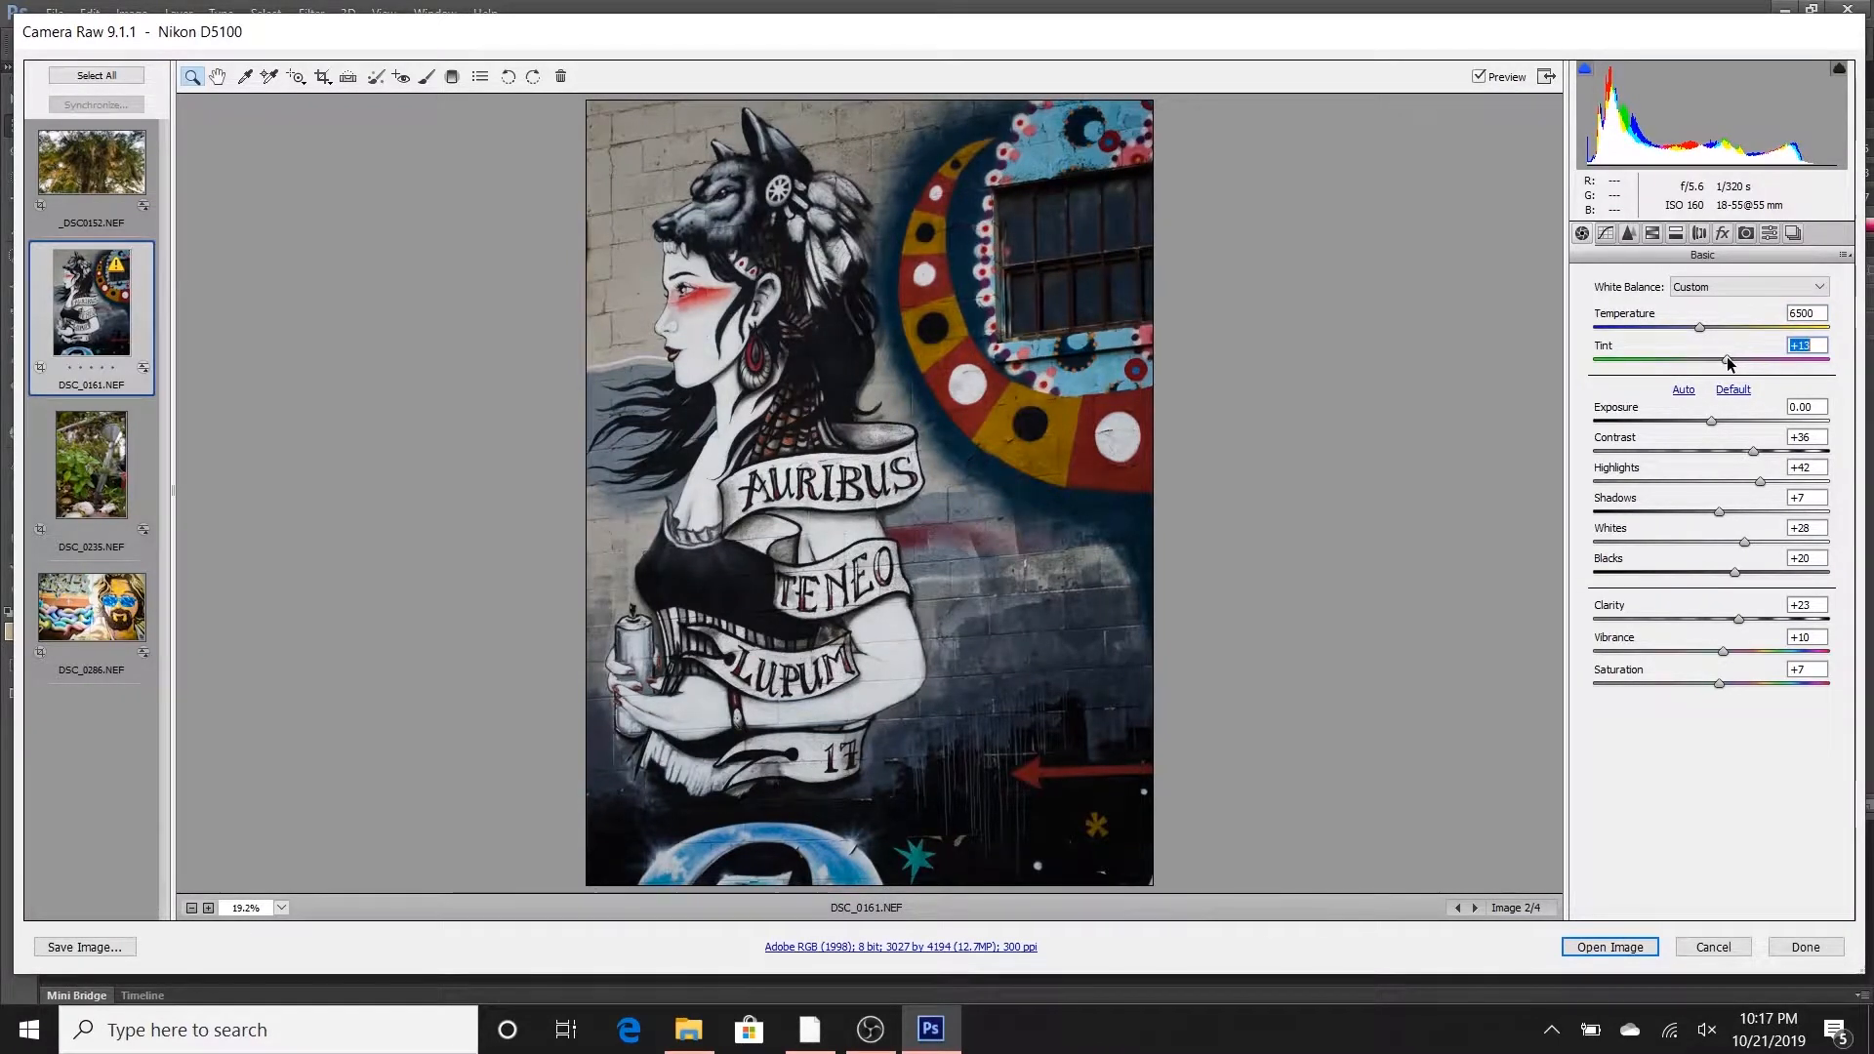
pyautogui.moveTo(1747, 543); pyautogui.dragTo(1754, 545)
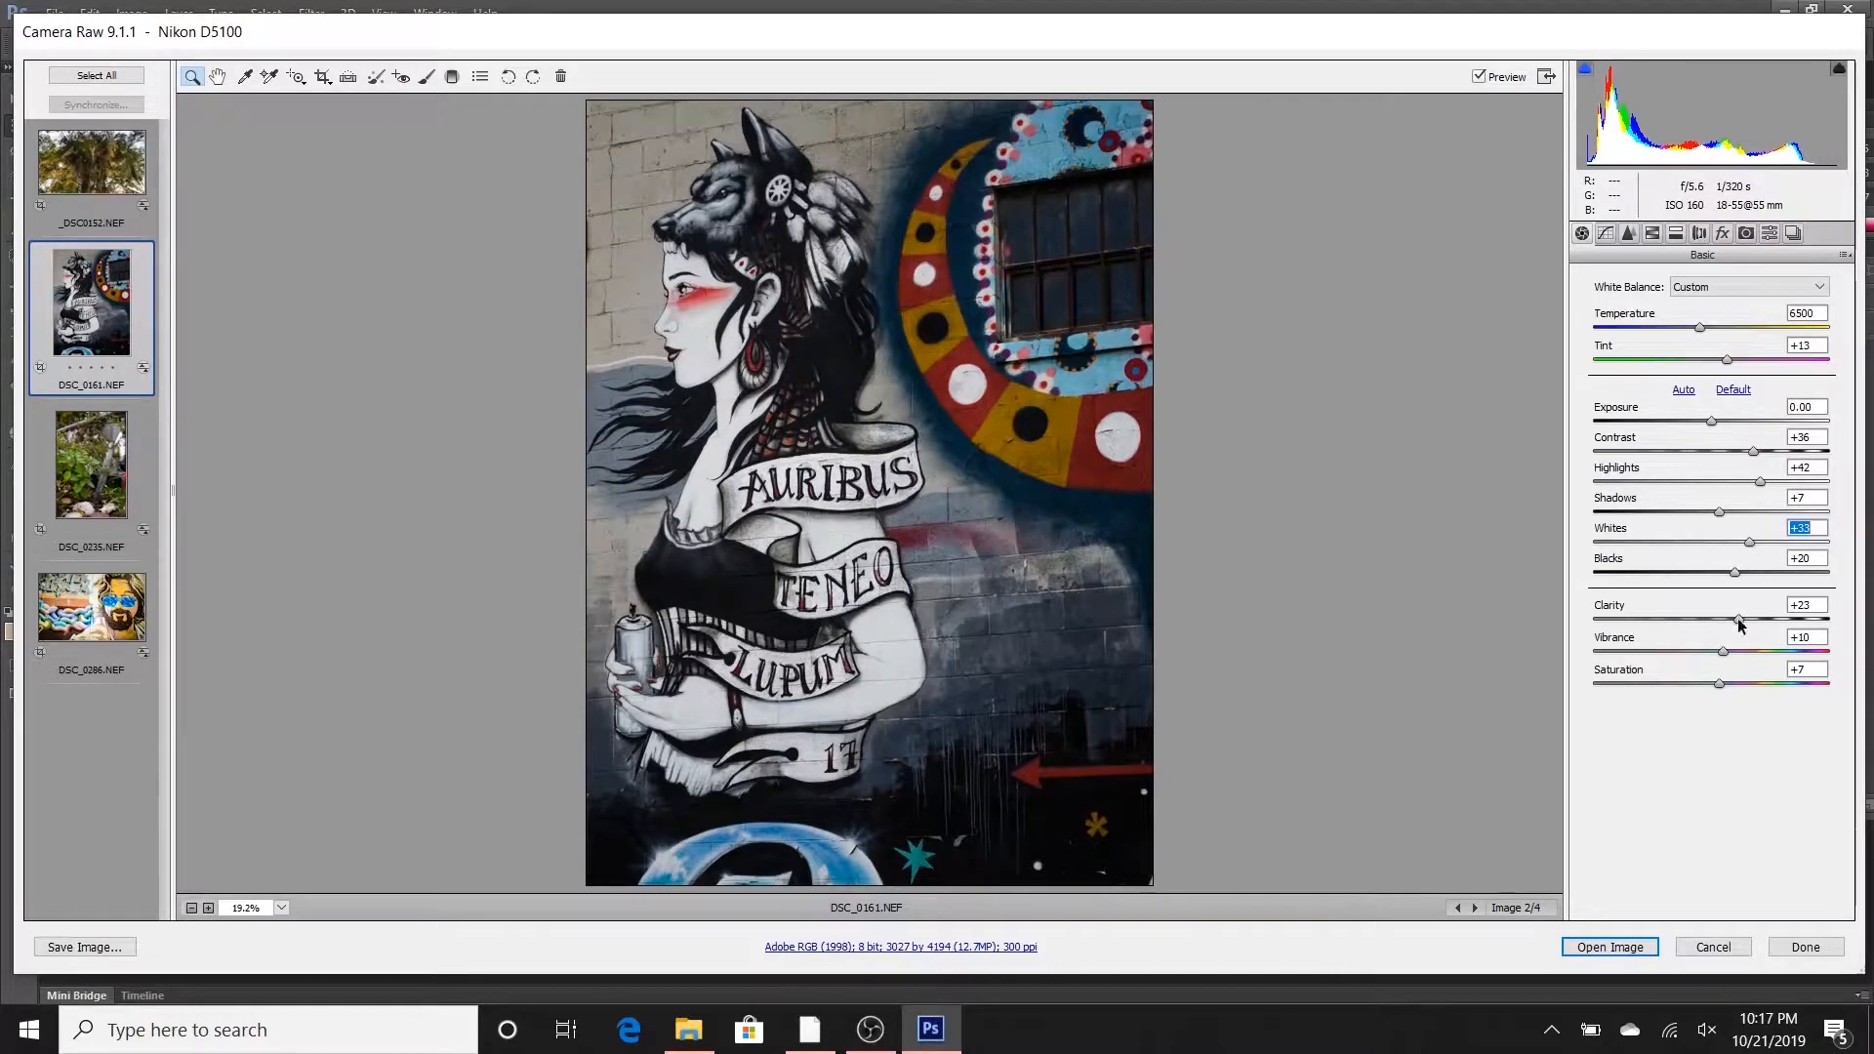
# - Set the mural's Contrast to +40 and its parametric tone curve to Highlights +12, Lights +14 and Darks +3
pyautogui.moveTo(1751, 453); pyautogui.dragTo(1758, 453)
pyautogui.click(1606, 233)
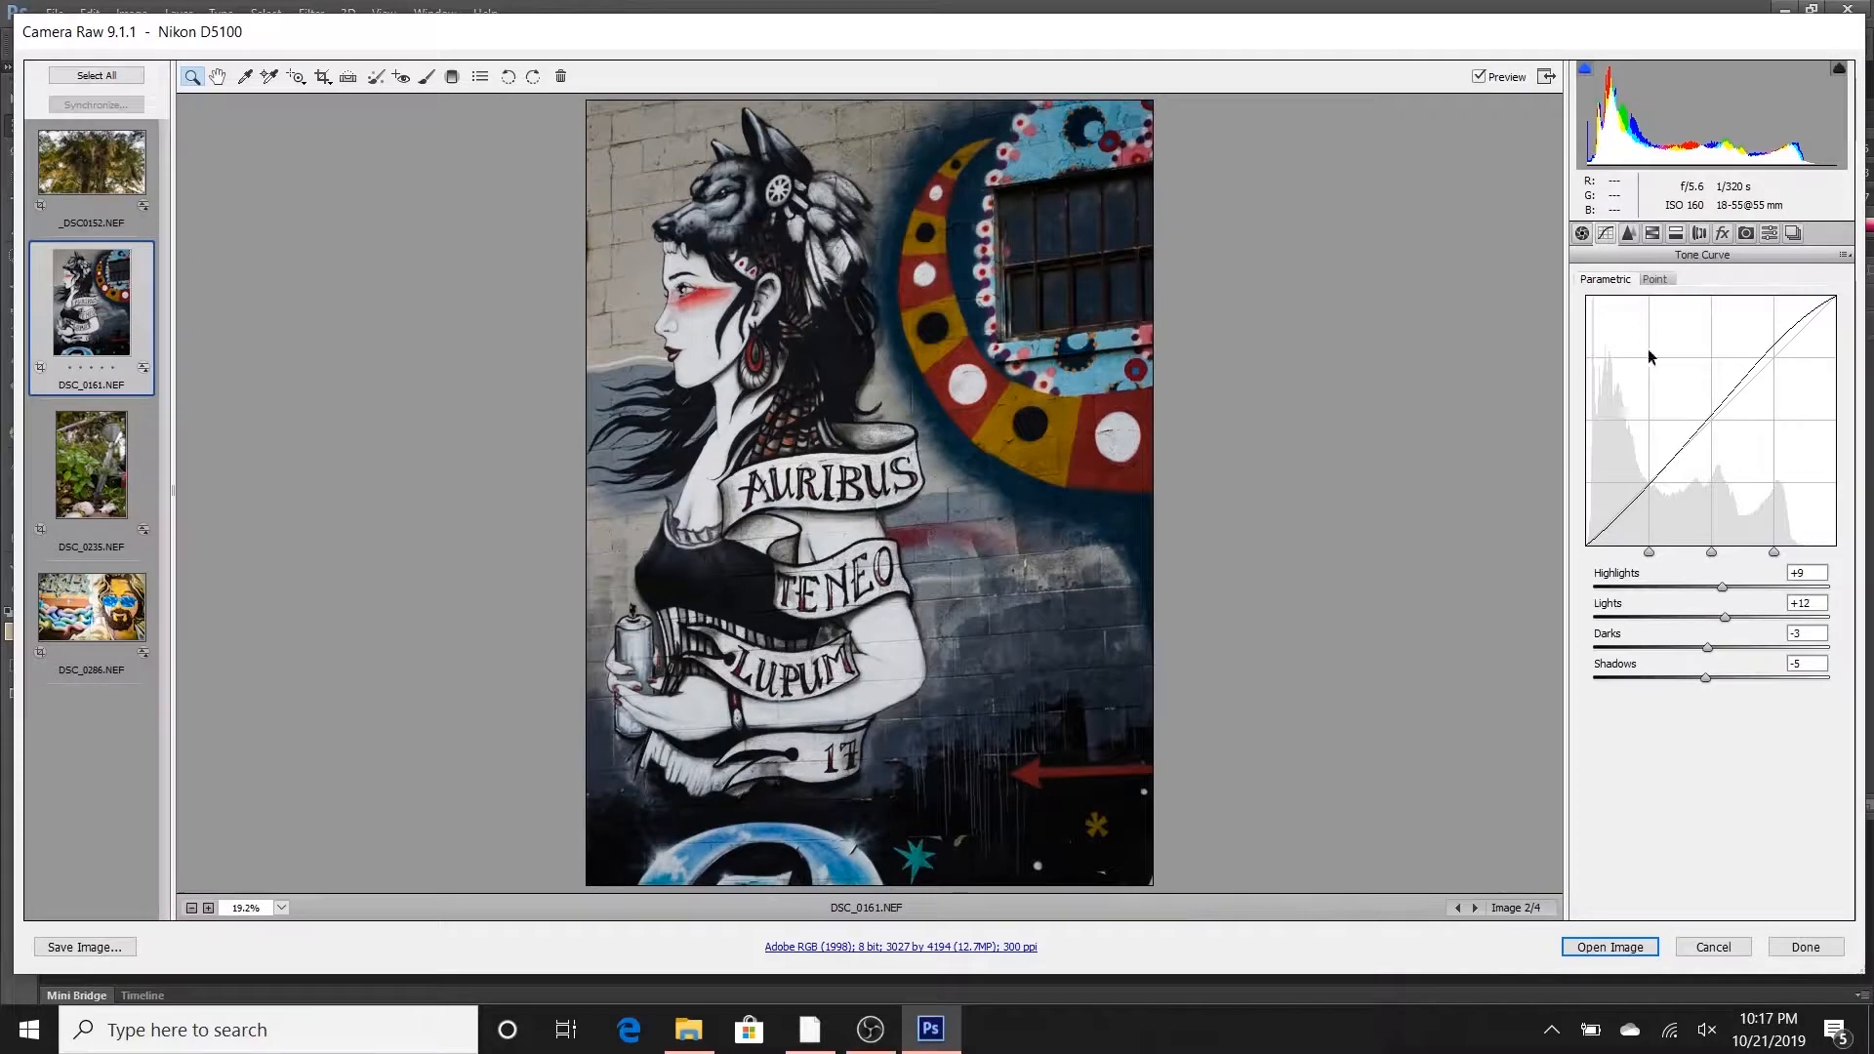
pyautogui.moveTo(1723, 590); pyautogui.dragTo(1708, 680)
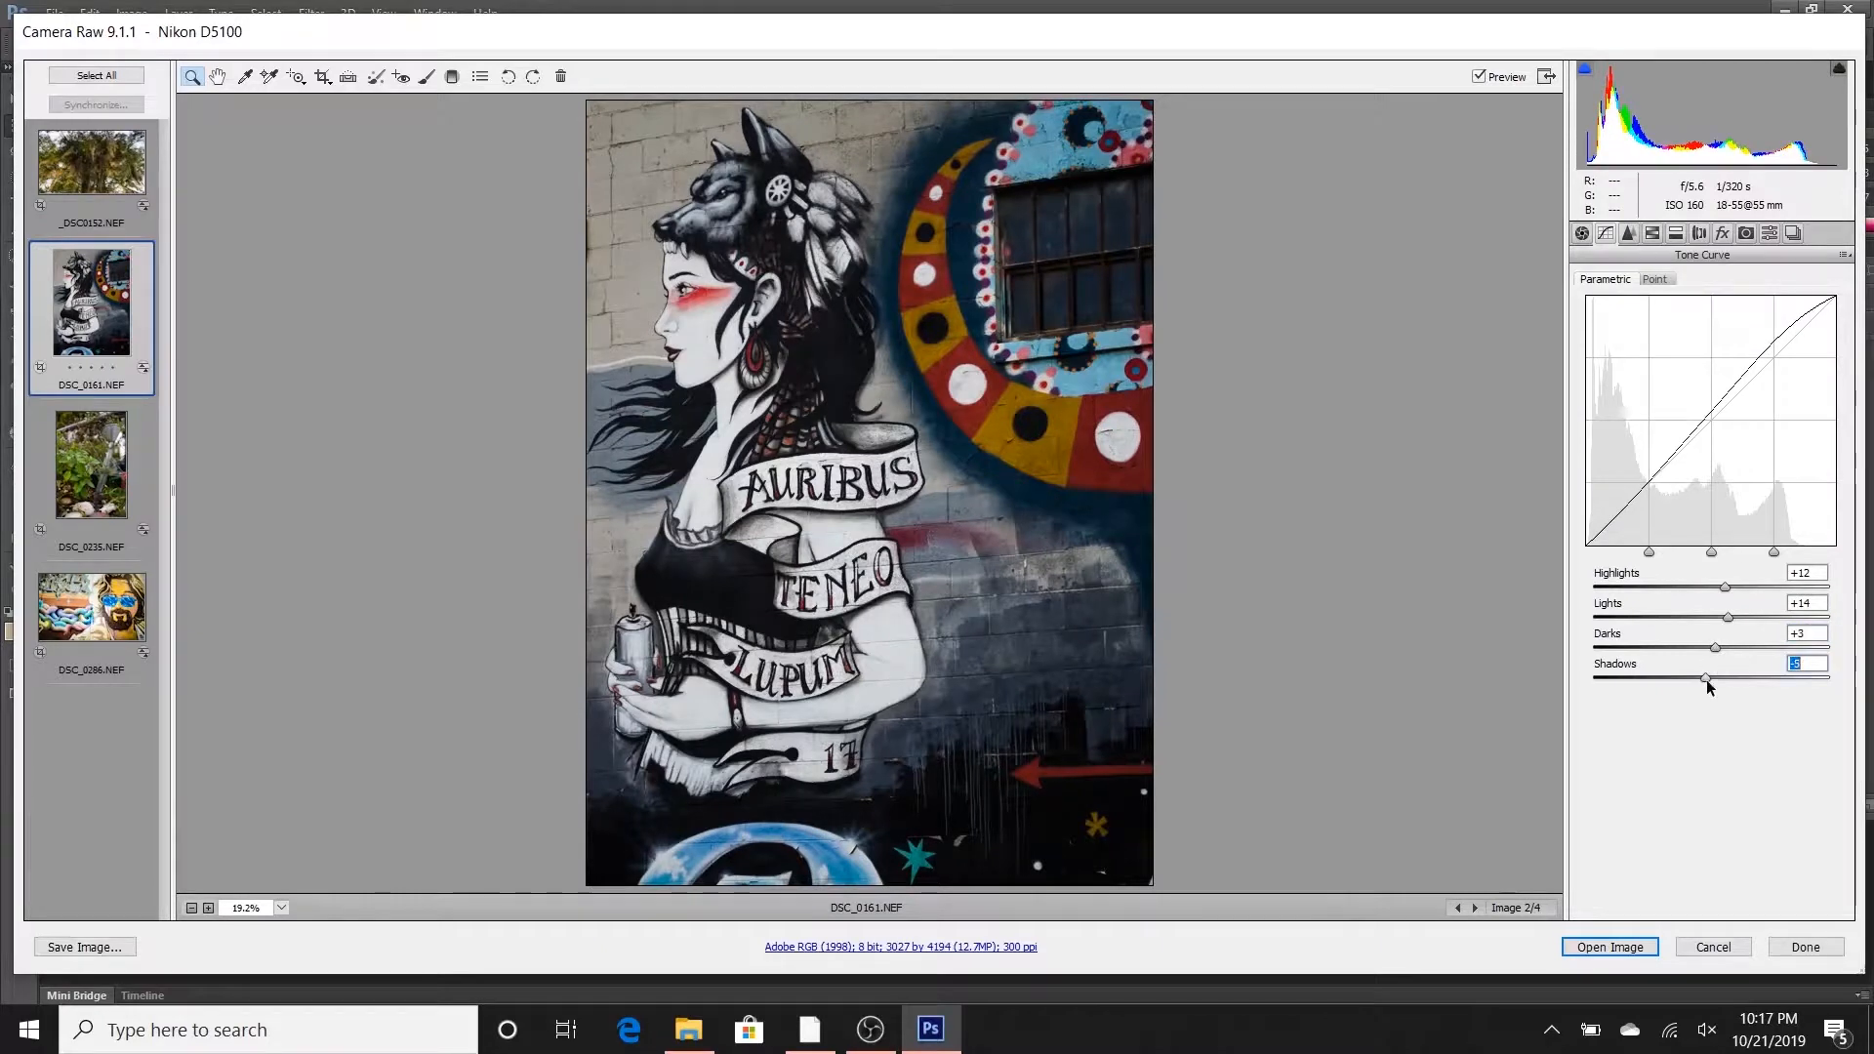
# - Slightly raise the mural's sharpening Amount and brighten the photo with Exposure at +0.15
pyautogui.click(1628, 236)
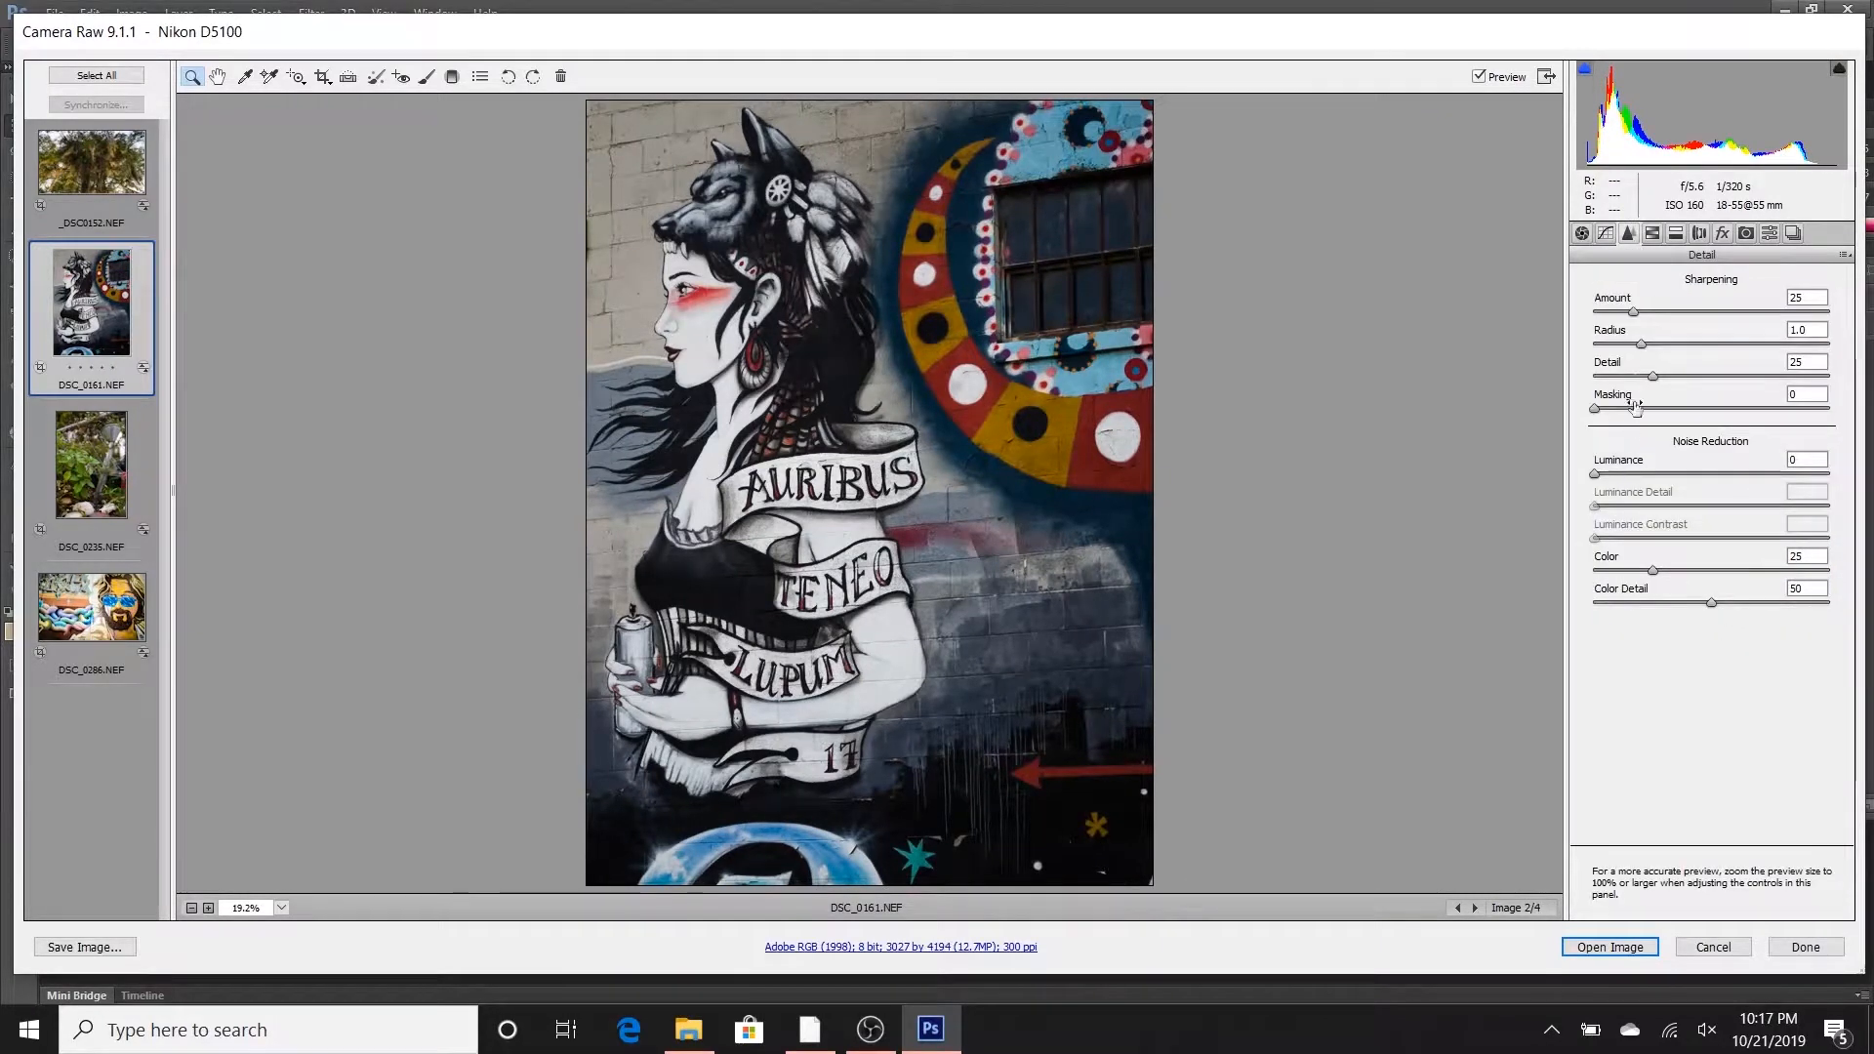
pyautogui.click(1634, 311)
pyautogui.moveTo(1634, 310); pyautogui.dragTo(1639, 311)
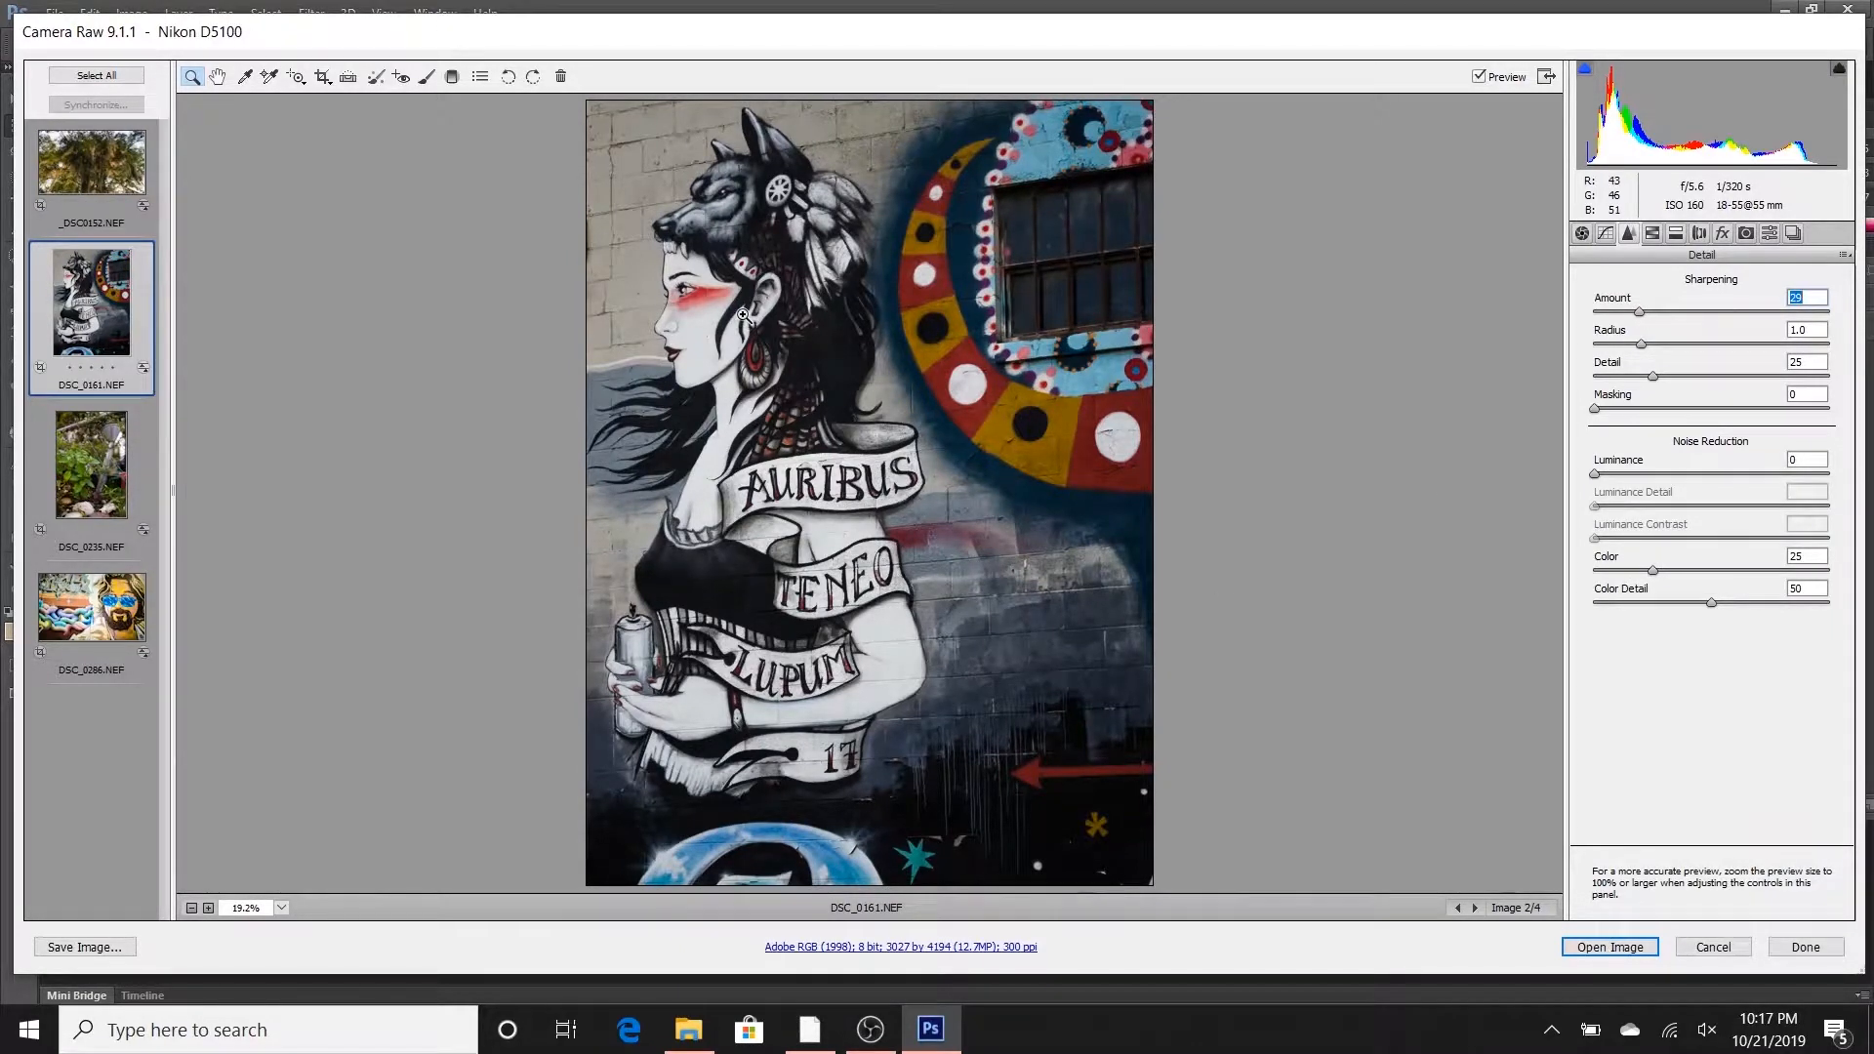
pyautogui.click(1580, 234)
pyautogui.moveTo(1711, 422); pyautogui.dragTo(1716, 427)
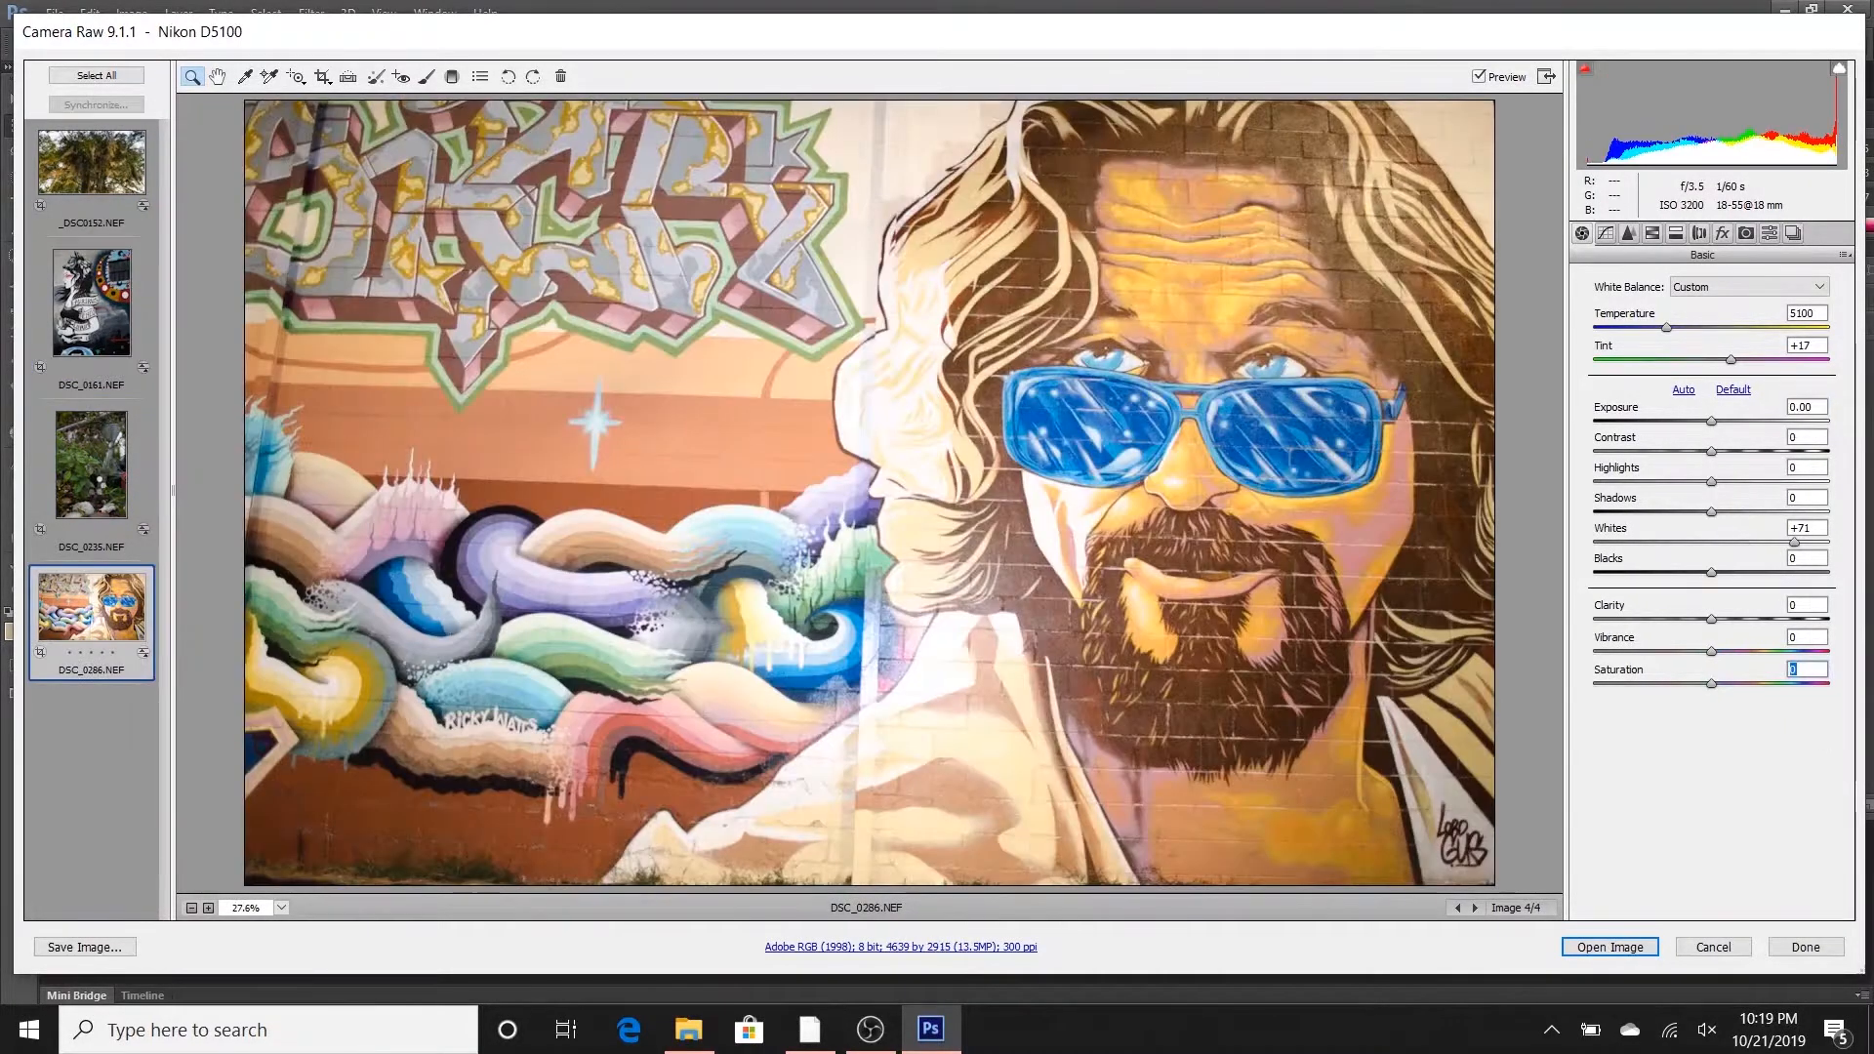
# - Open the plant photo DSC_0235.NEF and set Highlights to +45, Whites to +58, Blacks to +48 and Shadows to -59
pyautogui.click(97, 491)
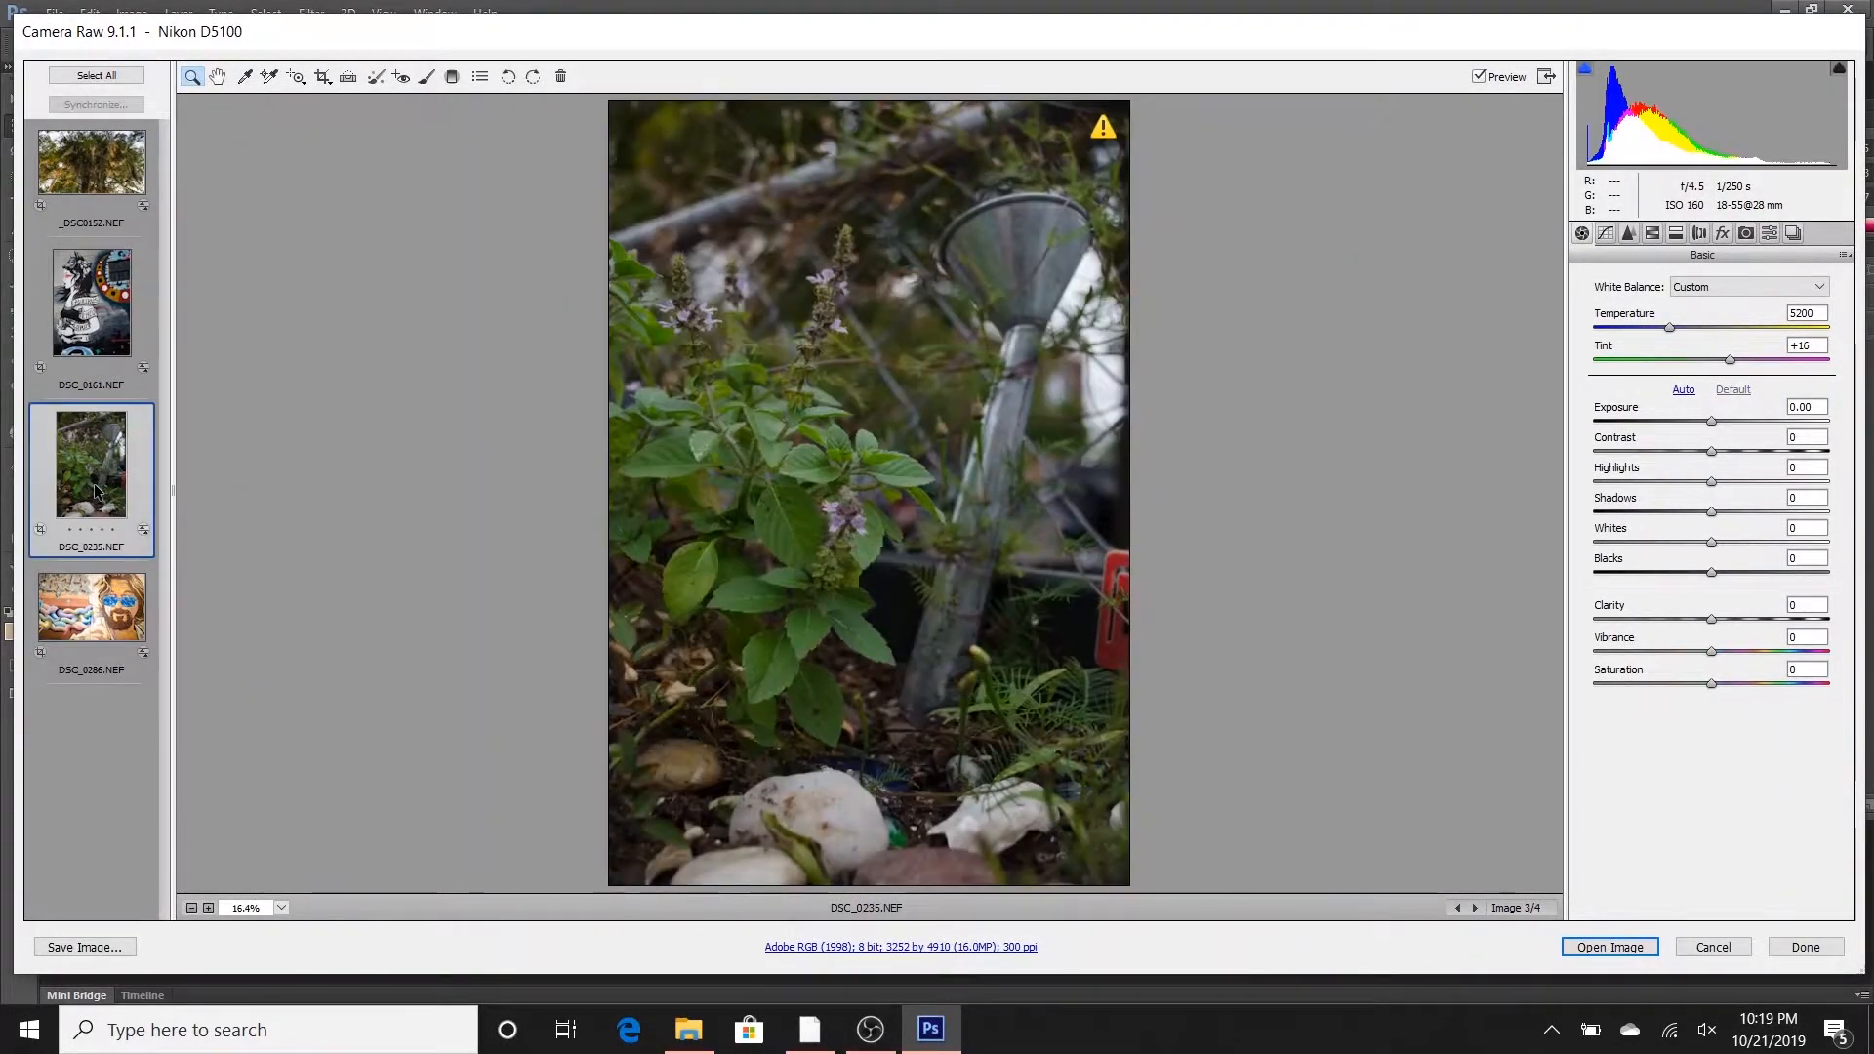
pyautogui.click(95, 332)
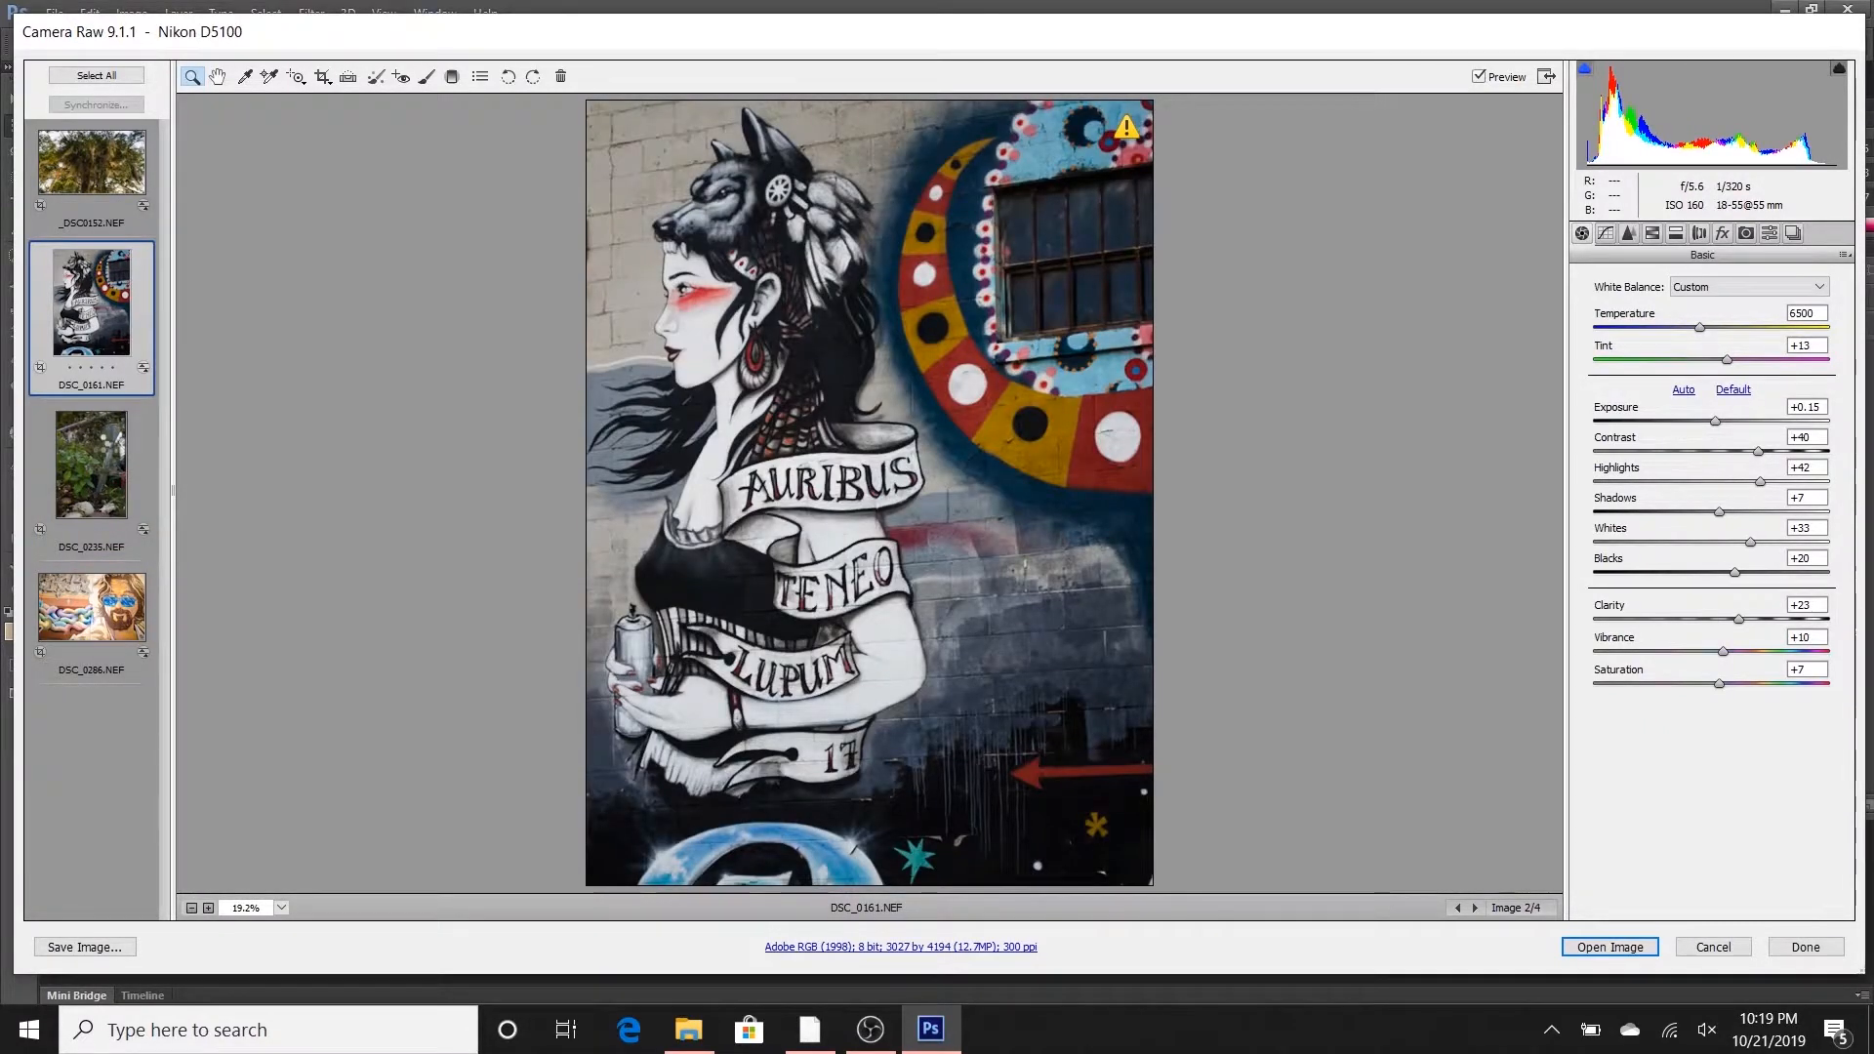
pyautogui.click(91, 465)
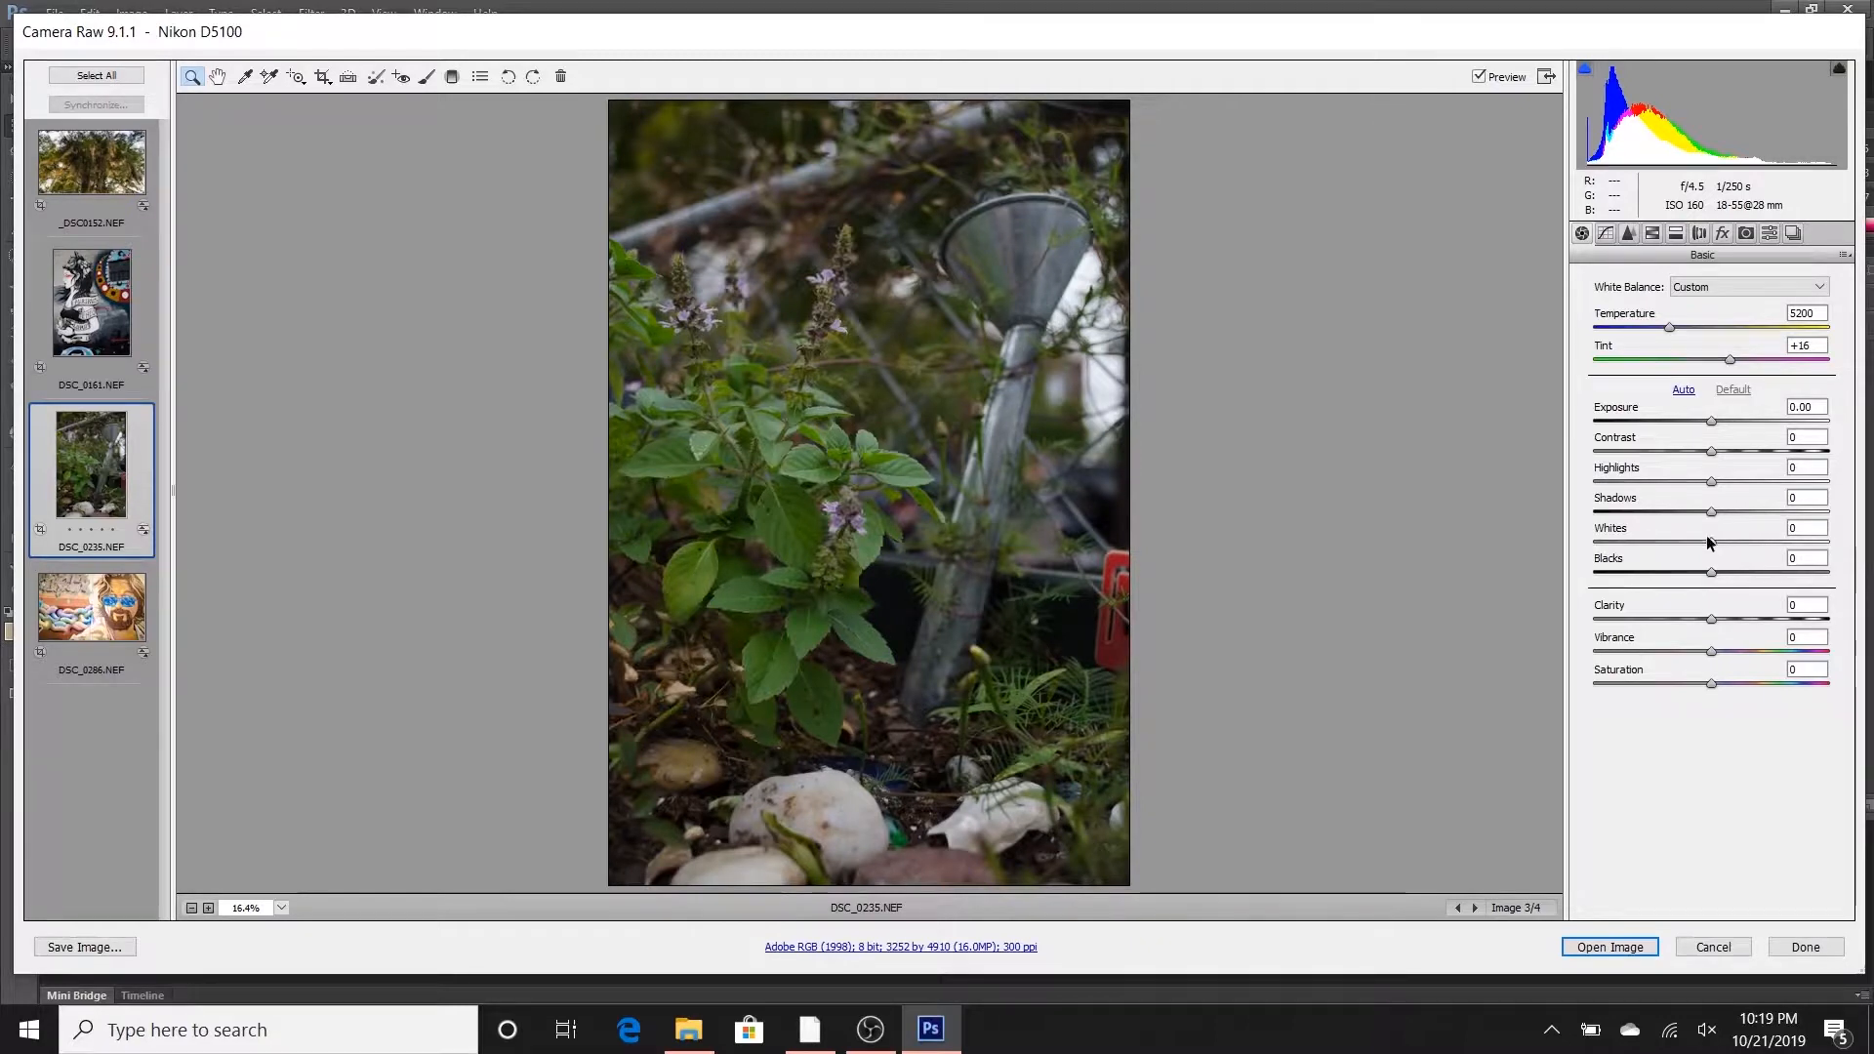
pyautogui.moveTo(1712, 484); pyautogui.dragTo(1779, 466)
pyautogui.moveTo(1712, 537); pyautogui.dragTo(1783, 528)
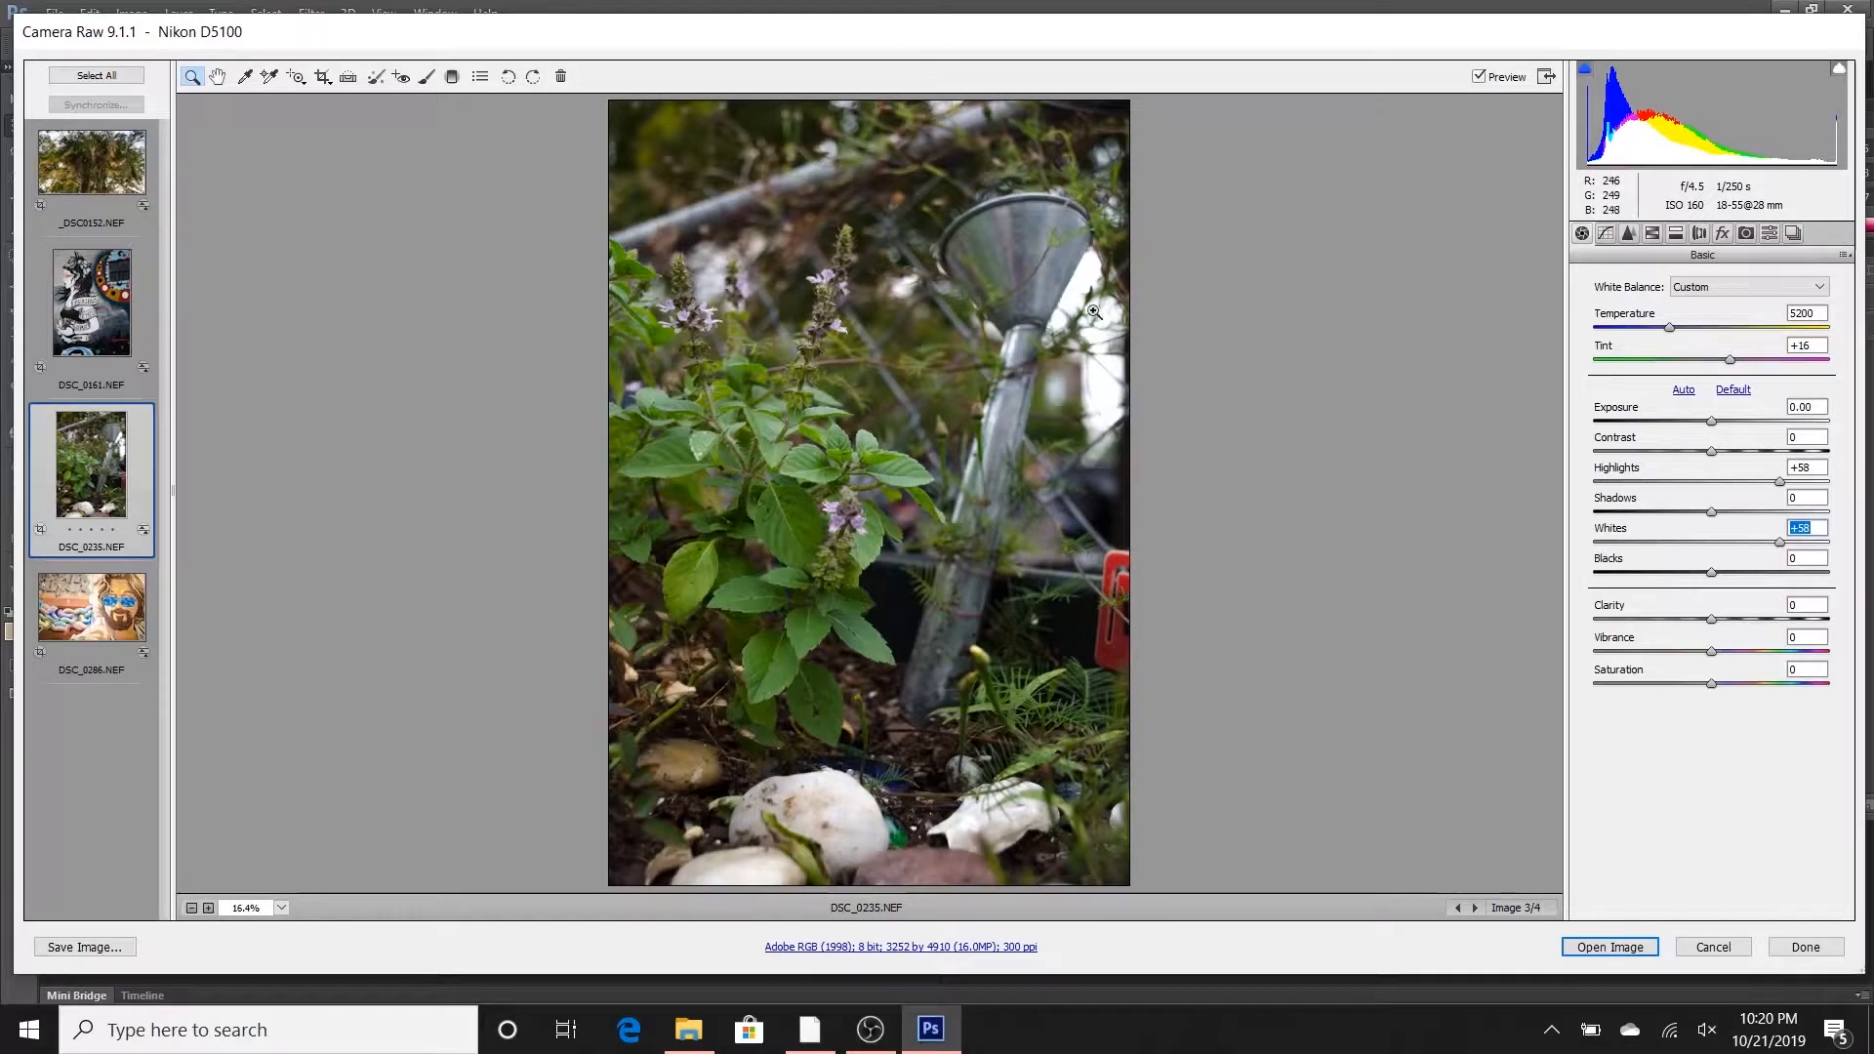
pyautogui.moveTo(1780, 480); pyautogui.dragTo(1764, 483)
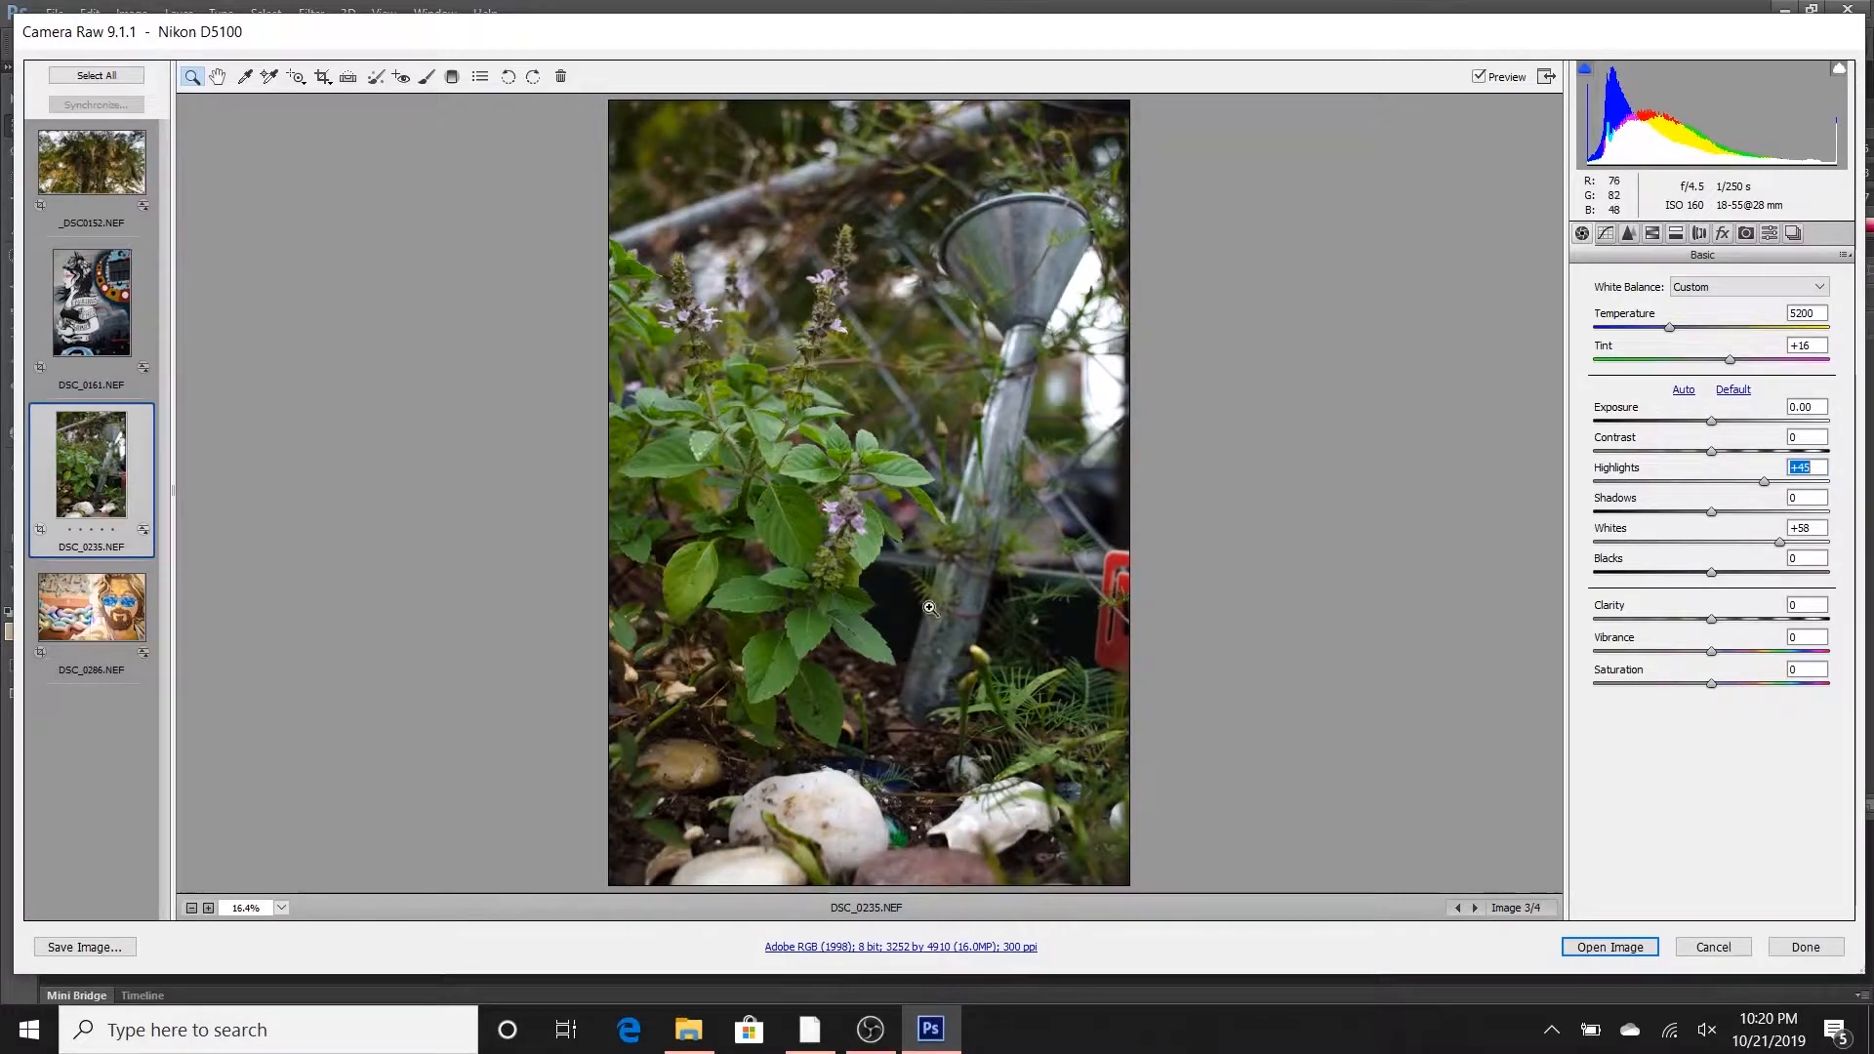
pyautogui.moveTo(1711, 572); pyautogui.dragTo(1768, 572)
pyautogui.click(1713, 512)
pyautogui.moveTo(1715, 515); pyautogui.dragTo(1650, 525)
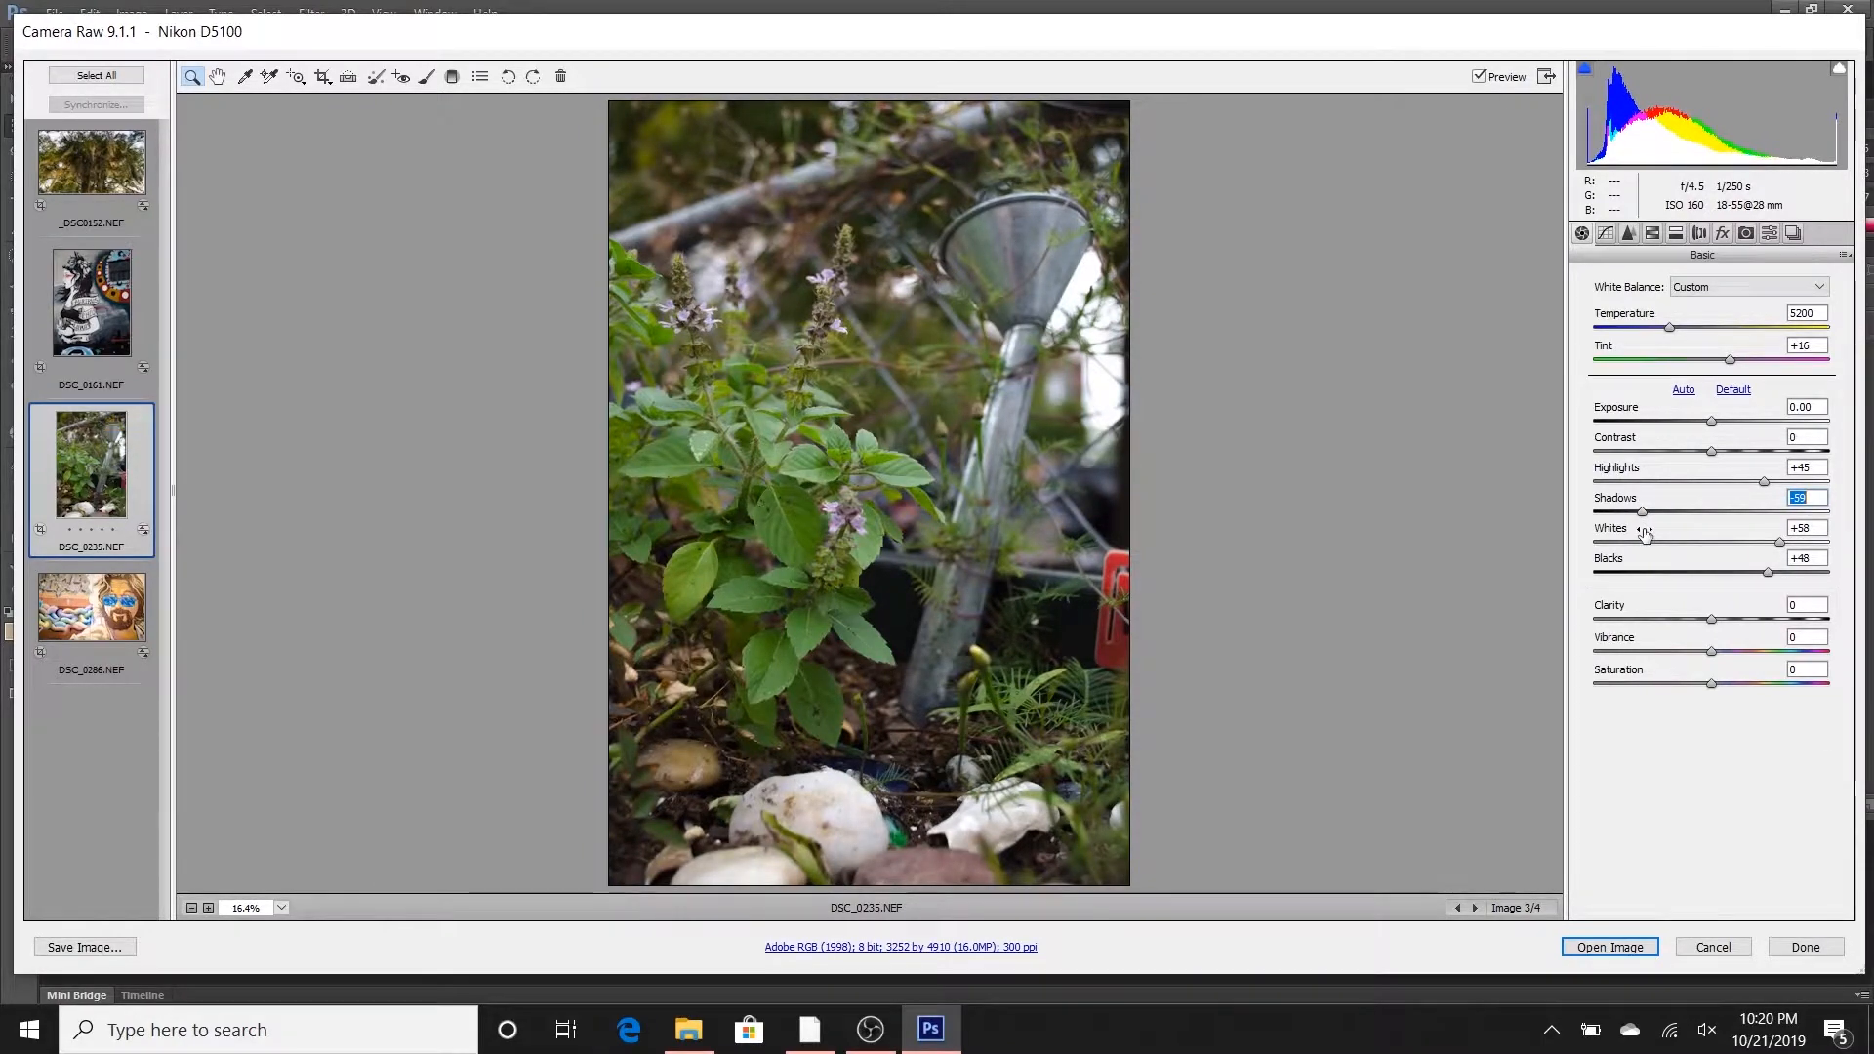
# - Set the plant photo's Contrast to +41, Clarity to +28, Vibrance to +9 and Saturation to +8
pyautogui.moveTo(1710, 454); pyautogui.dragTo(1760, 454)
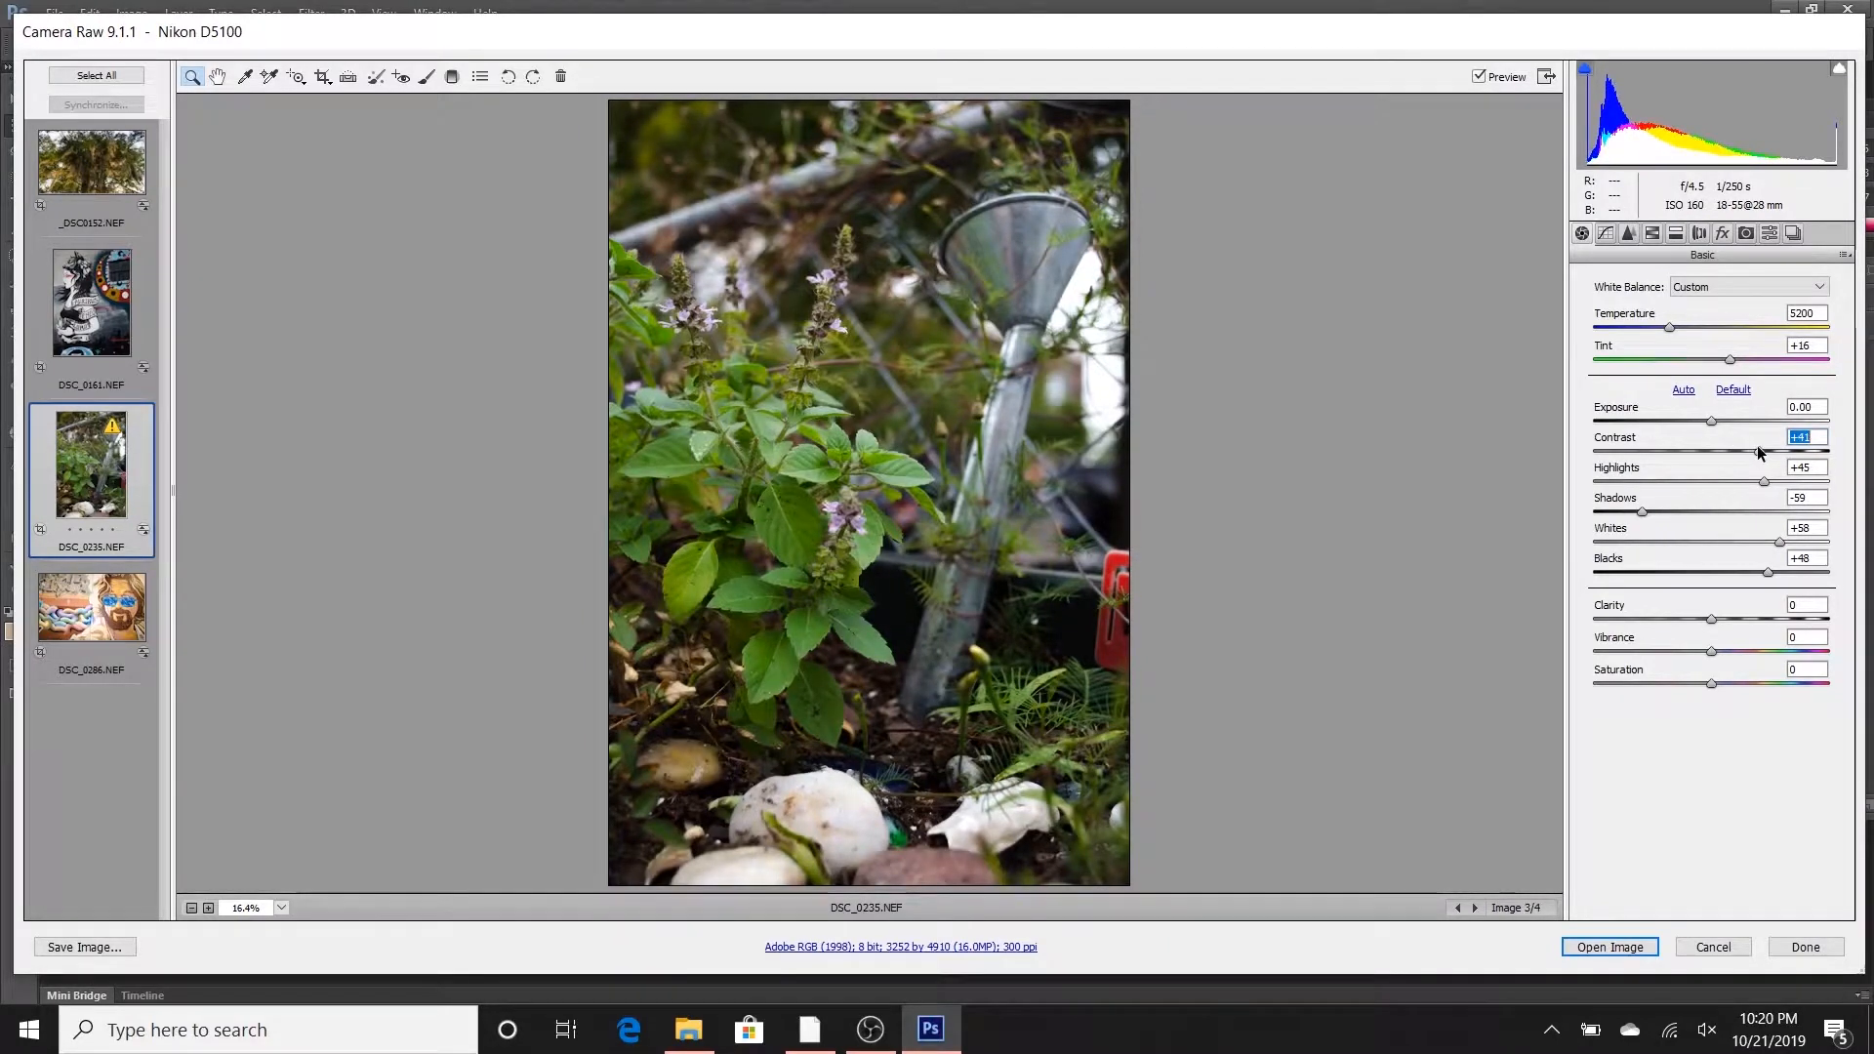
pyautogui.moveTo(1711, 621); pyautogui.dragTo(1750, 609)
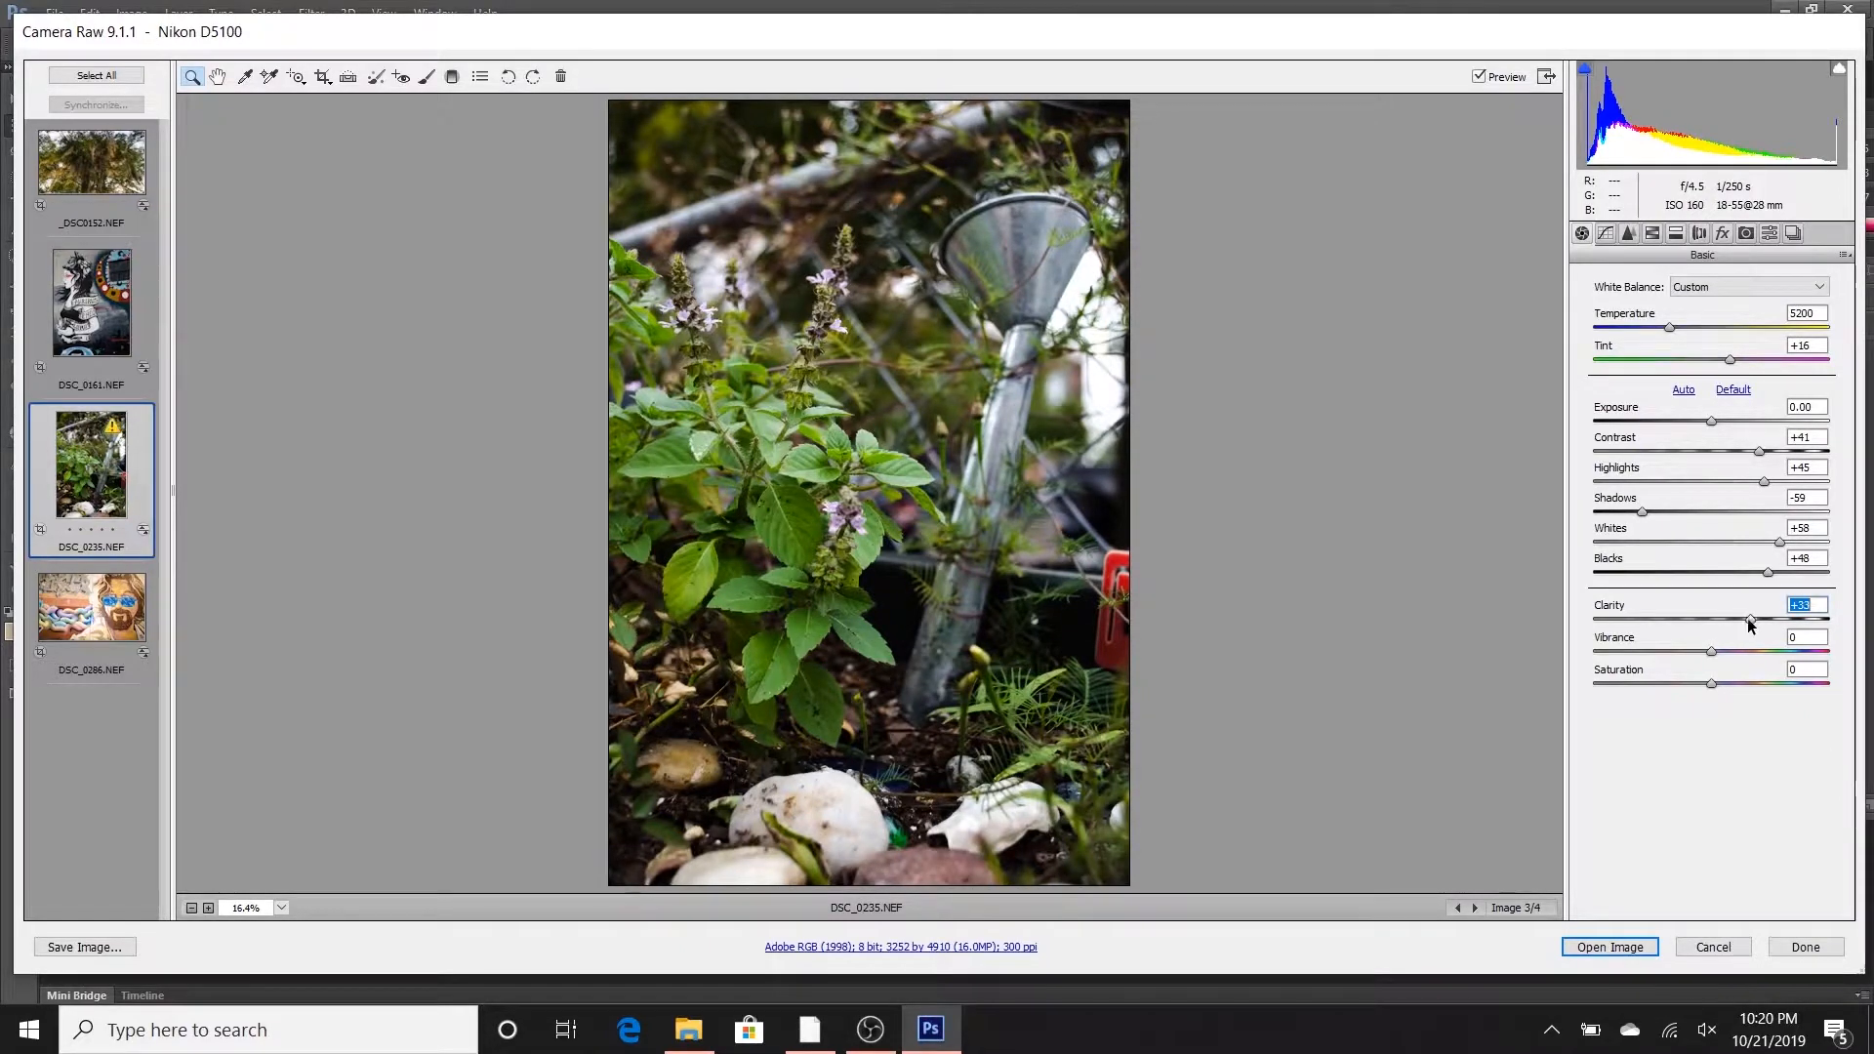
pyautogui.moveTo(1715, 652); pyautogui.dragTo(1724, 646)
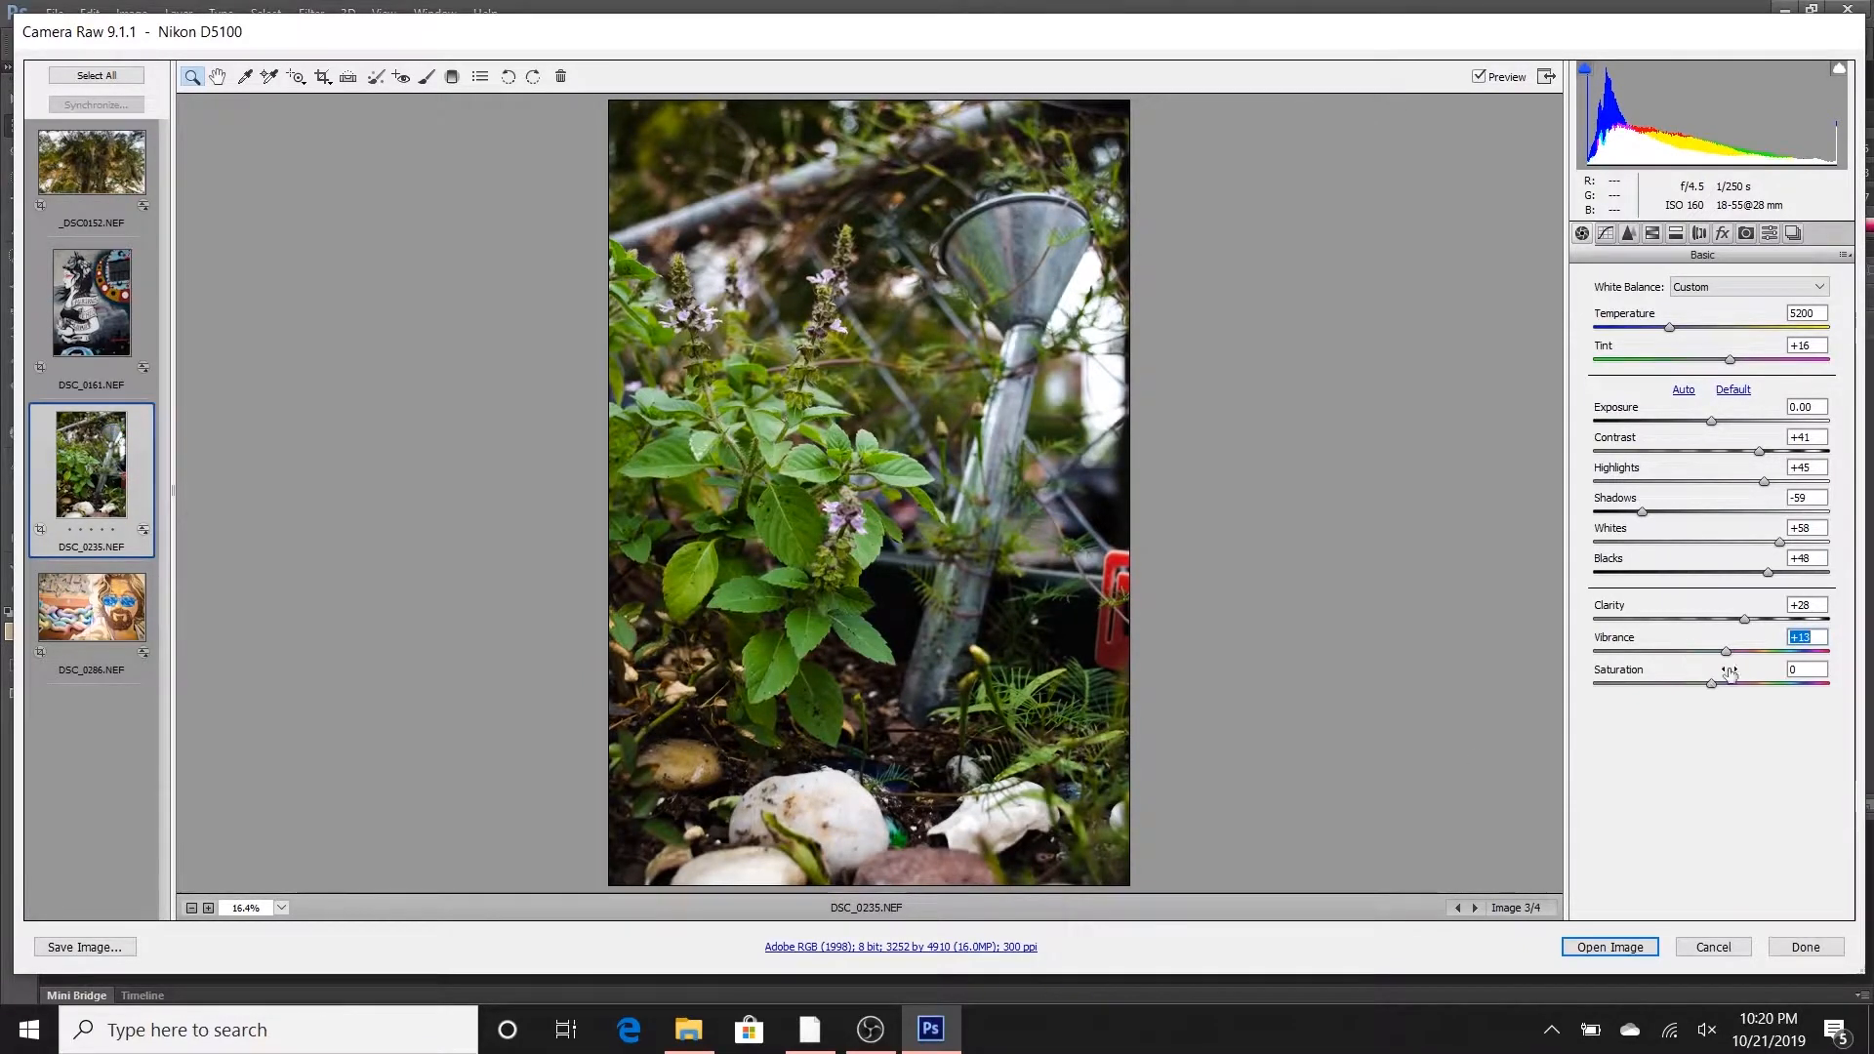
pyautogui.moveTo(1710, 684); pyautogui.dragTo(1725, 654)
pyautogui.press('Down')
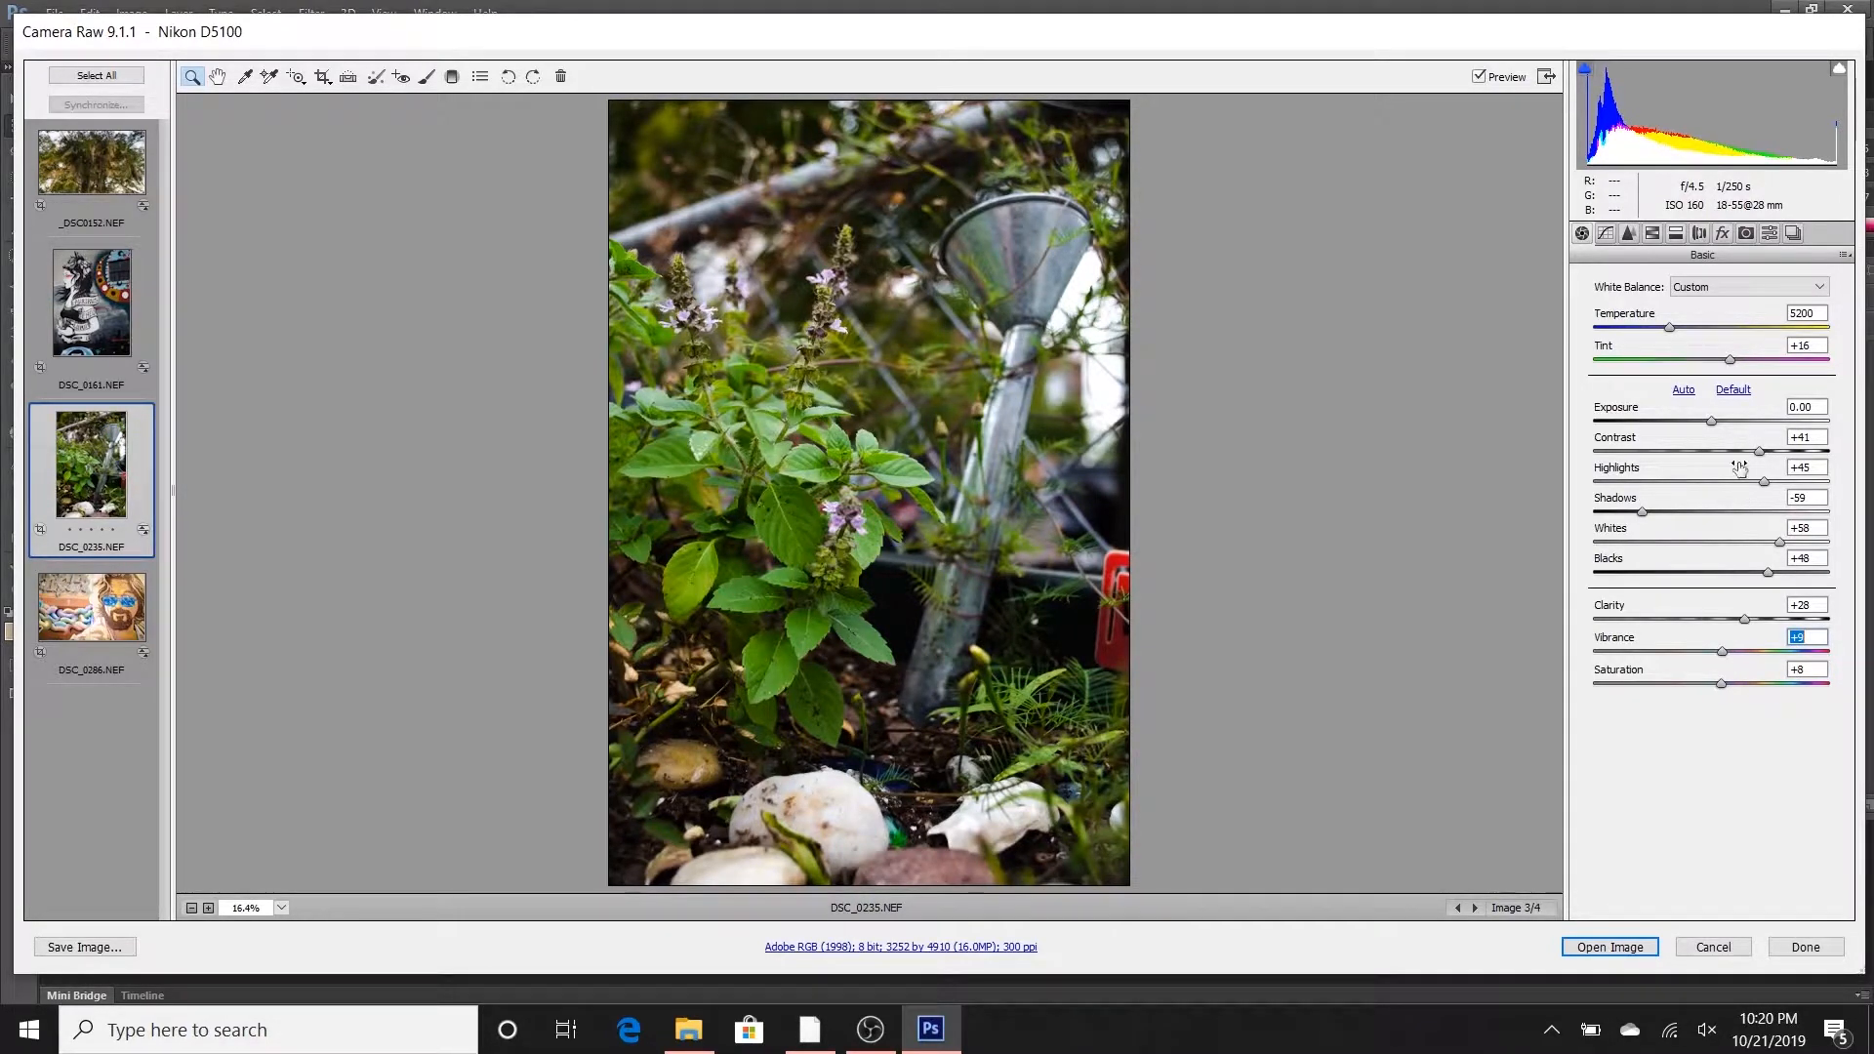
# - Refine the plant photo with Highlights +53, Whites +55, Blacks +38 and Exposure +0.20, and warm it with Temperature 5900 and a more magenta Tint
pyautogui.moveTo(1766, 483); pyautogui.dragTo(1773, 478)
pyautogui.moveTo(1782, 547); pyautogui.dragTo(1758, 577)
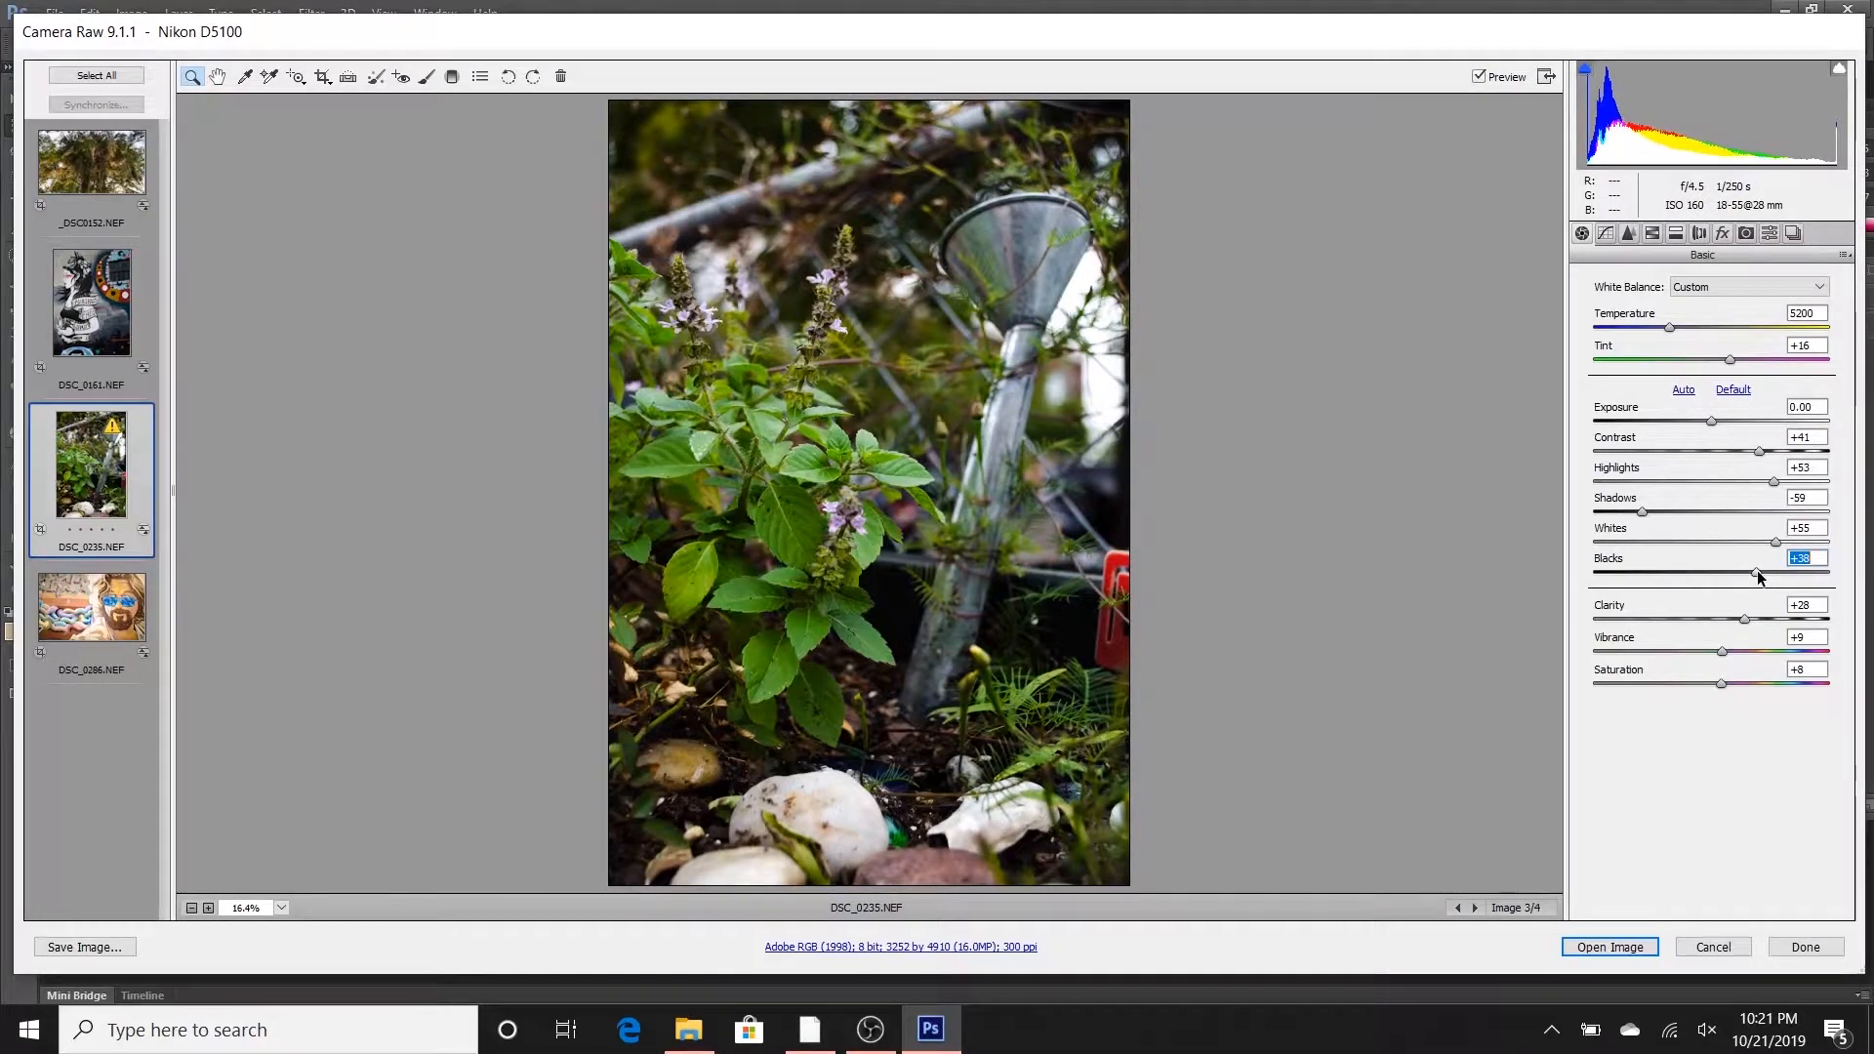
pyautogui.moveTo(1713, 426); pyautogui.dragTo(1720, 426)
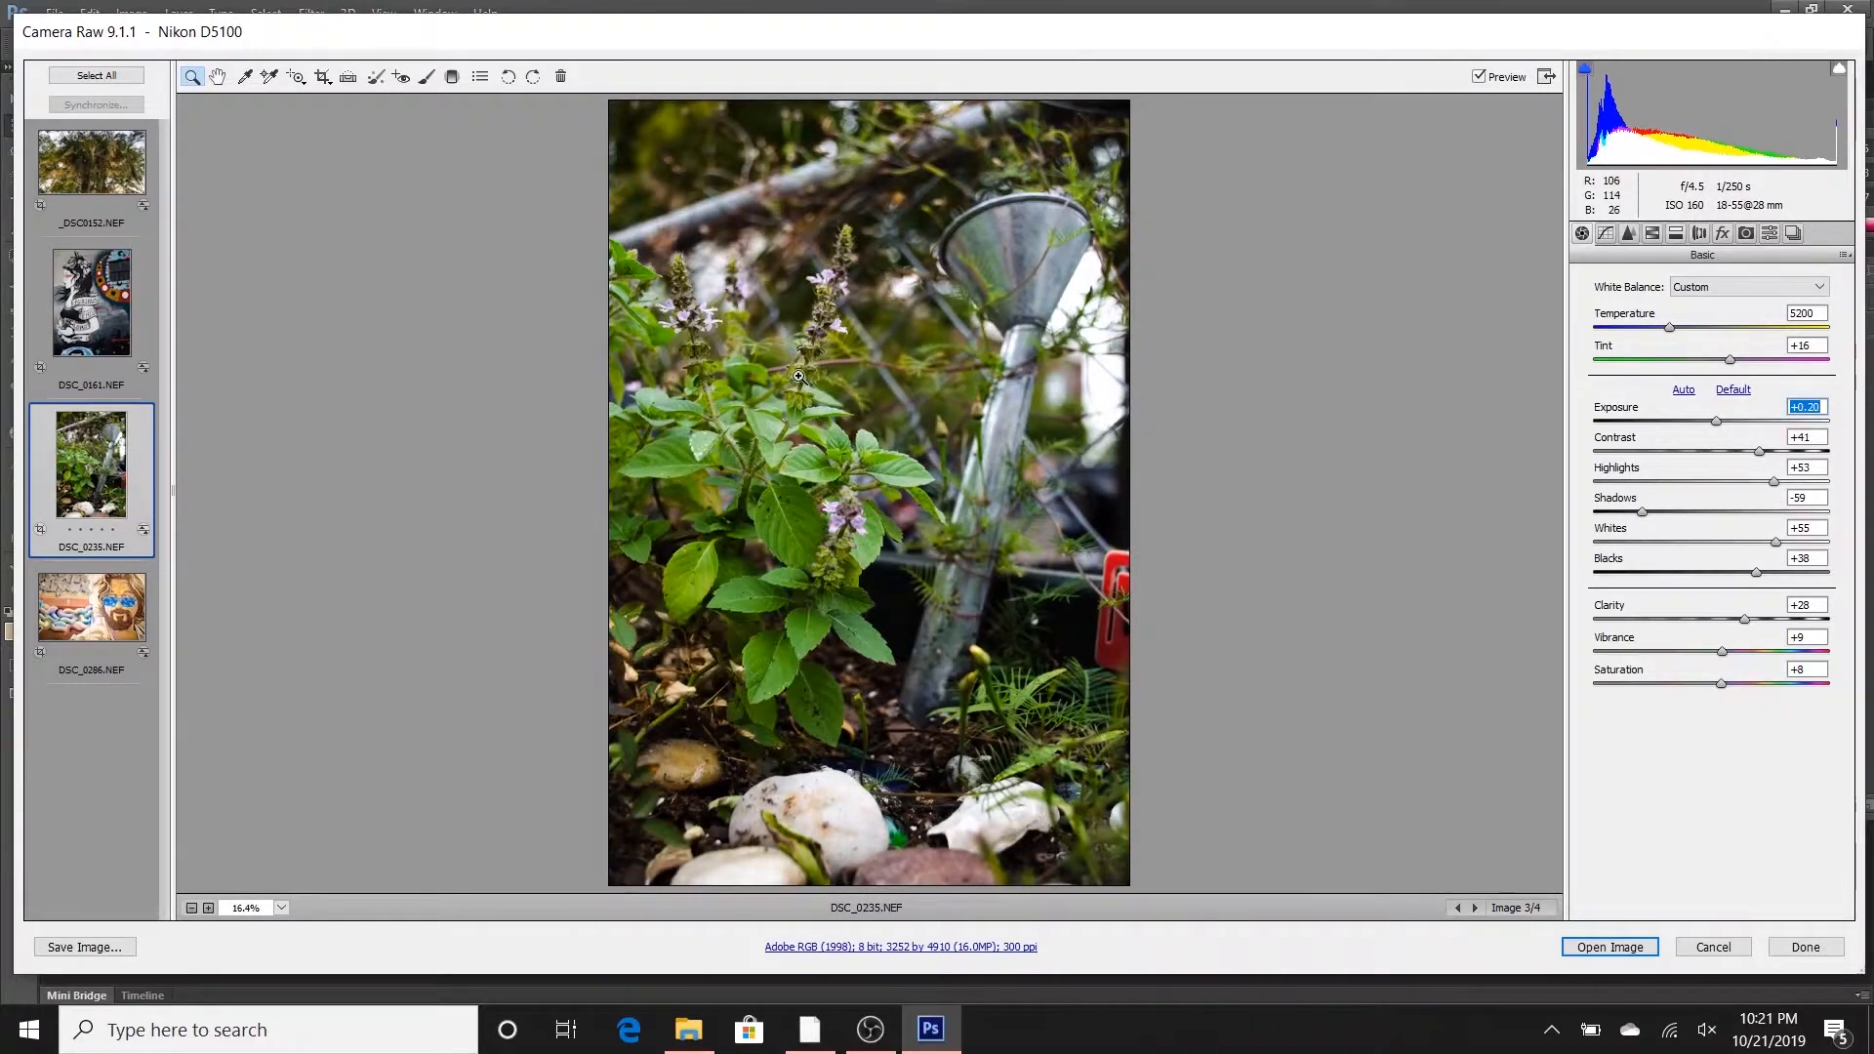
pyautogui.moveTo(1669, 327); pyautogui.dragTo(1732, 363)
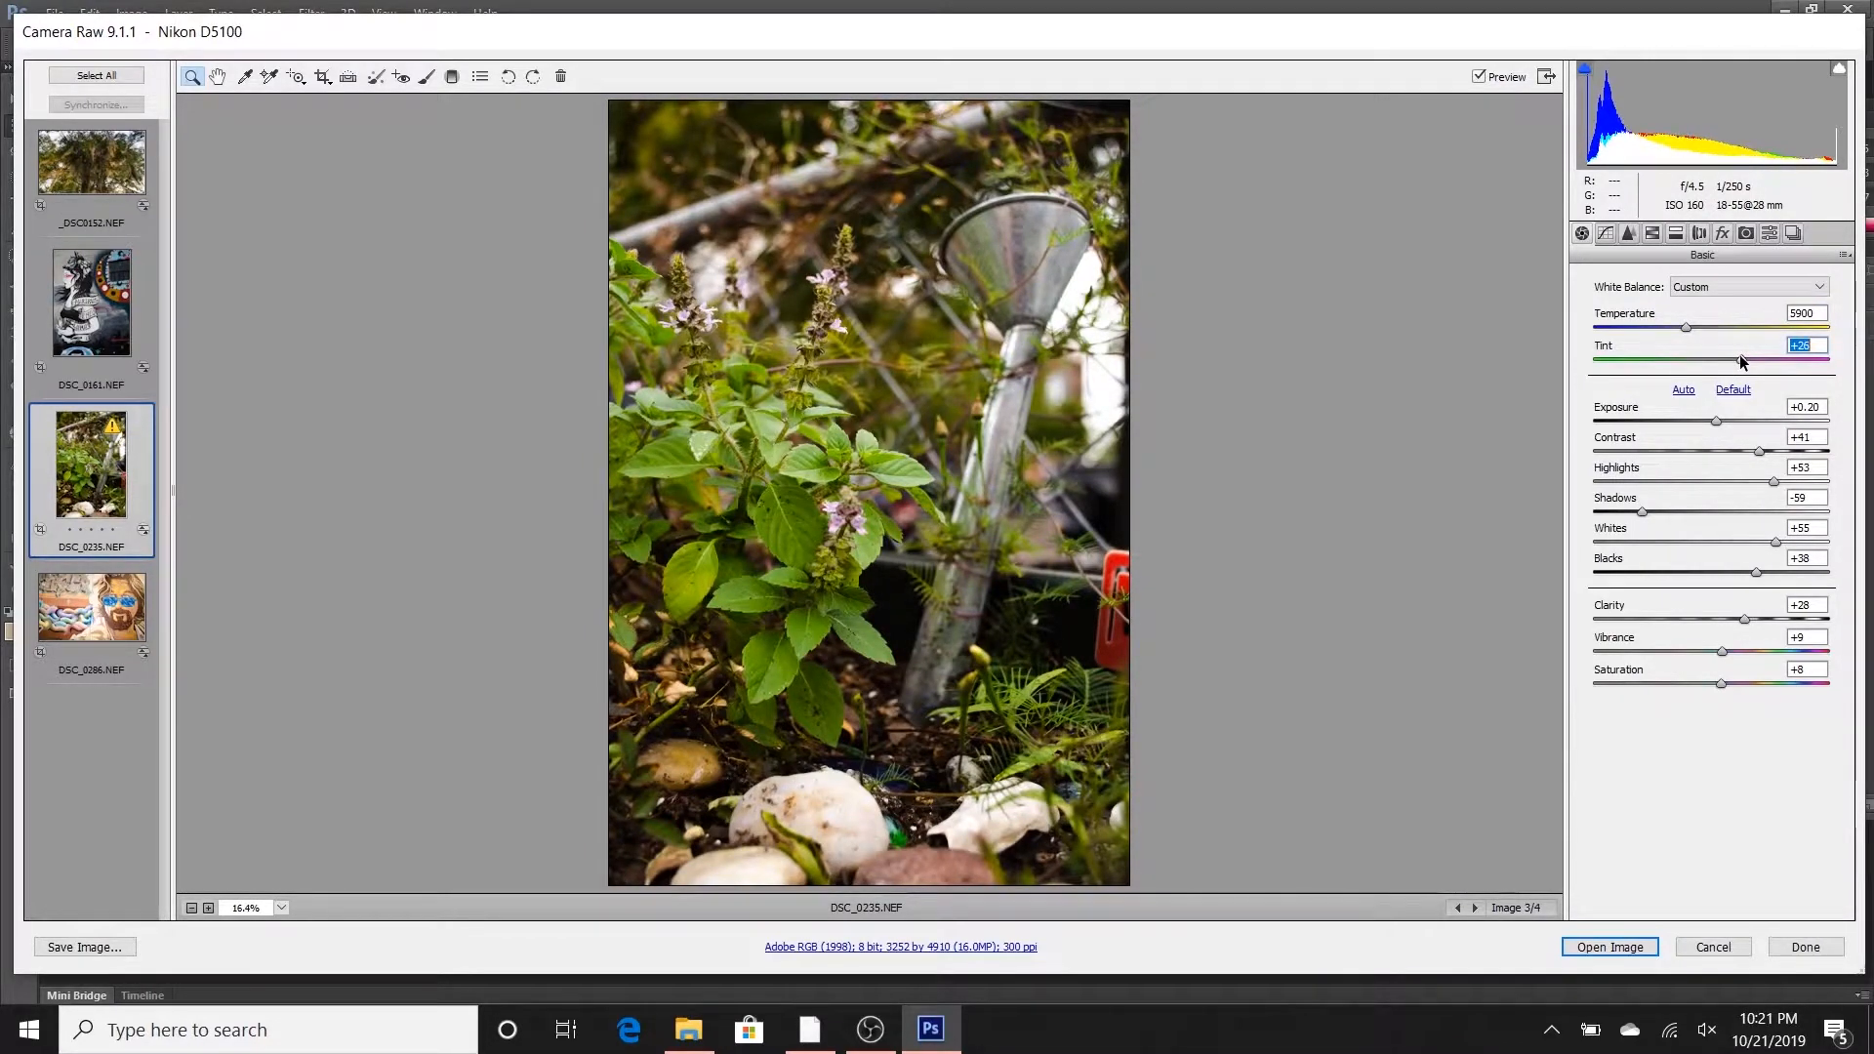
pyautogui.moveTo(1743, 361); pyautogui.dragTo(1746, 361)
# - Open the sunglasses mural DSC_0286.NEF and tame its bright areas with Highlights at -87 and Whites at +62
pyautogui.click(73, 632)
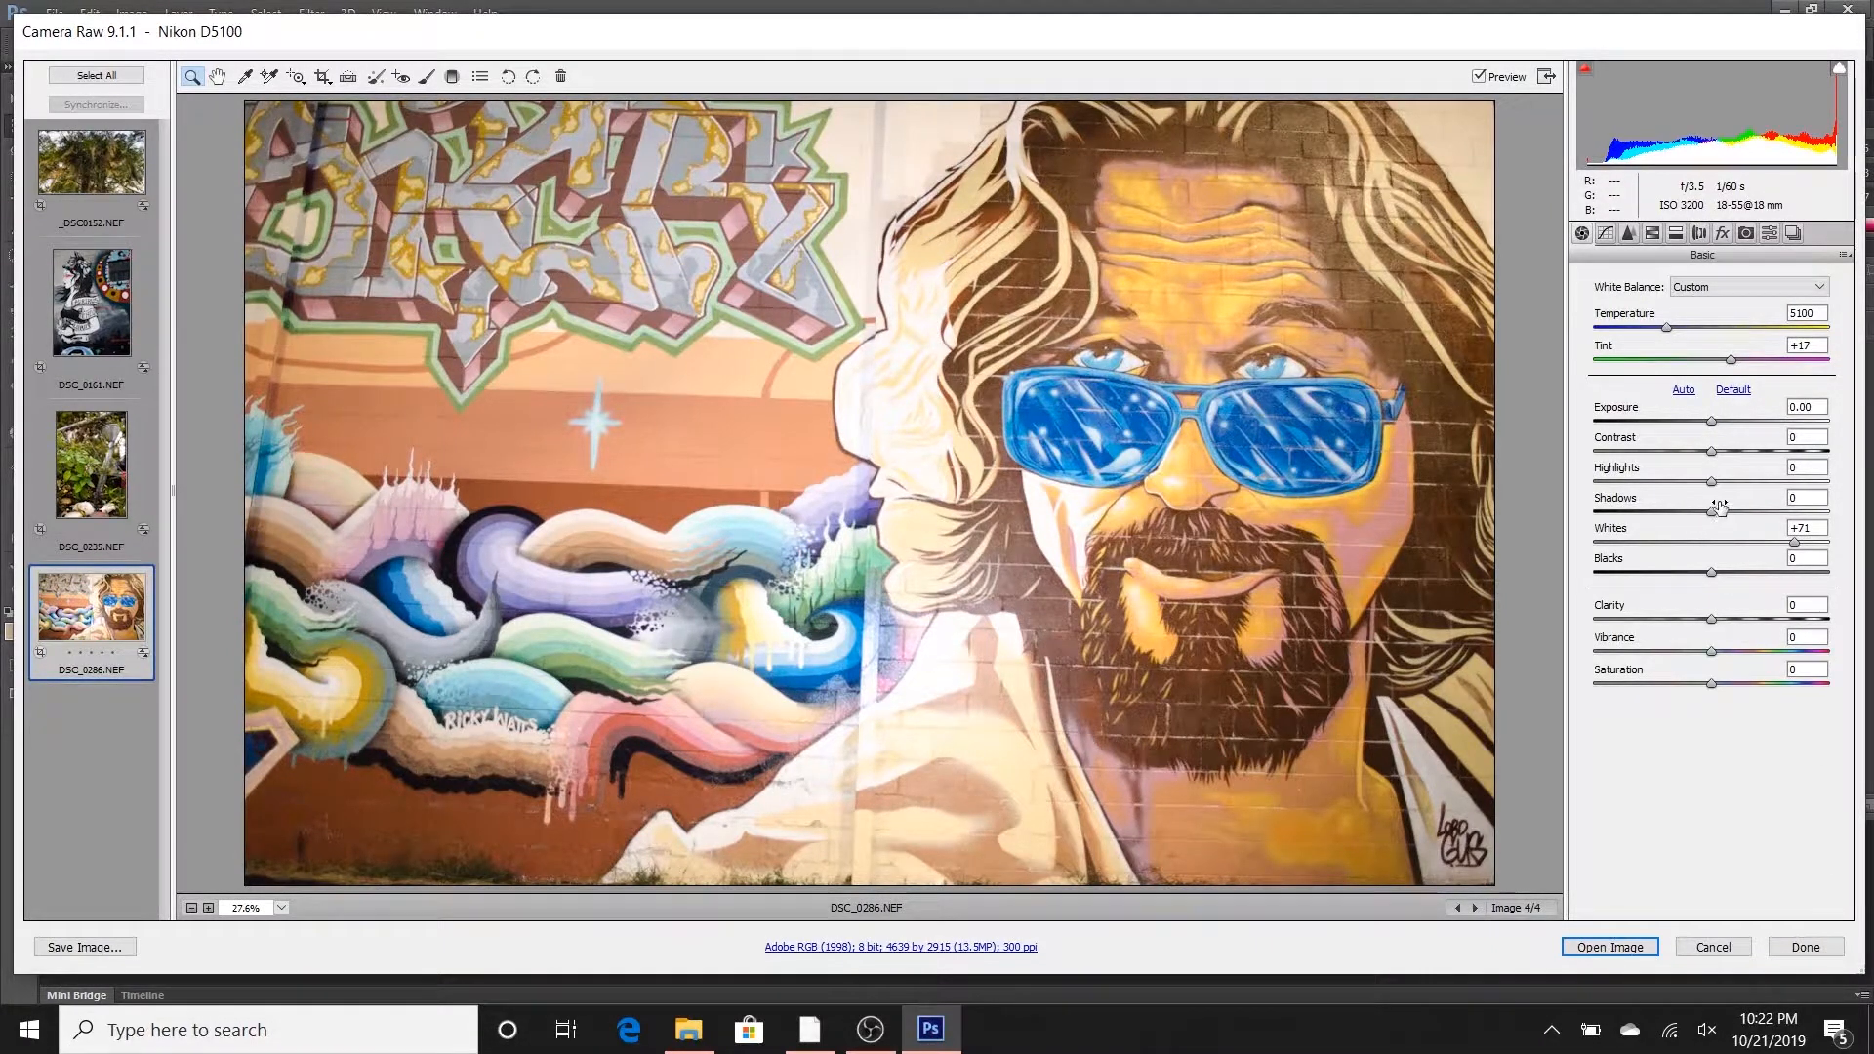
pyautogui.moveTo(1711, 491); pyautogui.dragTo(1649, 496)
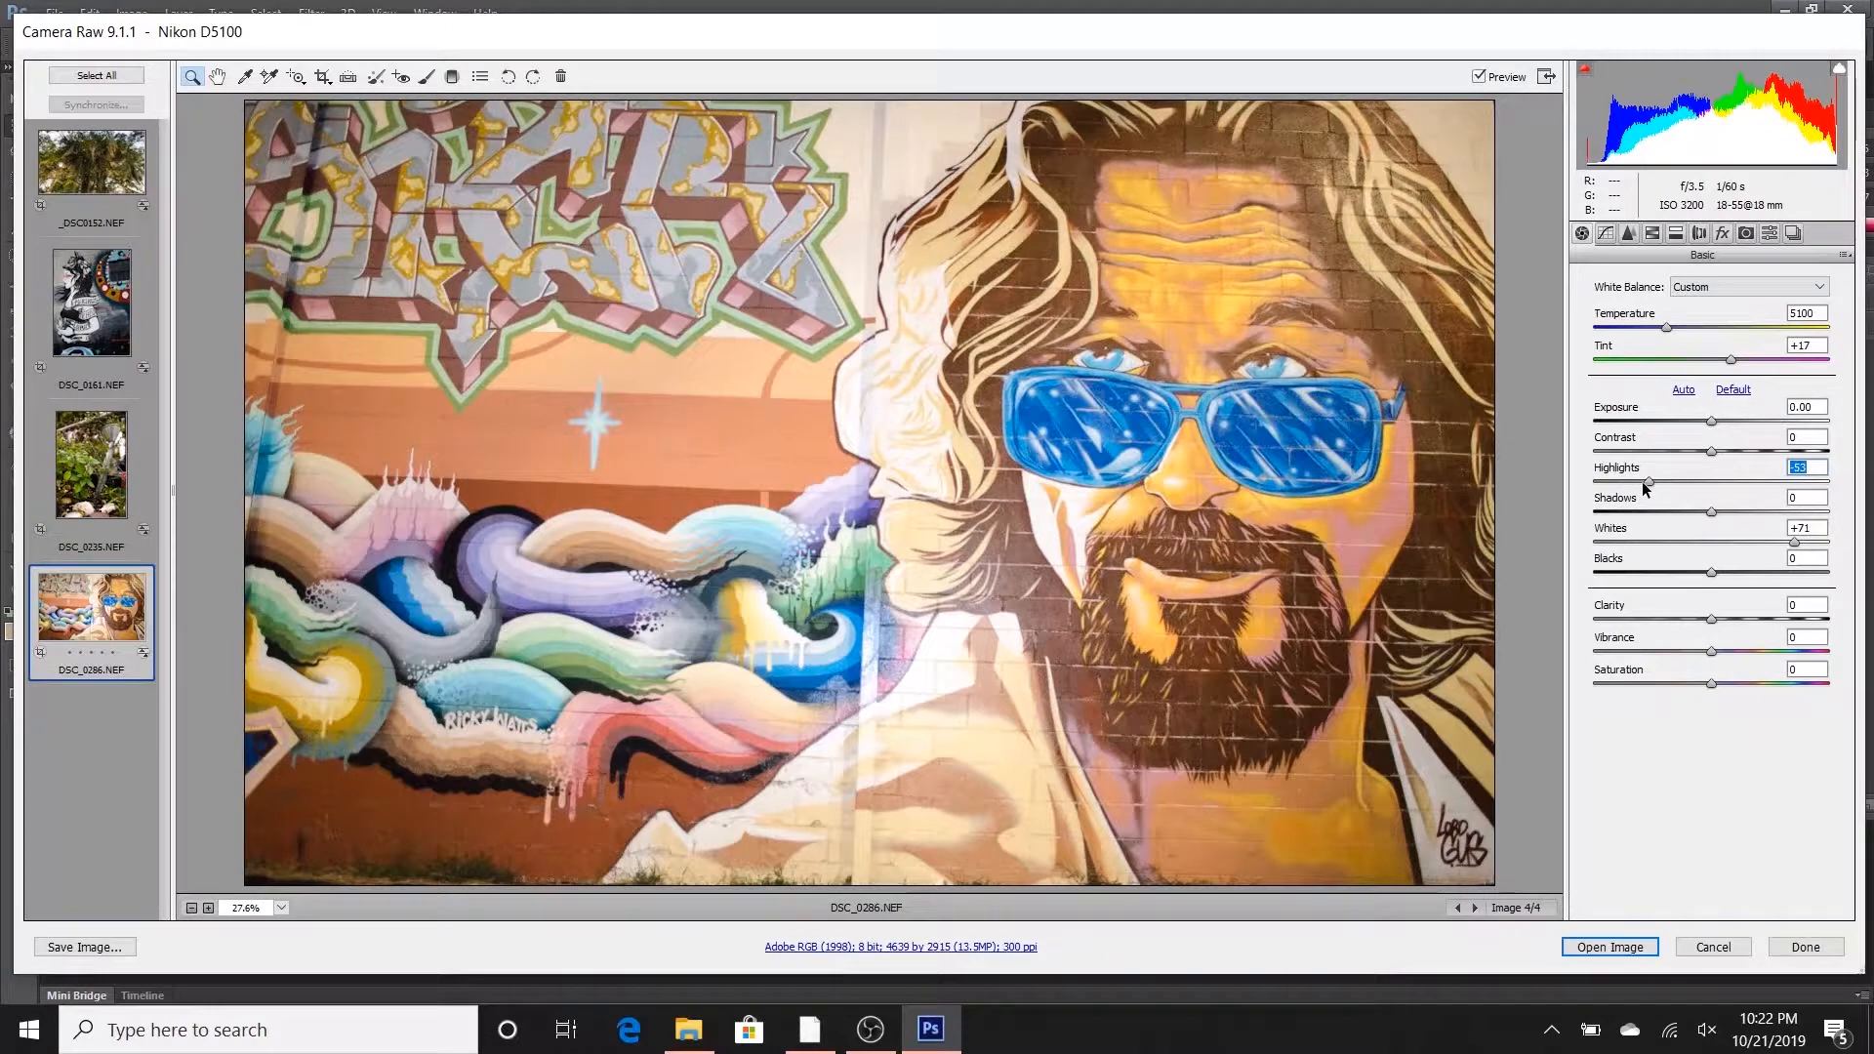
pyautogui.moveTo(1646, 485); pyautogui.dragTo(1606, 494)
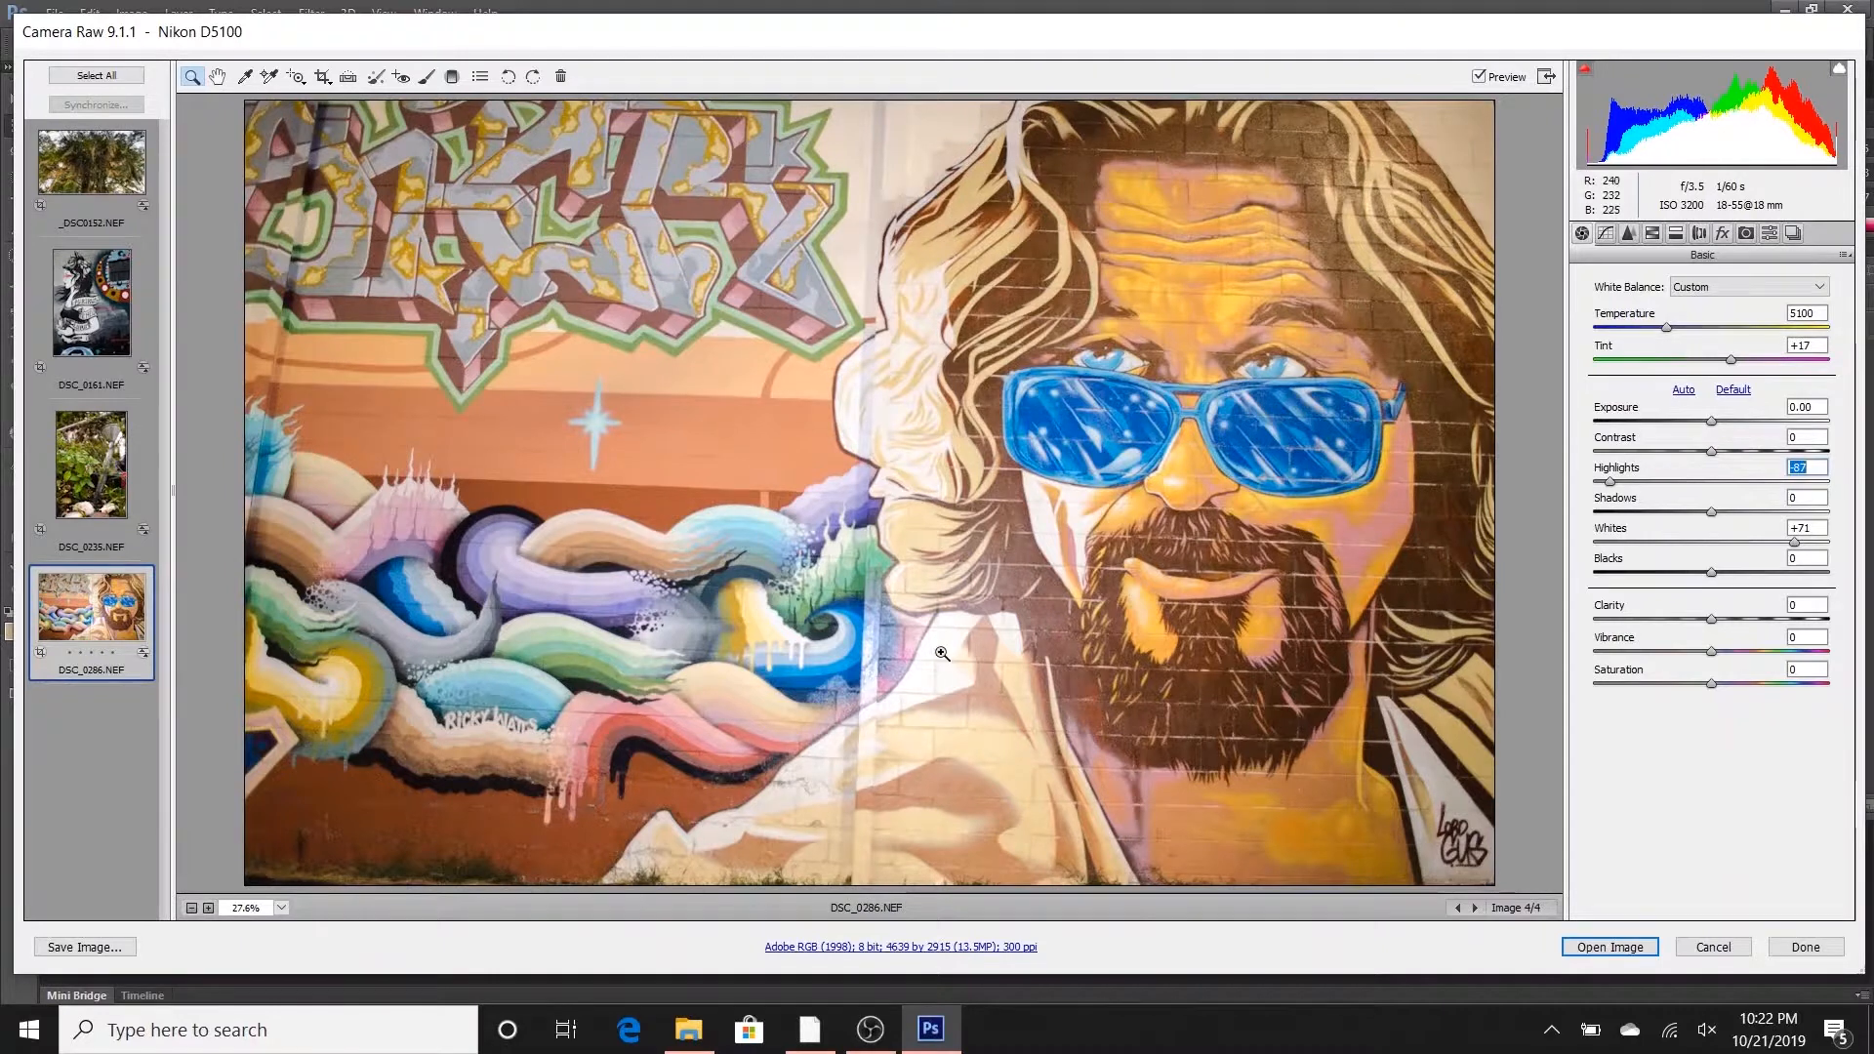
pyautogui.moveTo(1793, 542); pyautogui.dragTo(1782, 544)
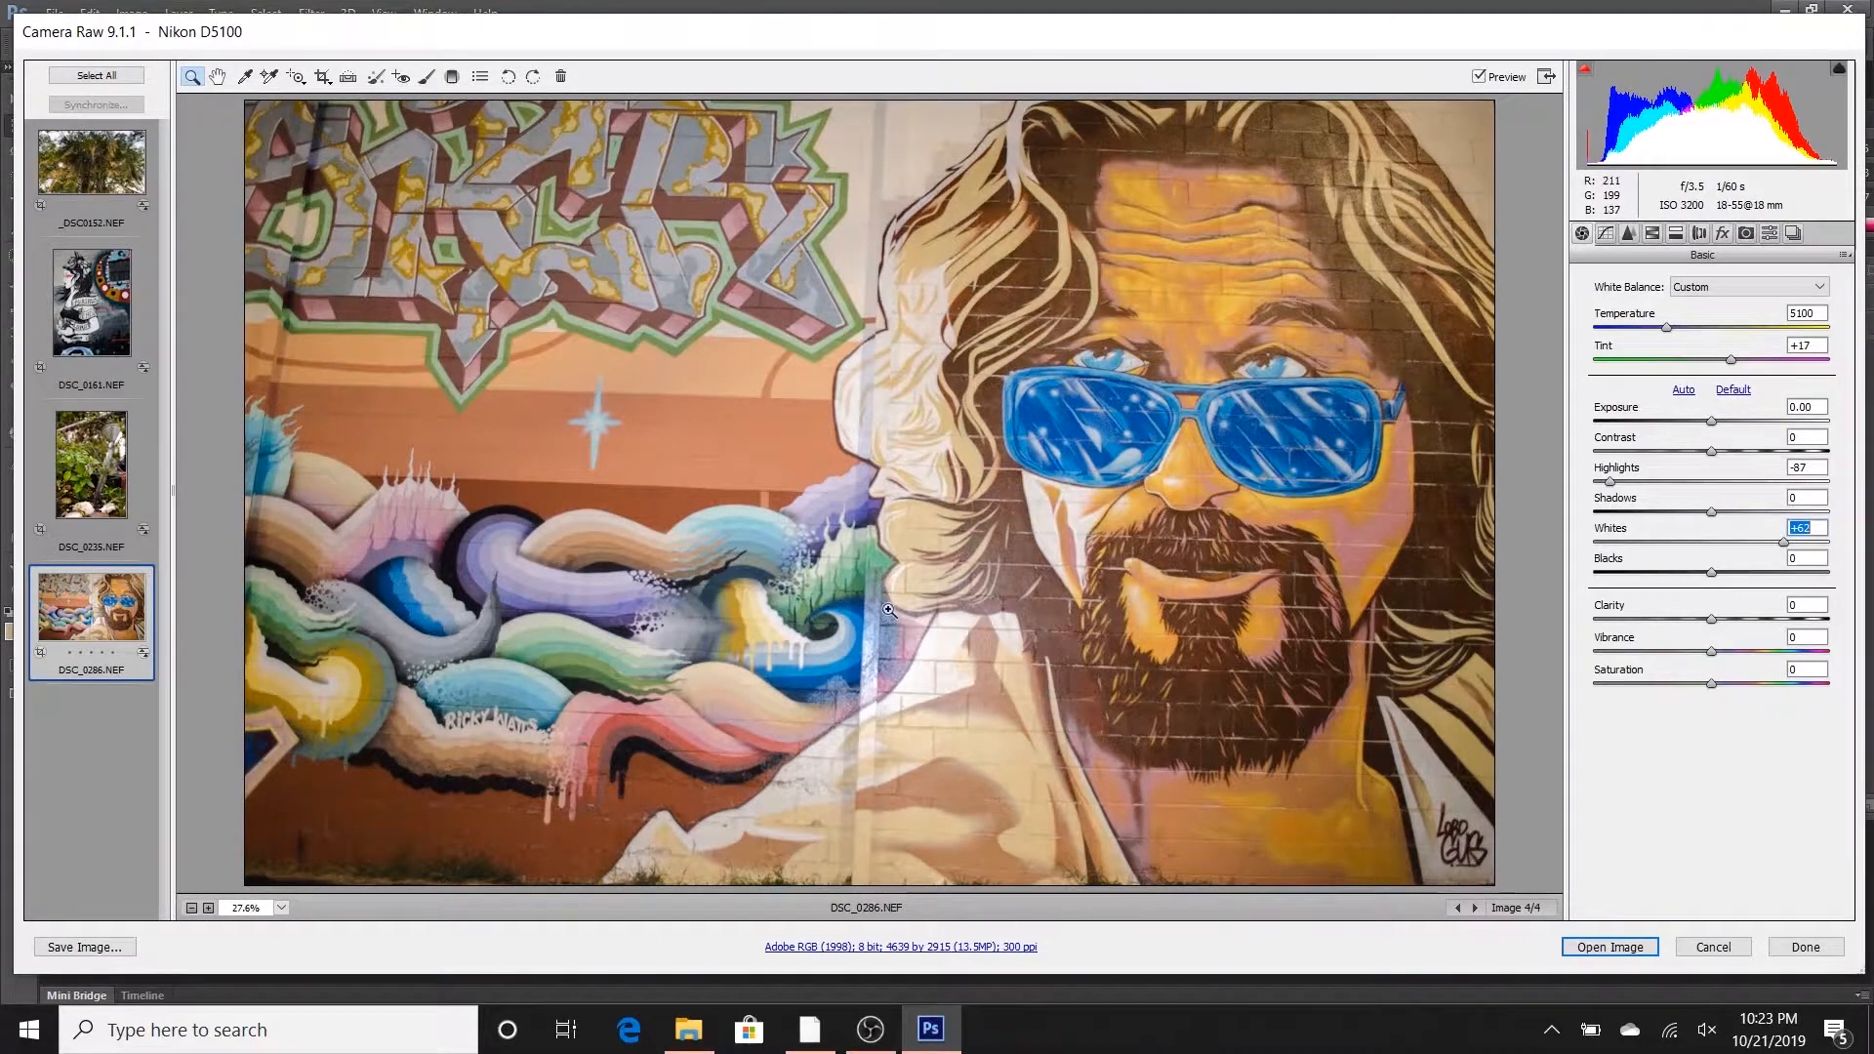
# - Lift the sunglasses mural's dark tones with Blacks +45 and Shadows +17, and set Exposure to -0.10
pyautogui.moveTo(1704, 574); pyautogui.dragTo(1765, 570)
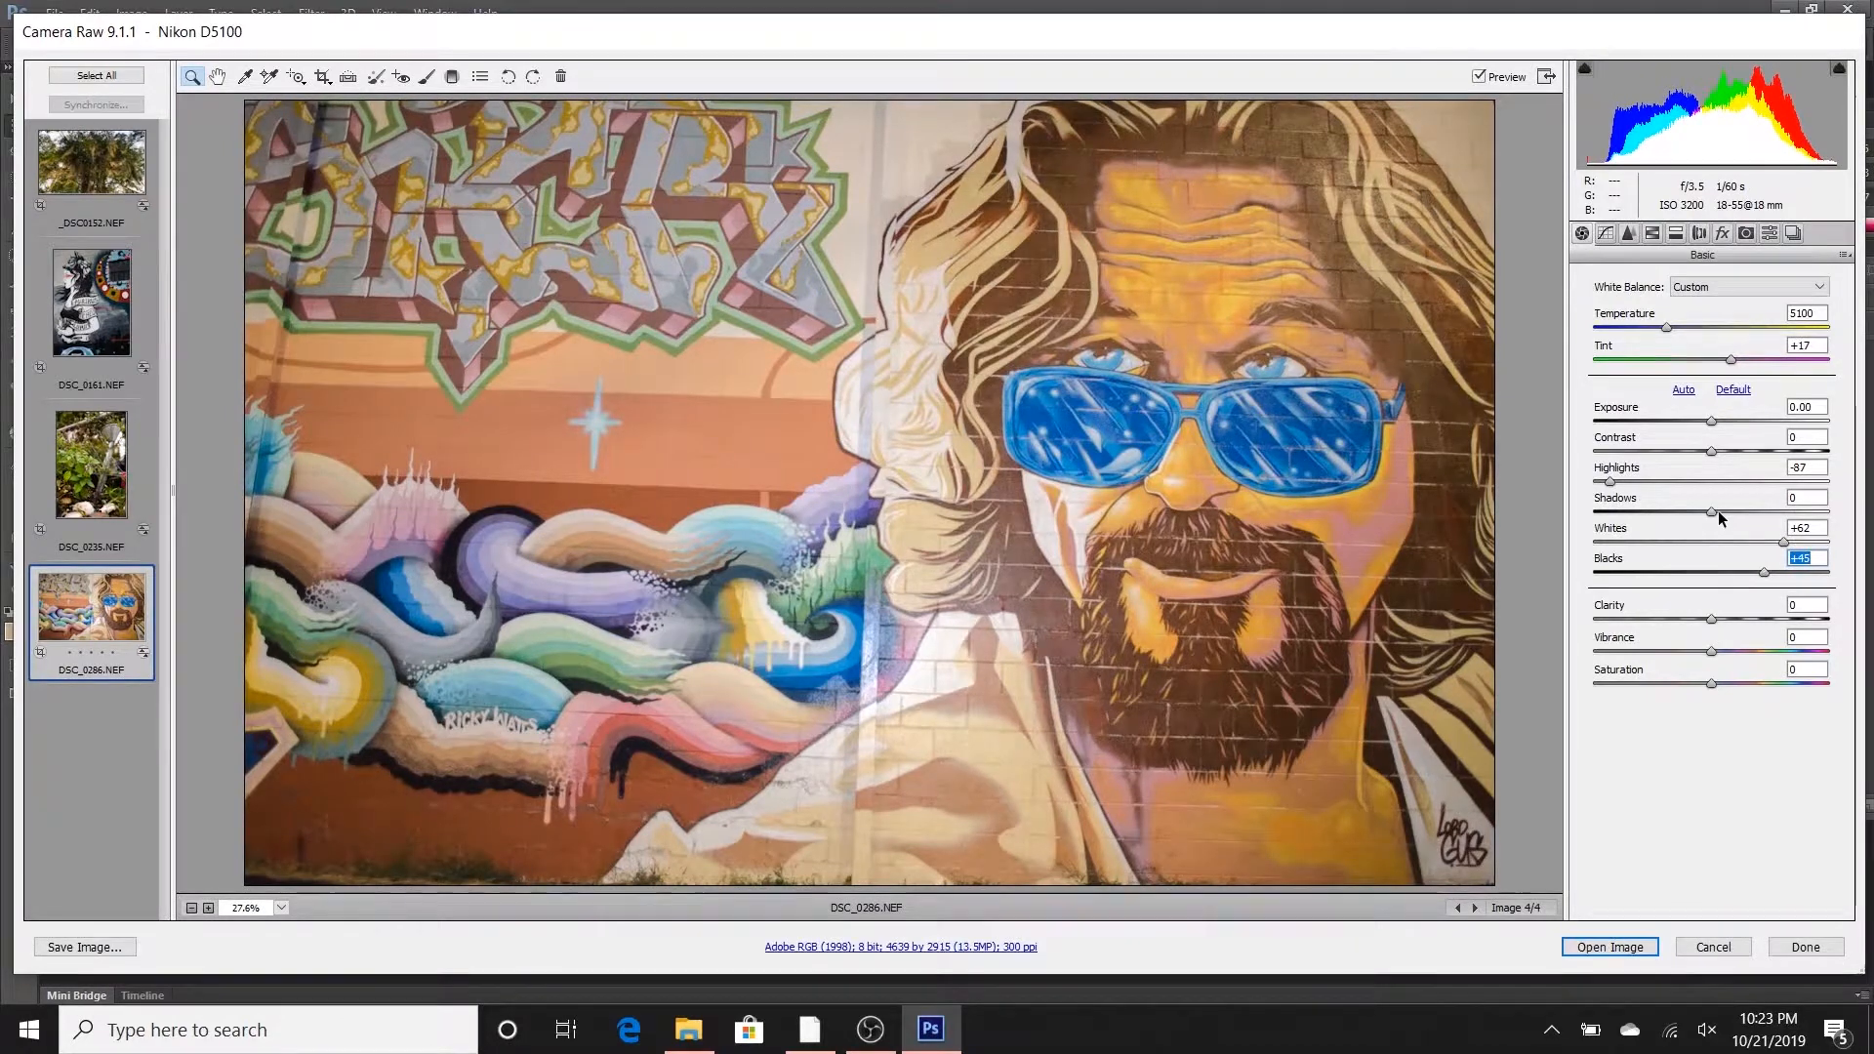
pyautogui.moveTo(1711, 512); pyautogui.dragTo(1729, 510)
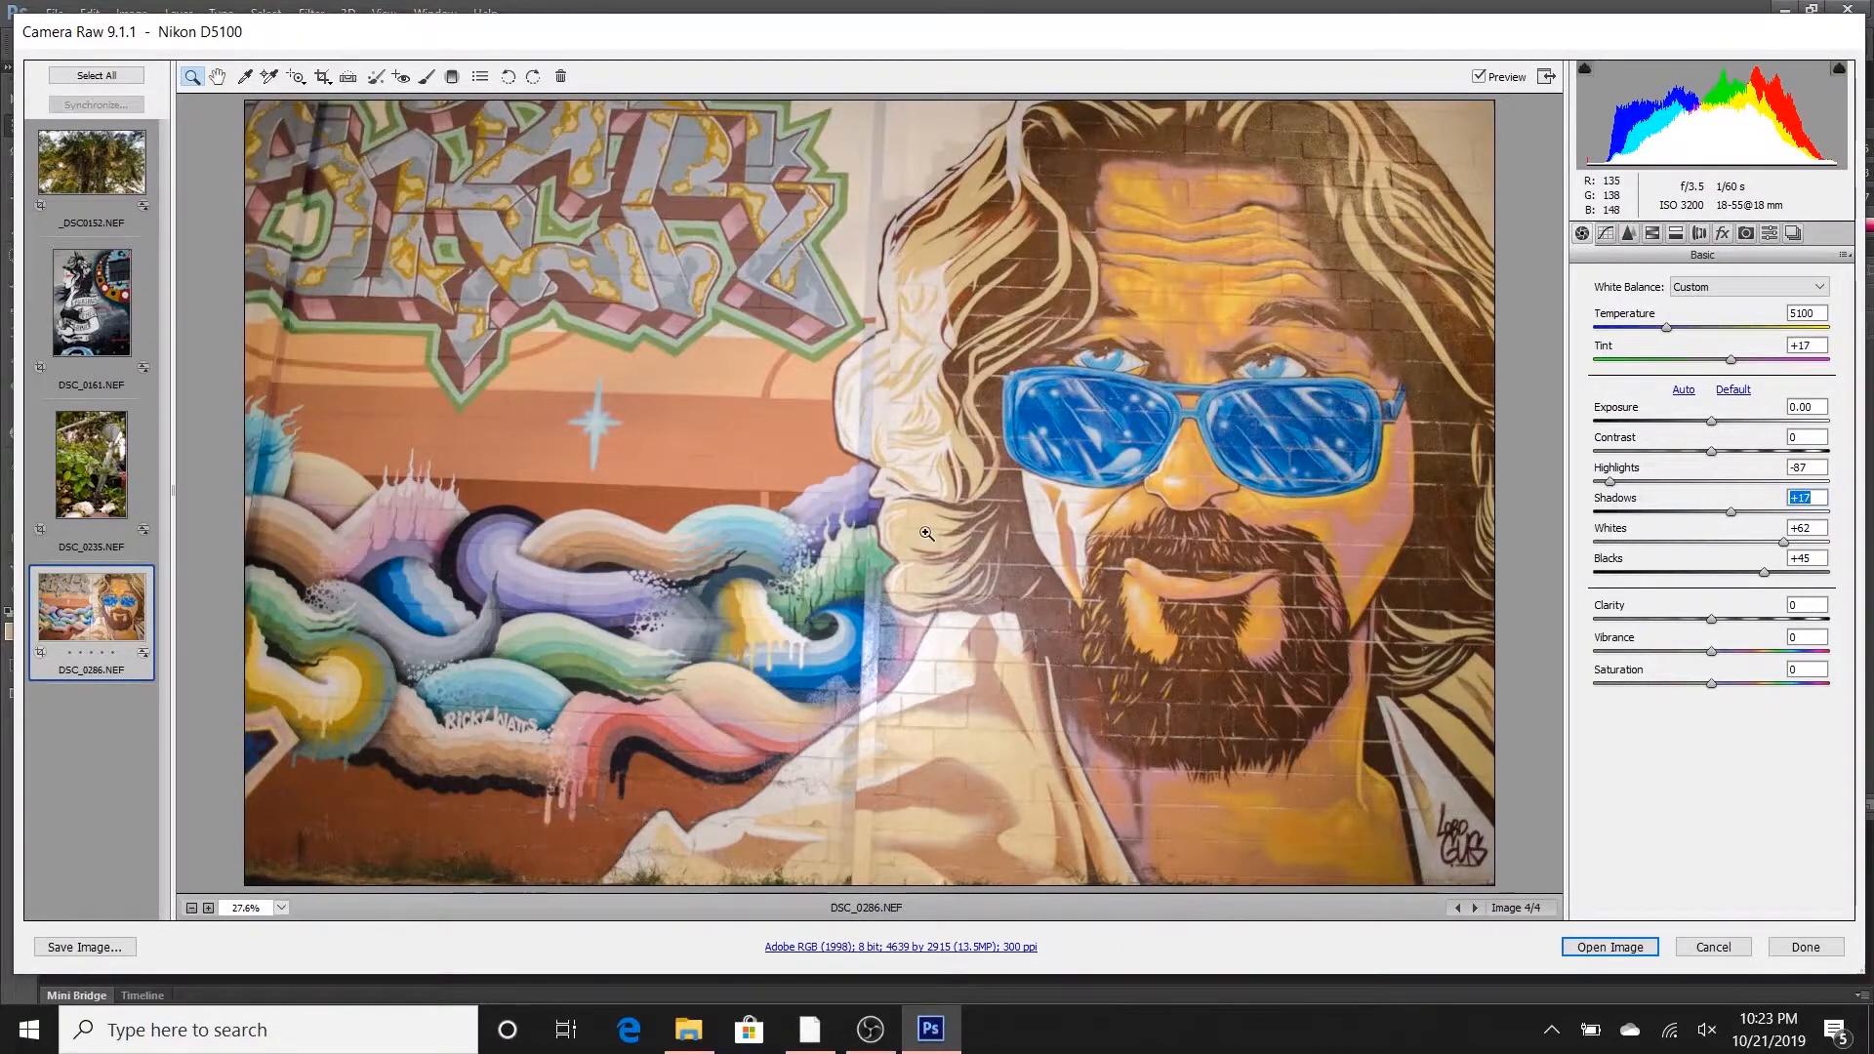
pyautogui.click(1712, 422)
pyautogui.moveTo(1712, 420); pyautogui.dragTo(1709, 420)
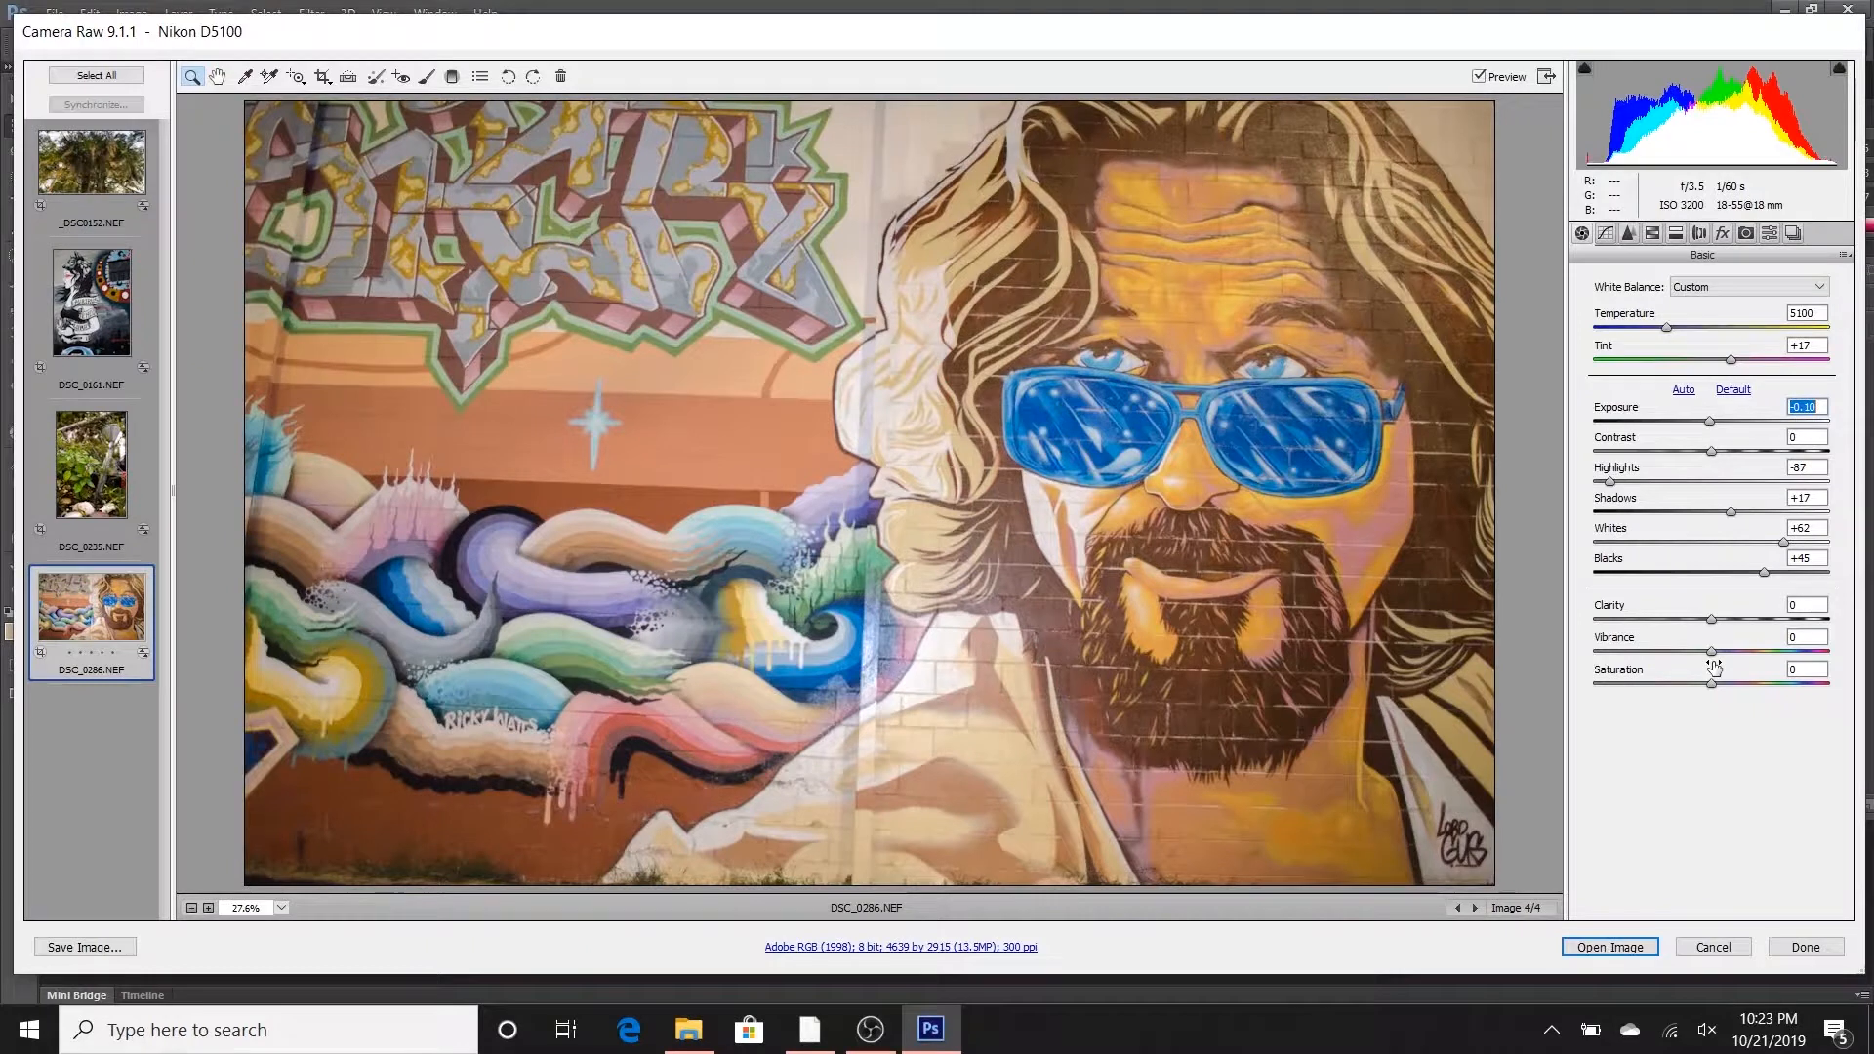
# - Set the sunglasses mural's Contrast to +24, Clarity to +23, Vibrance to +6 and Saturation to +8
pyautogui.click(1710, 453)
pyautogui.moveTo(1708, 454); pyautogui.dragTo(1739, 452)
pyautogui.moveTo(1710, 621); pyautogui.dragTo(1738, 624)
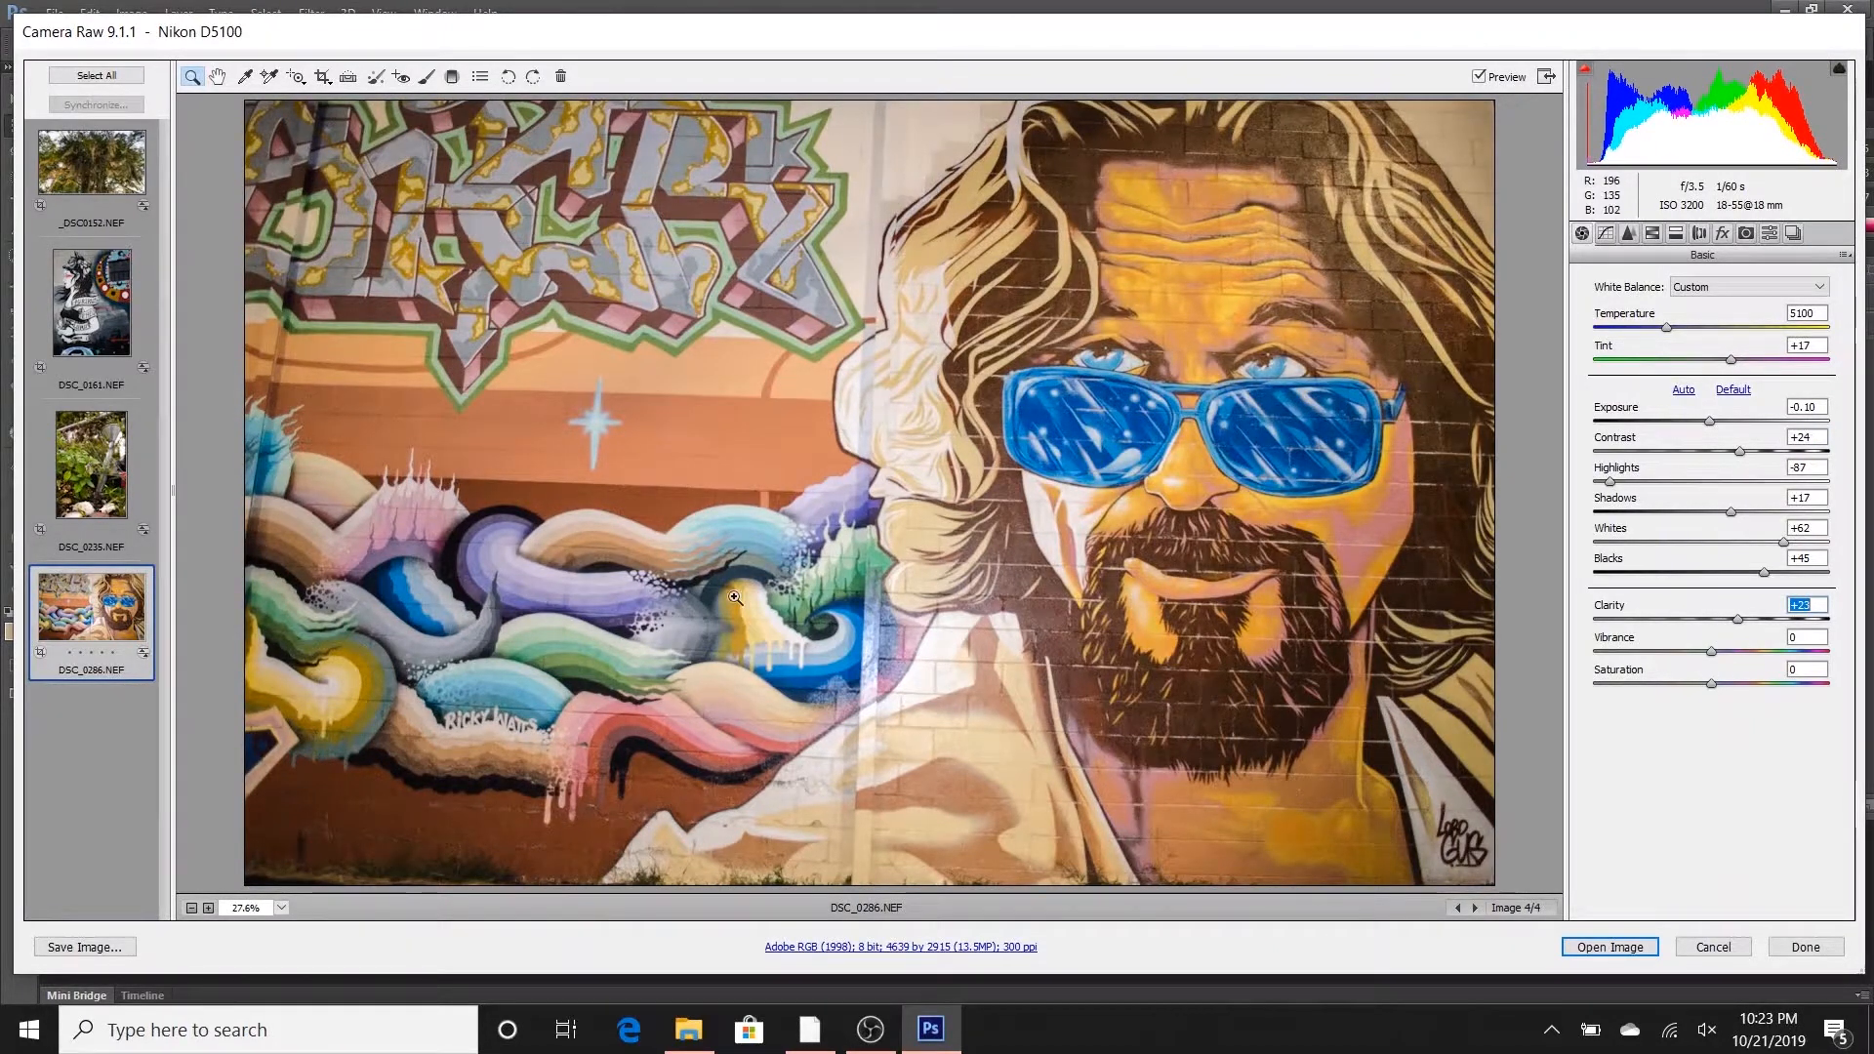
pyautogui.moveTo(1709, 654); pyautogui.dragTo(1722, 682)
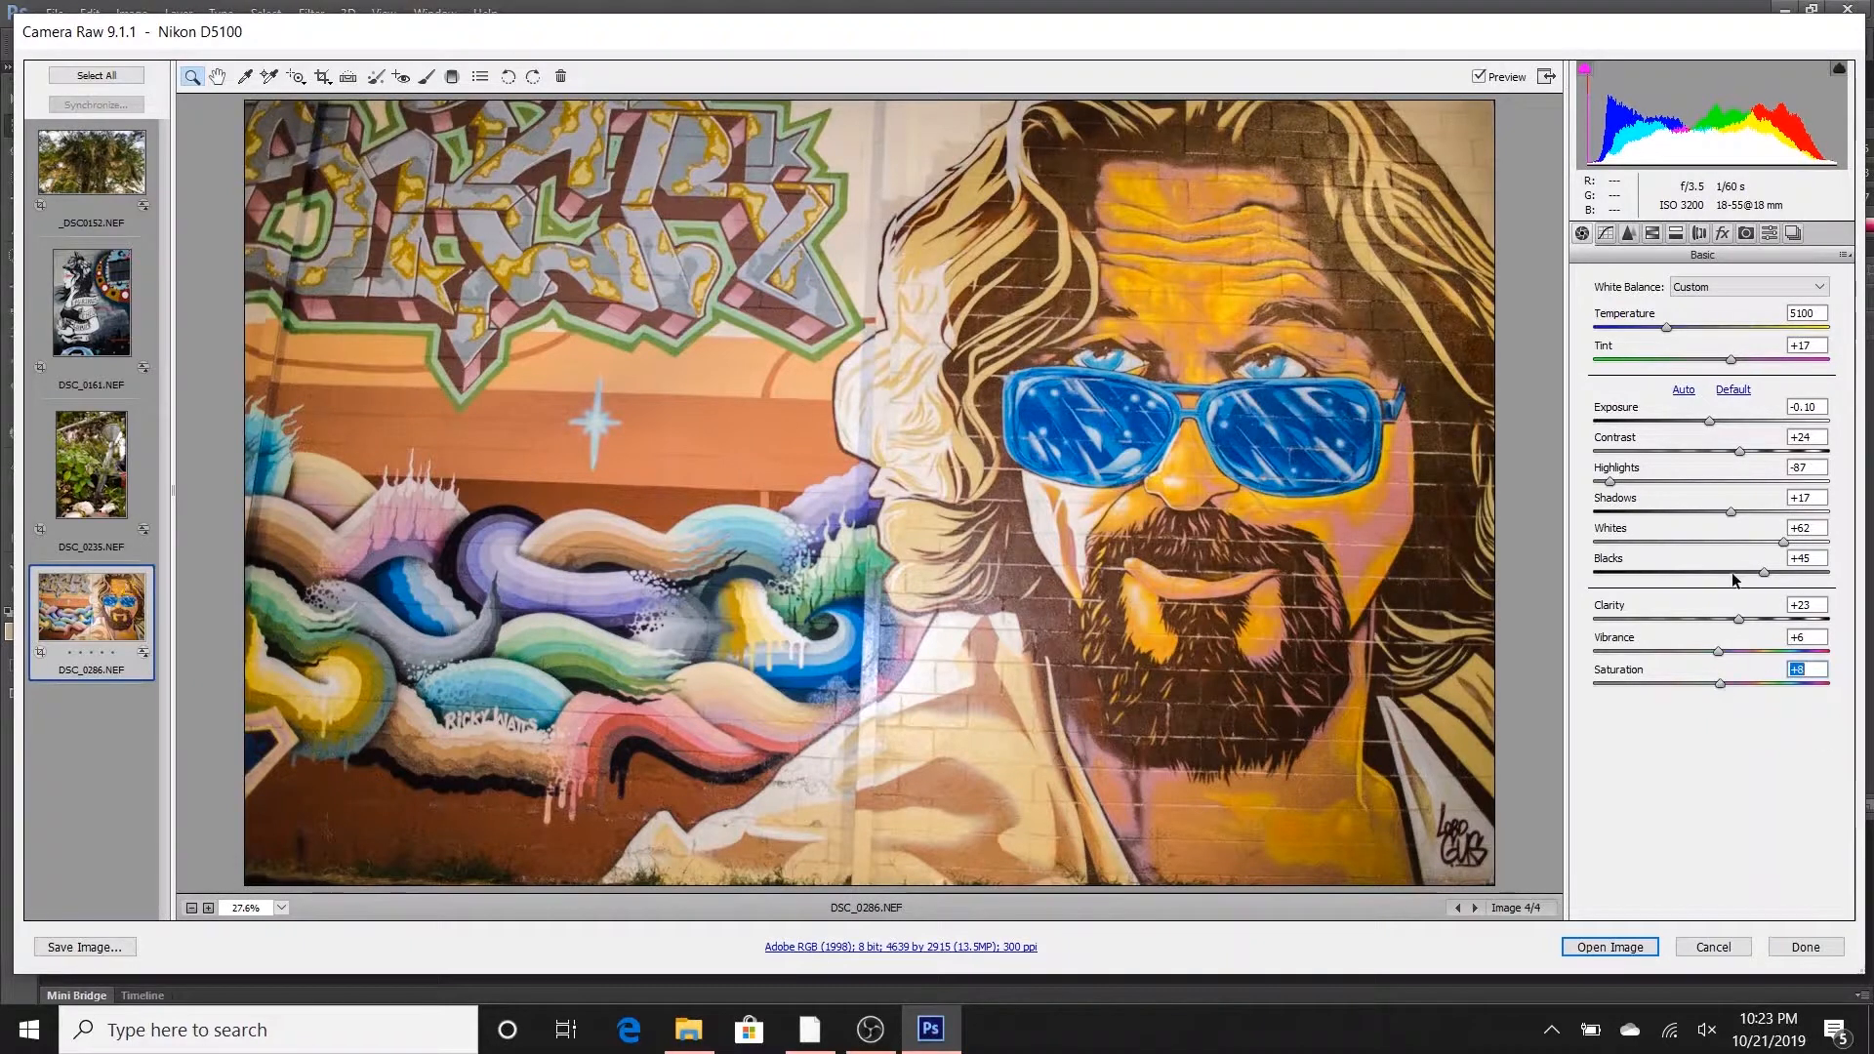
# - Cool the sunglasses mural with Temperature 4700 and Tint +5, and raise its Exposure to +0.15
pyautogui.moveTo(1665, 334); pyautogui.dragTo(1657, 337)
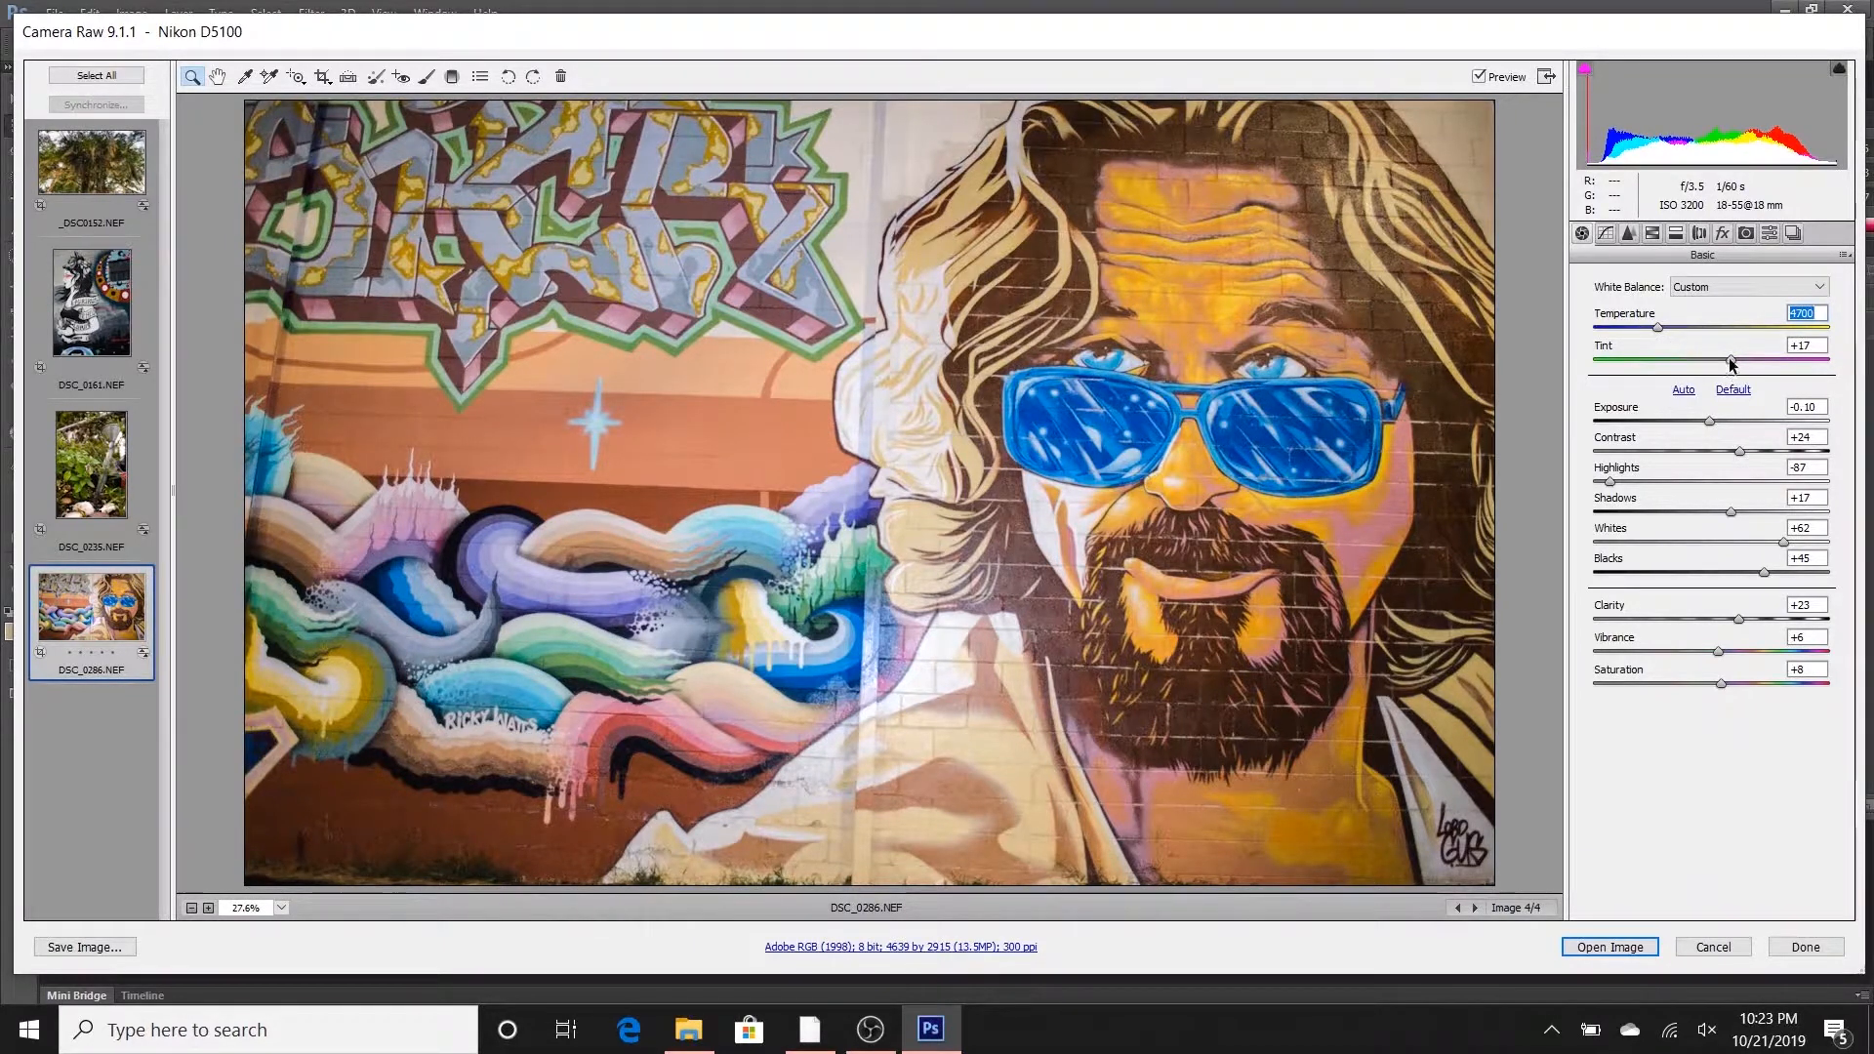
pyautogui.moveTo(1724, 369); pyautogui.dragTo(1718, 367)
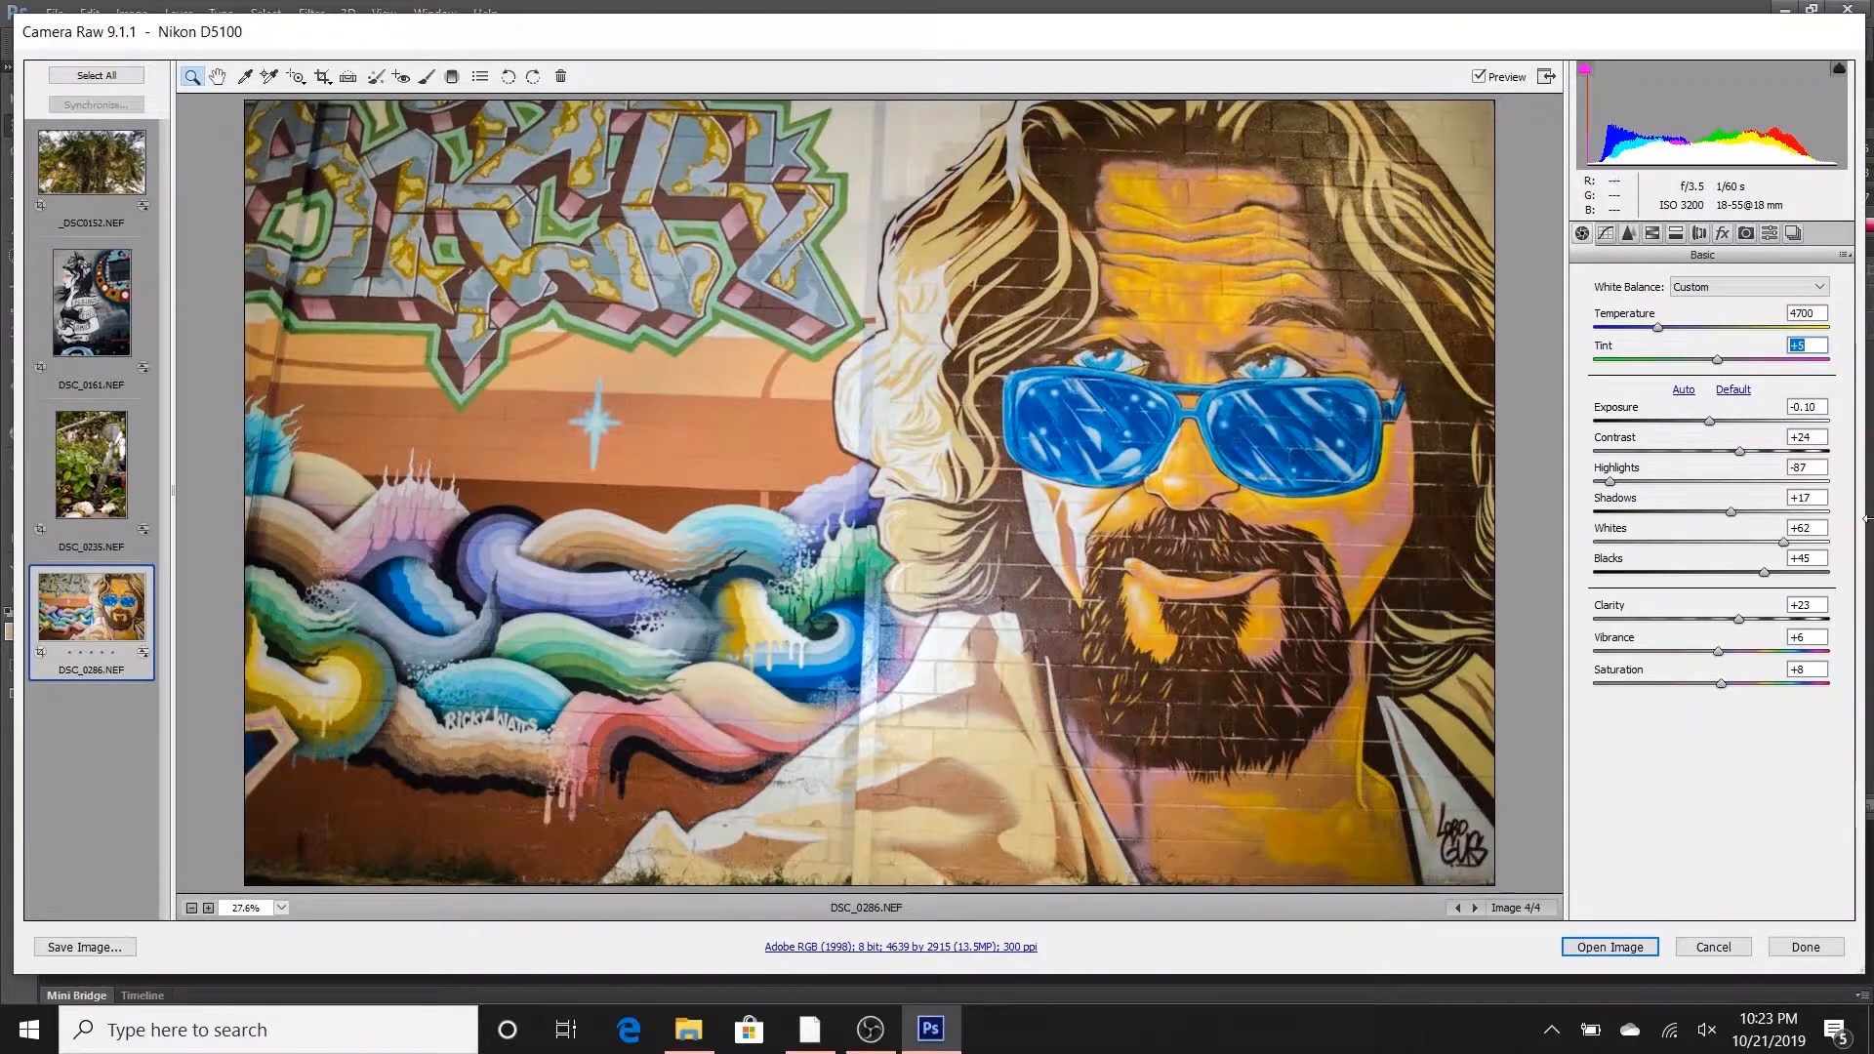
pyautogui.click(1709, 421)
pyautogui.moveTo(1709, 421); pyautogui.dragTo(1711, 421)
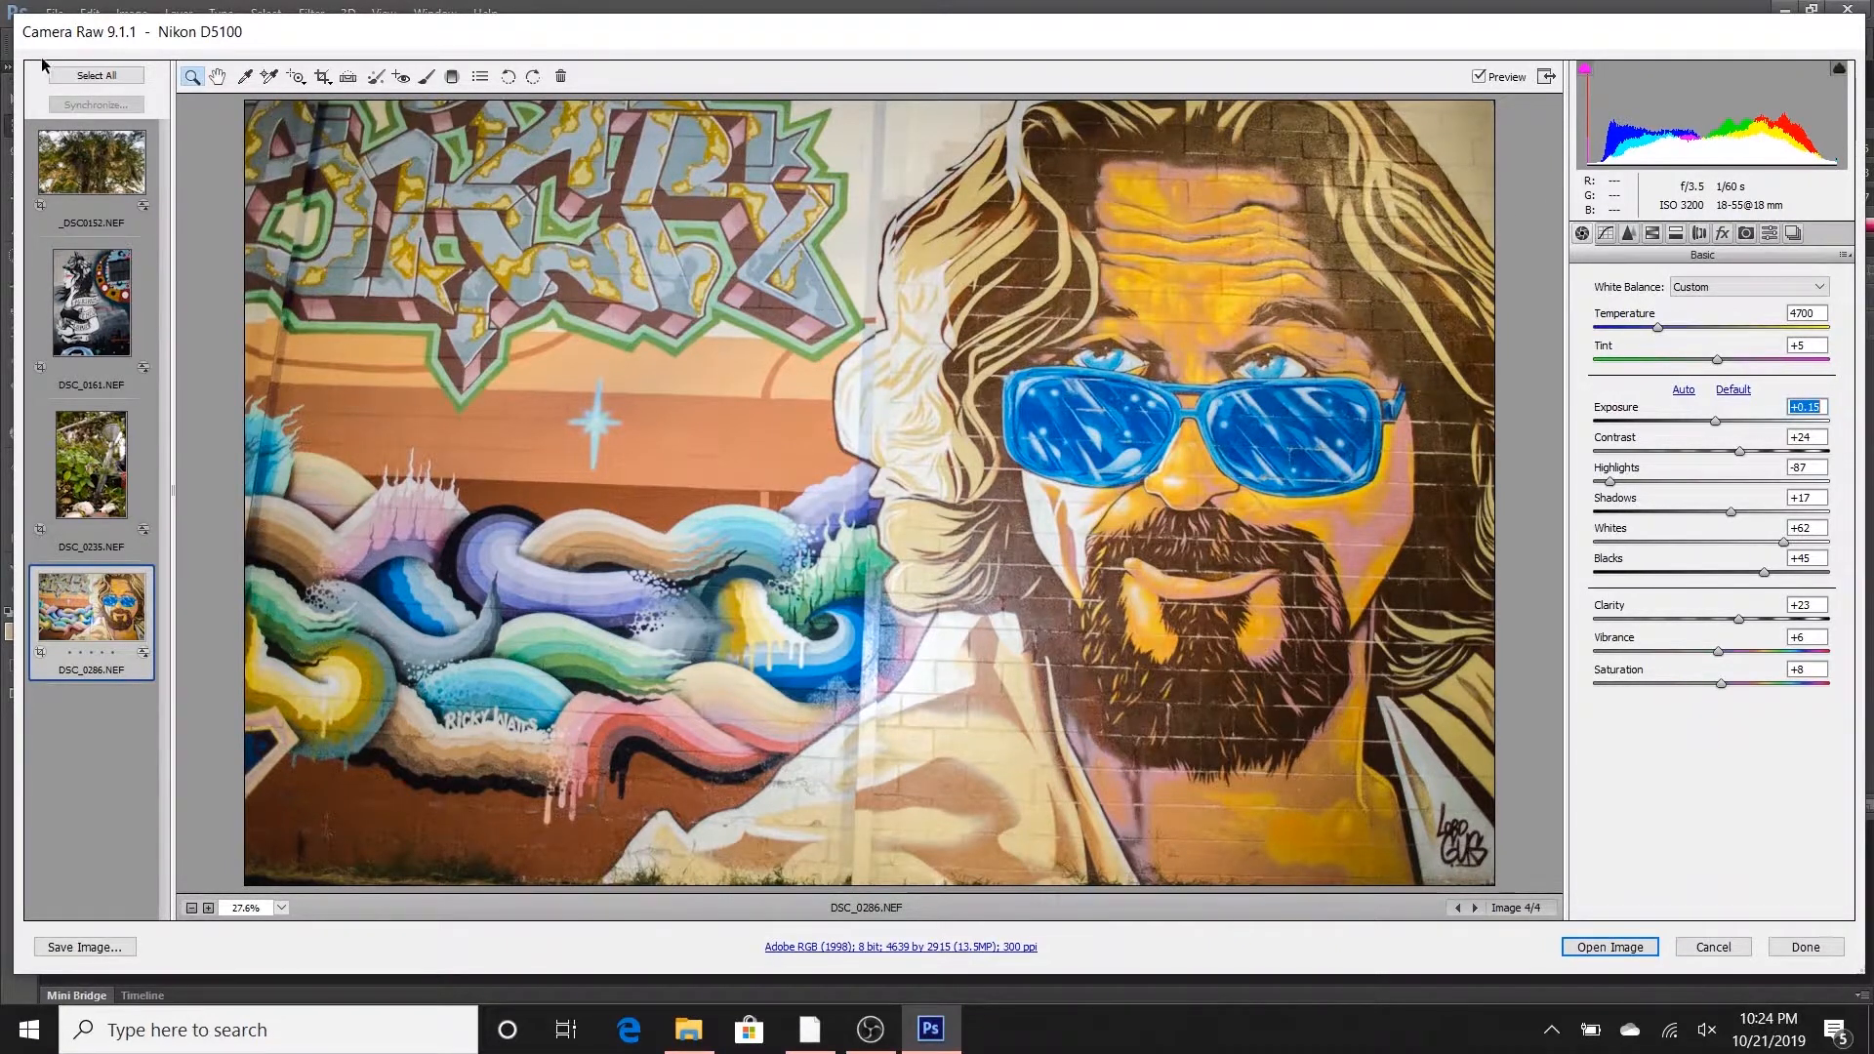
# - Select all four photos for saving and set the destination to New folder inside Photos for Tutorial
pyautogui.click(103, 79)
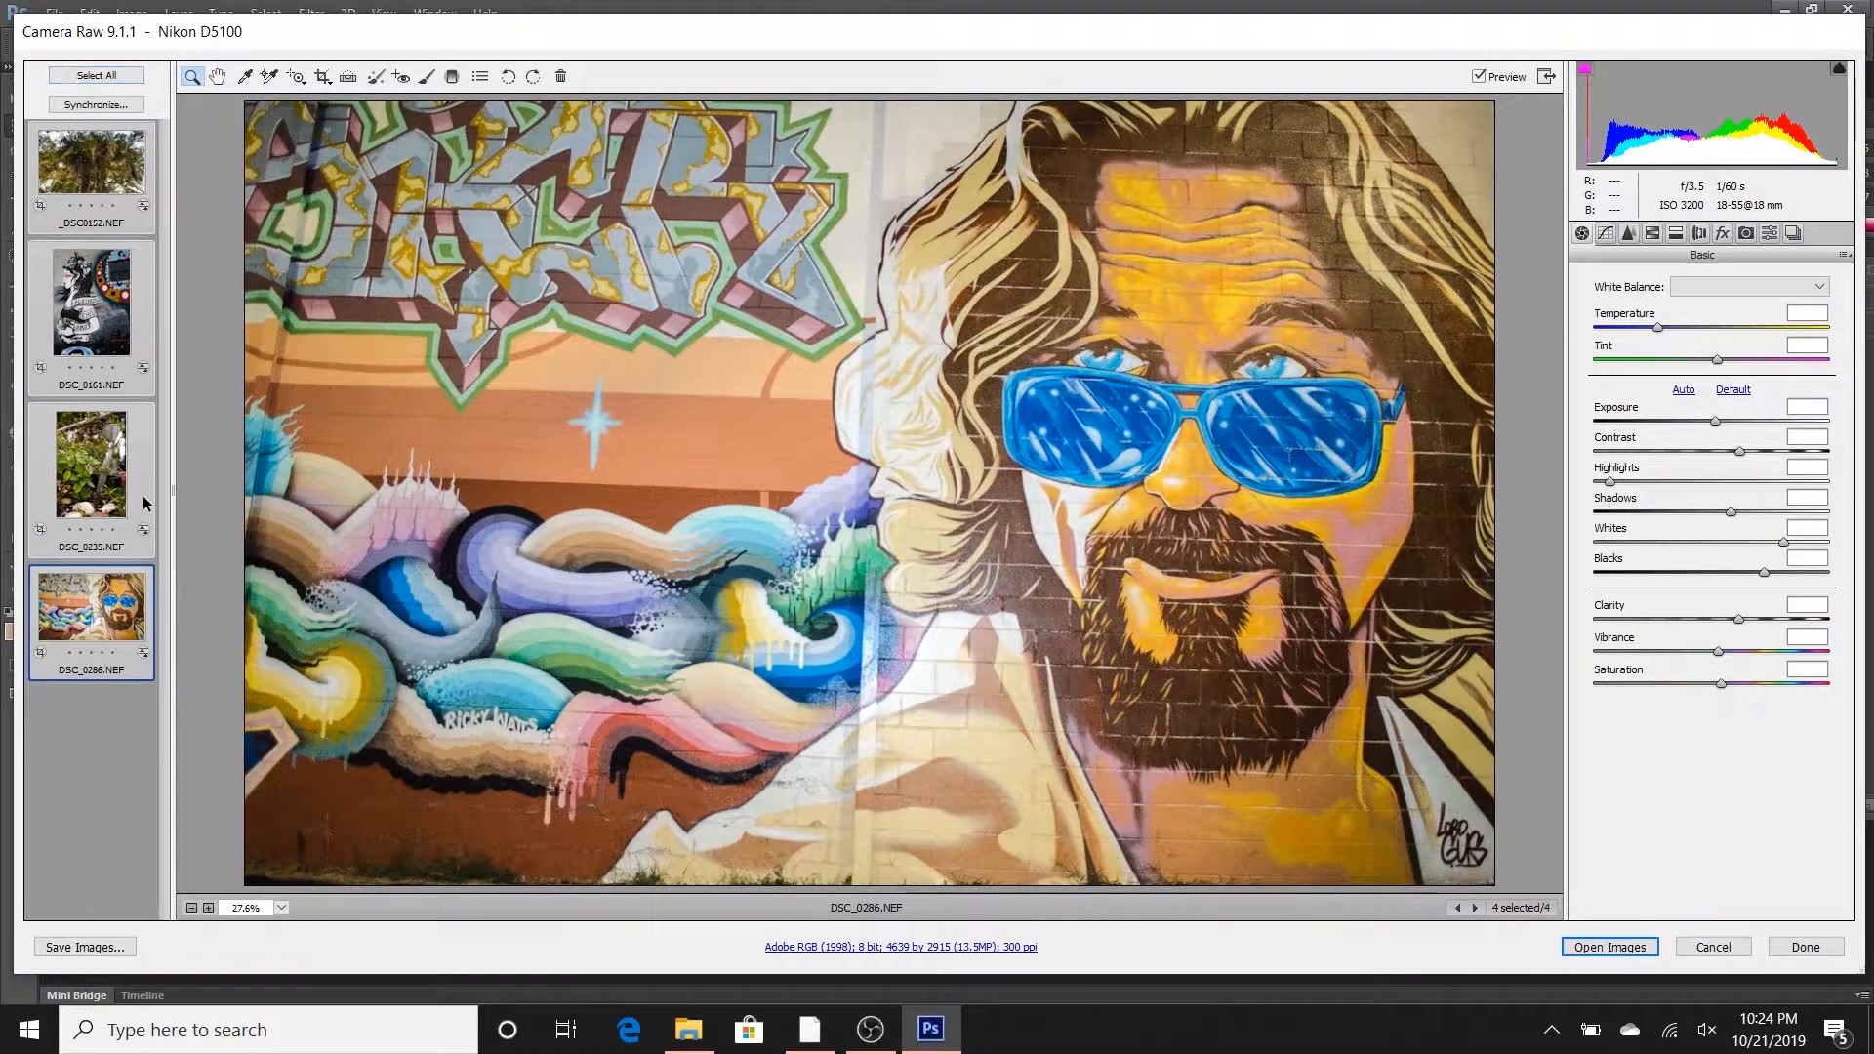
pyautogui.click(88, 947)
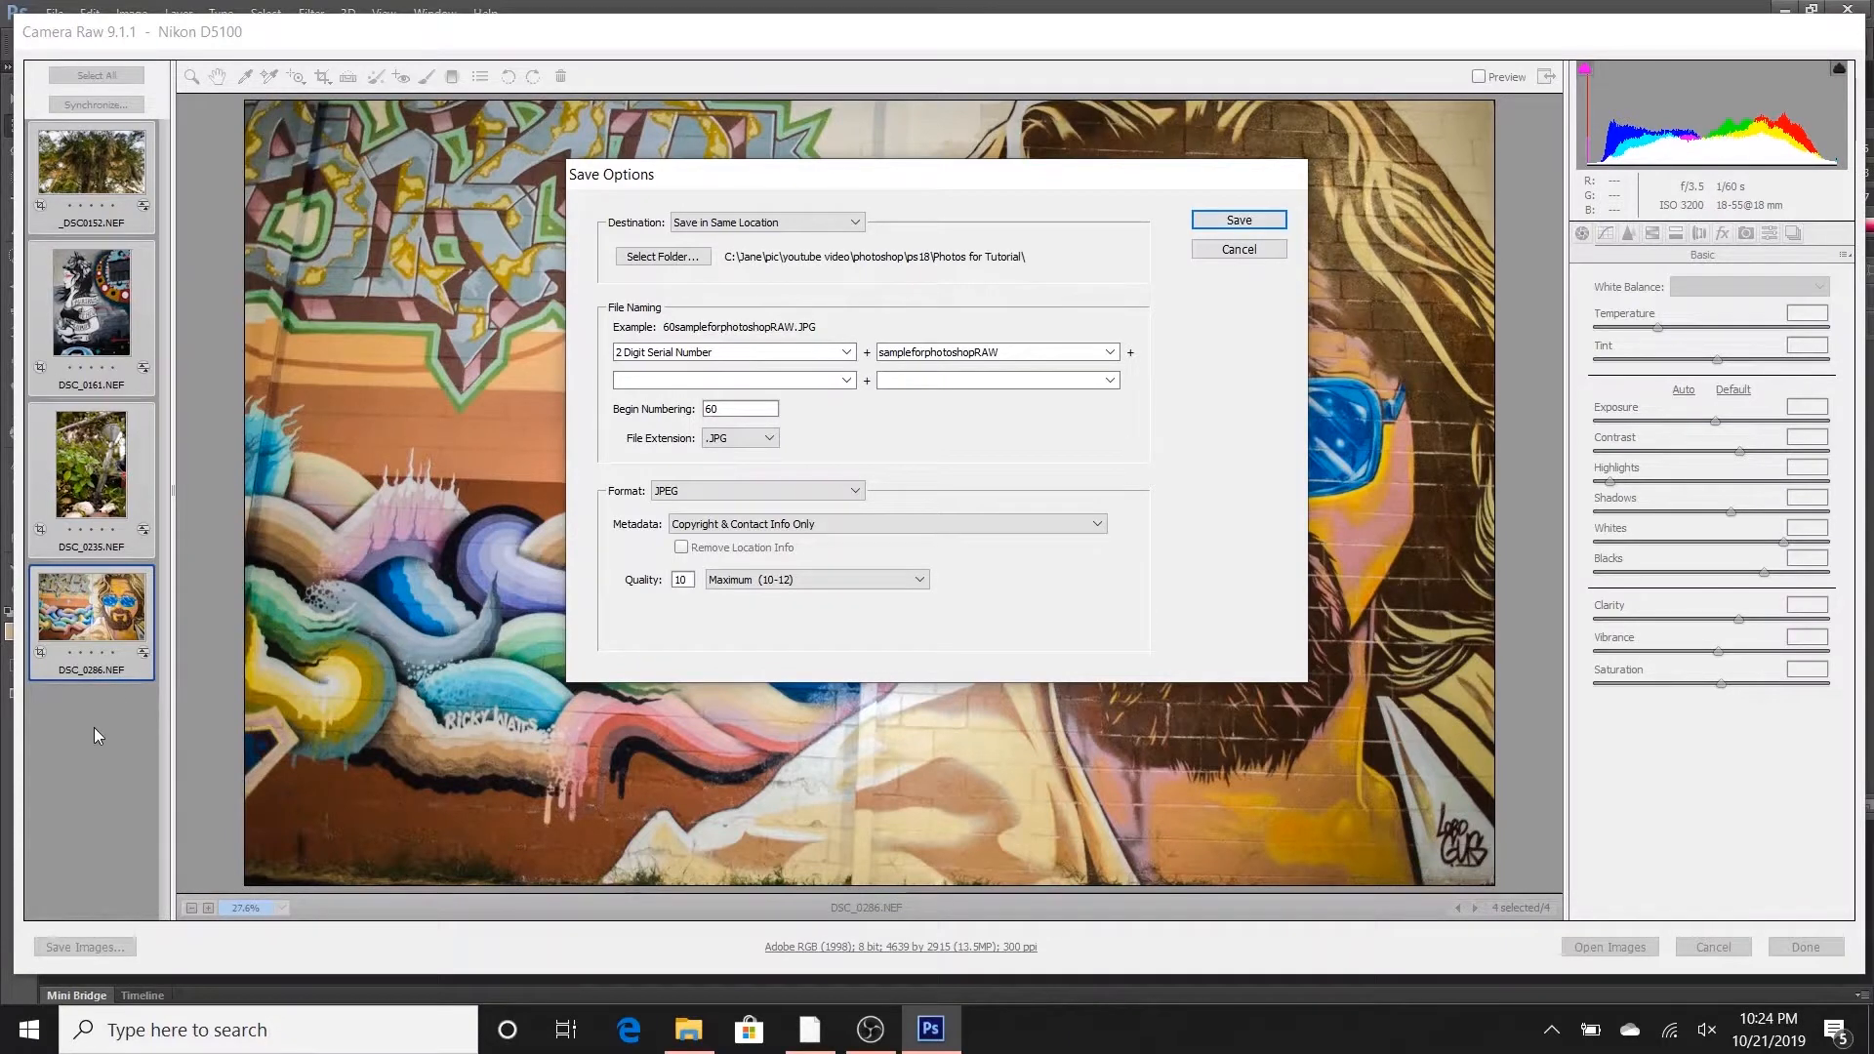
pyautogui.click(786, 222)
pyautogui.click(768, 239)
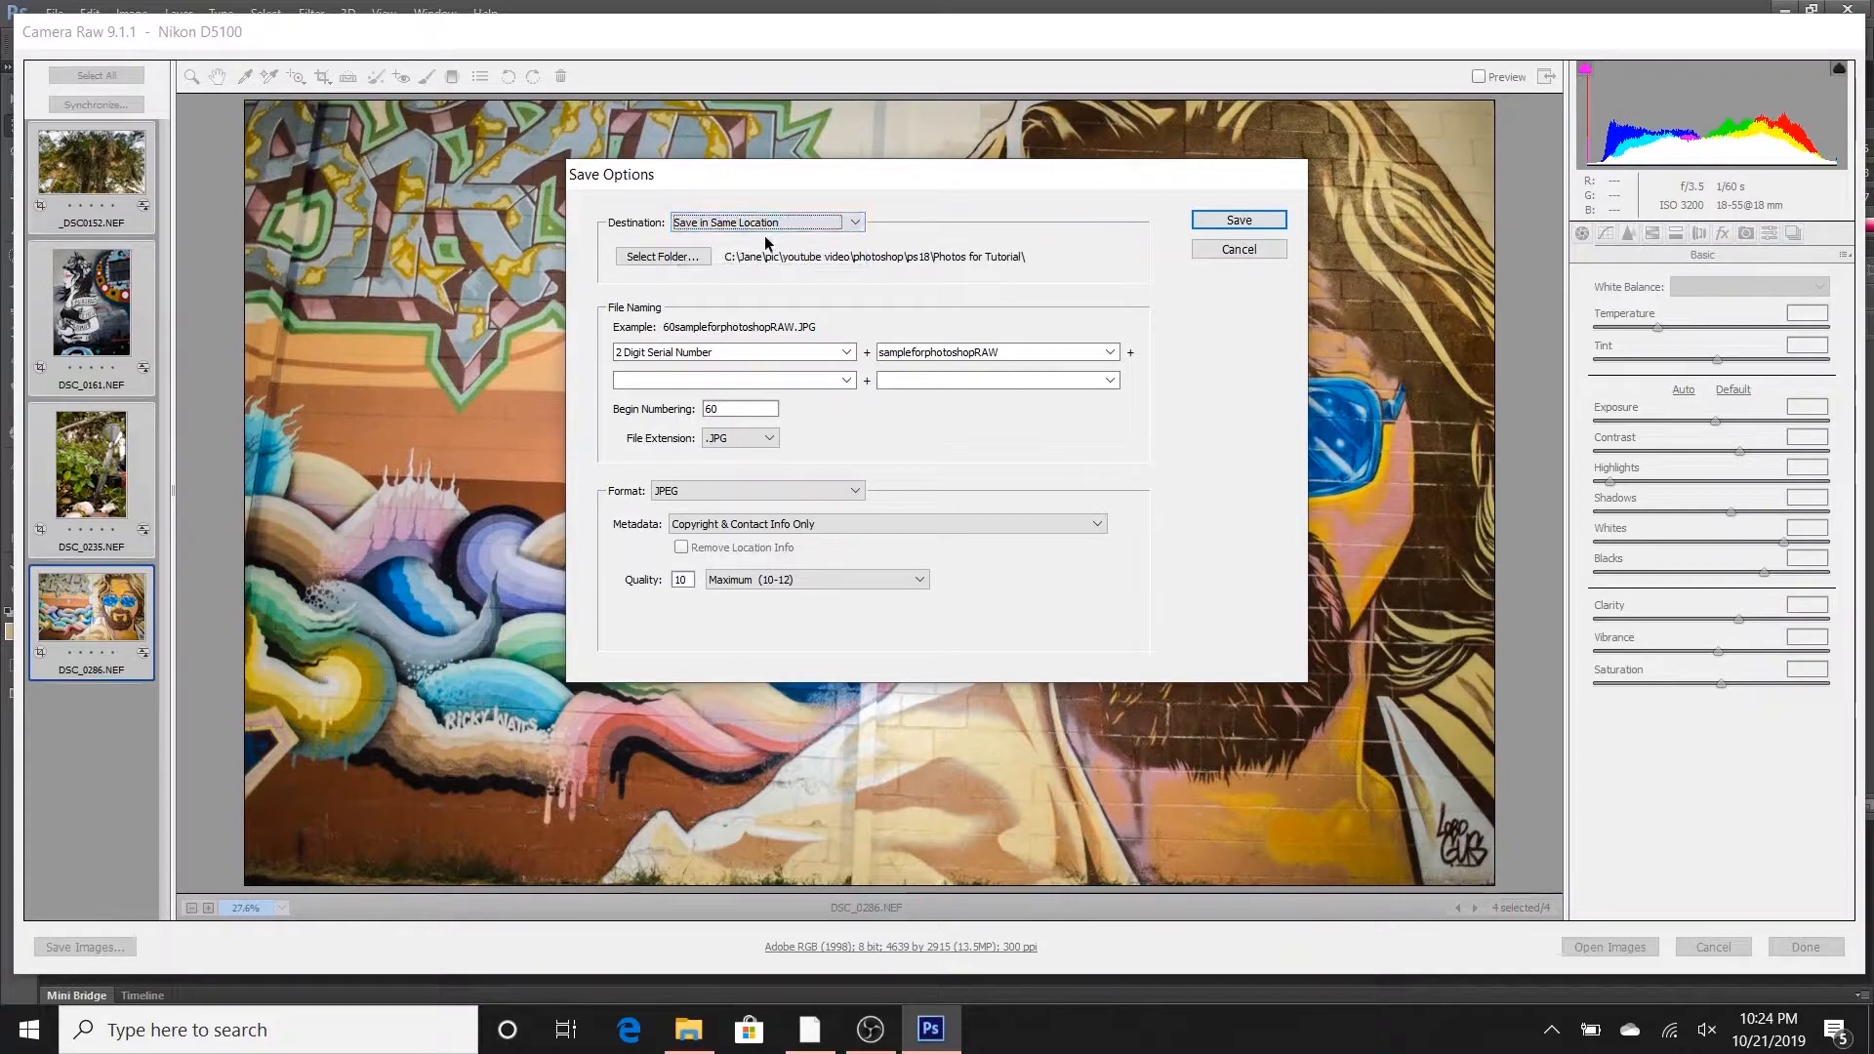
pyautogui.click(664, 255)
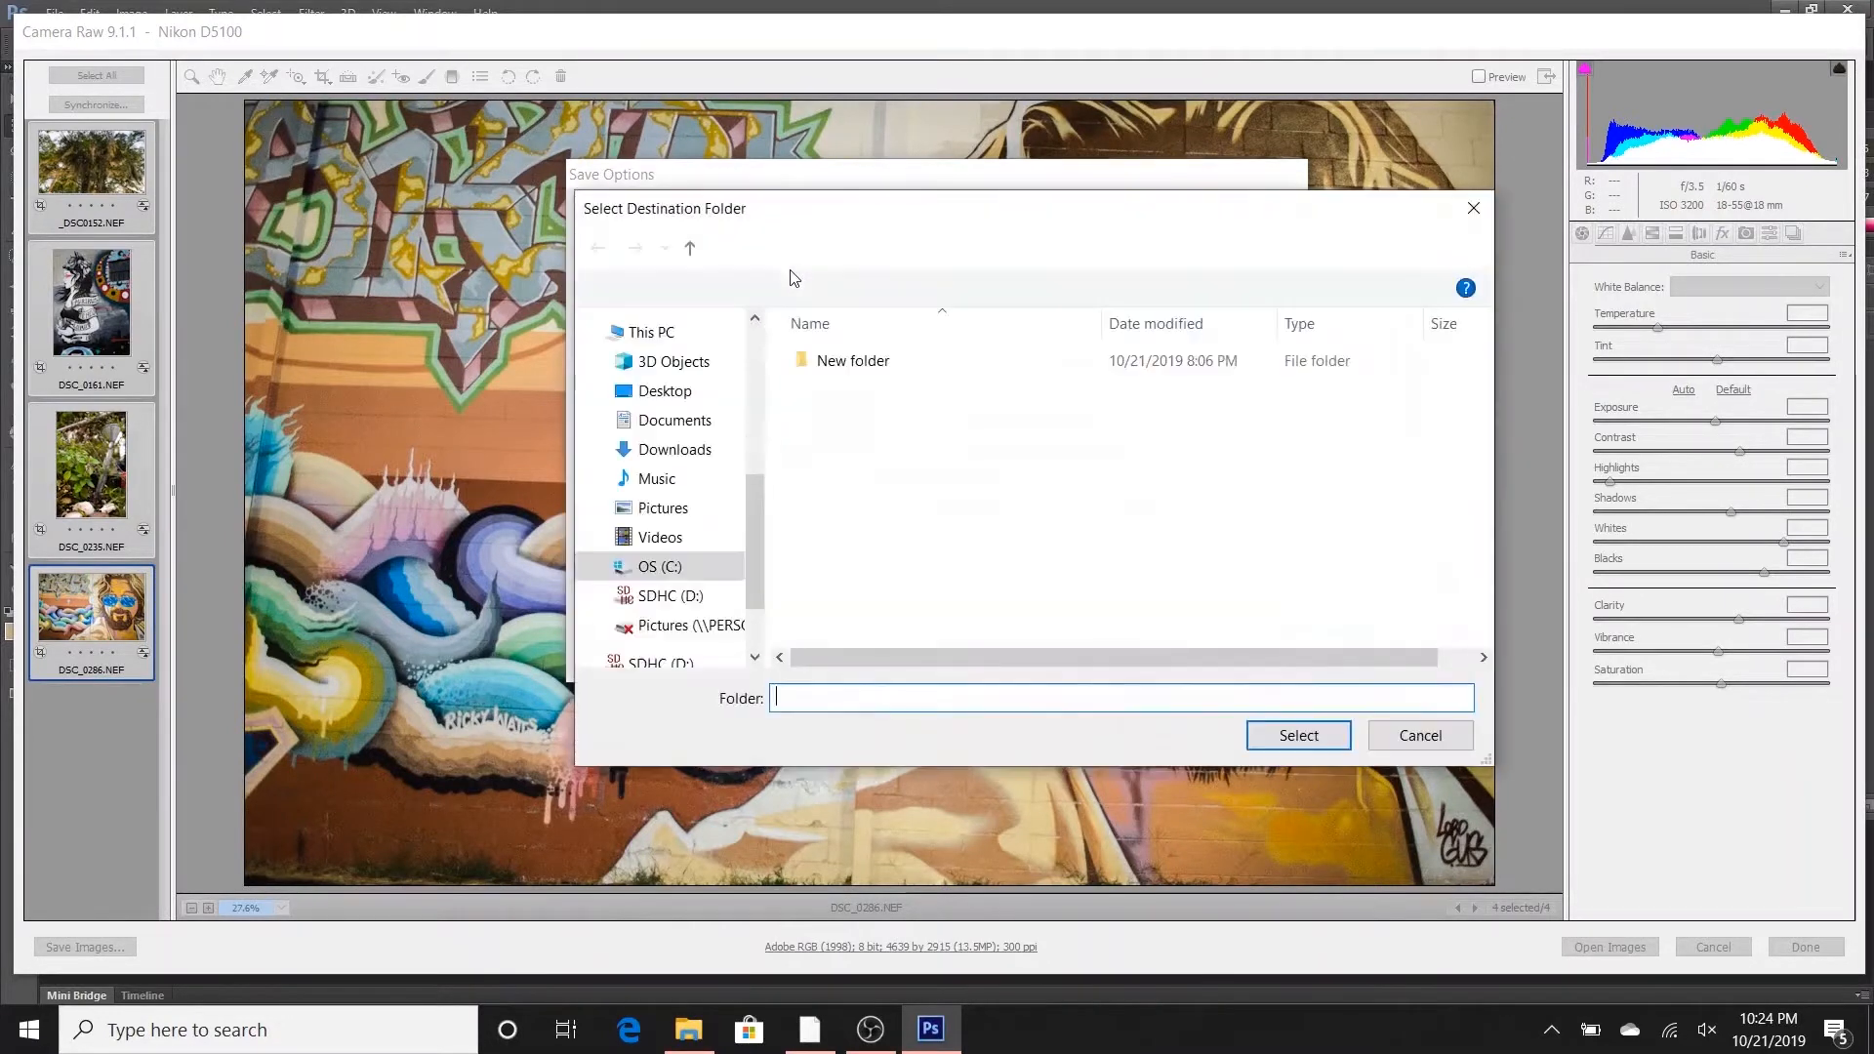
pyautogui.click(867, 367)
pyautogui.click(1310, 747)
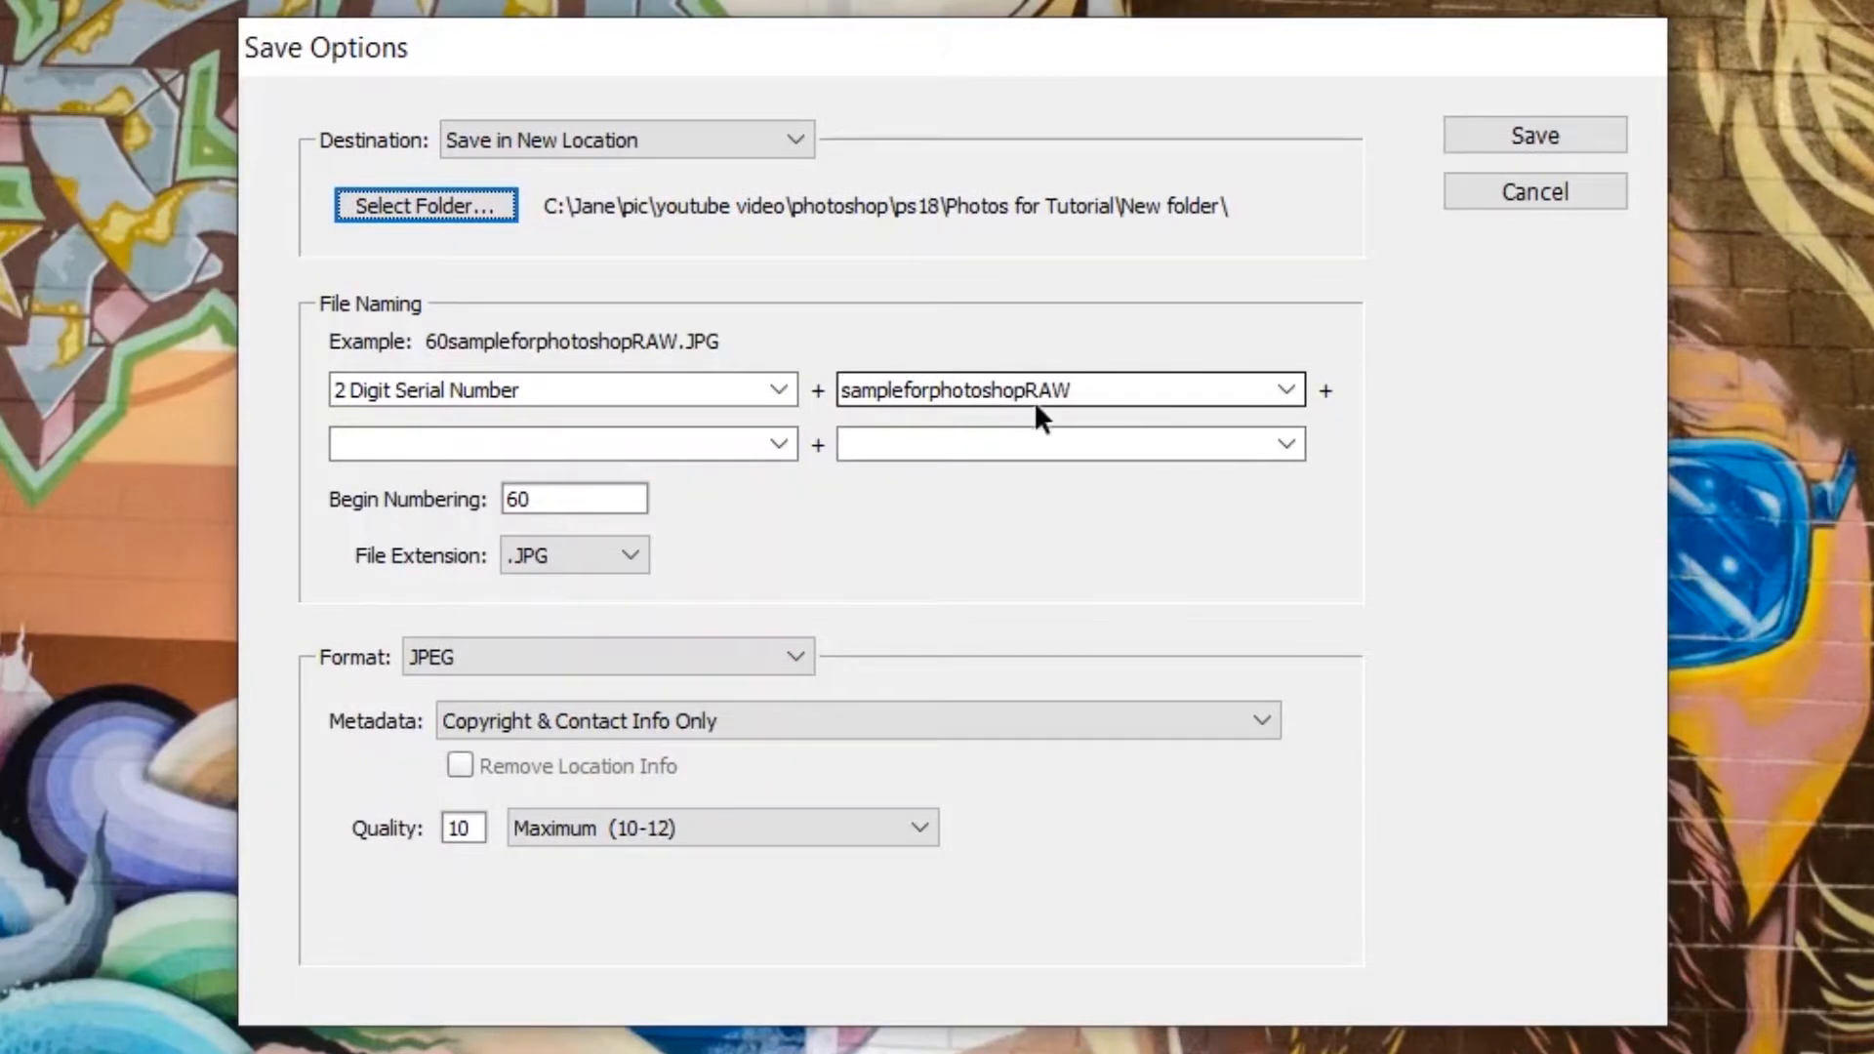
# - Replace the custom text following the 2 Digit Serial Number in the file naming with photoshopRAWtutorial
pyautogui.click(1173, 377)
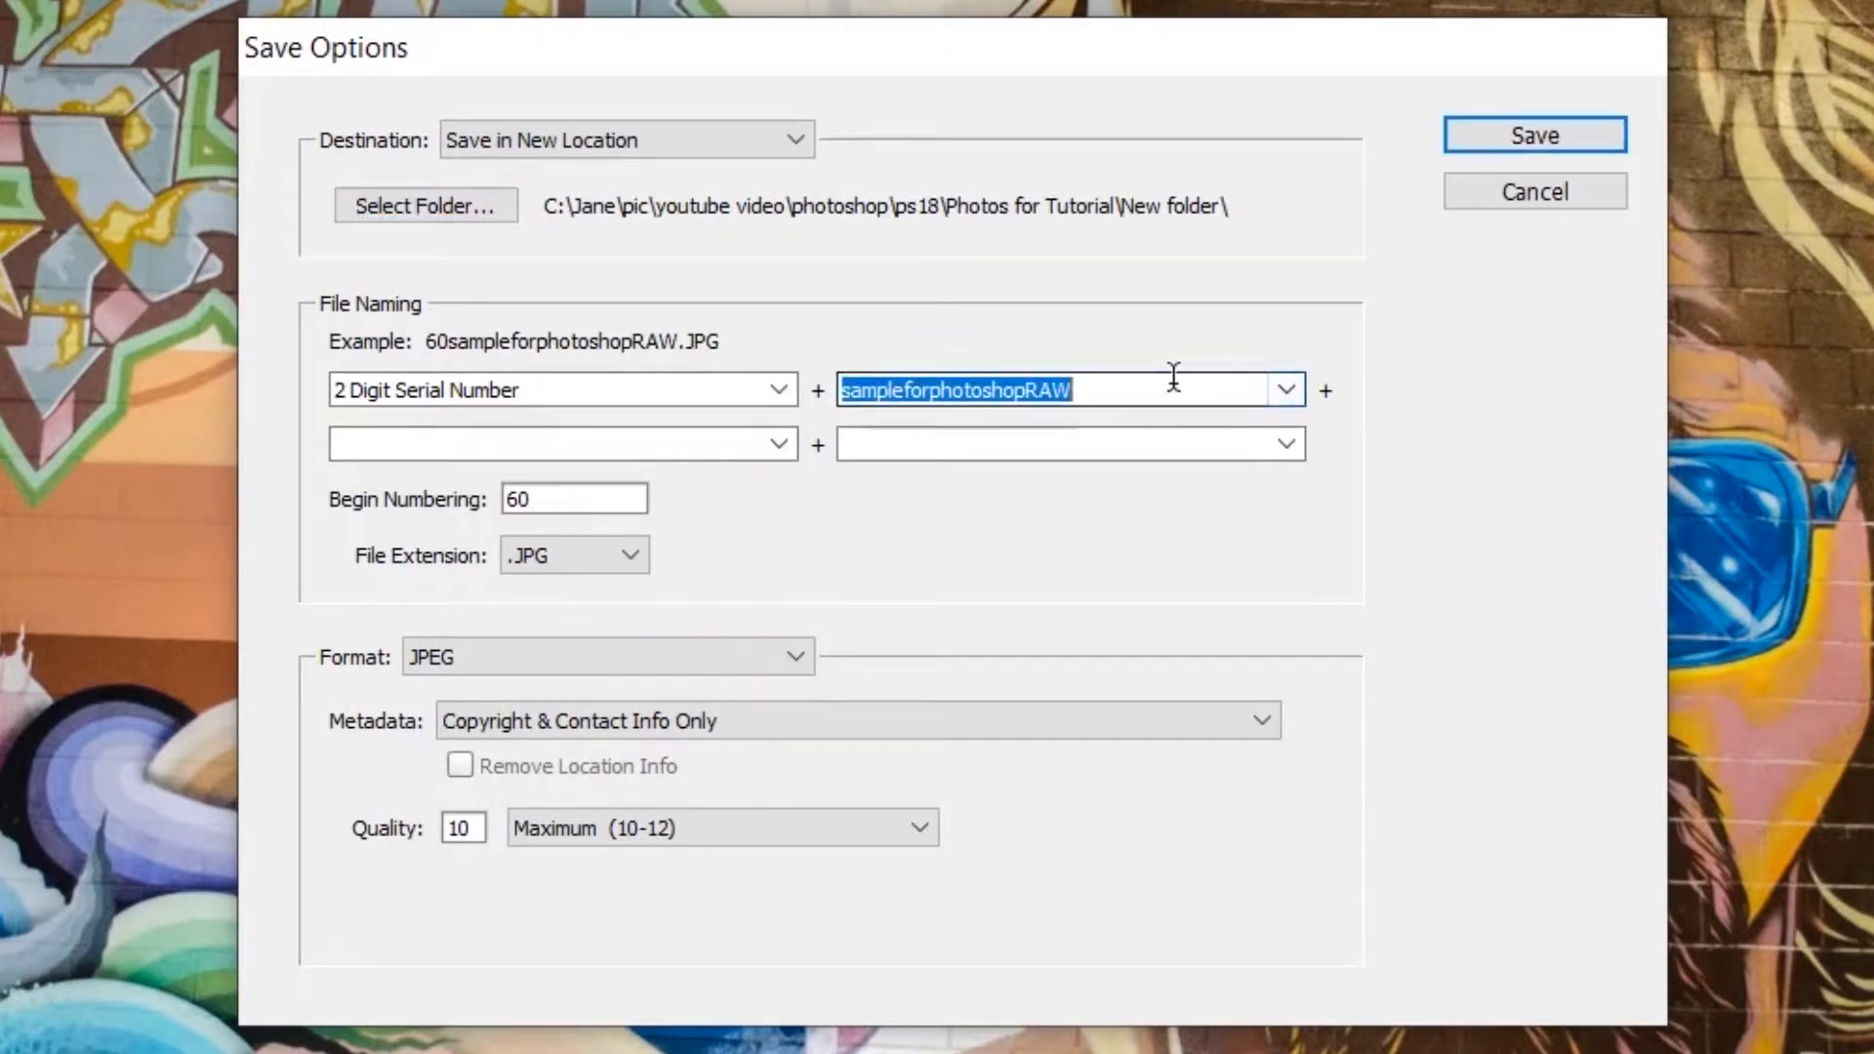
pyautogui.click(1288, 388)
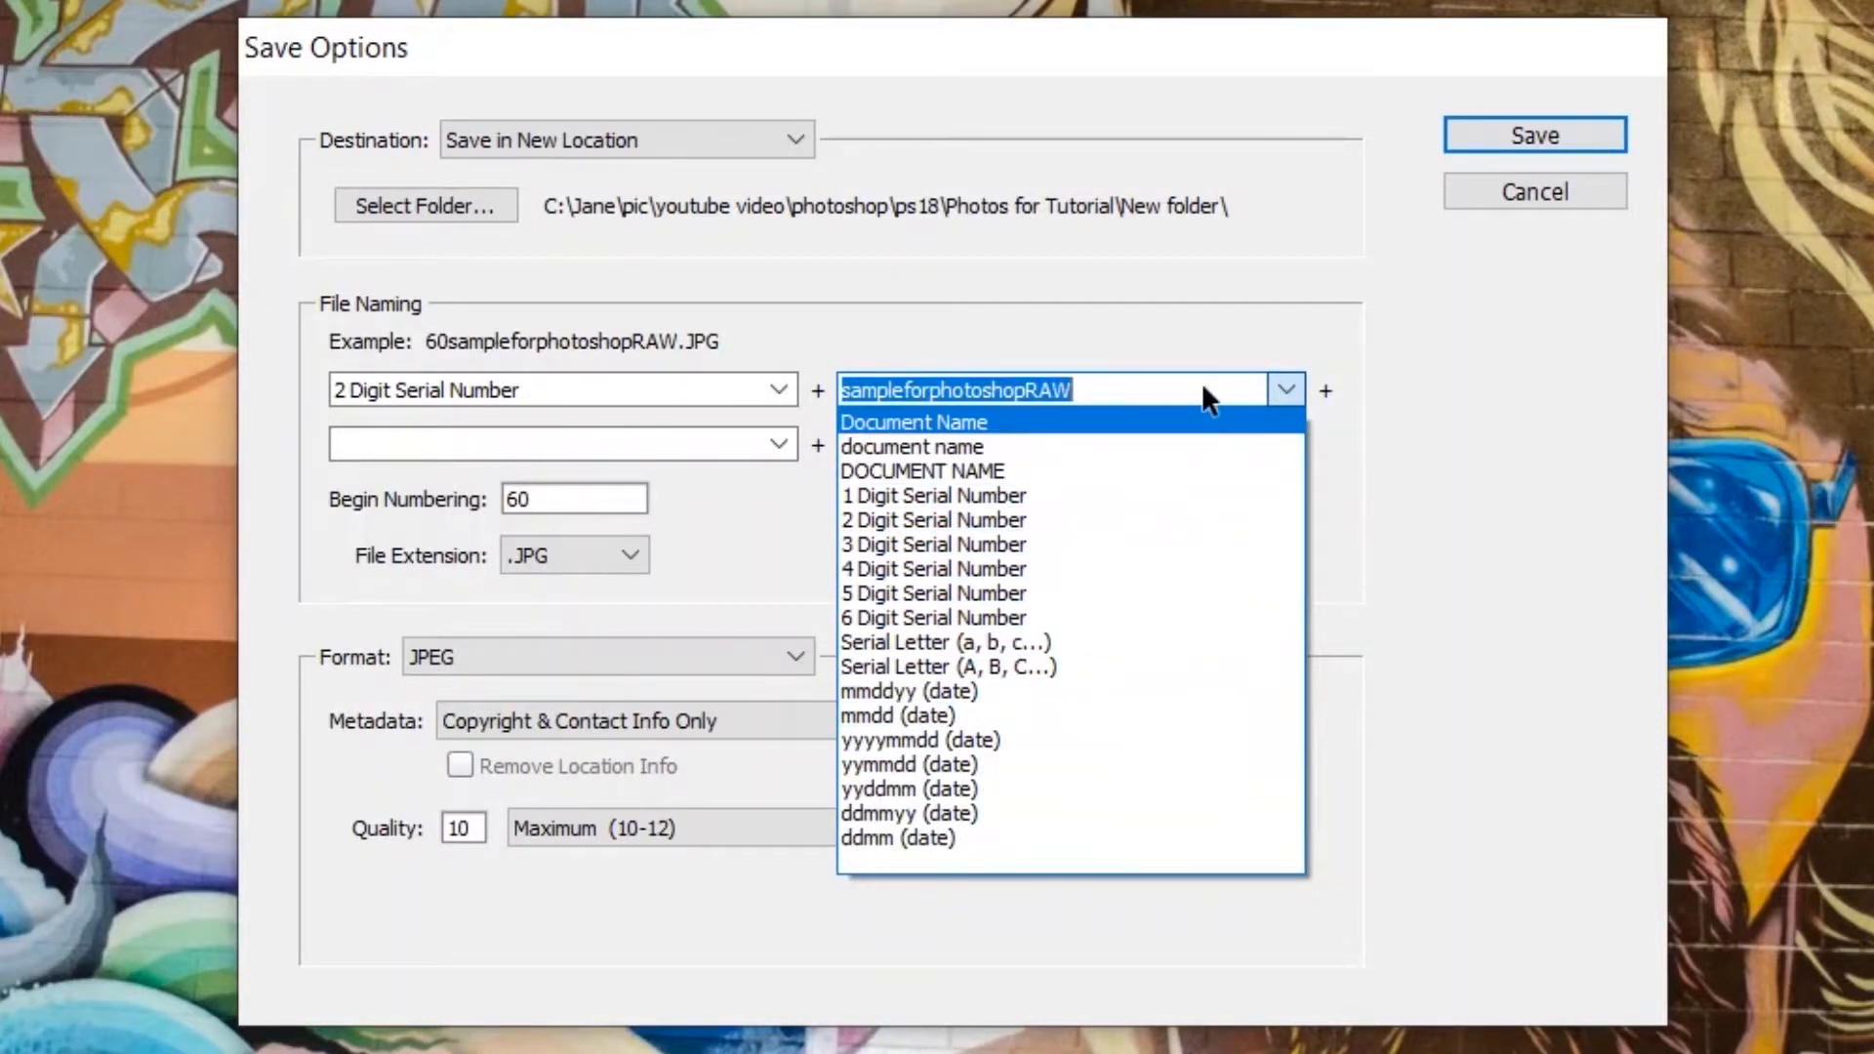
pyautogui.press('BackSpace')
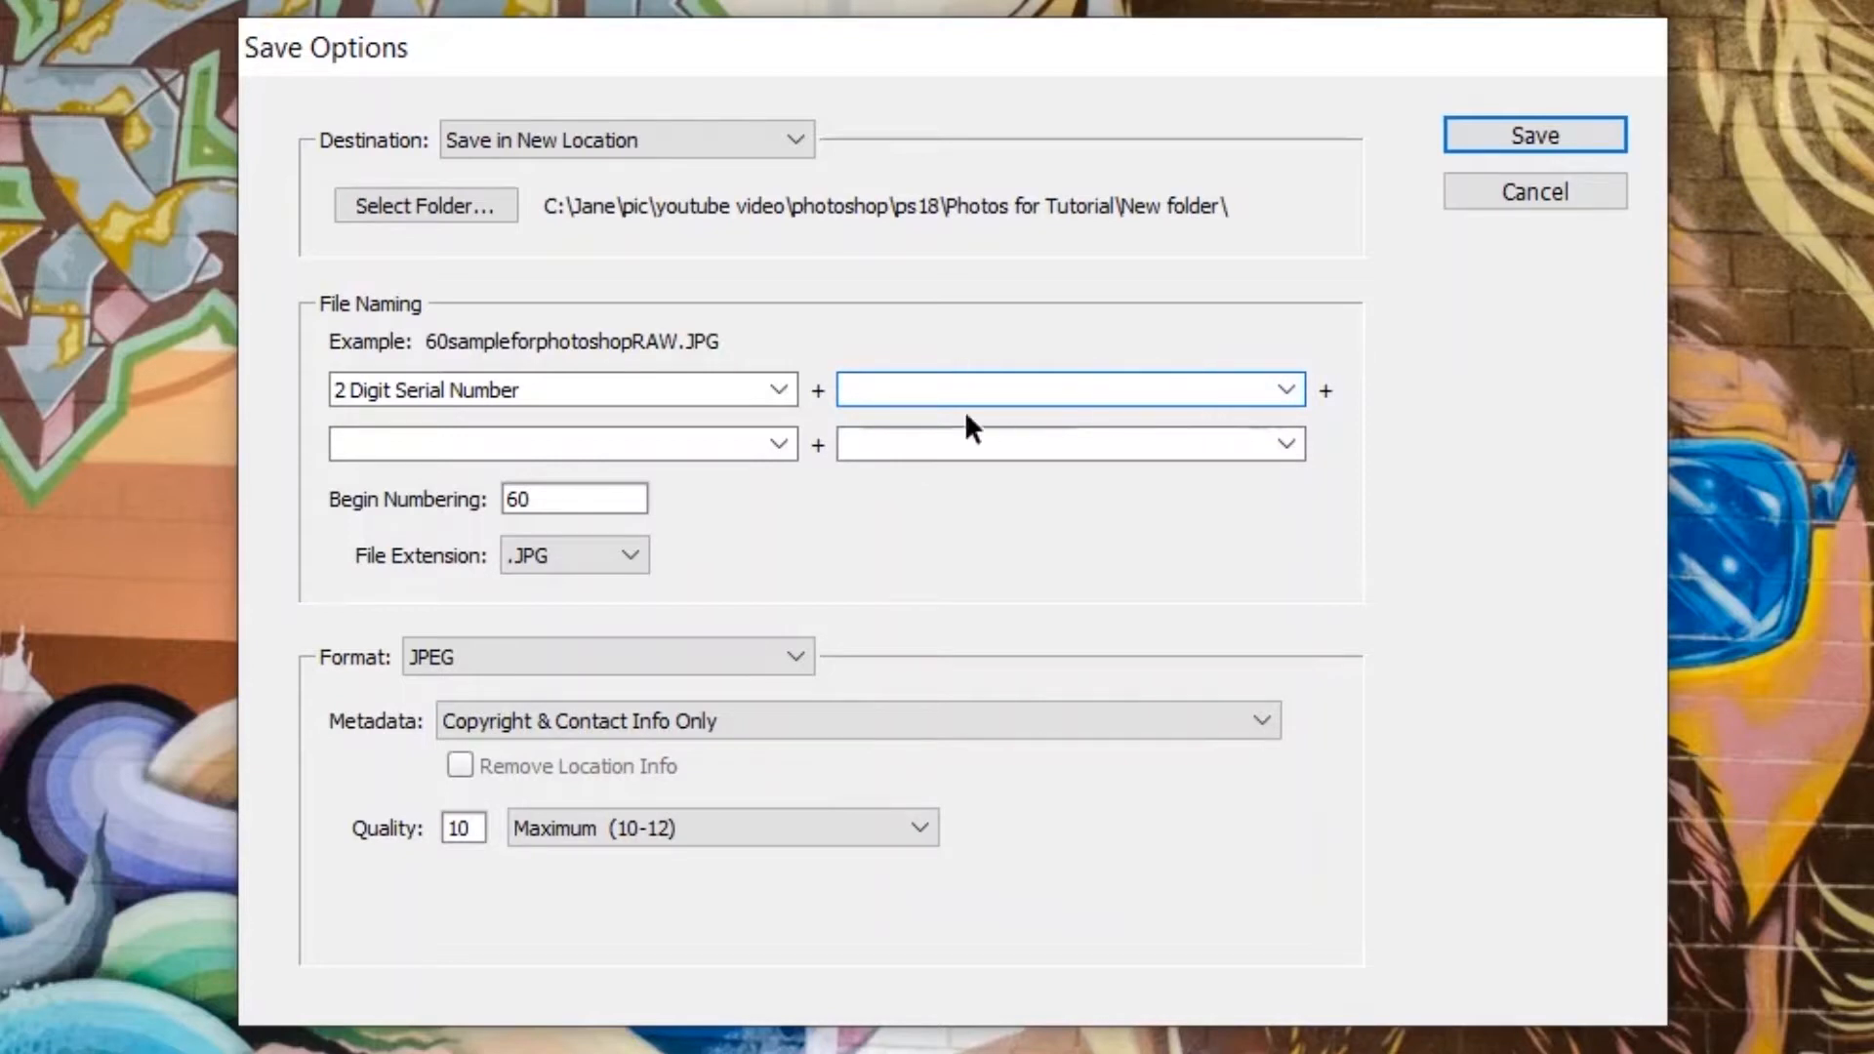
pyautogui.click(778, 390)
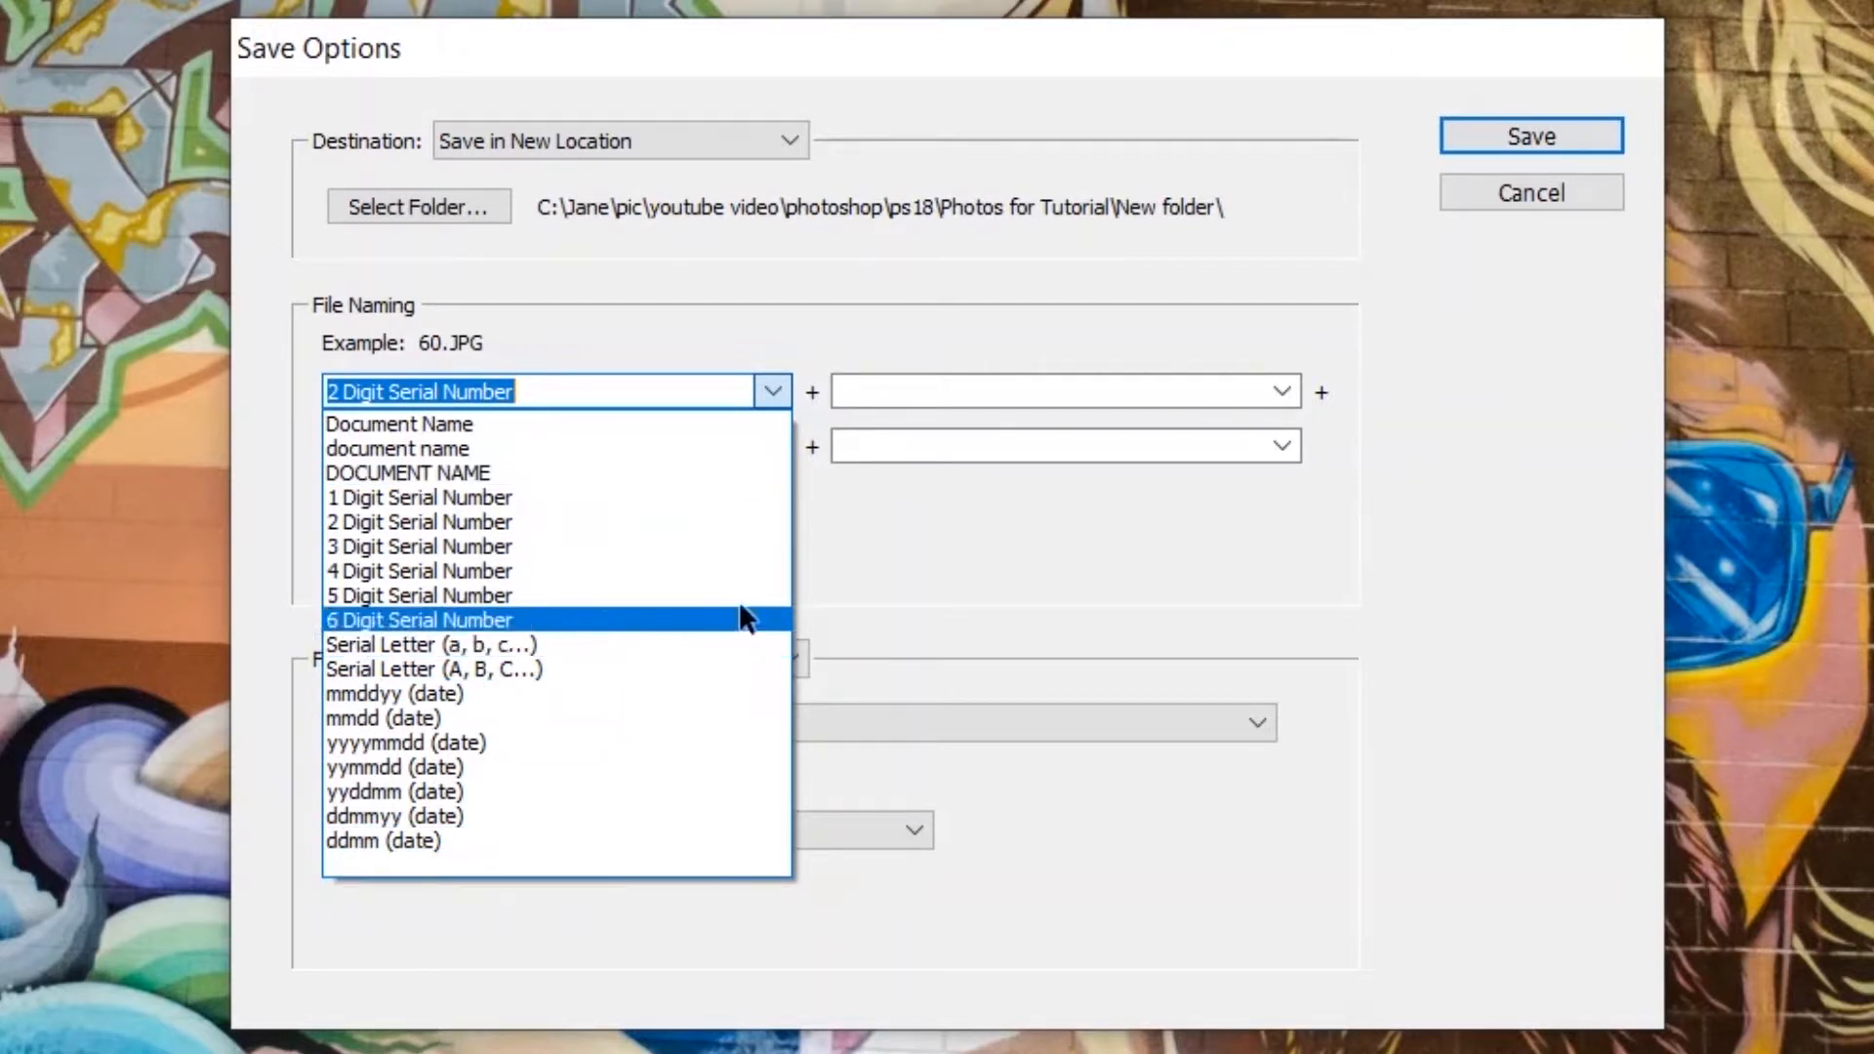
pyautogui.click(1048, 391)
pyautogui.click(1048, 392)
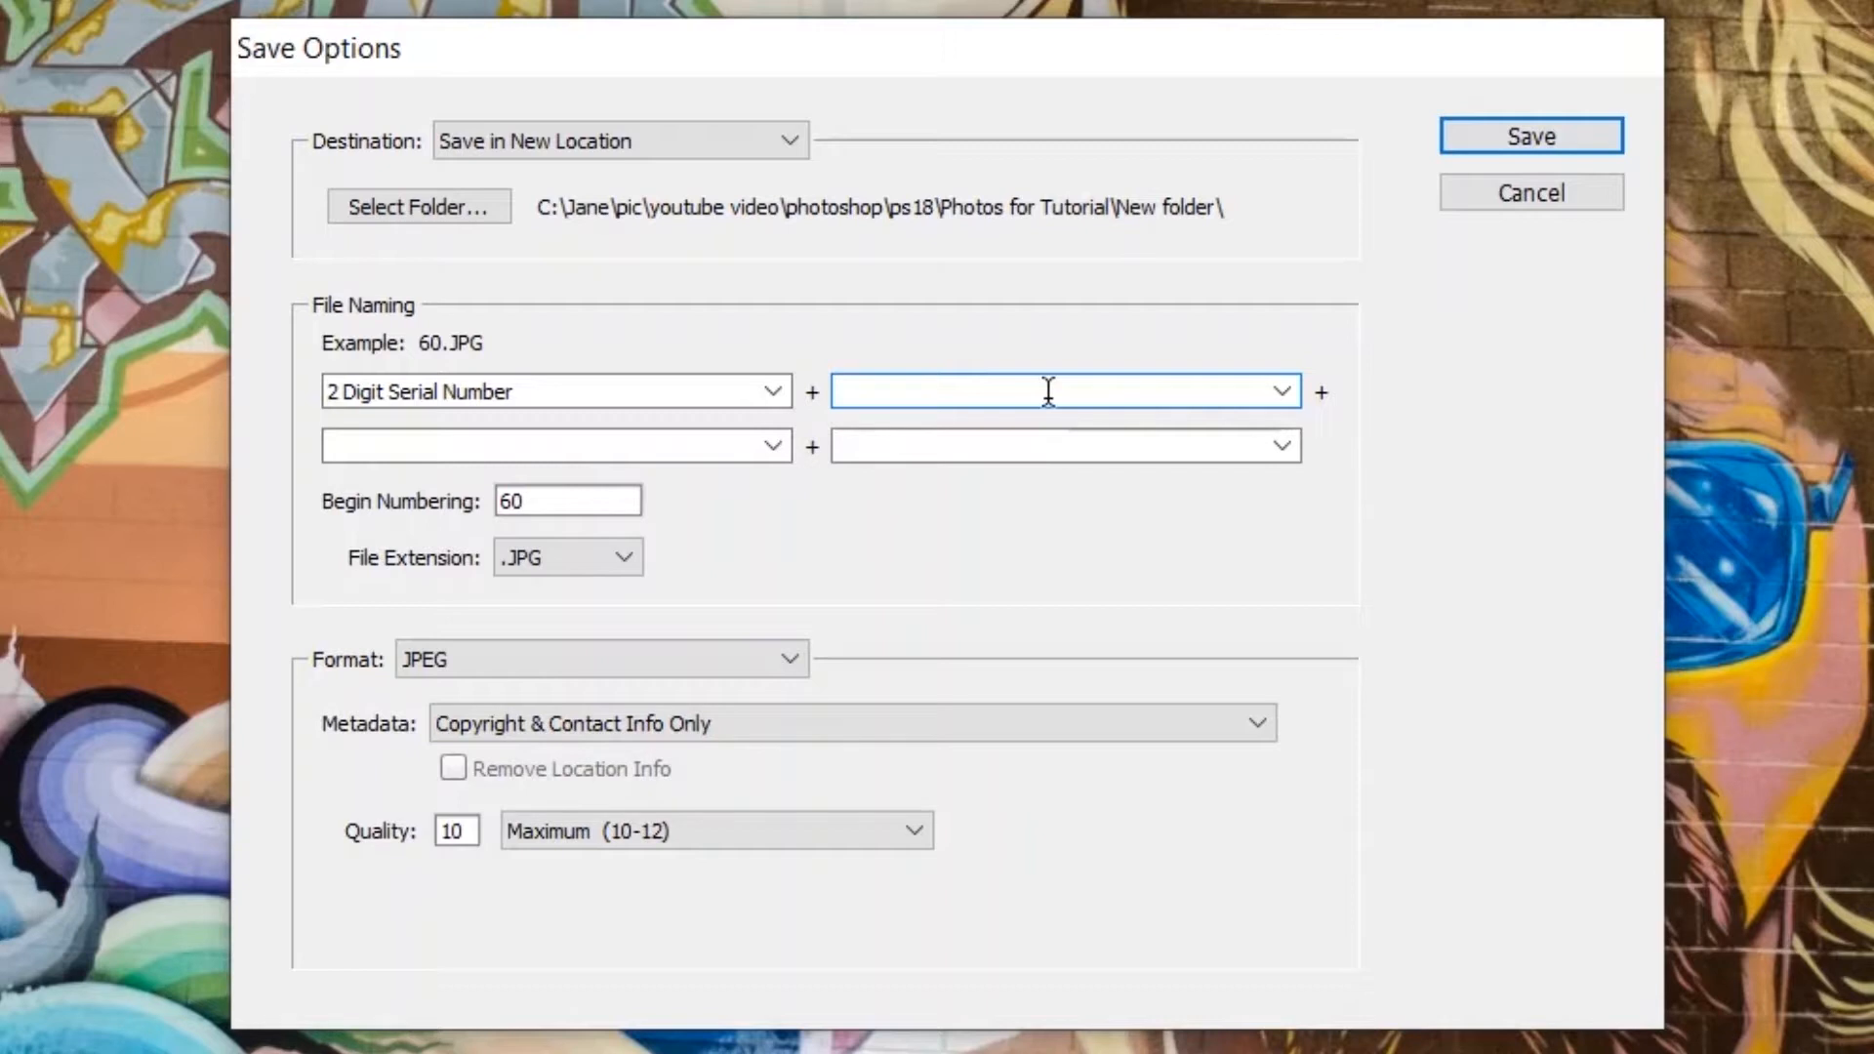
pyautogui.write('photosho')
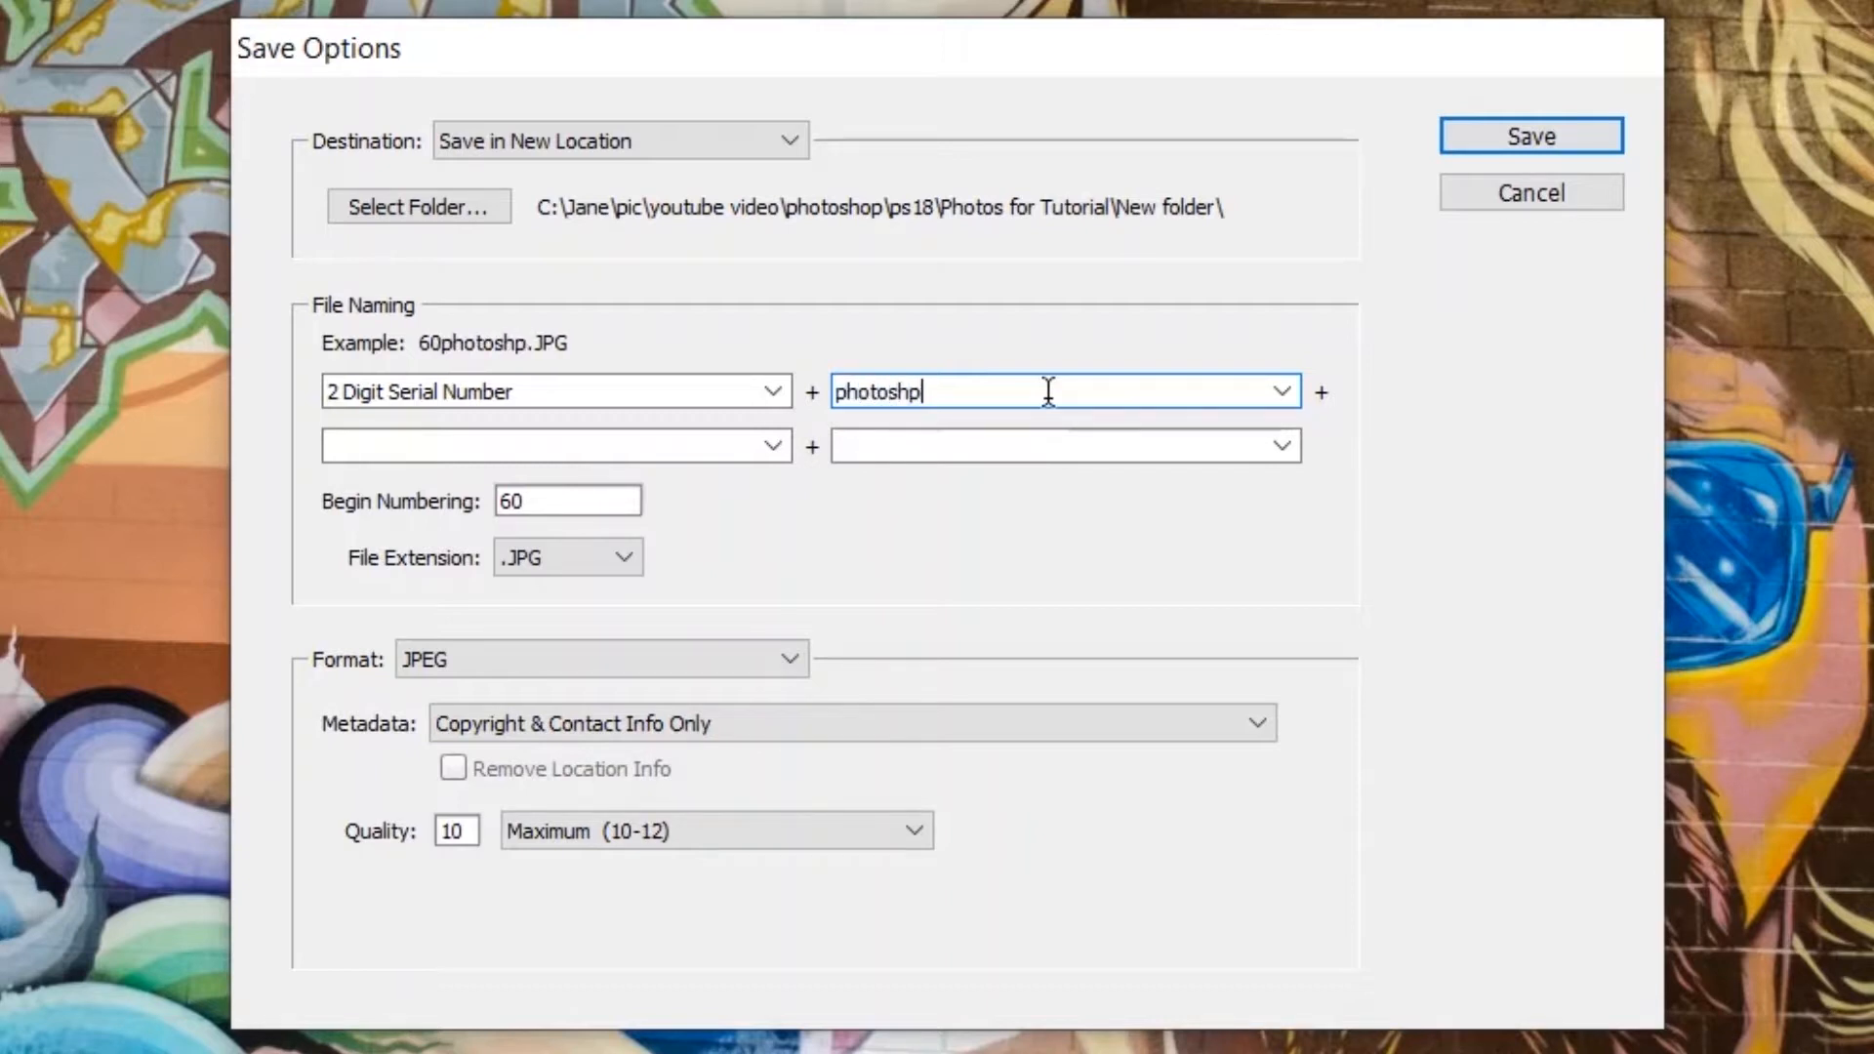
pyautogui.write('pRAWt')
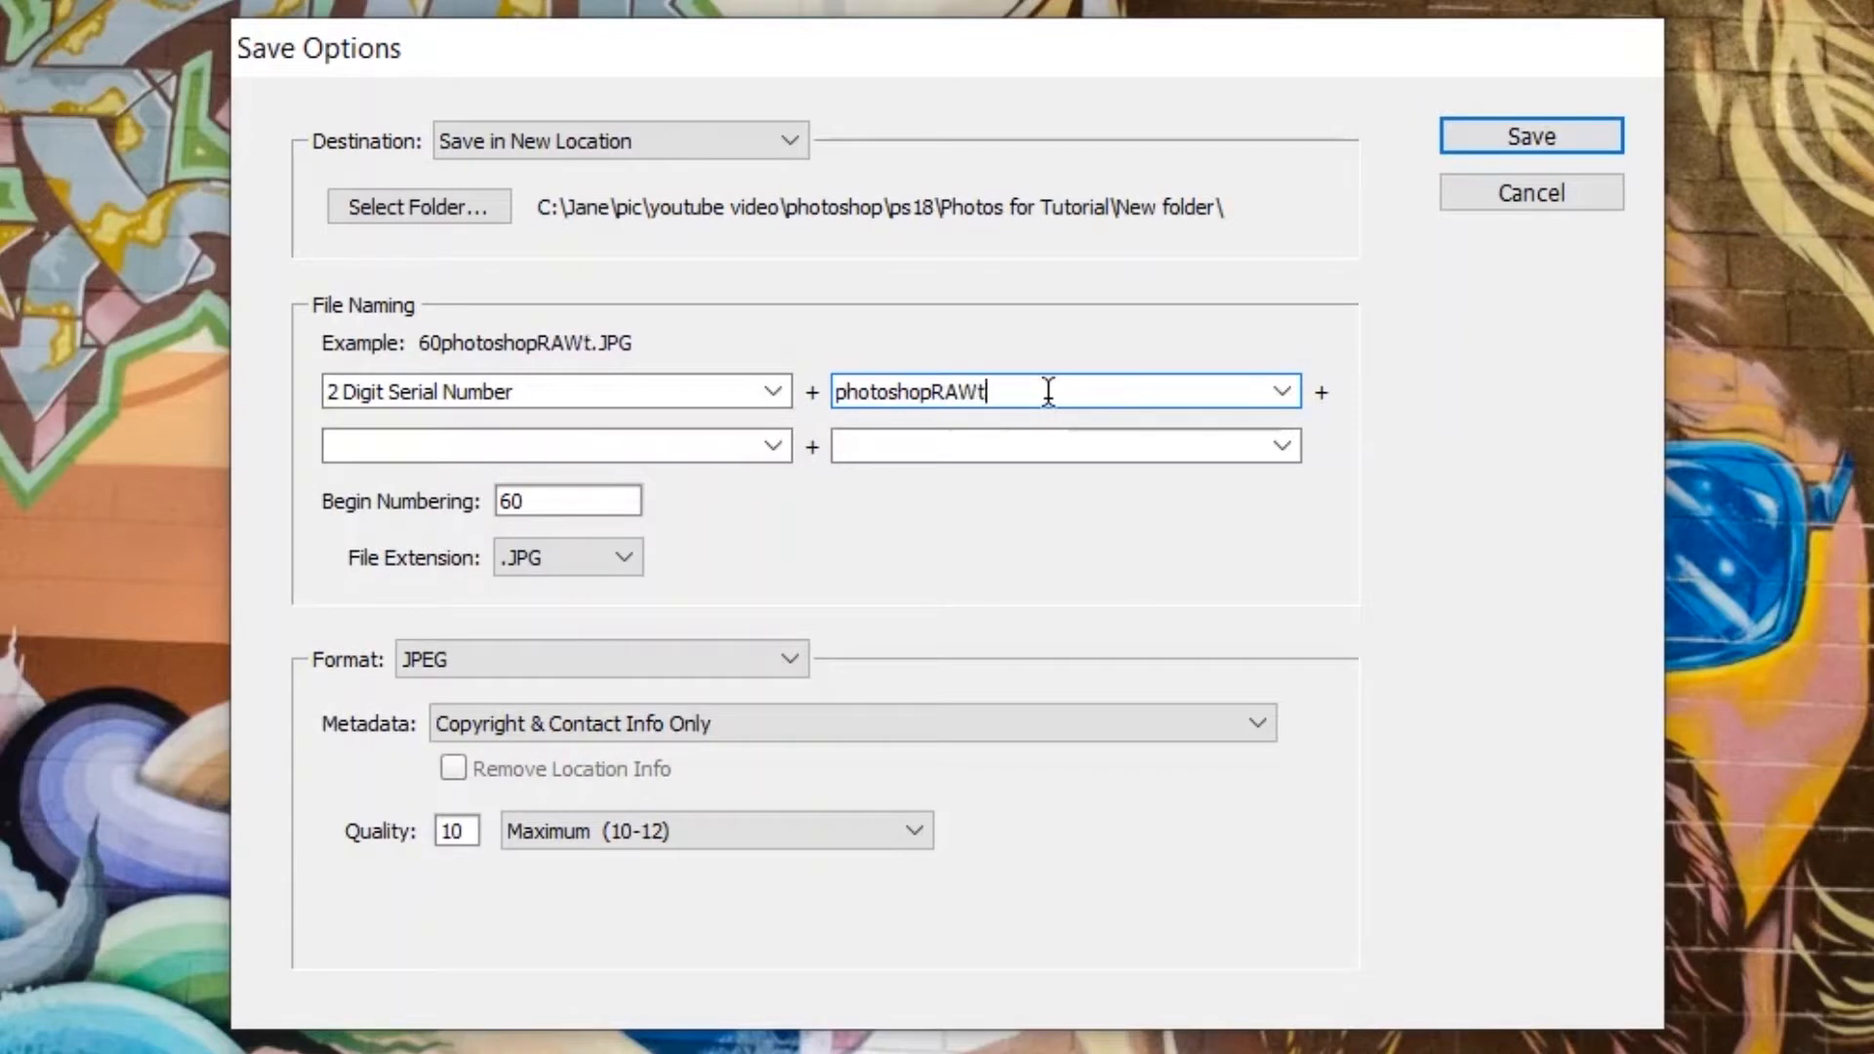
pyautogui.write('utoria')
pyautogui.press('BackSpace')
pyautogui.write('ial')
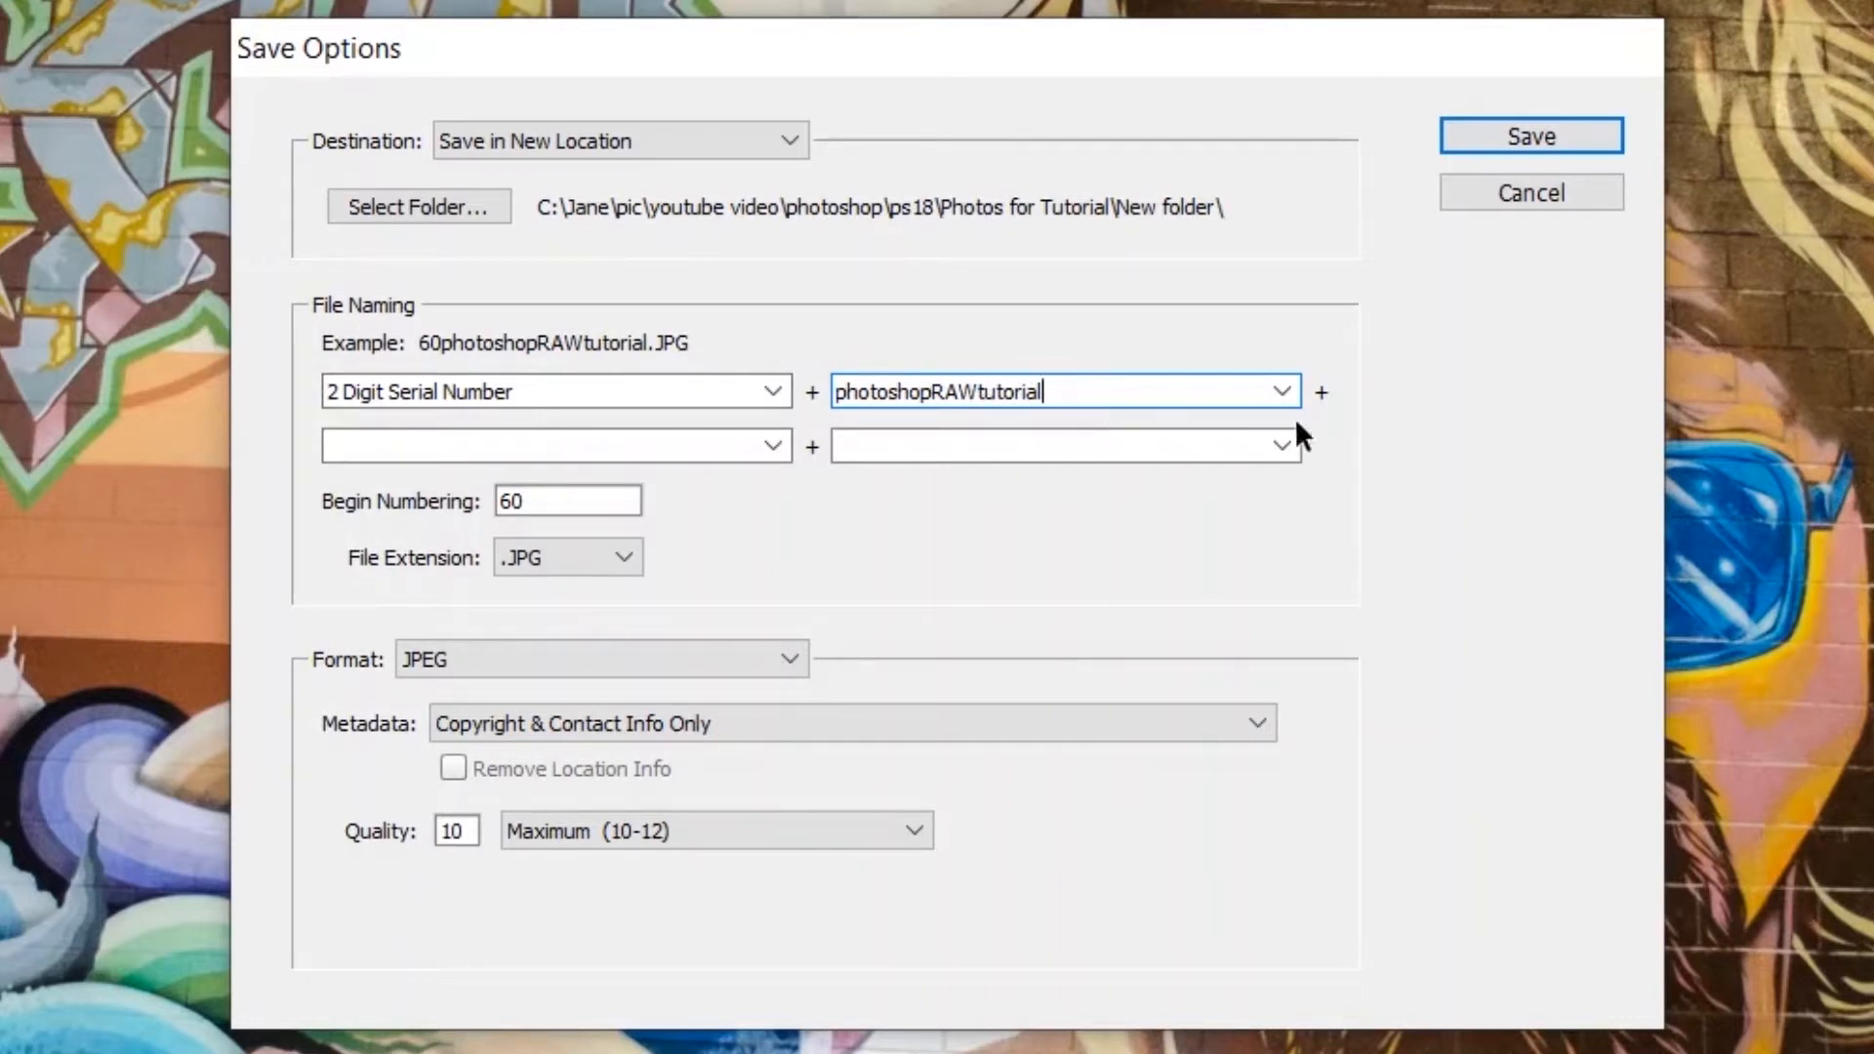
# - Append an underscore and the photographer's name to the custom file name text, and begin numbering at 01
pyautogui.write('_picvisions')
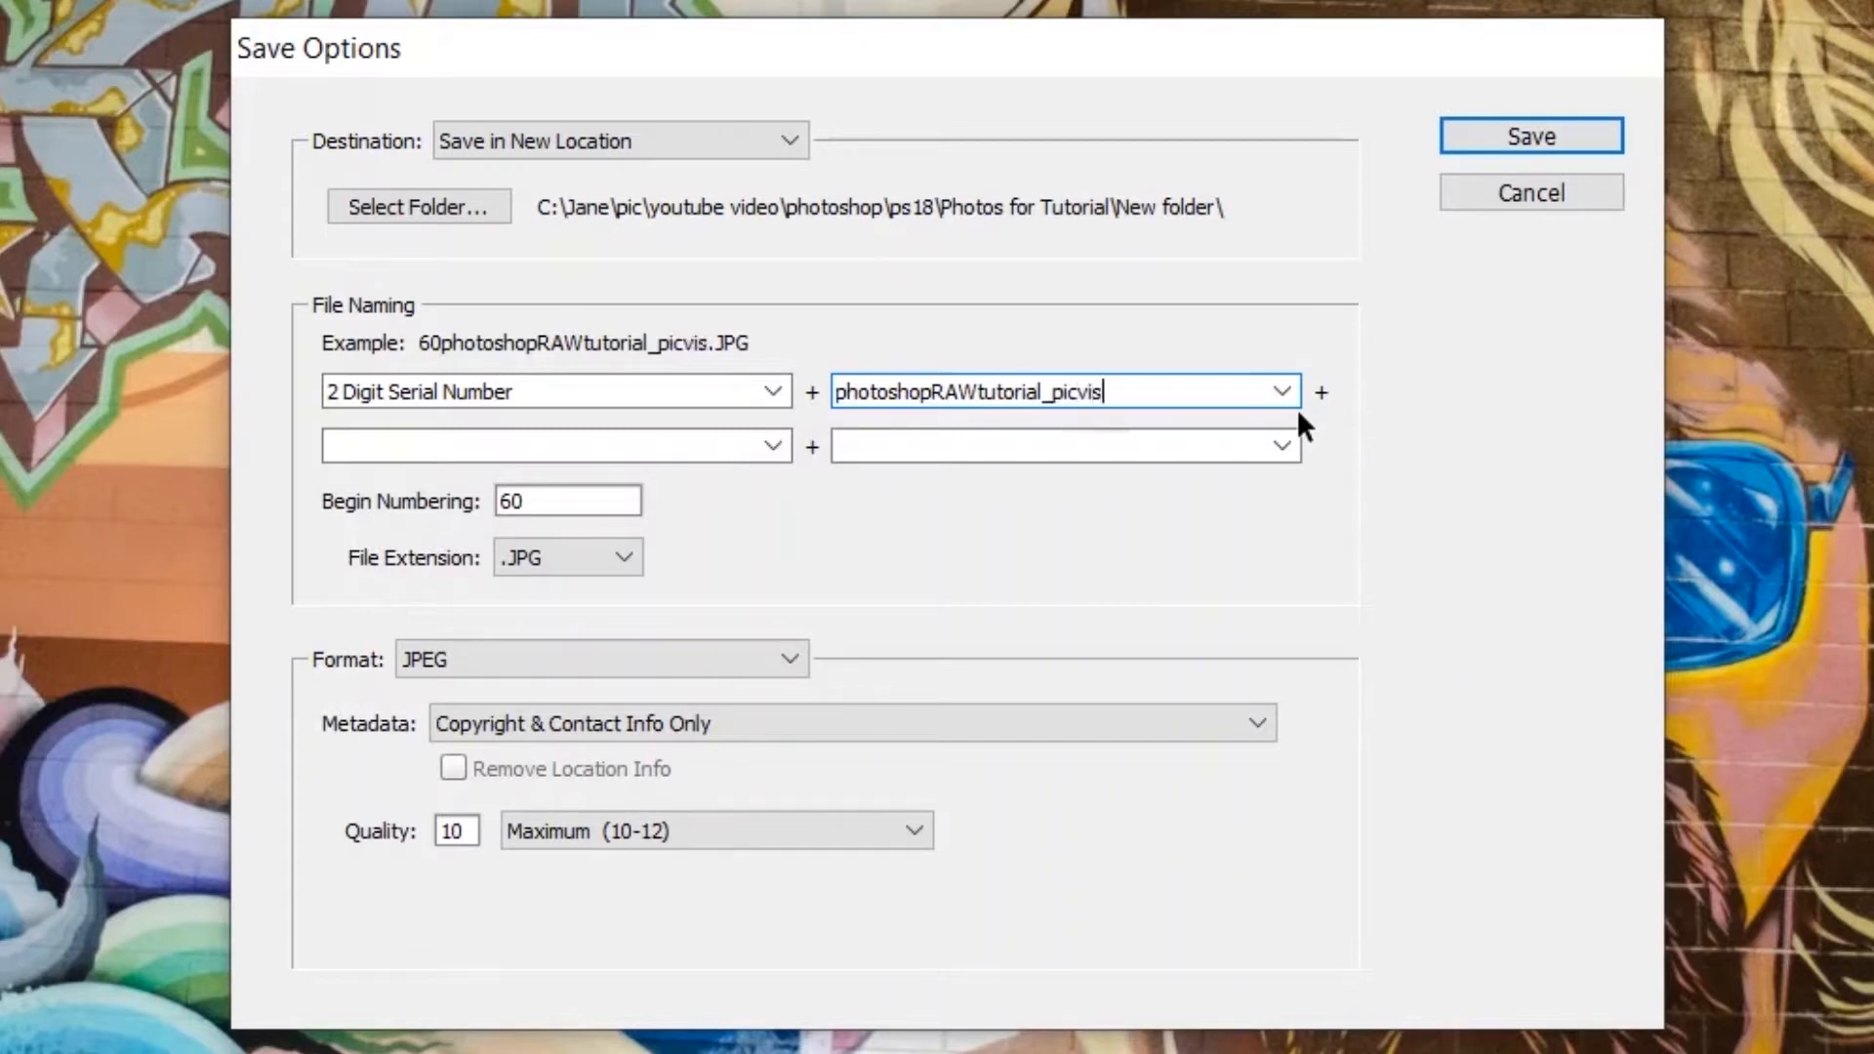
pyautogui.press('BackSpace')
pyautogui.press('BackSpace')
pyautogui.press('BackSpace')
pyautogui.press('BackSpace')
pyautogui.press('BackSpace')
pyautogui.press('BackSpace')
pyautogui.press('BackSpace')
pyautogui.press('BackSpace')
pyautogui.press('BackSpace')
pyautogui.press('BackSpace')
pyautogui.write('janecorley')
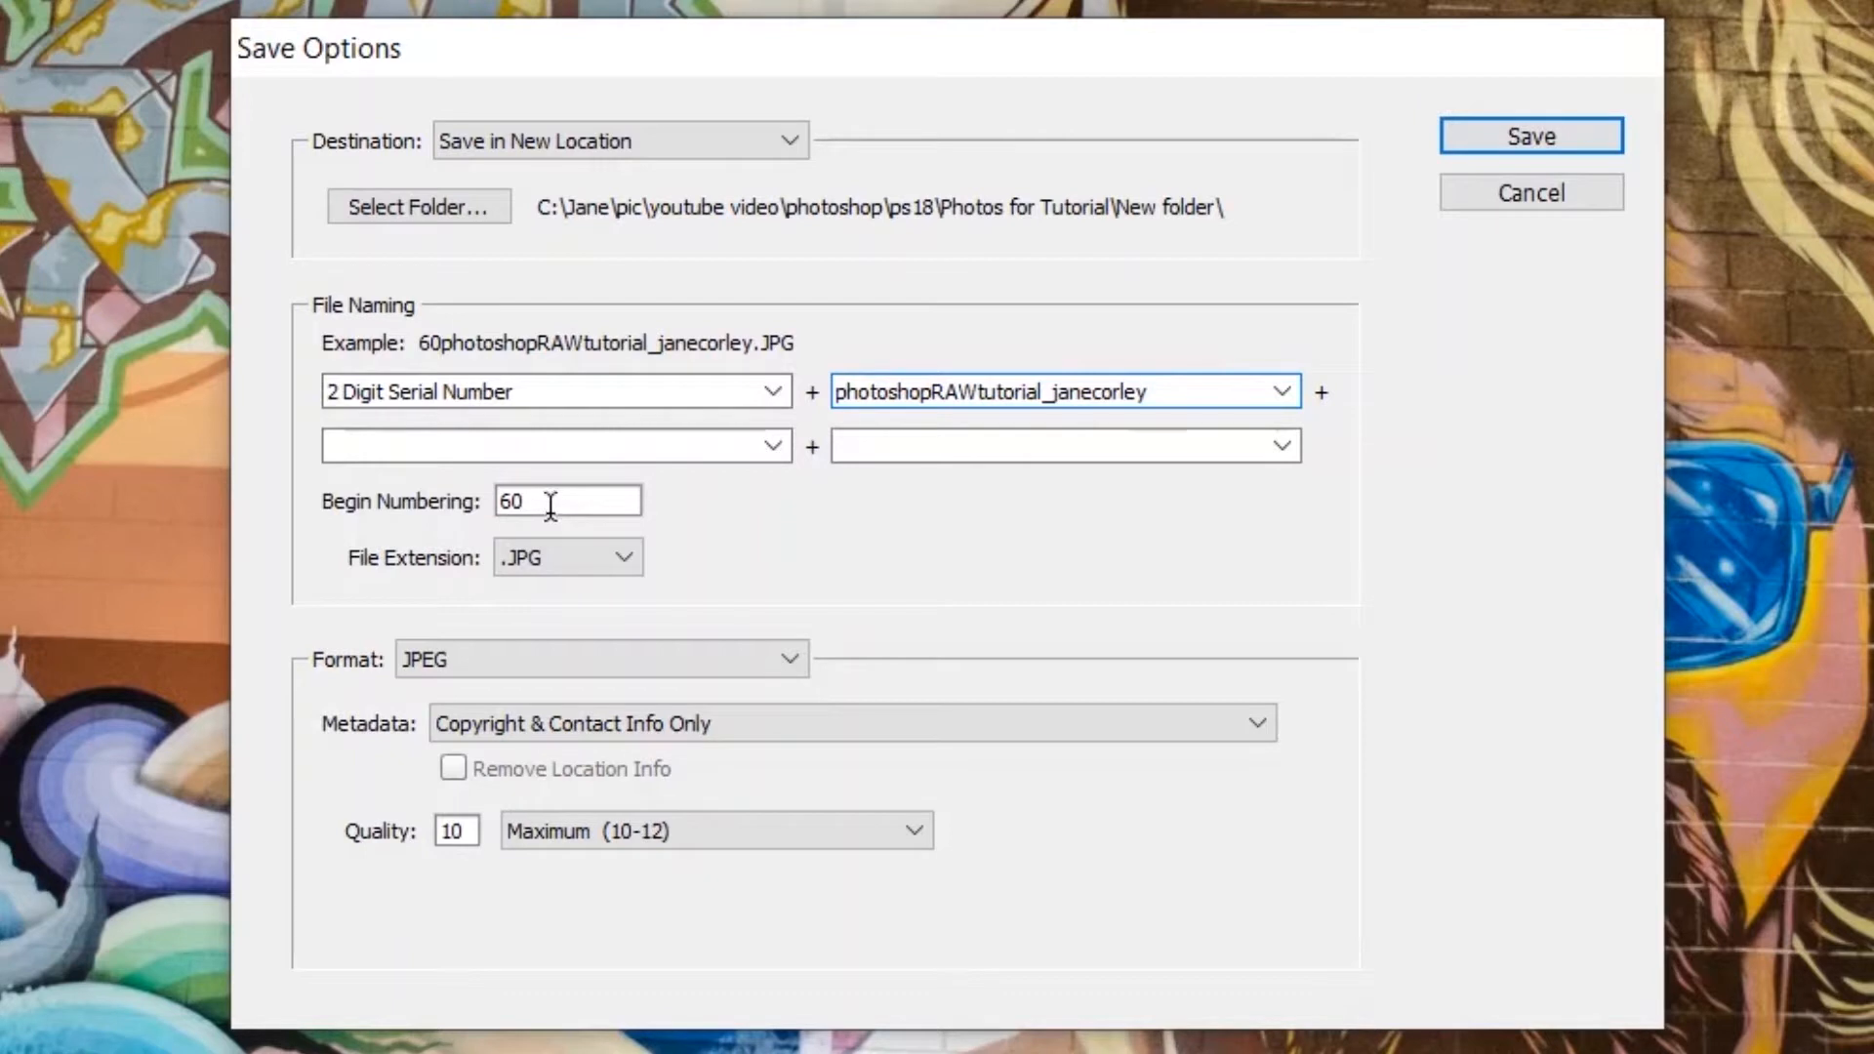
pyautogui.moveTo(550, 502); pyautogui.dragTo(487, 509)
pyautogui.write('01')
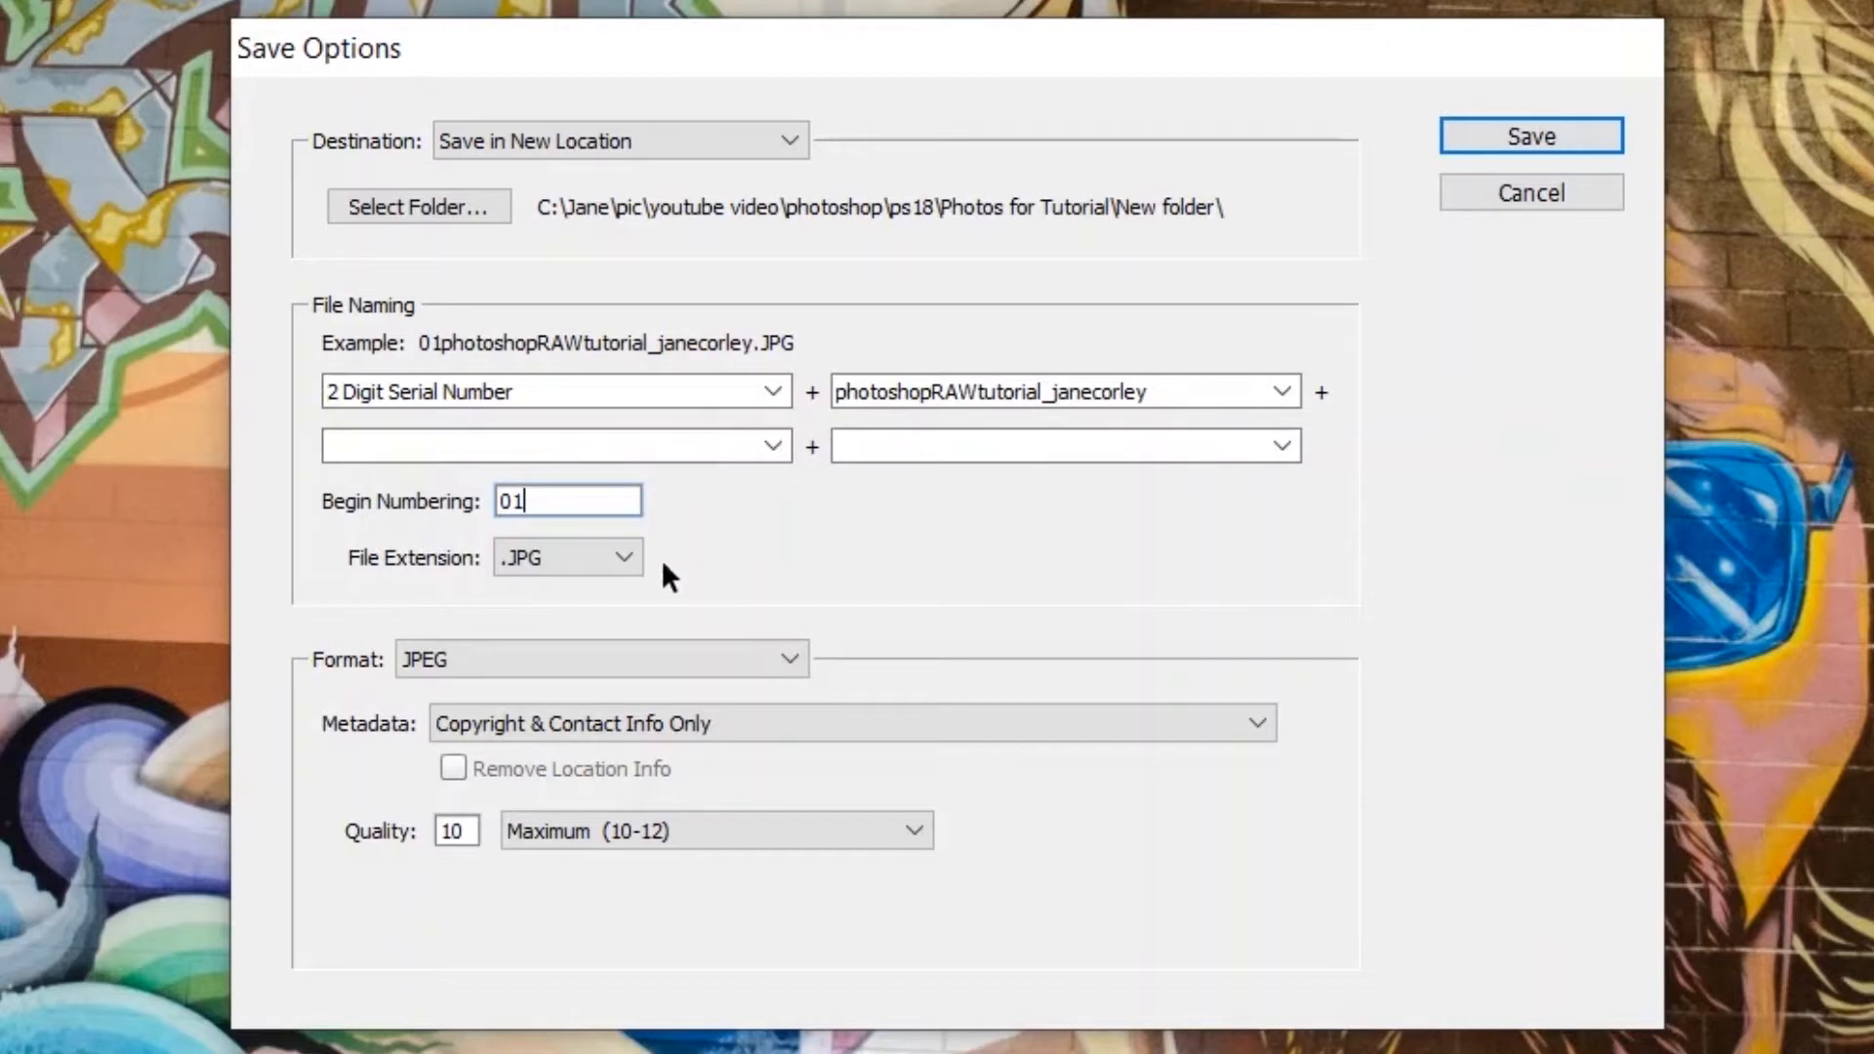
# - Save the four photos as .JPG files in JPEG format with Copyright & Contact Info Only metadata and Maximum (10-12) quality
pyautogui.click(611, 552)
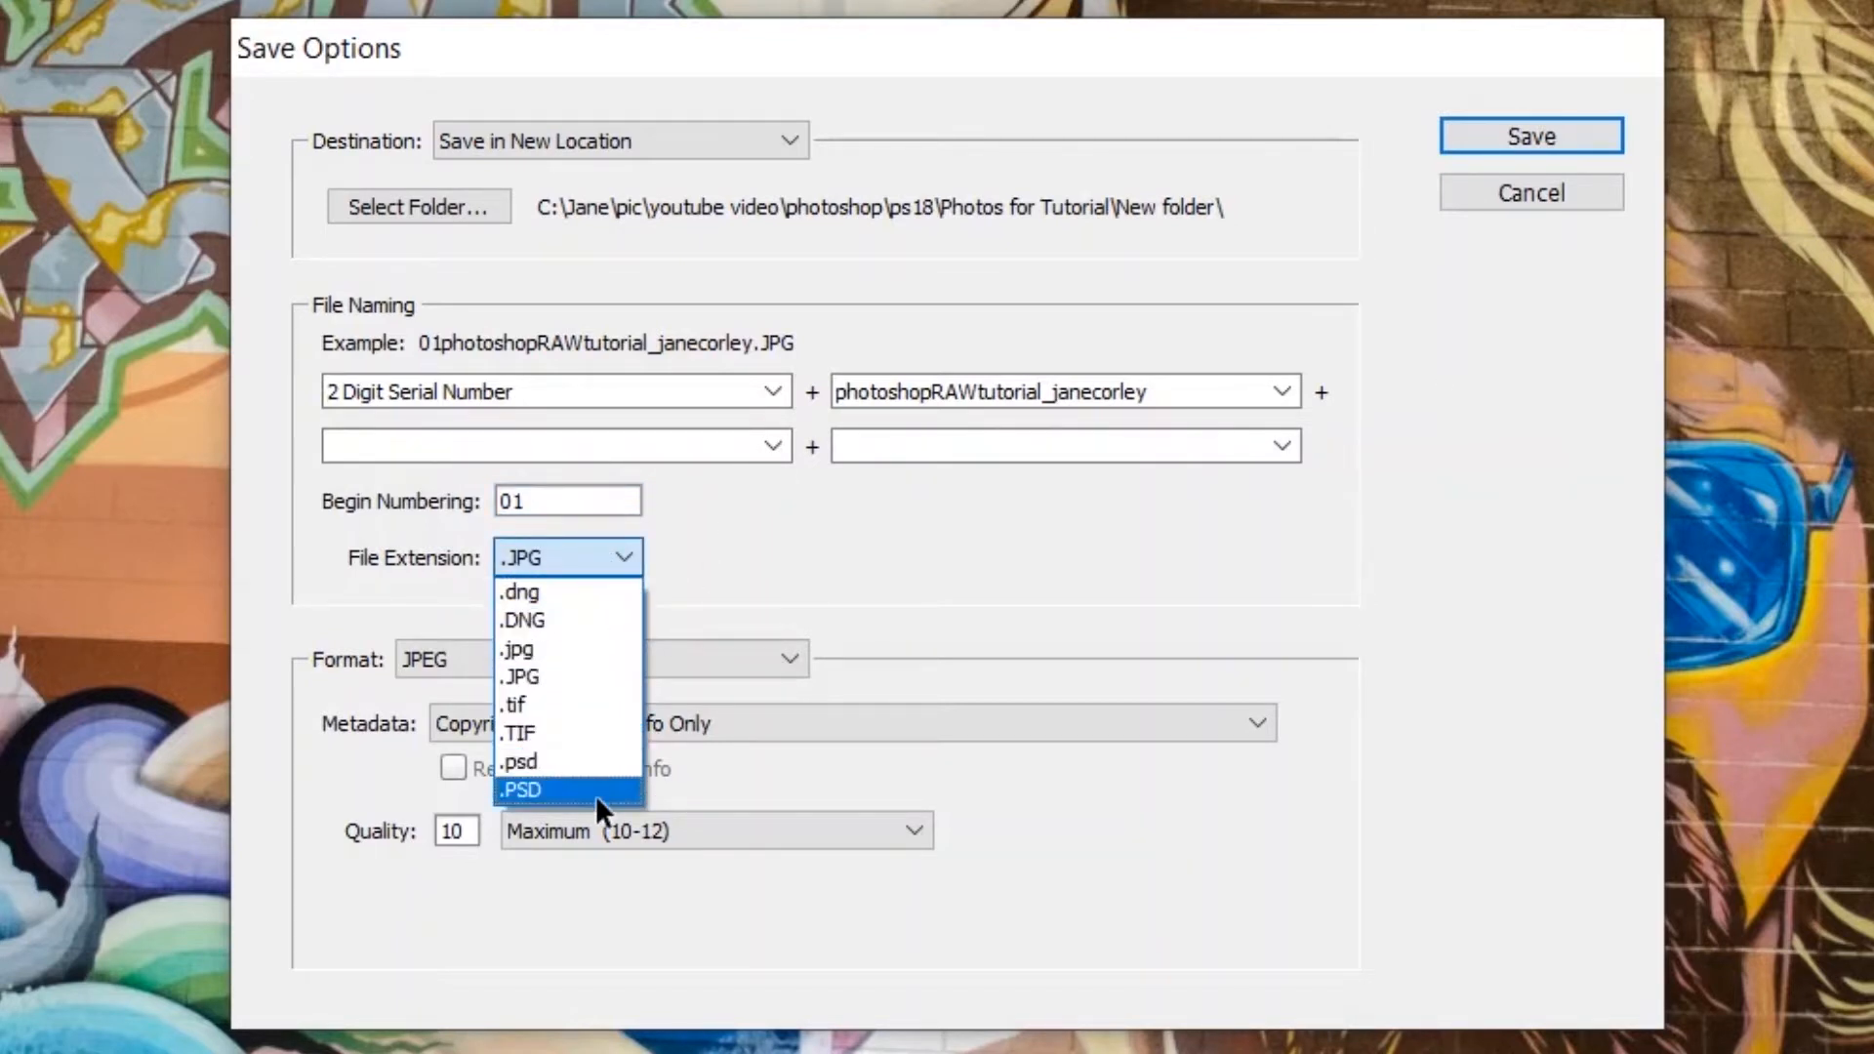
pyautogui.click(822, 584)
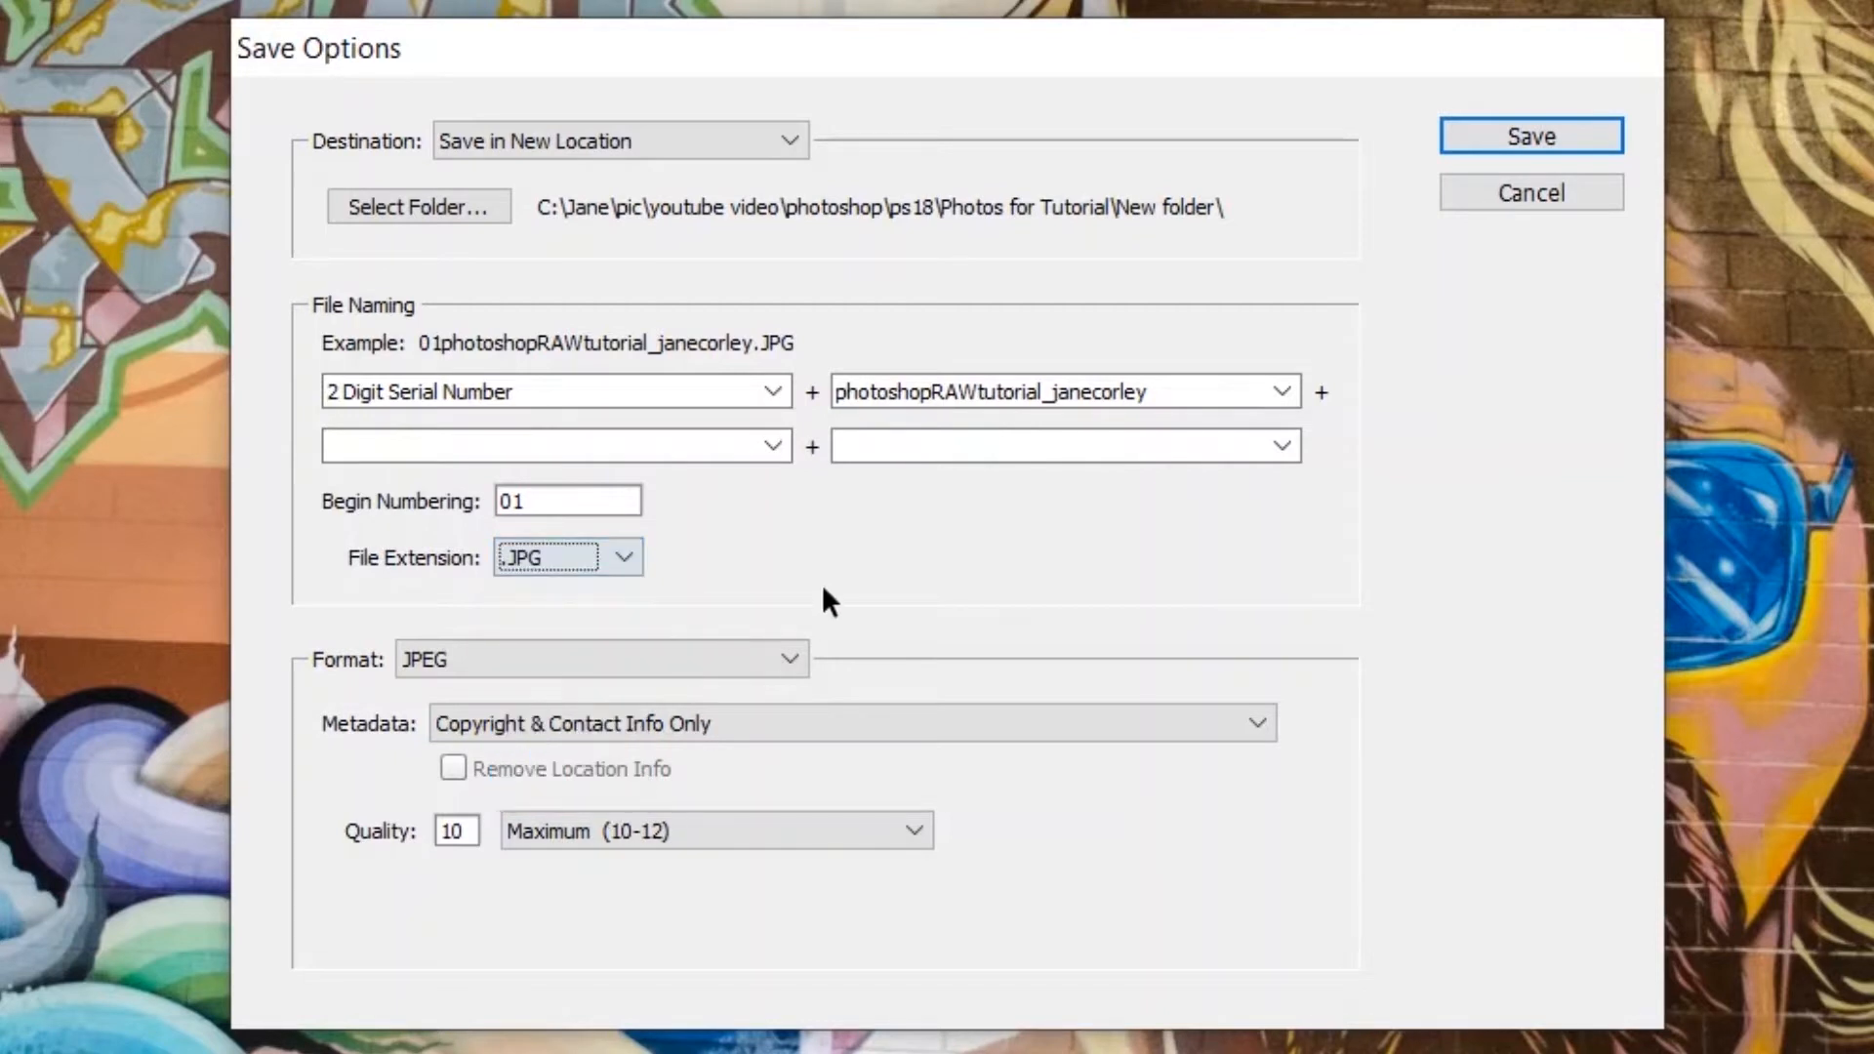
pyautogui.click(788, 659)
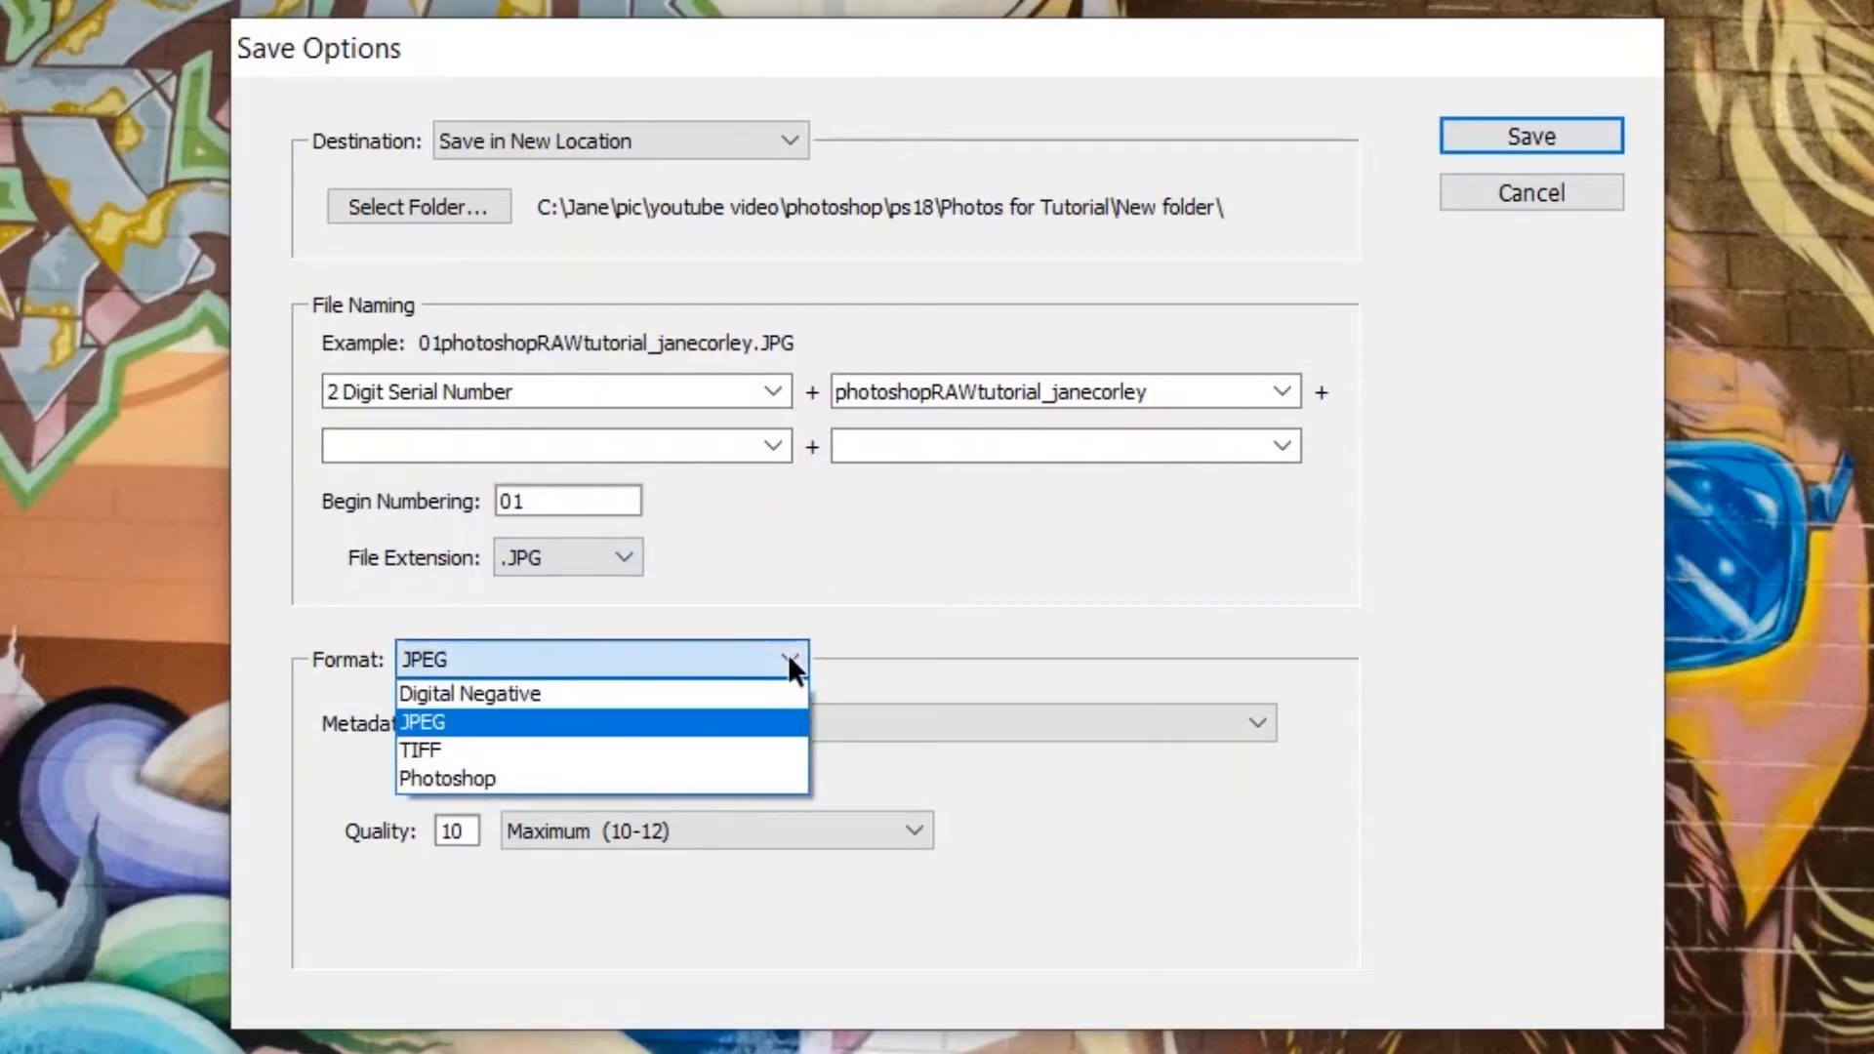
pyautogui.click(768, 723)
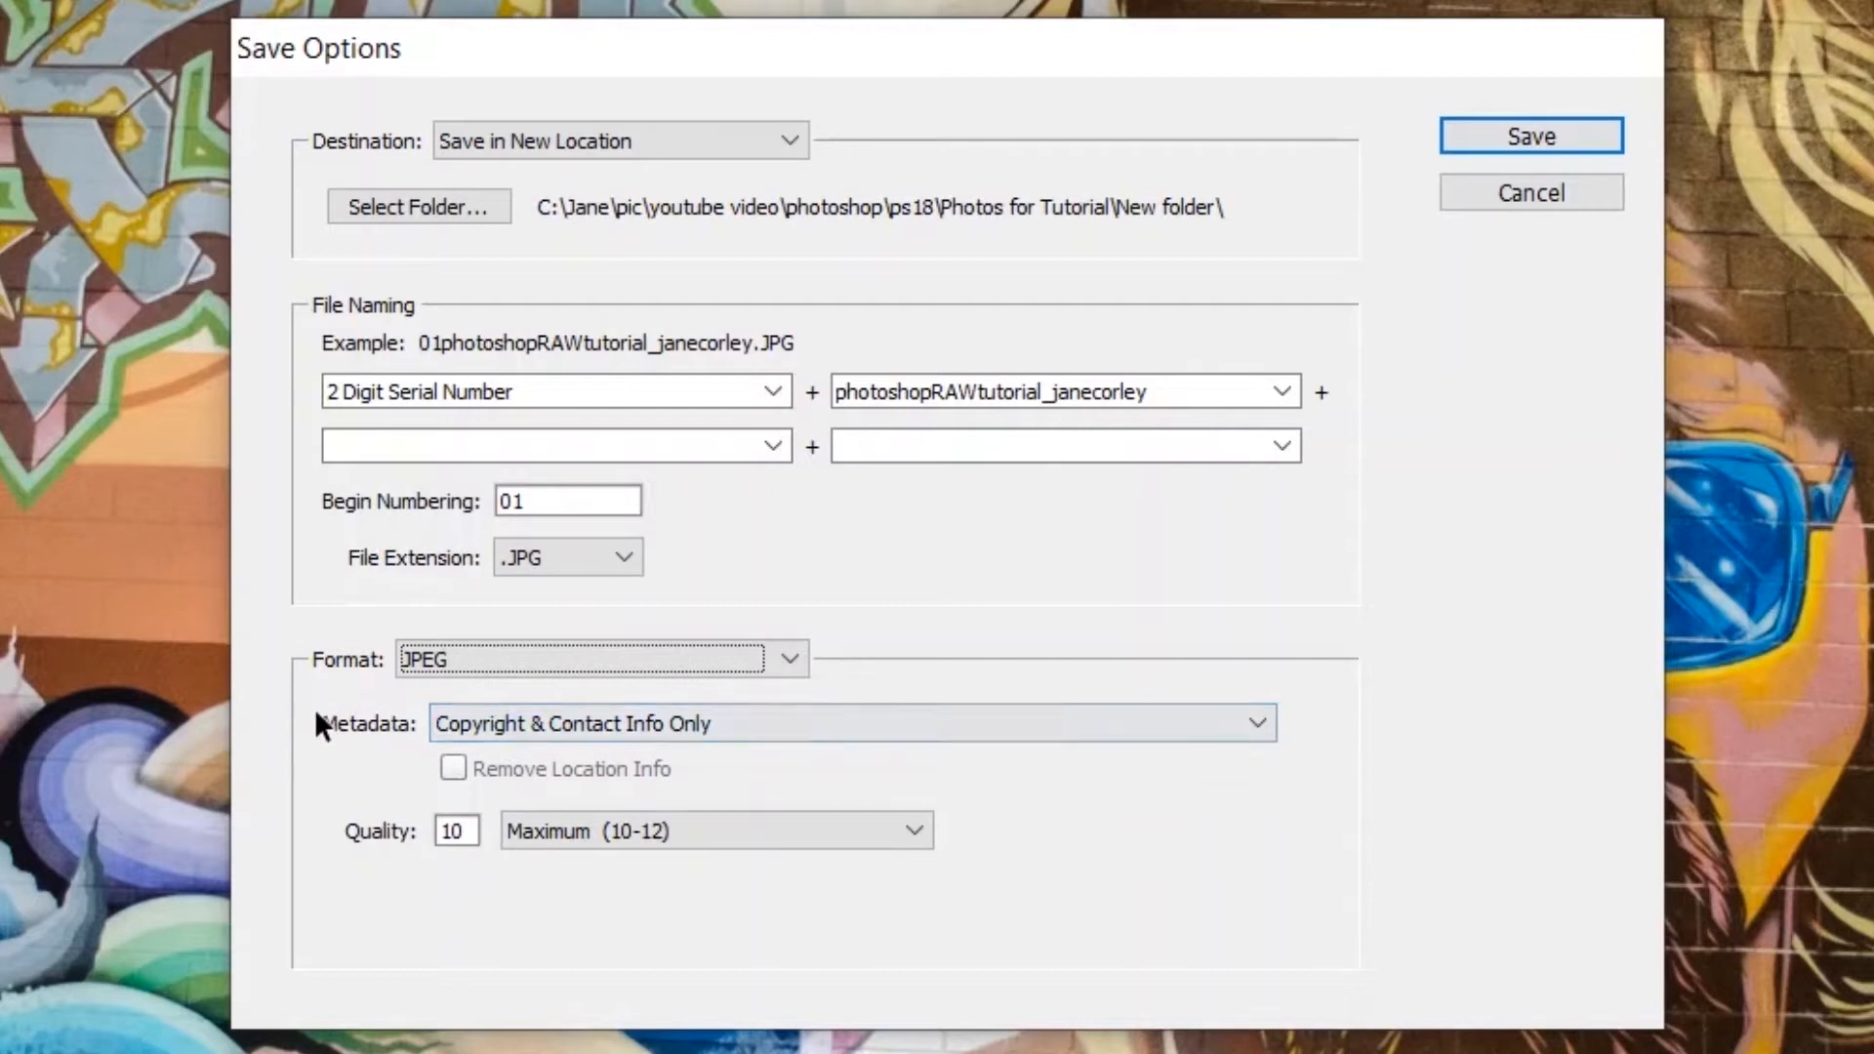
pyautogui.click(511, 729)
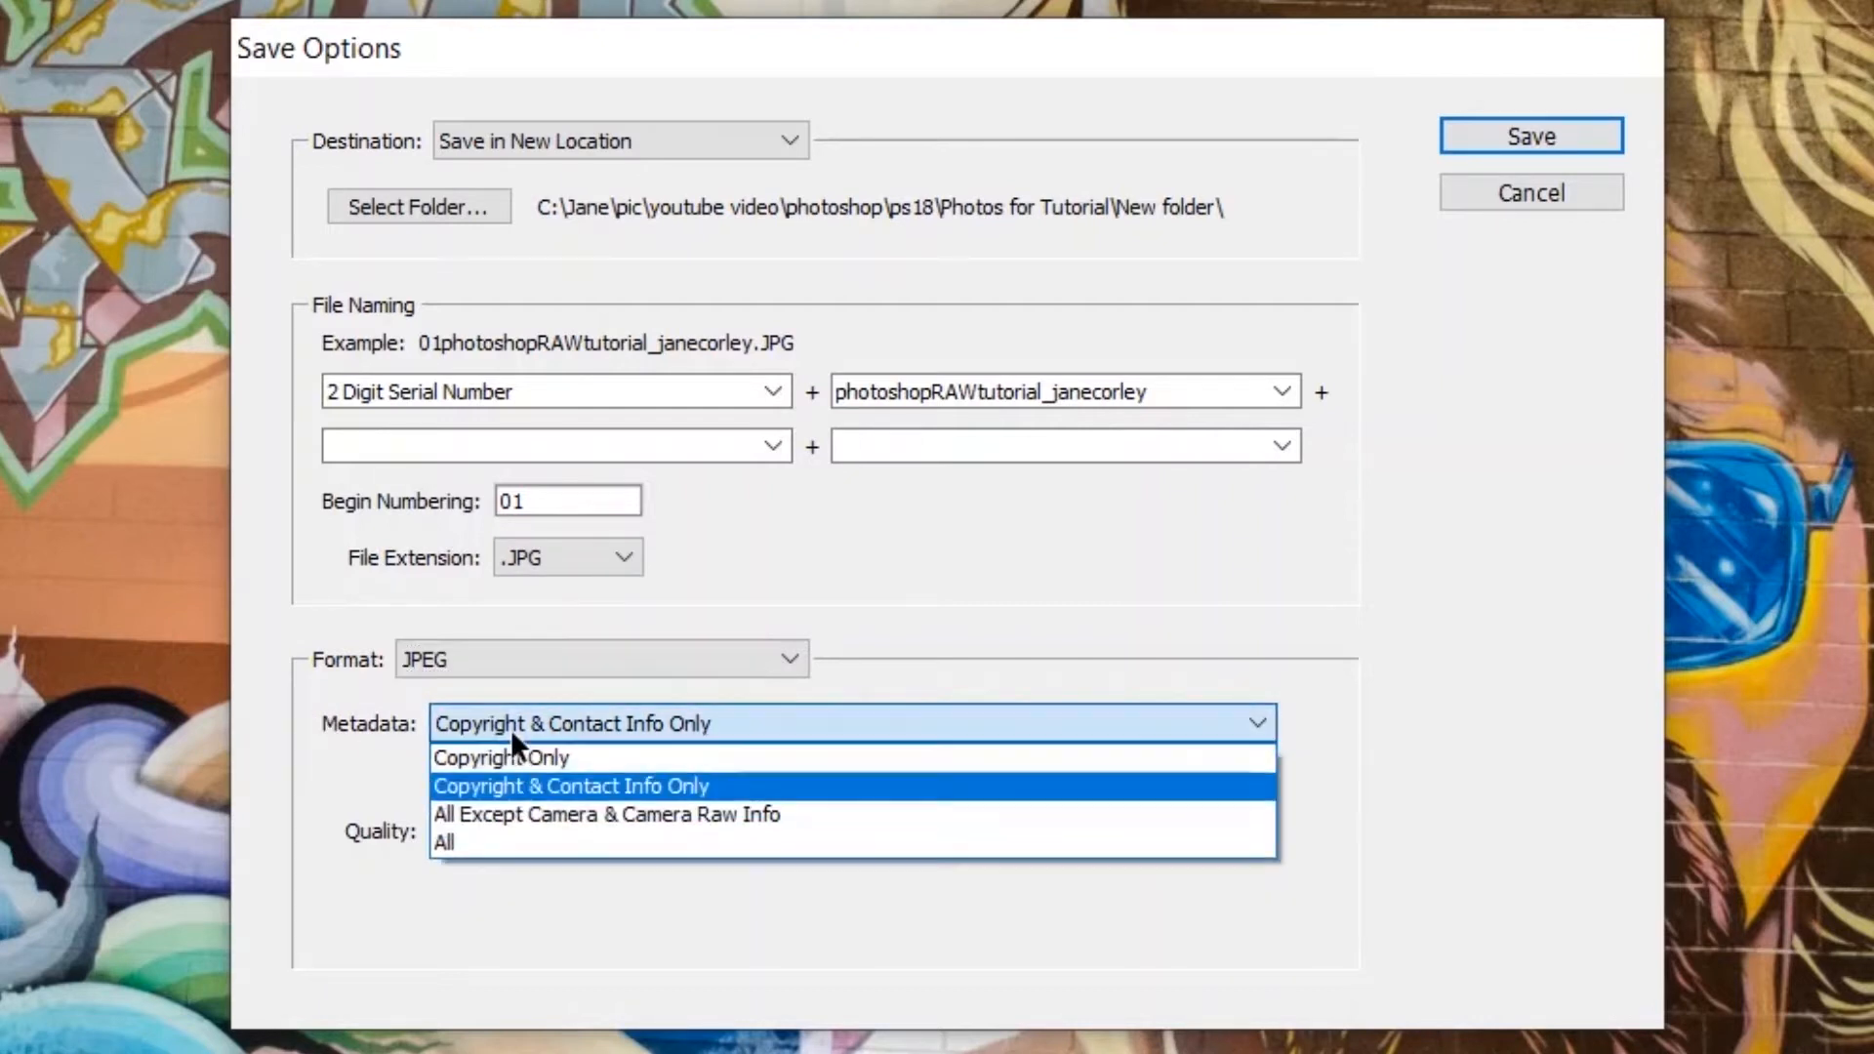
pyautogui.click(533, 781)
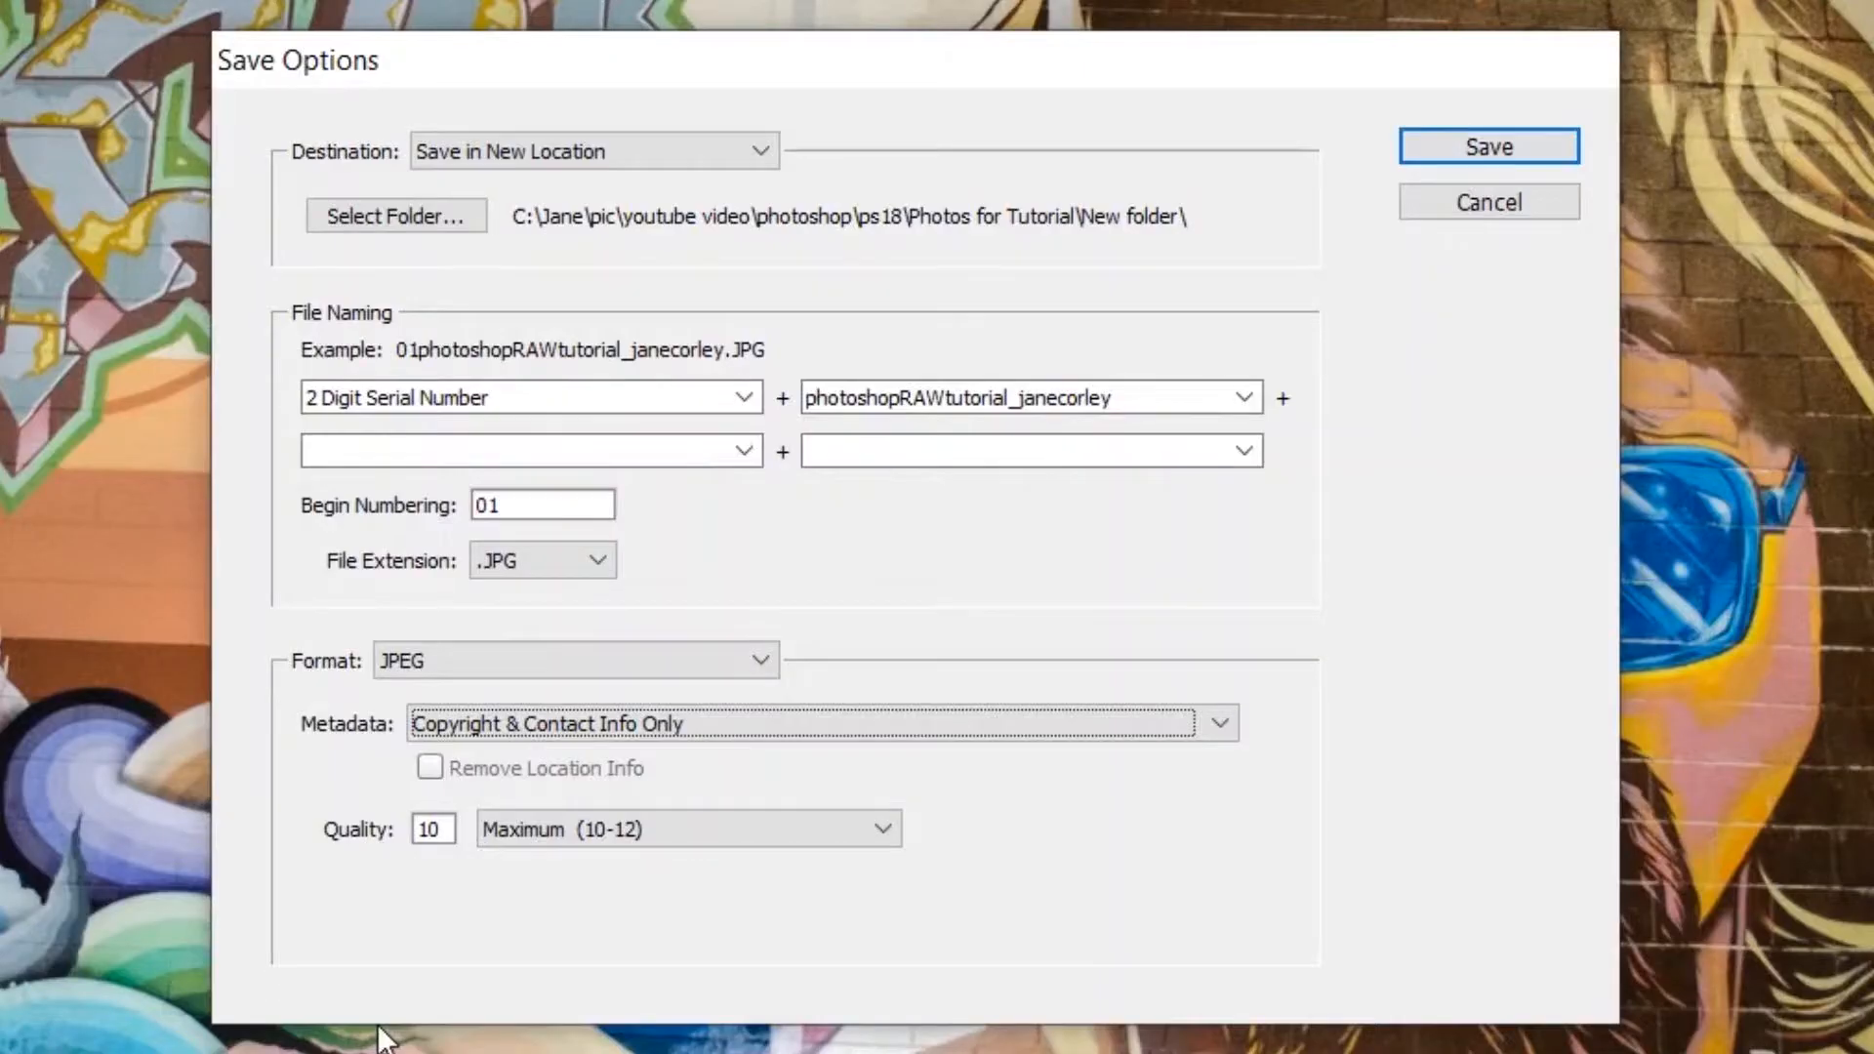
pyautogui.click(576, 834)
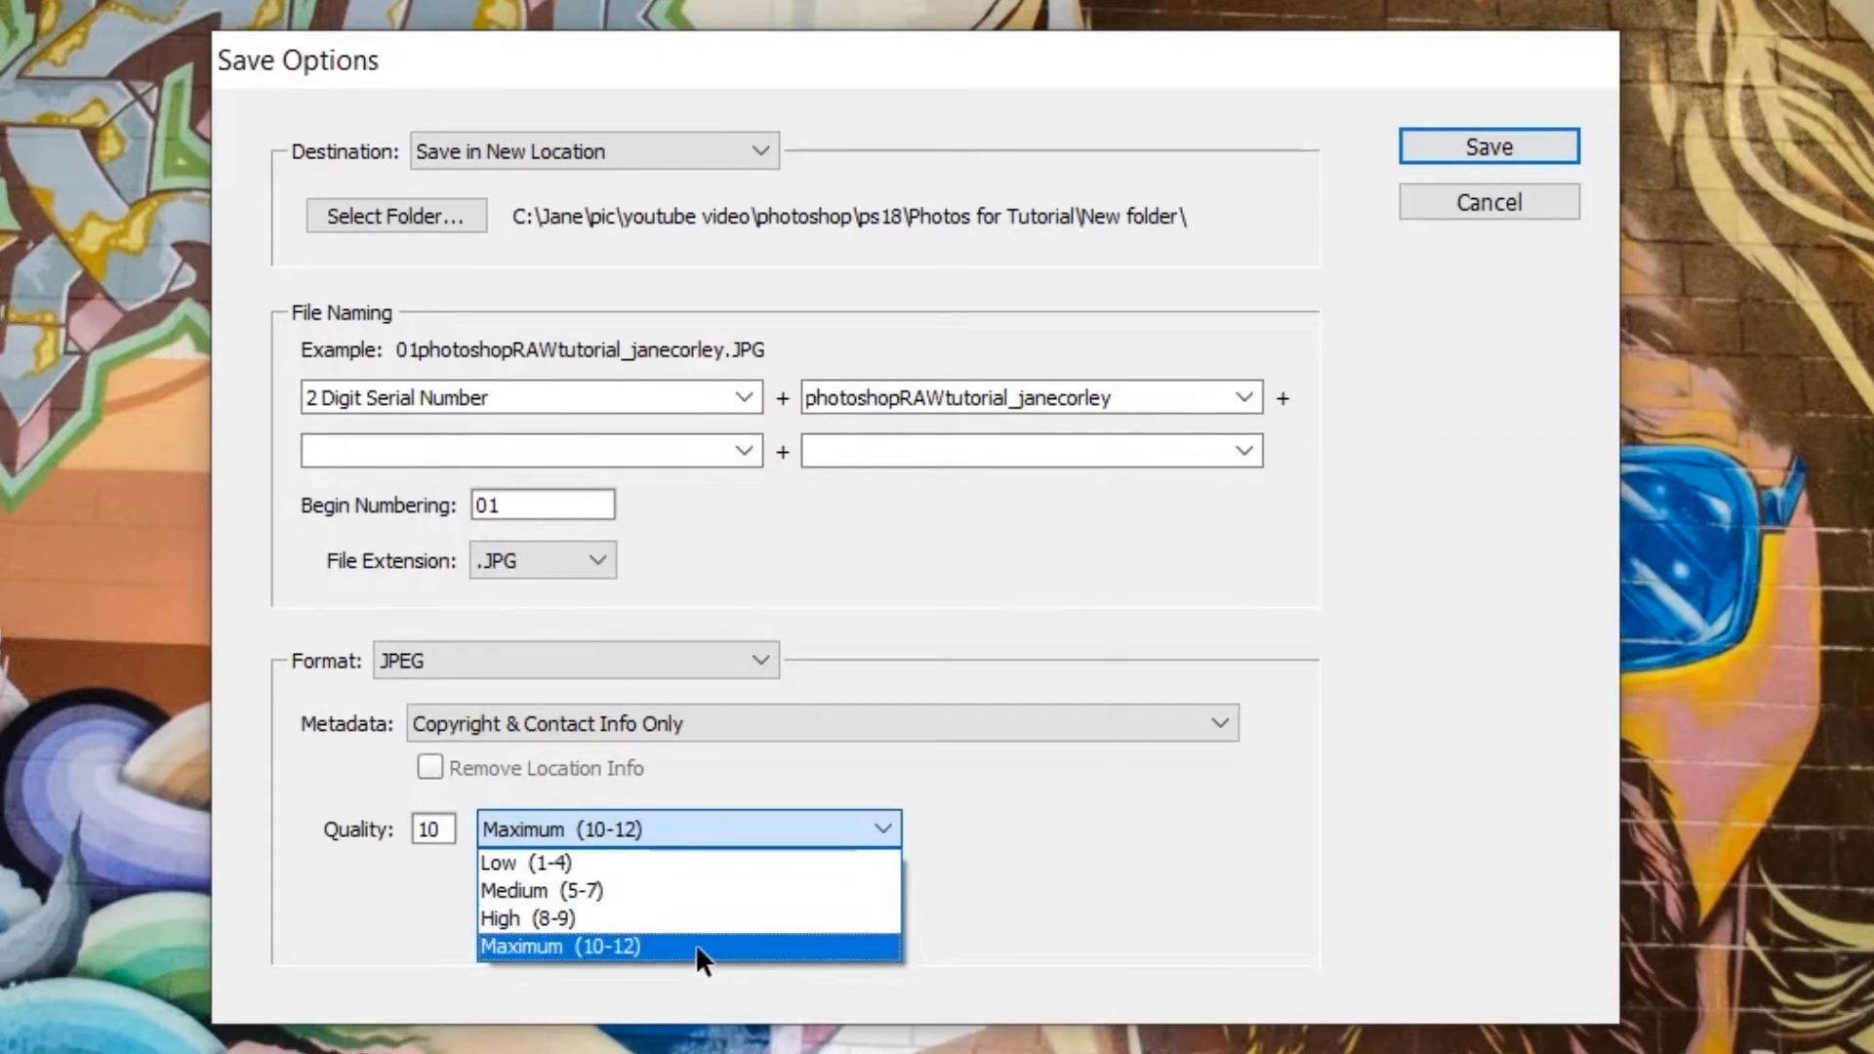
pyautogui.click(605, 946)
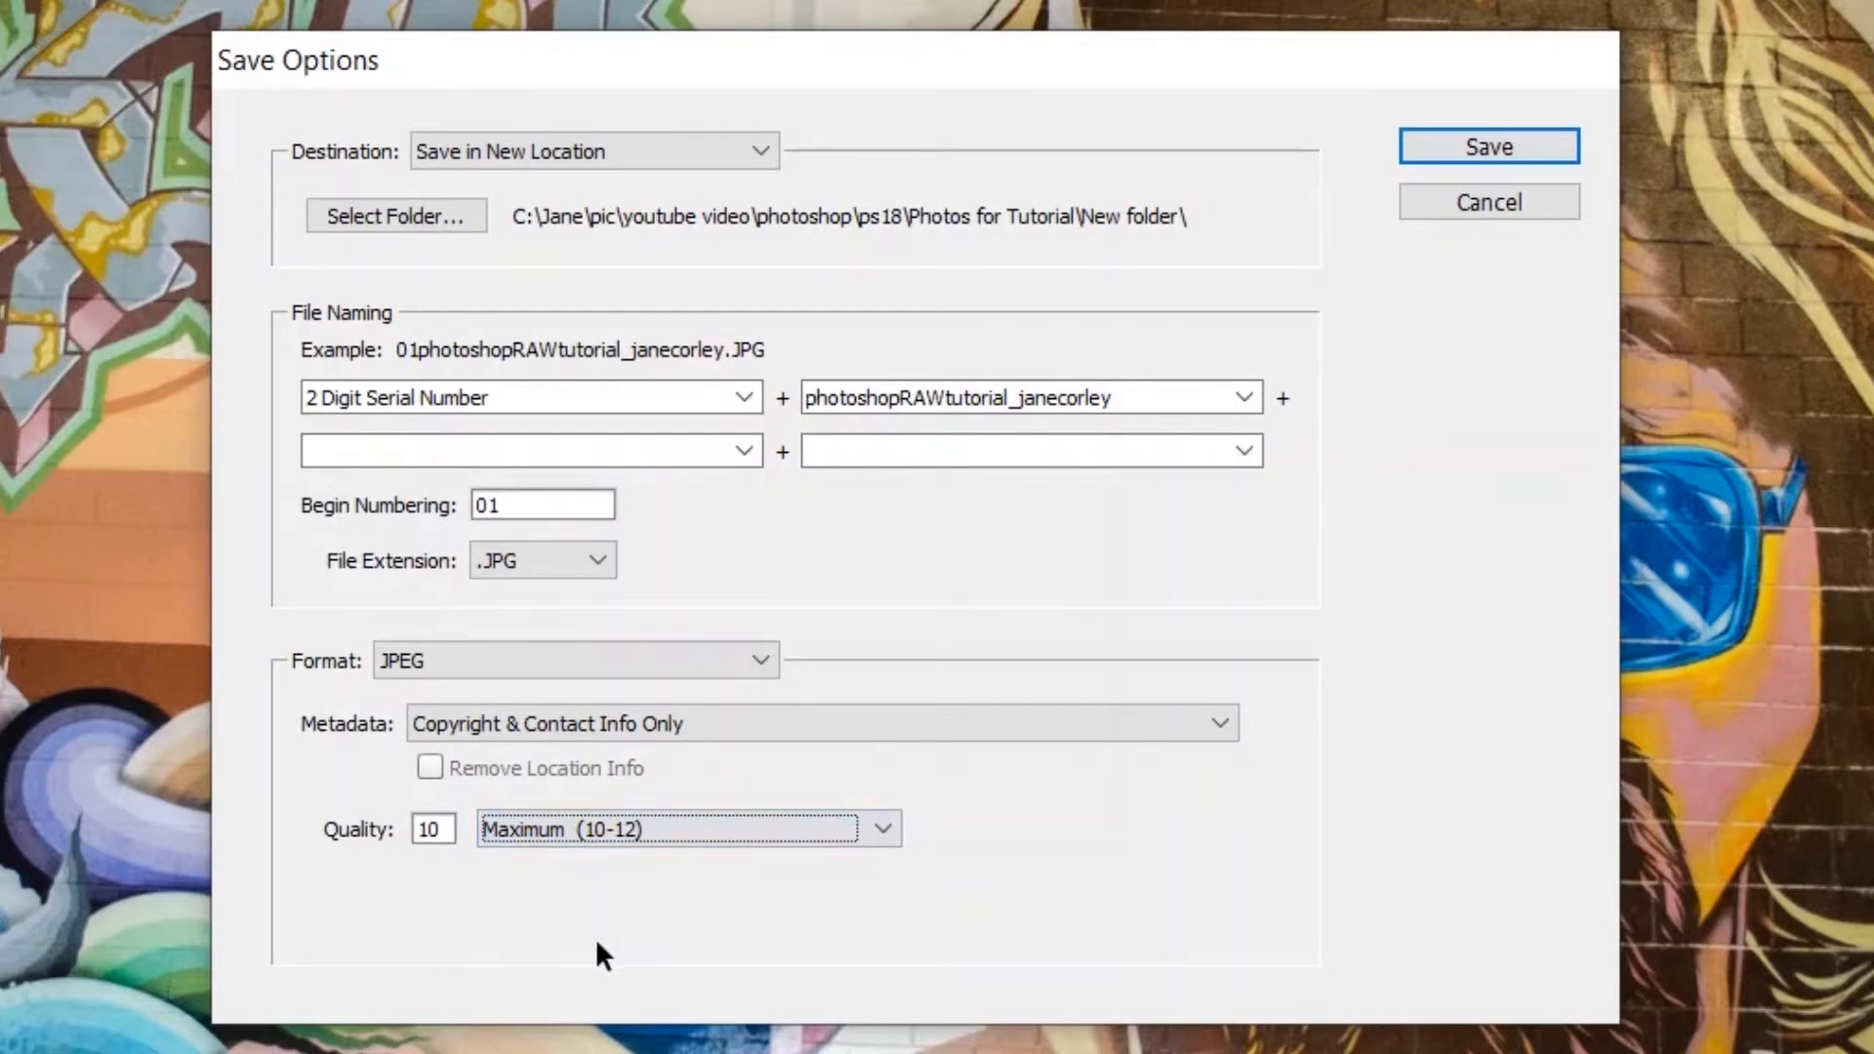
pyautogui.click(1505, 146)
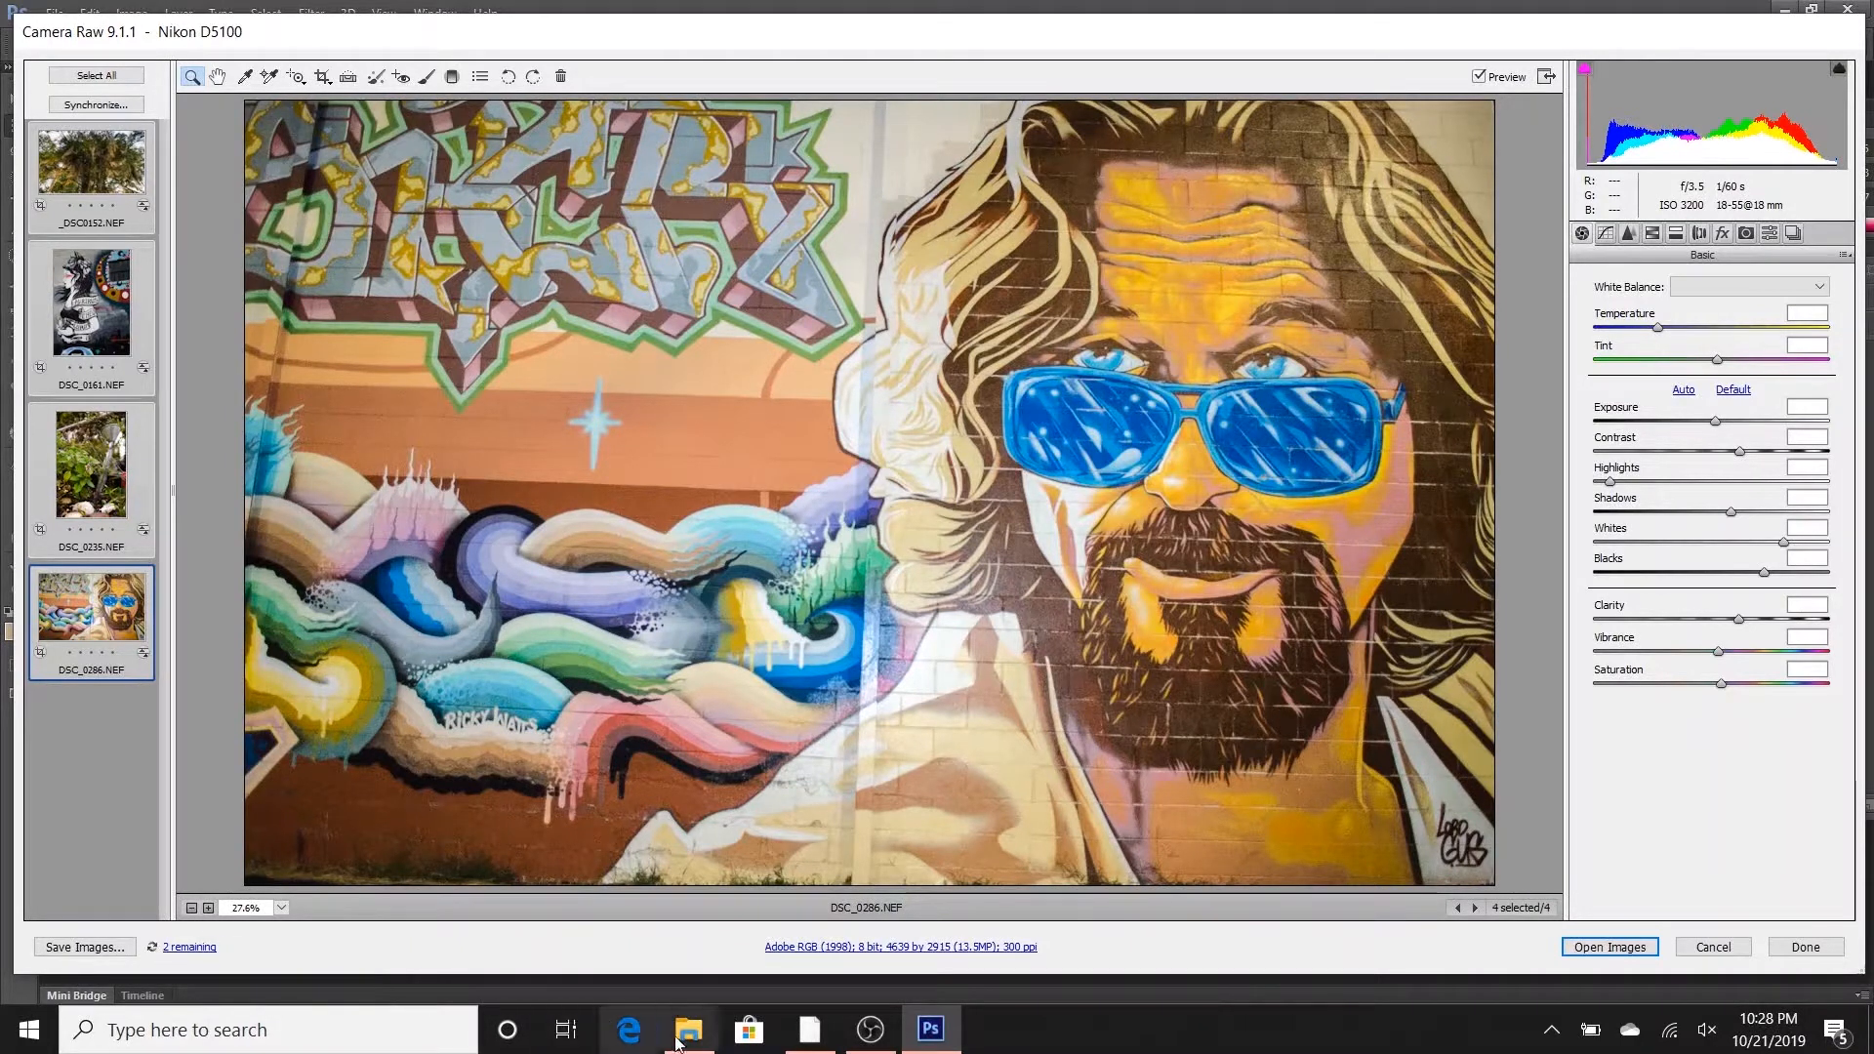
pyautogui.moveTo(691, 1041)
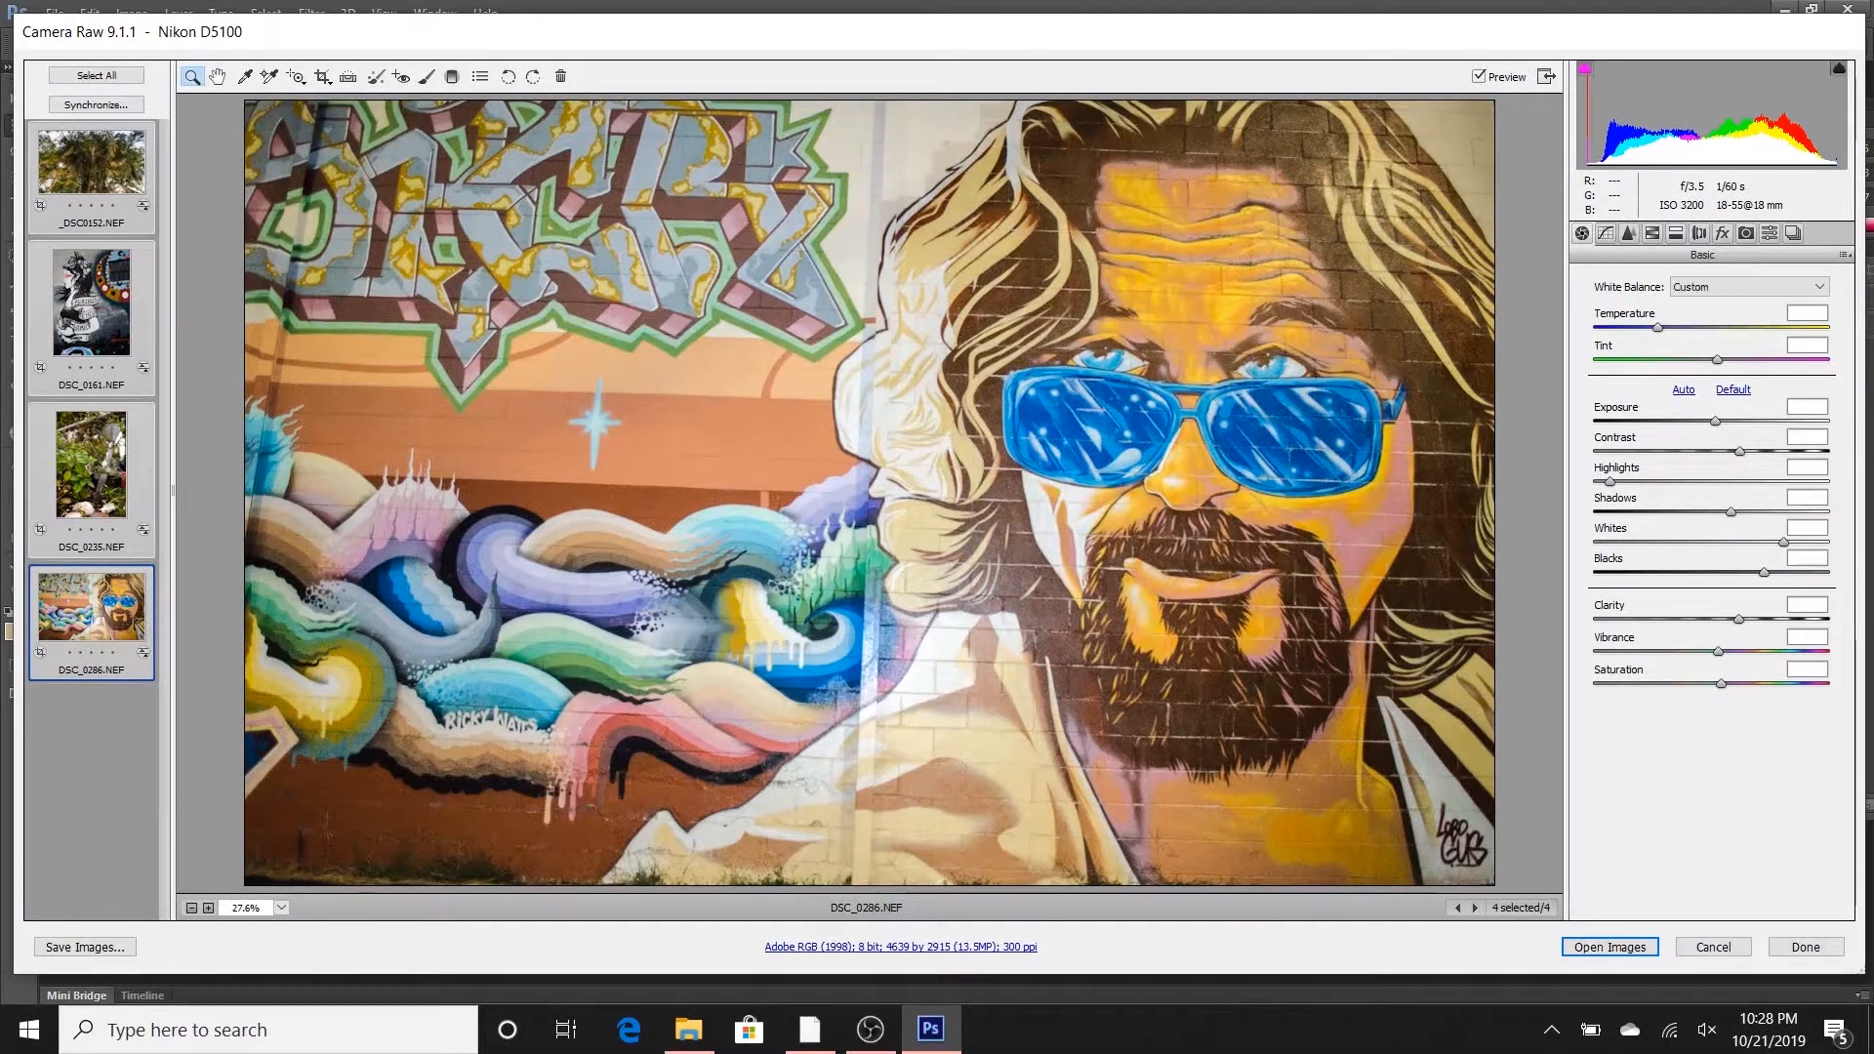
# - Open the garden plant photo DSC_0235.NEF from Camera Raw in Photoshop and duplicate its Background layer
pyautogui.click(100, 476)
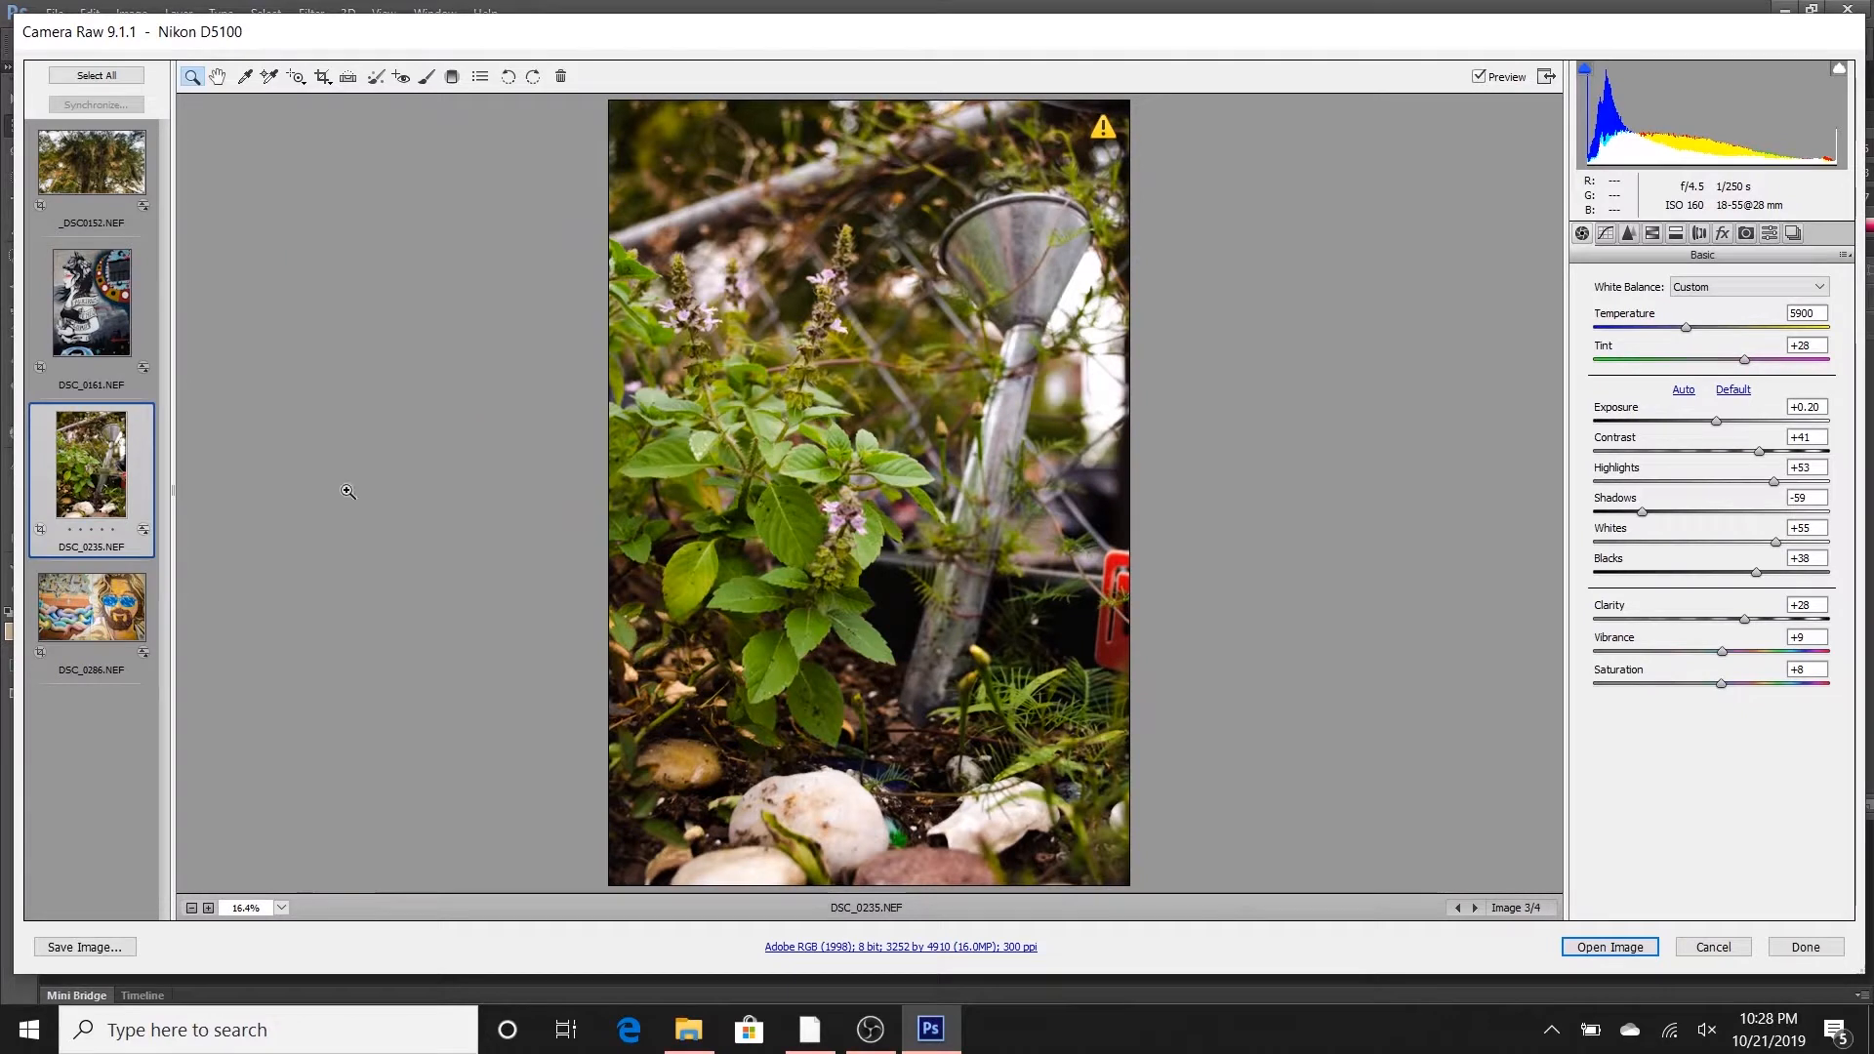
pyautogui.click(1581, 946)
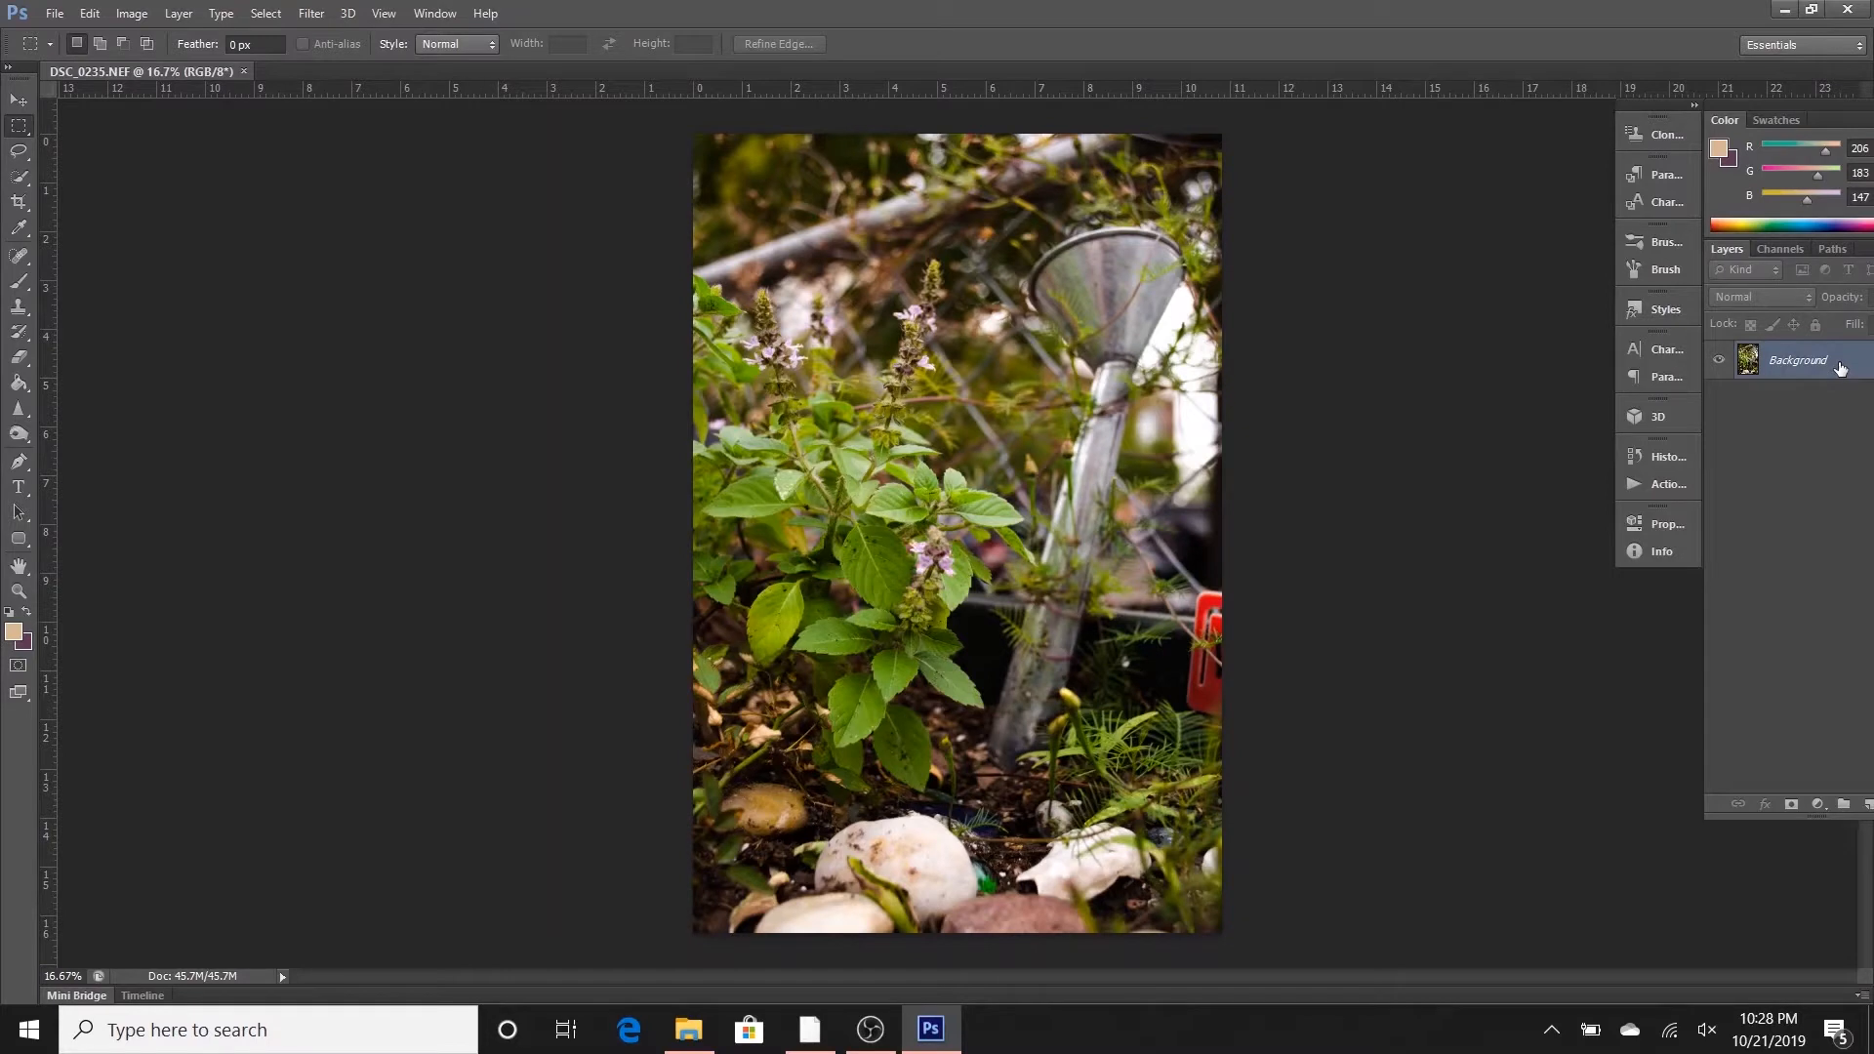
pyautogui.moveTo(1840, 367); pyautogui.dragTo(1867, 804)
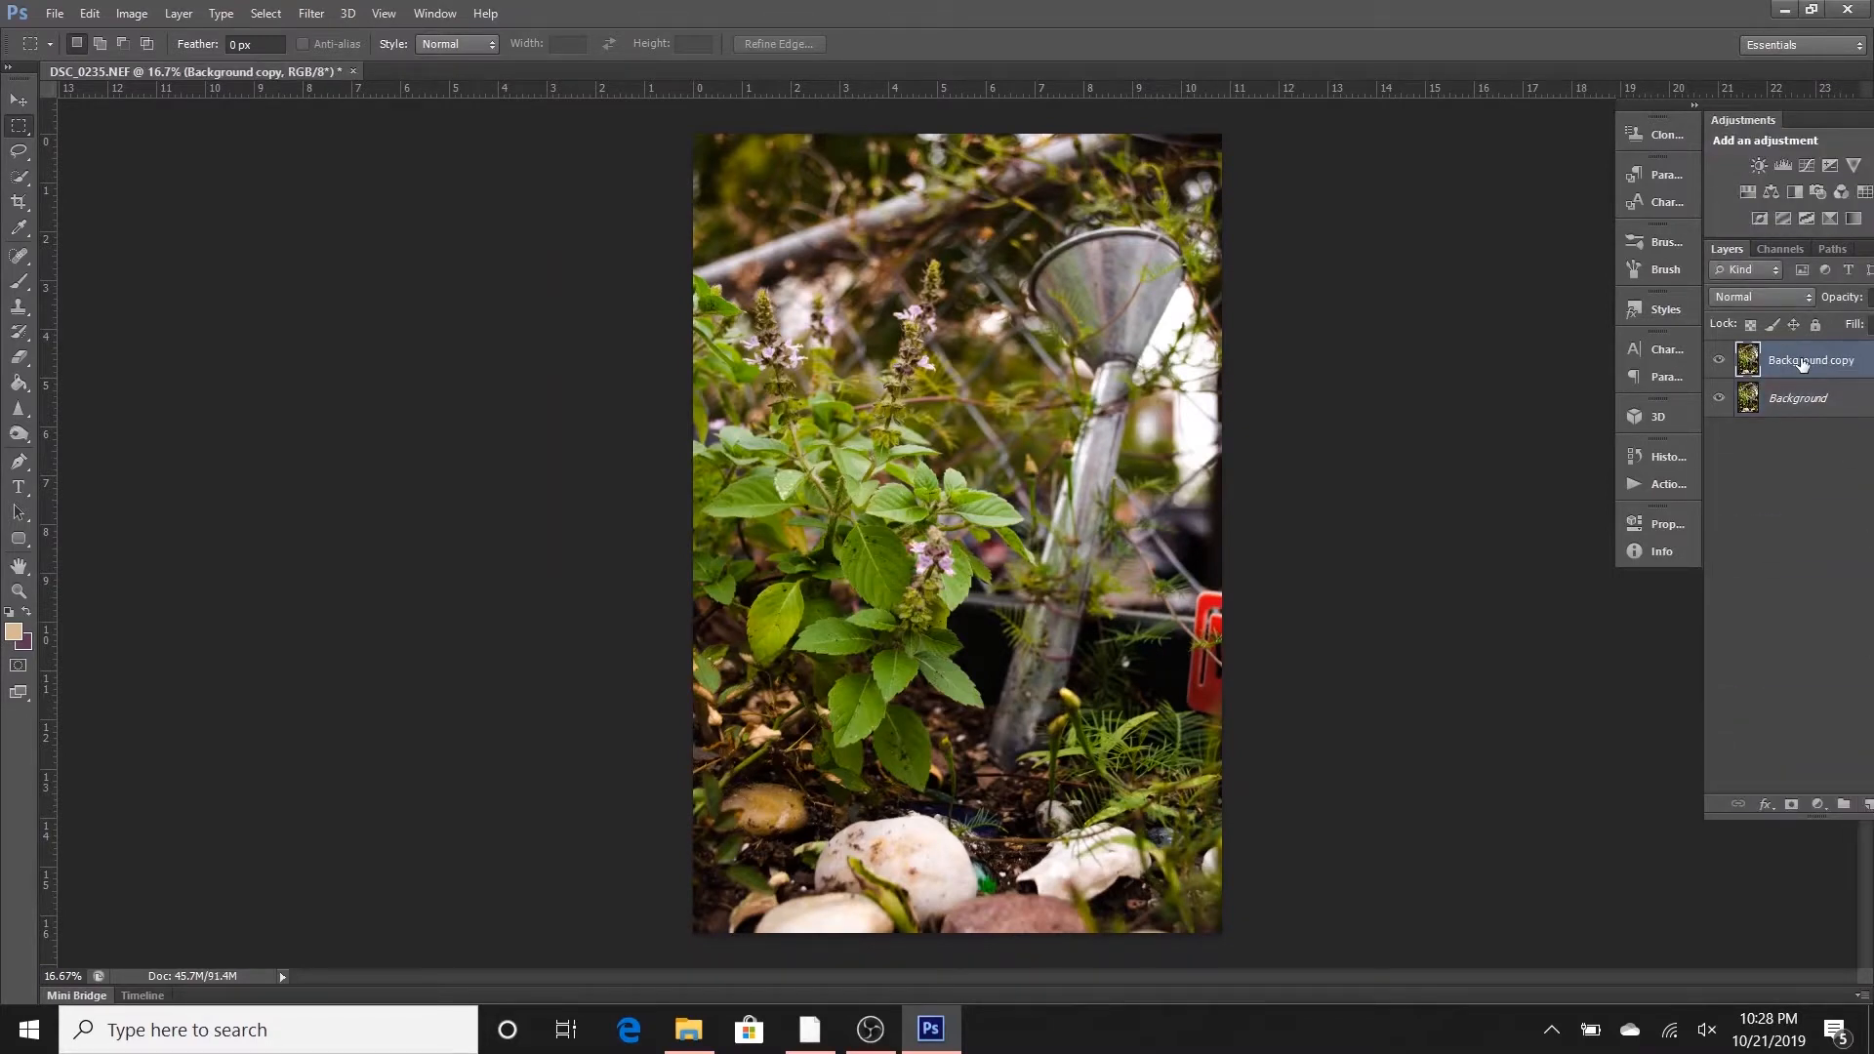
# - Lasso the red object at the garden photo's right edge, remove it with a Content-Aware fill at 100% opacity, and deselect
pyautogui.press('s')
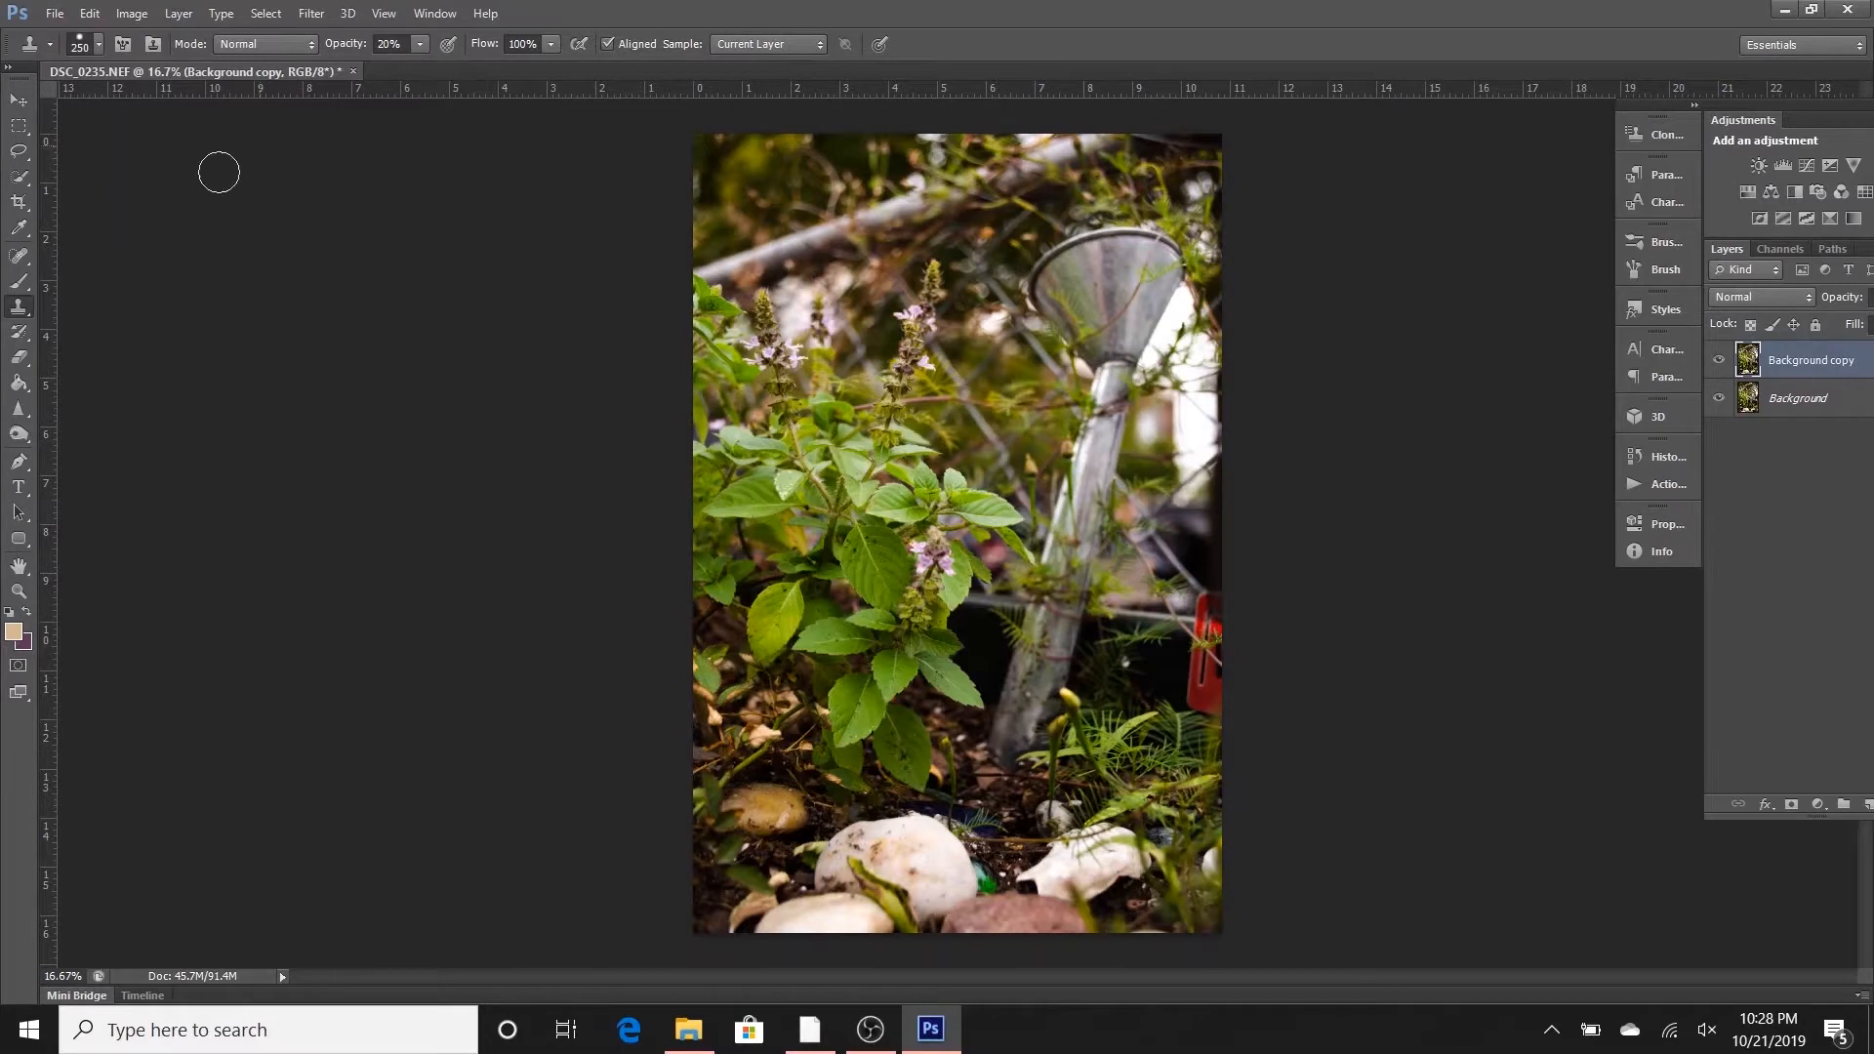
pyautogui.click(21, 154)
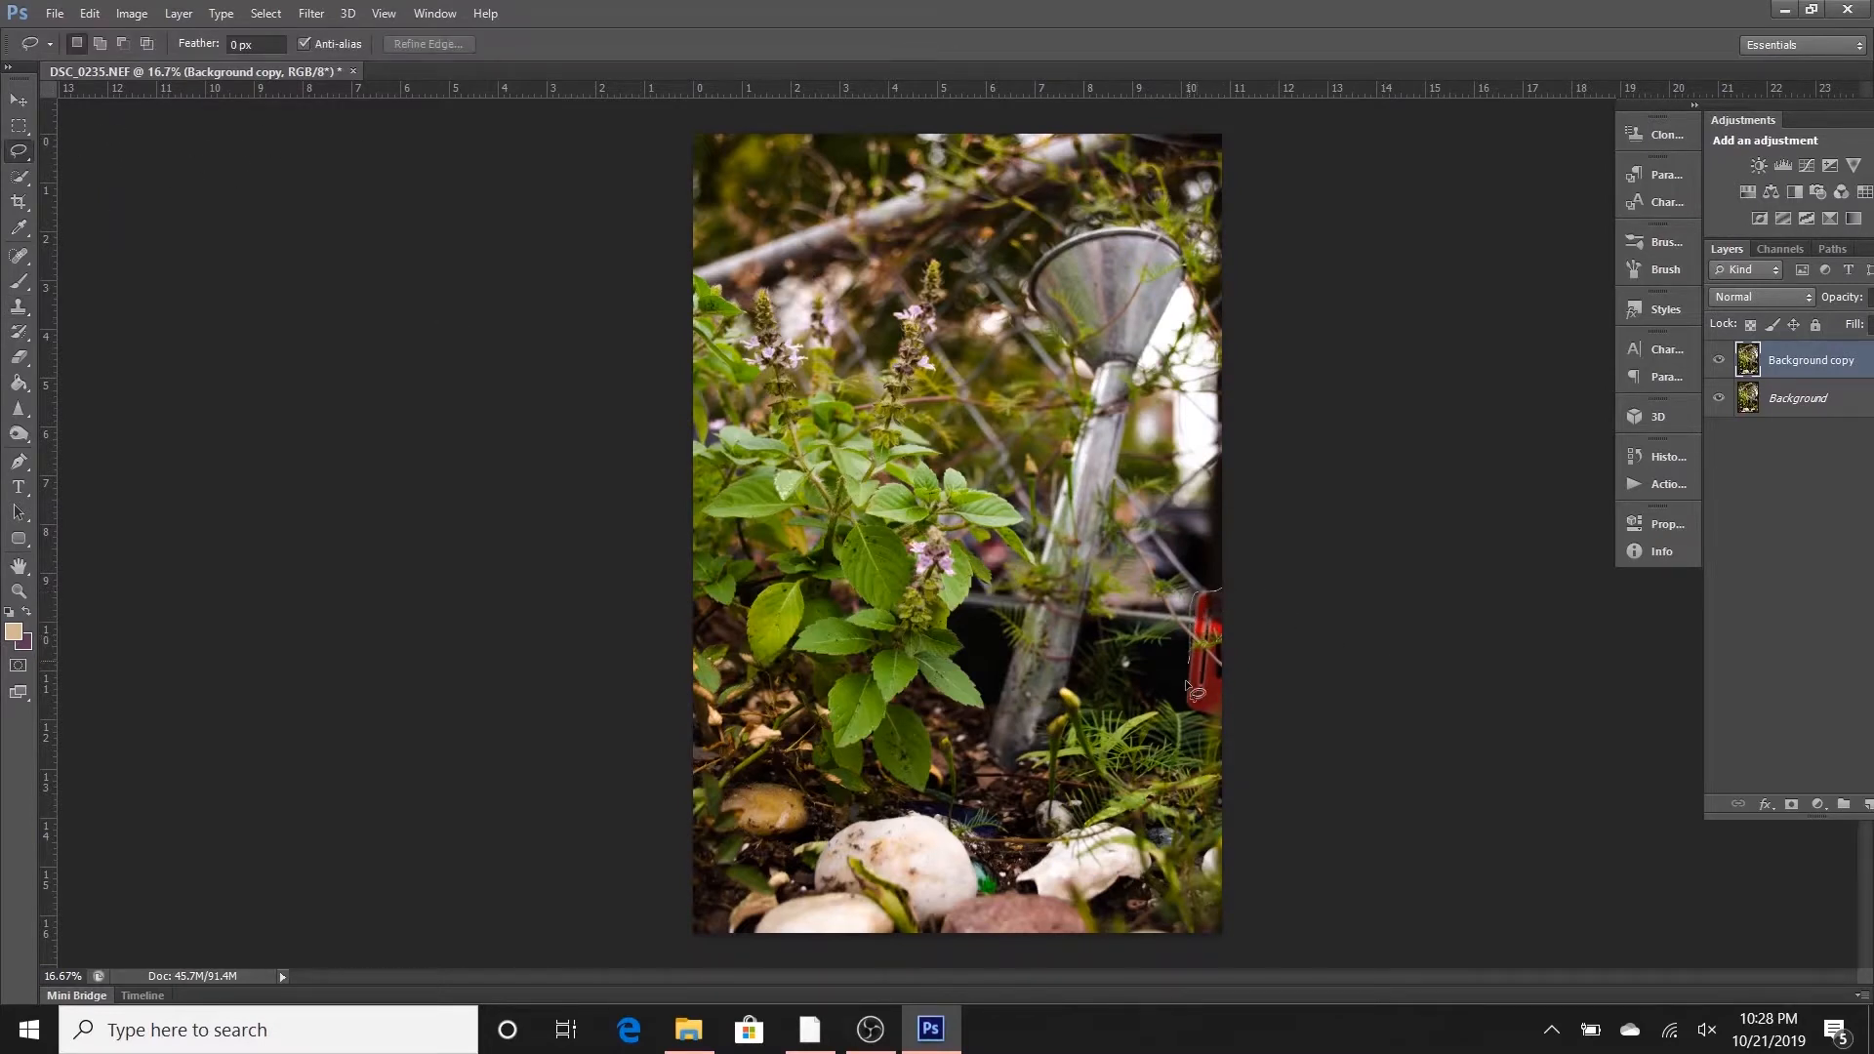
pyautogui.moveTo(1233, 739); pyautogui.dragTo(1232, 750)
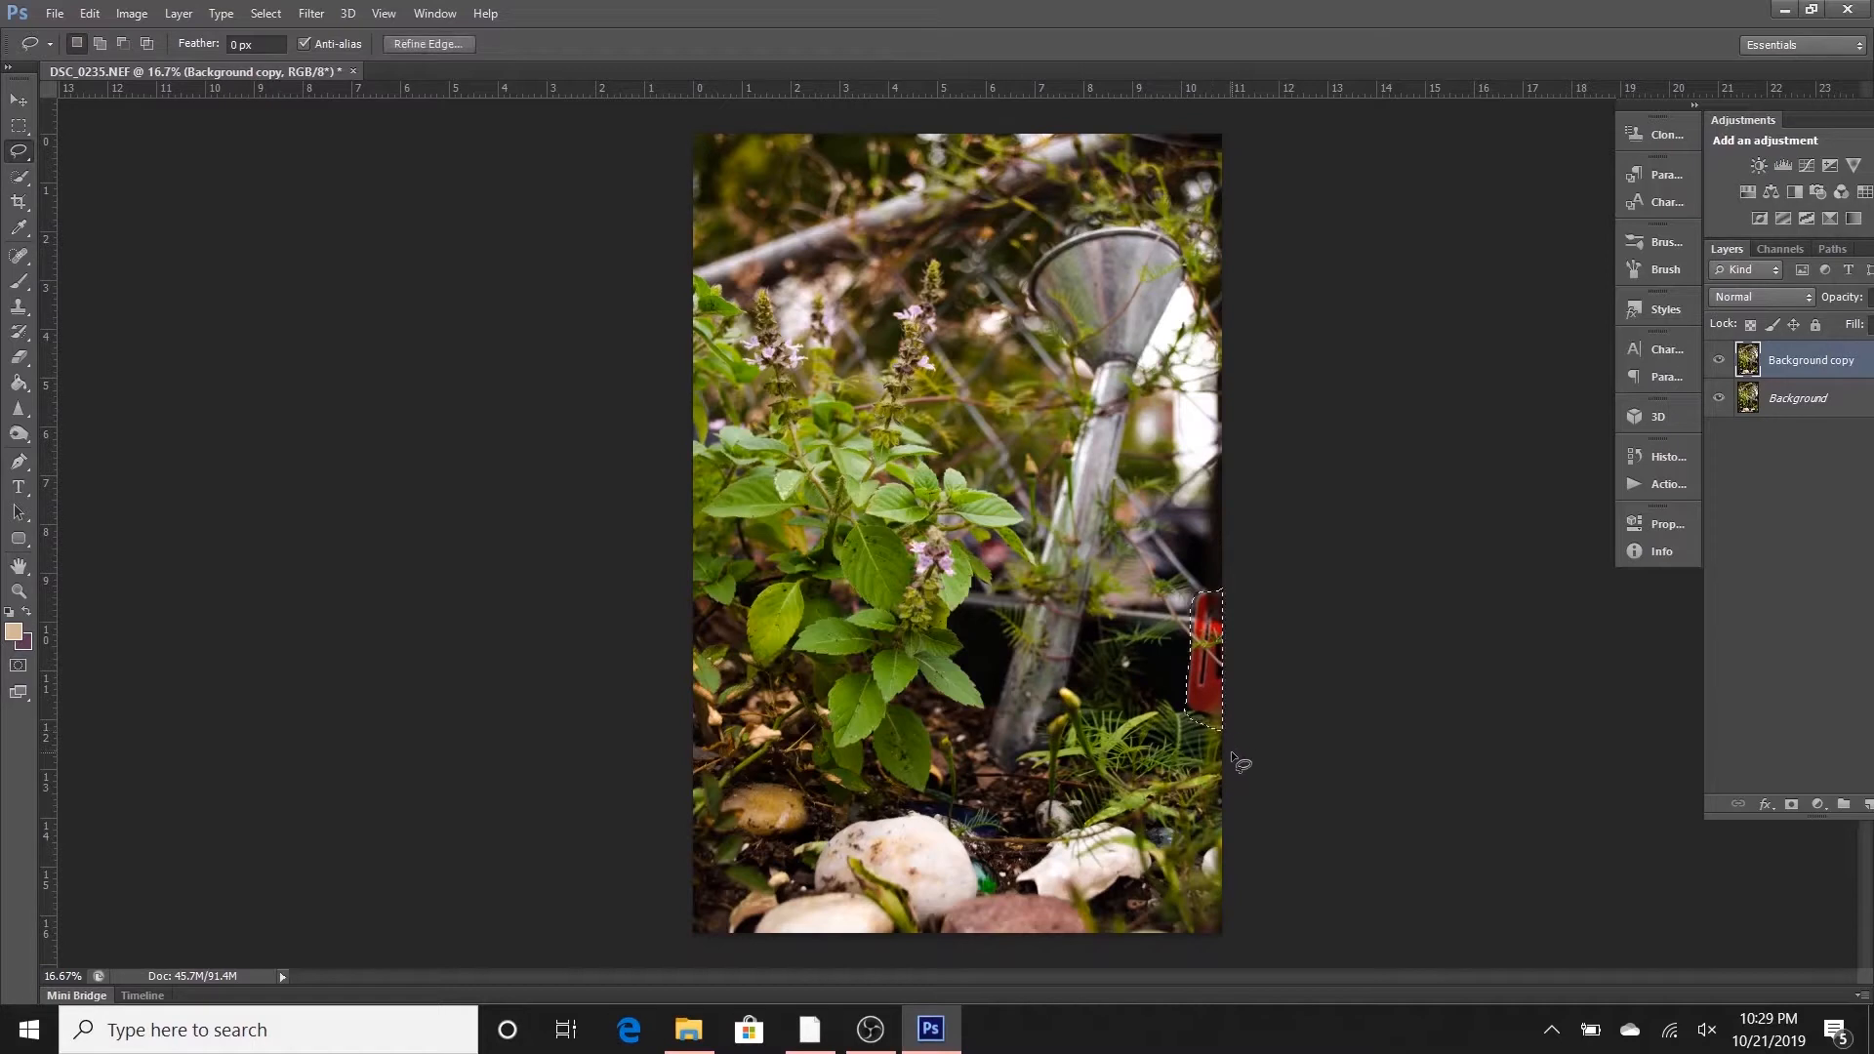
pyautogui.rightClick(1215, 695)
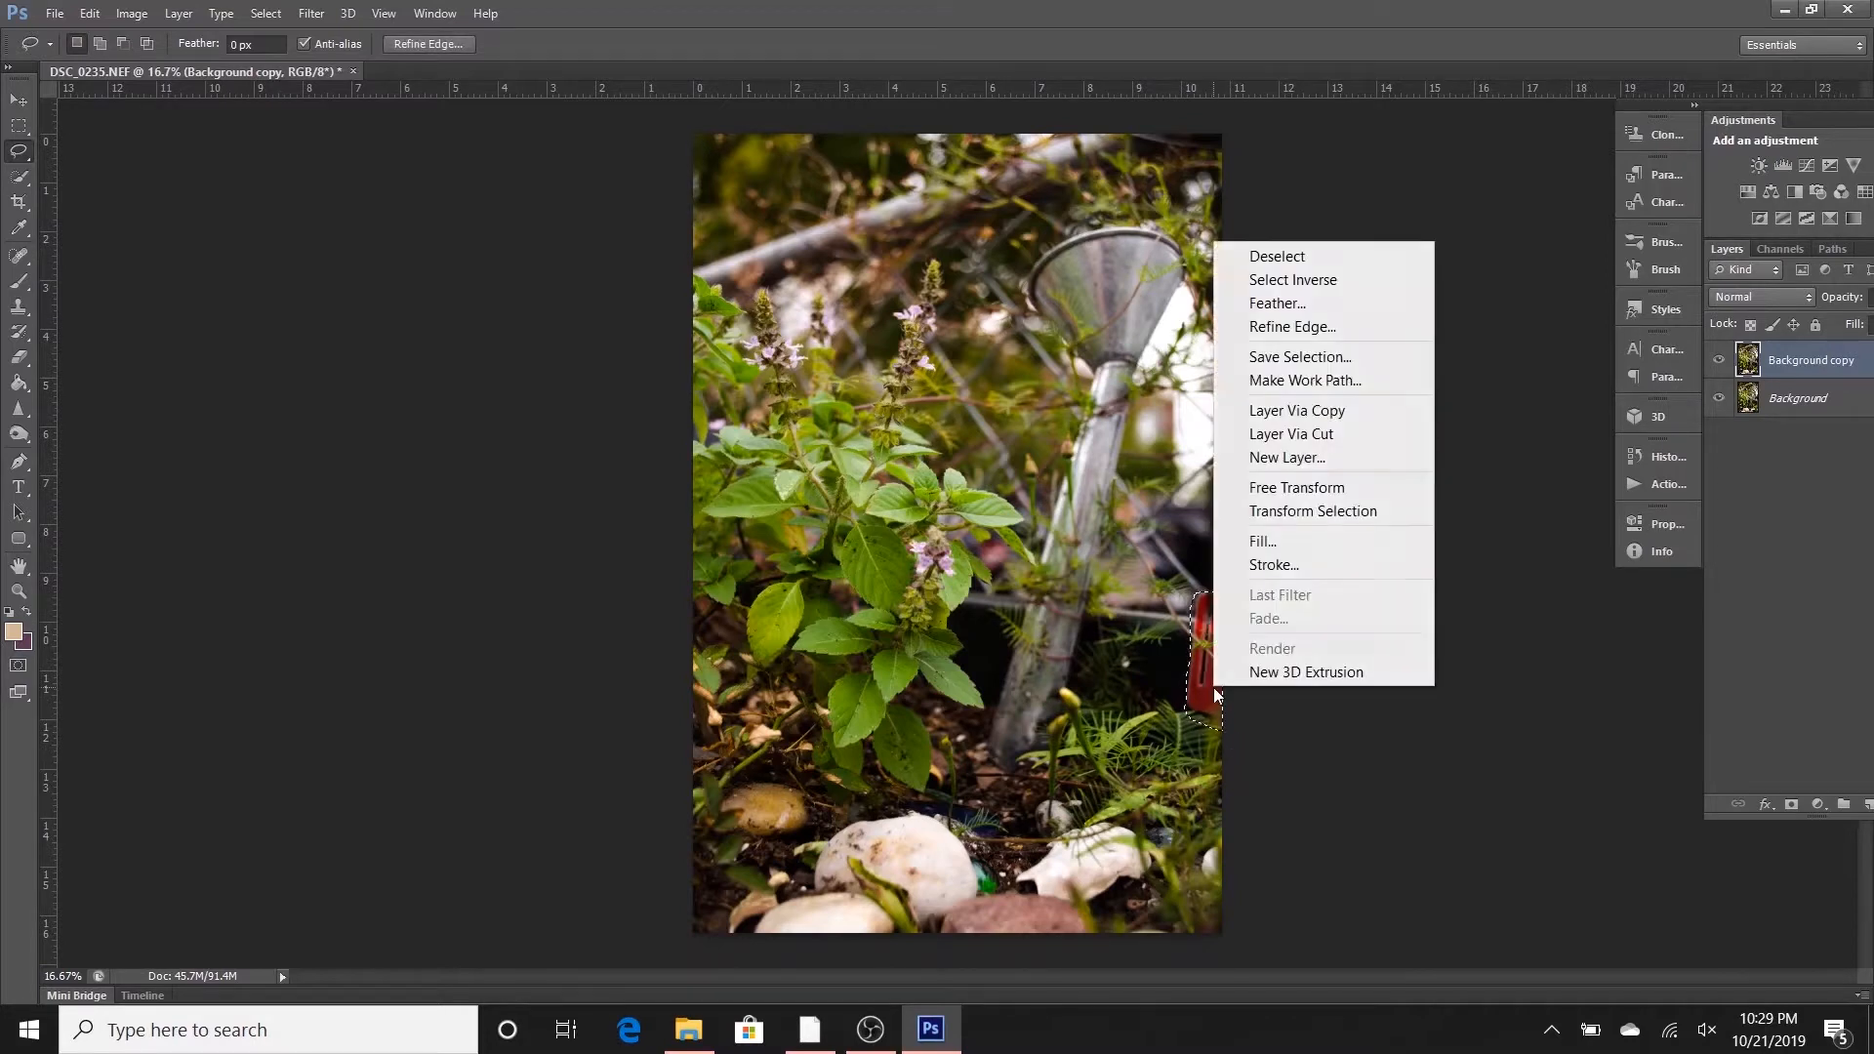
pyautogui.click(1244, 543)
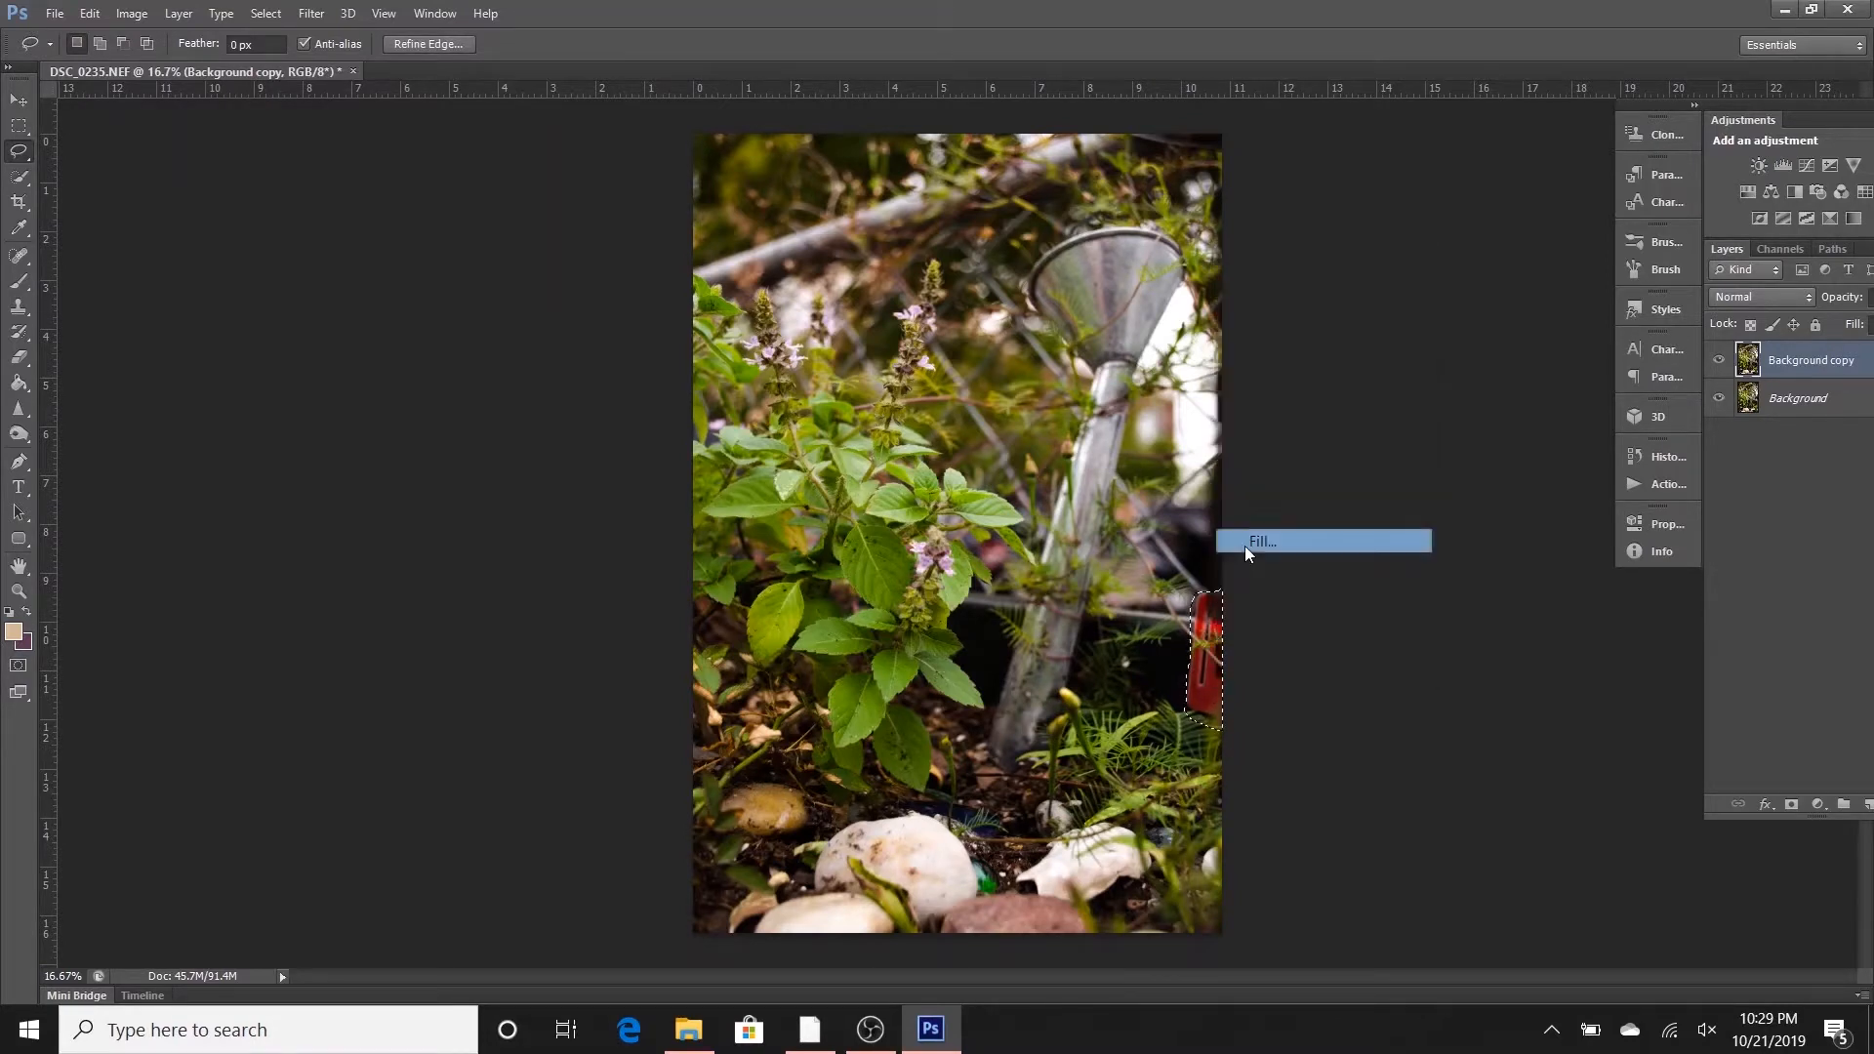
pyautogui.click(961, 318)
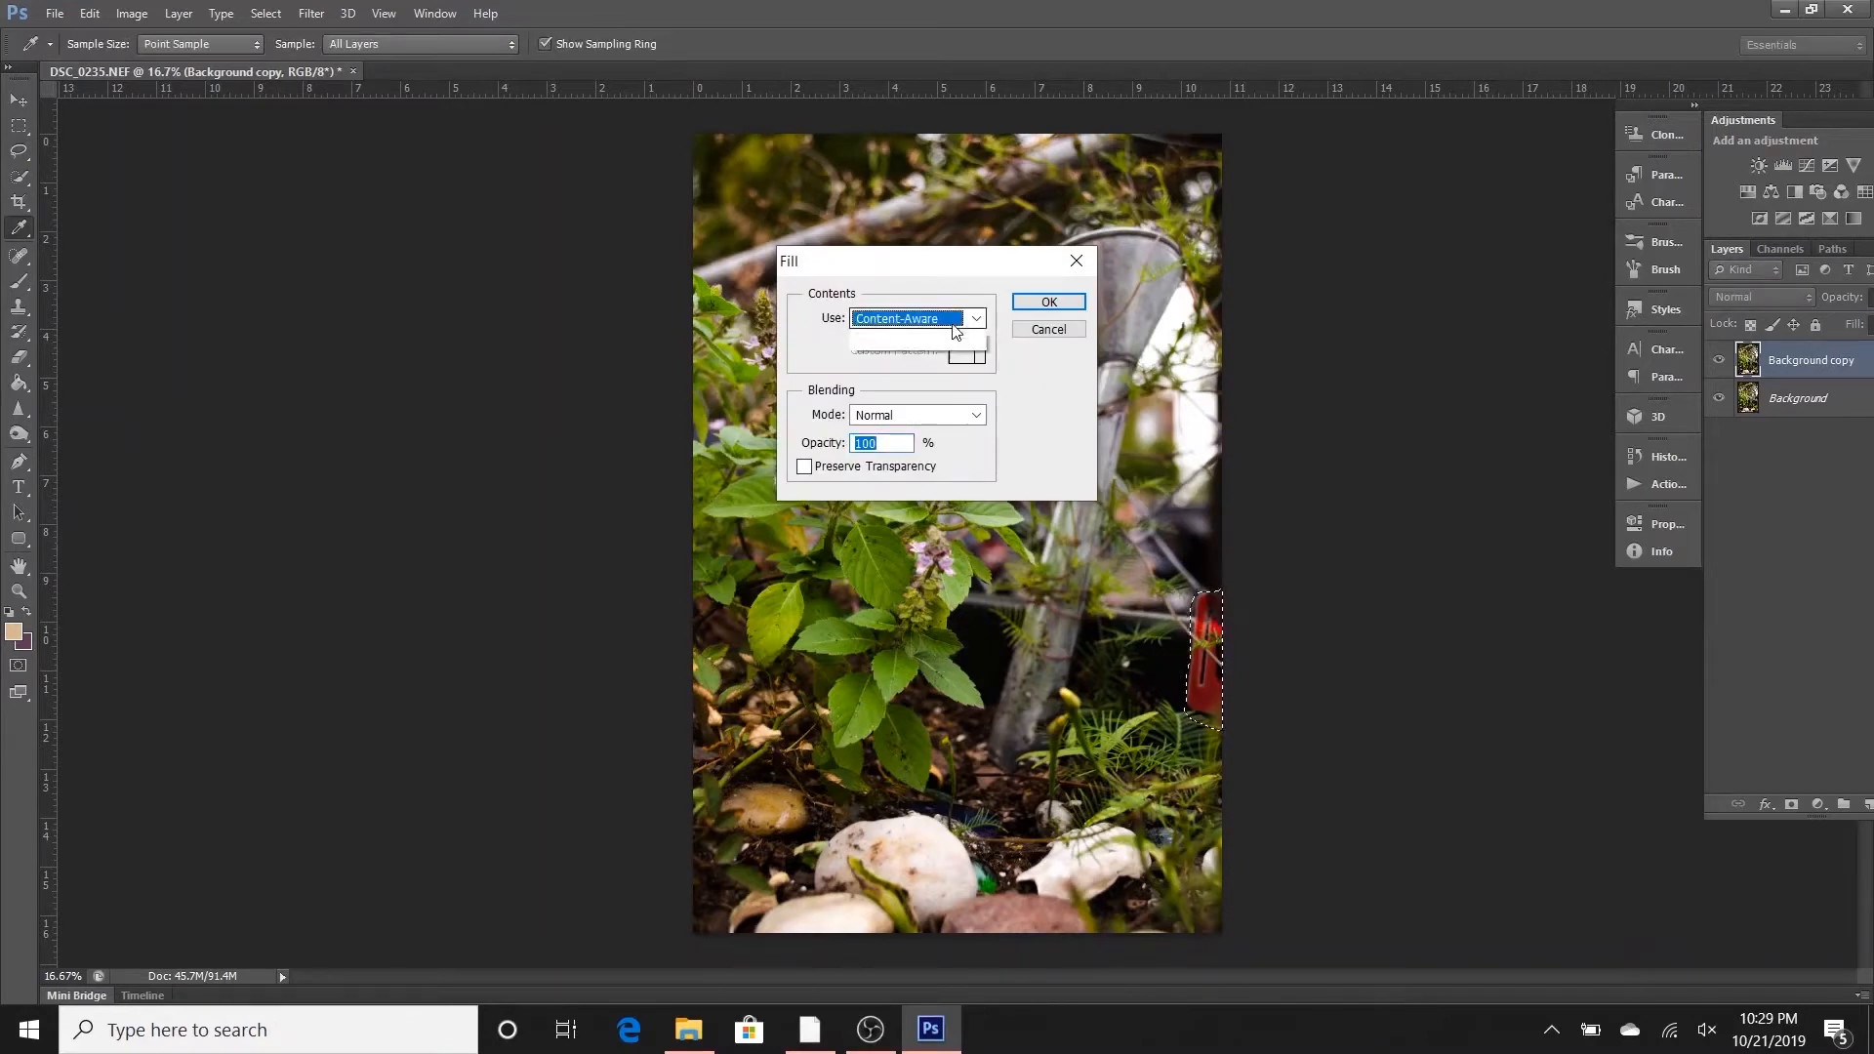
pyautogui.click(963, 422)
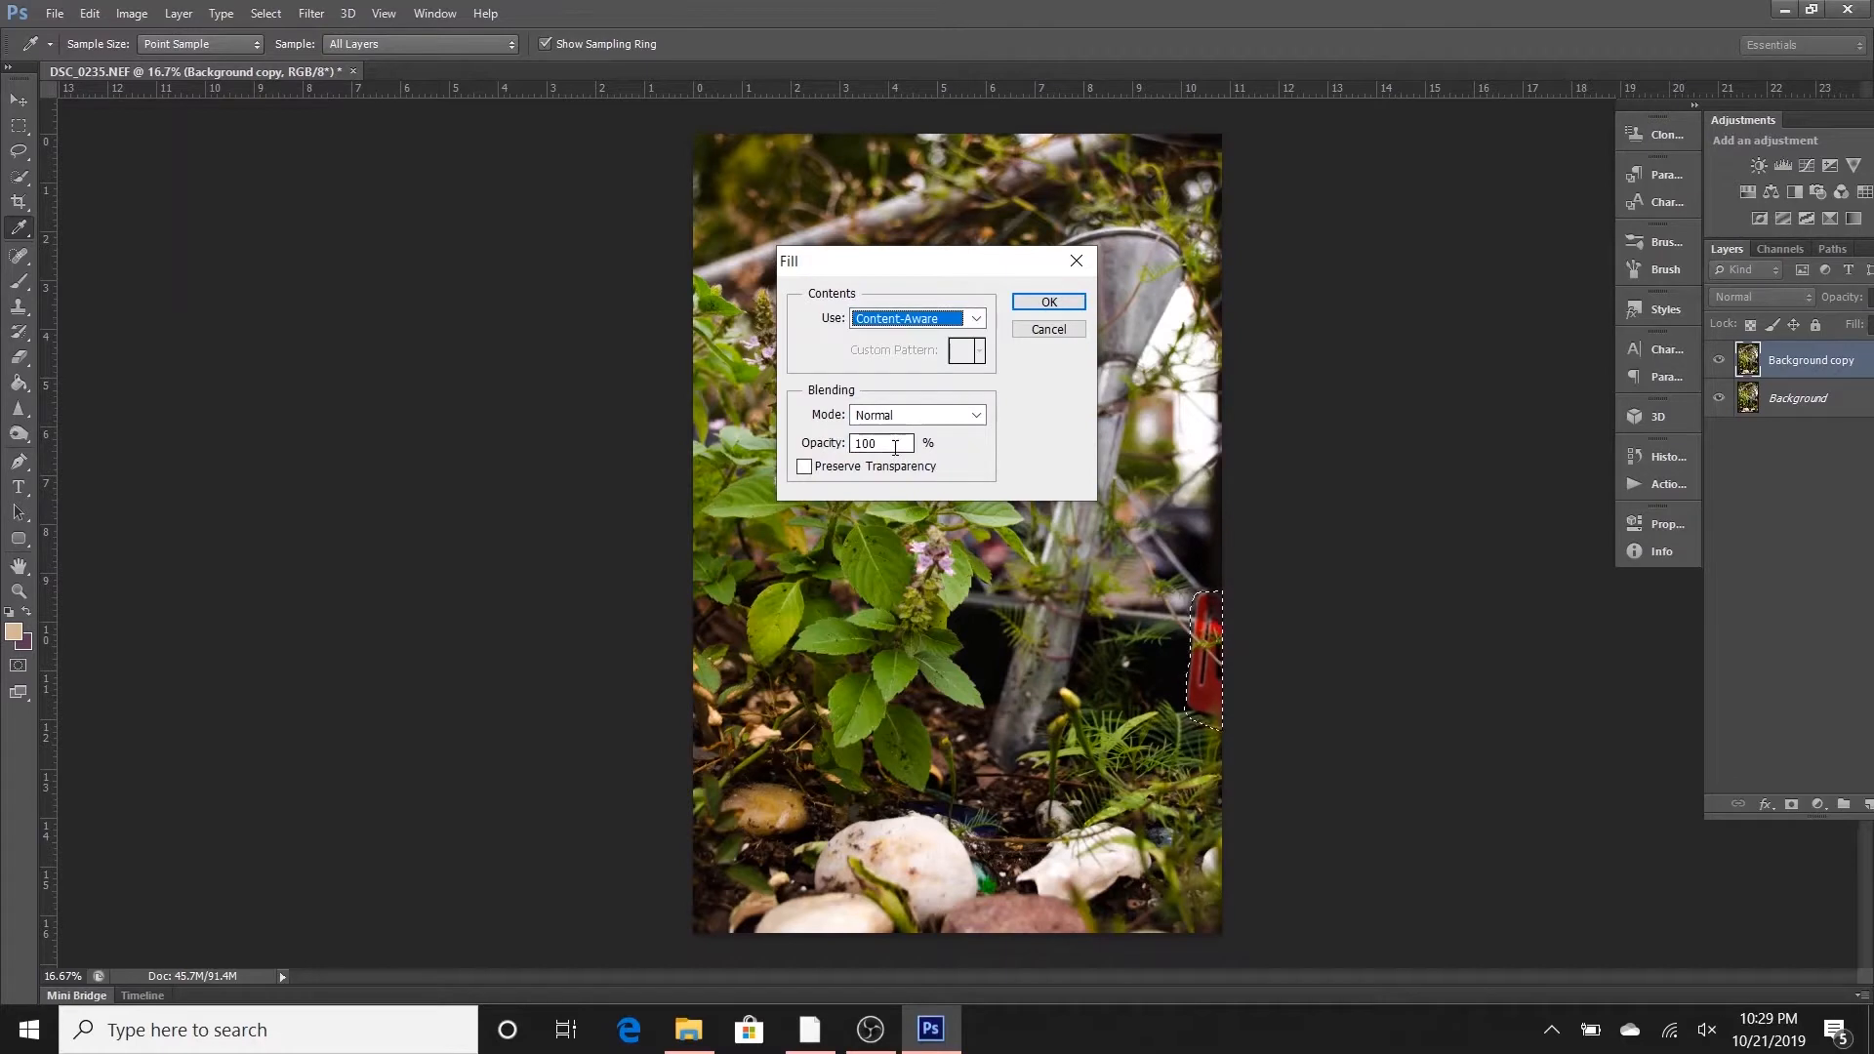
pyautogui.click(1049, 302)
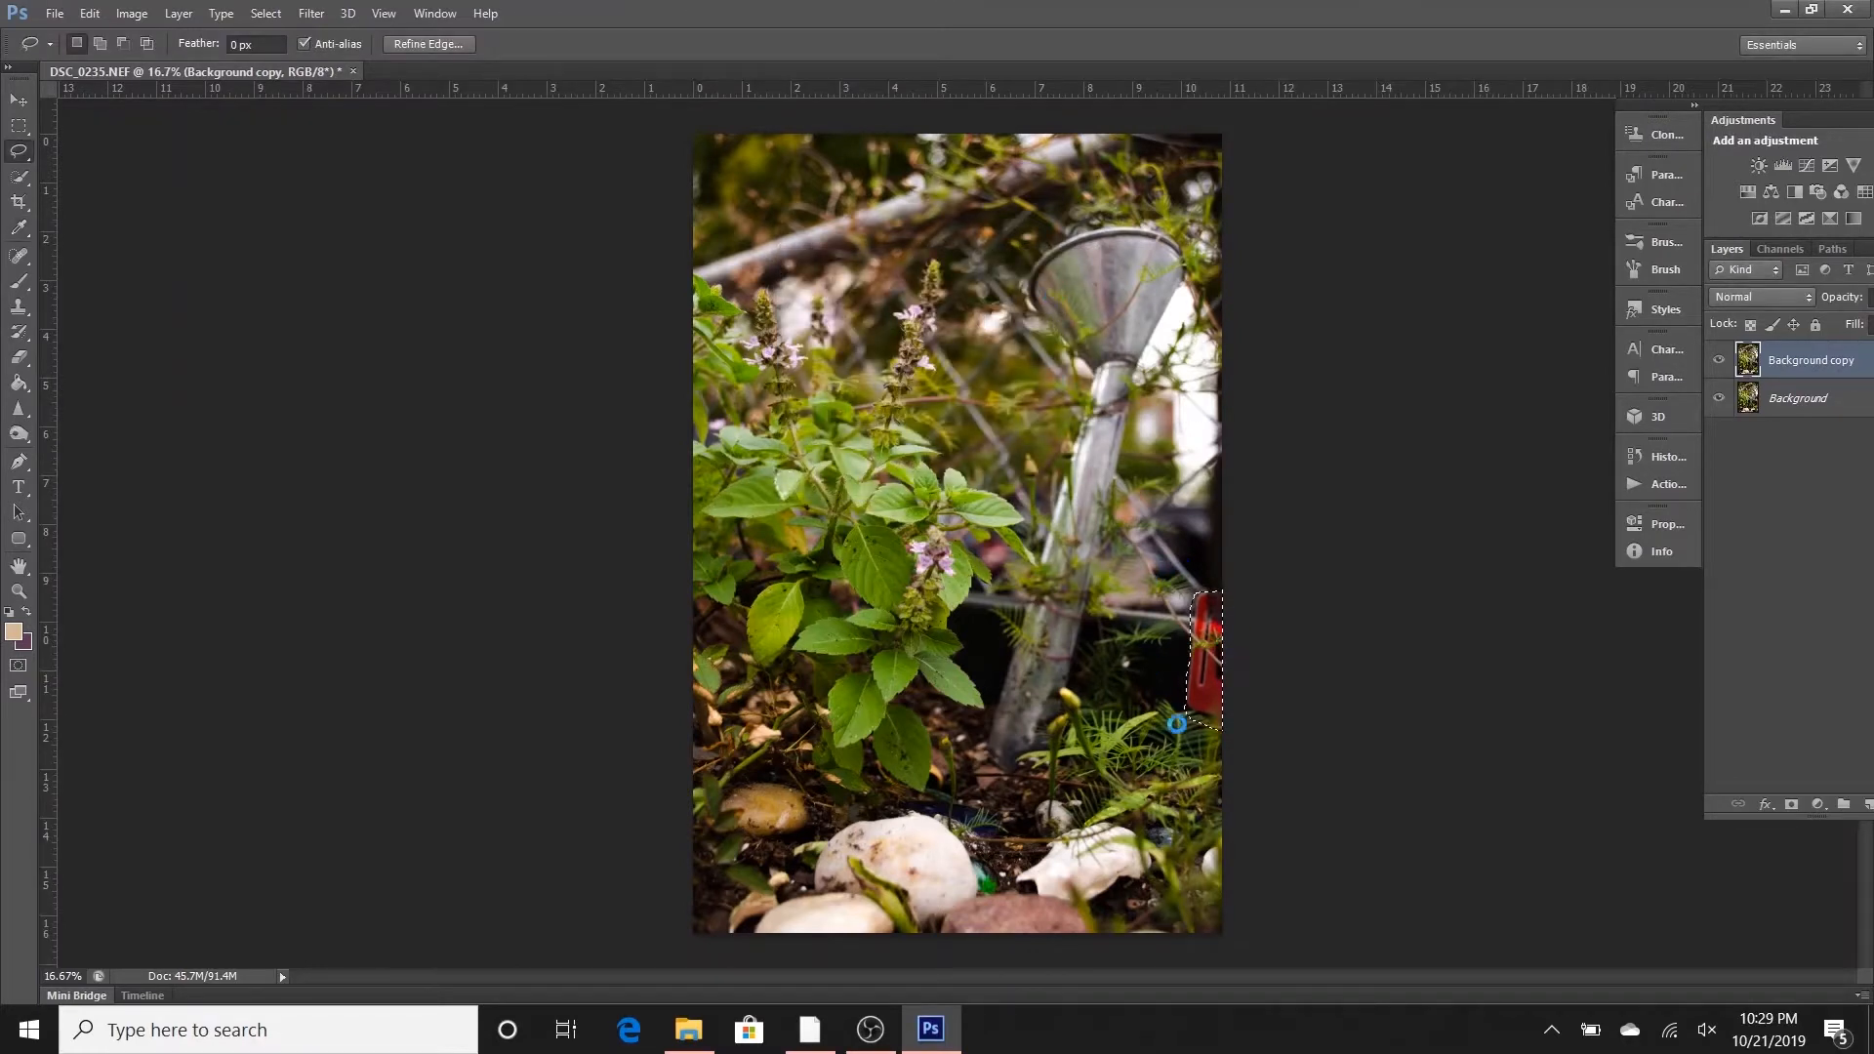
pyautogui.hotkey('ctrl', 'd')
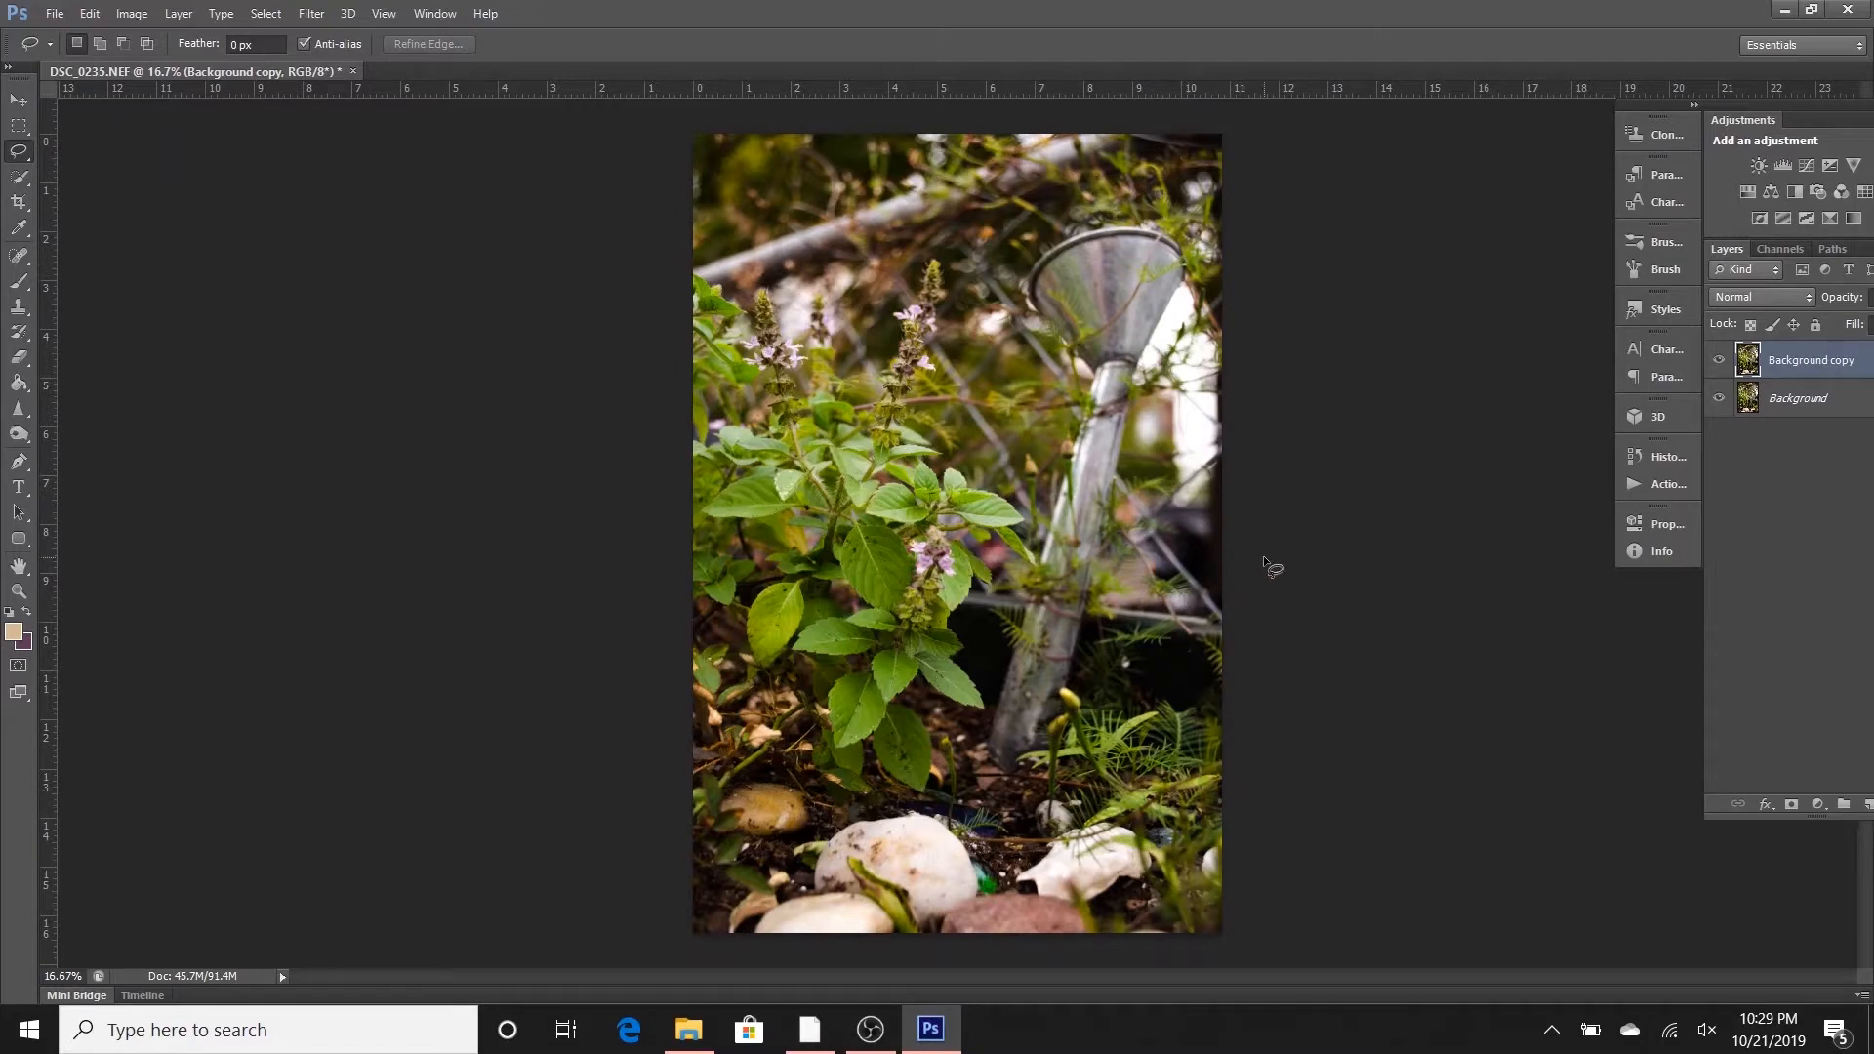
# - Lasso the brown stone near the garden photo's lower-left corner and fill it with Content-Aware at 100% opacity
pyautogui.moveTo(801, 779); pyautogui.dragTo(720, 791)
pyautogui.moveTo(792, 845)
pyautogui.mouseDown()
pyautogui.moveTo(834, 822)
pyautogui.moveTo(820, 786)
pyautogui.moveTo(777, 773)
pyautogui.mouseUp()
pyautogui.rightClick(766, 808)
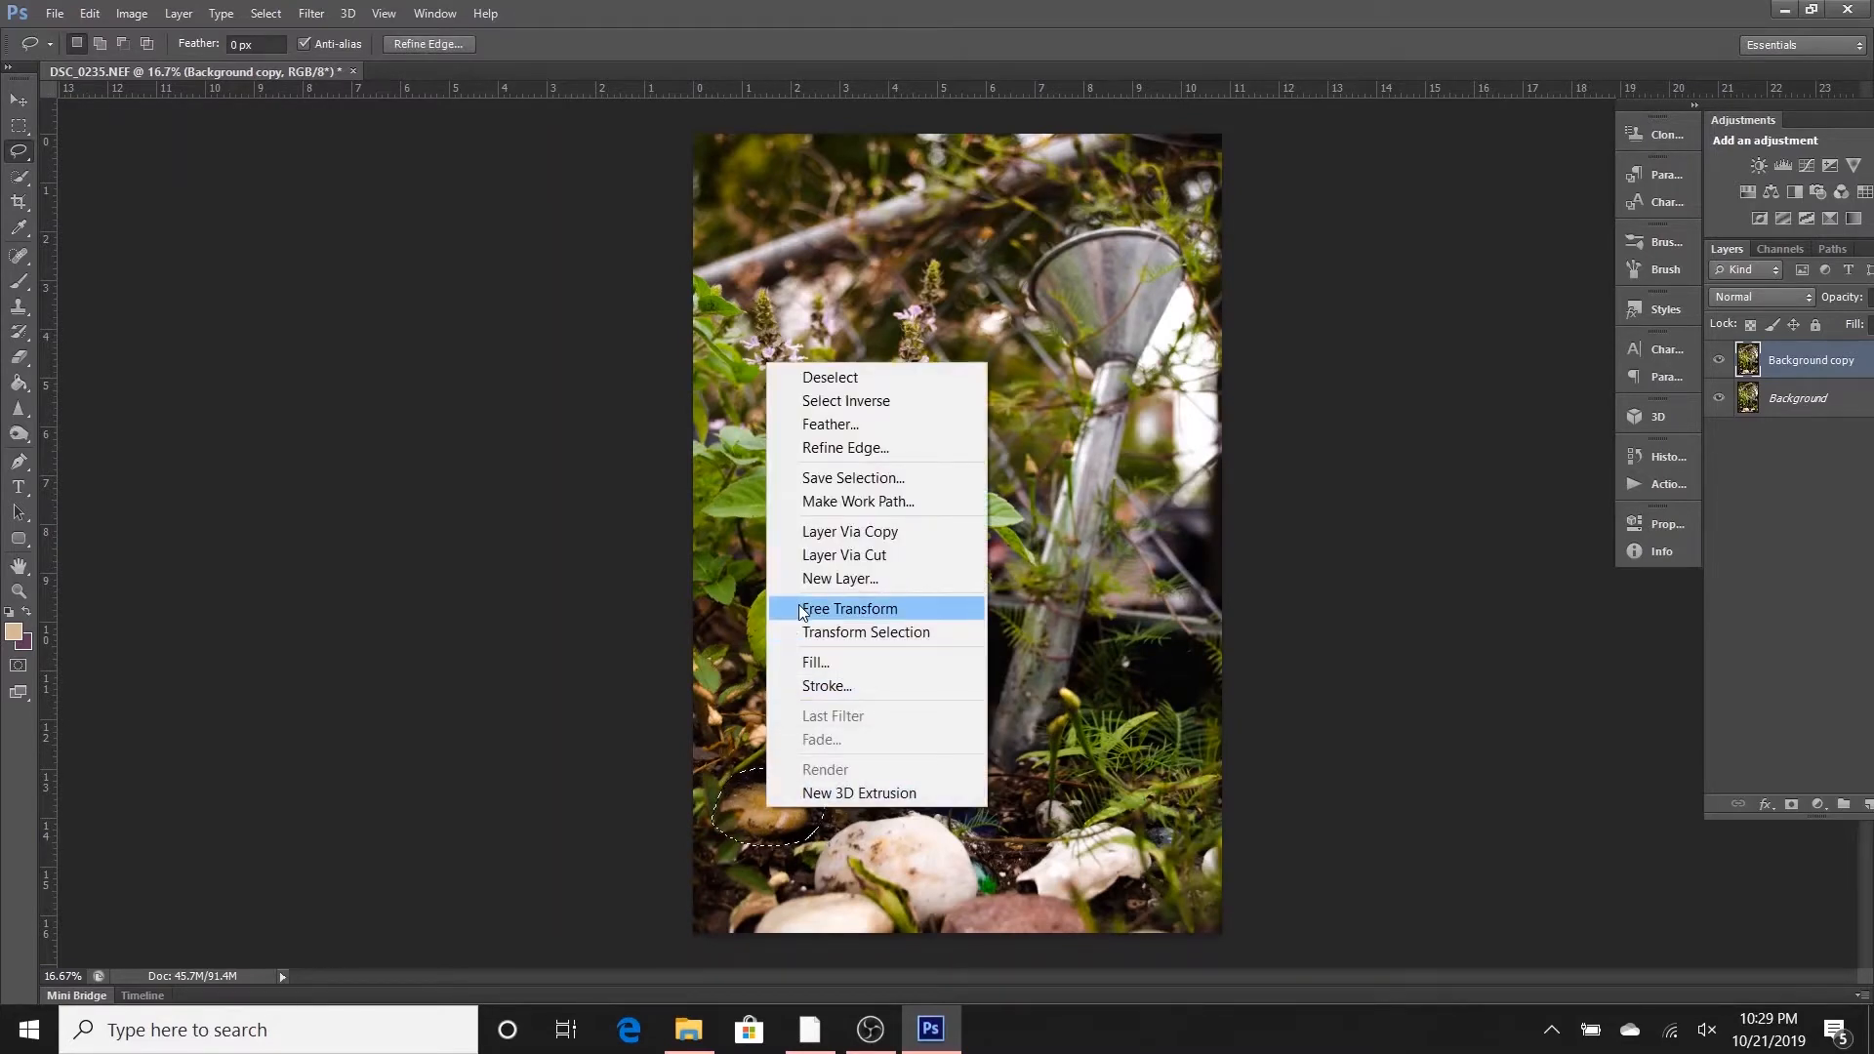
pyautogui.click(814, 665)
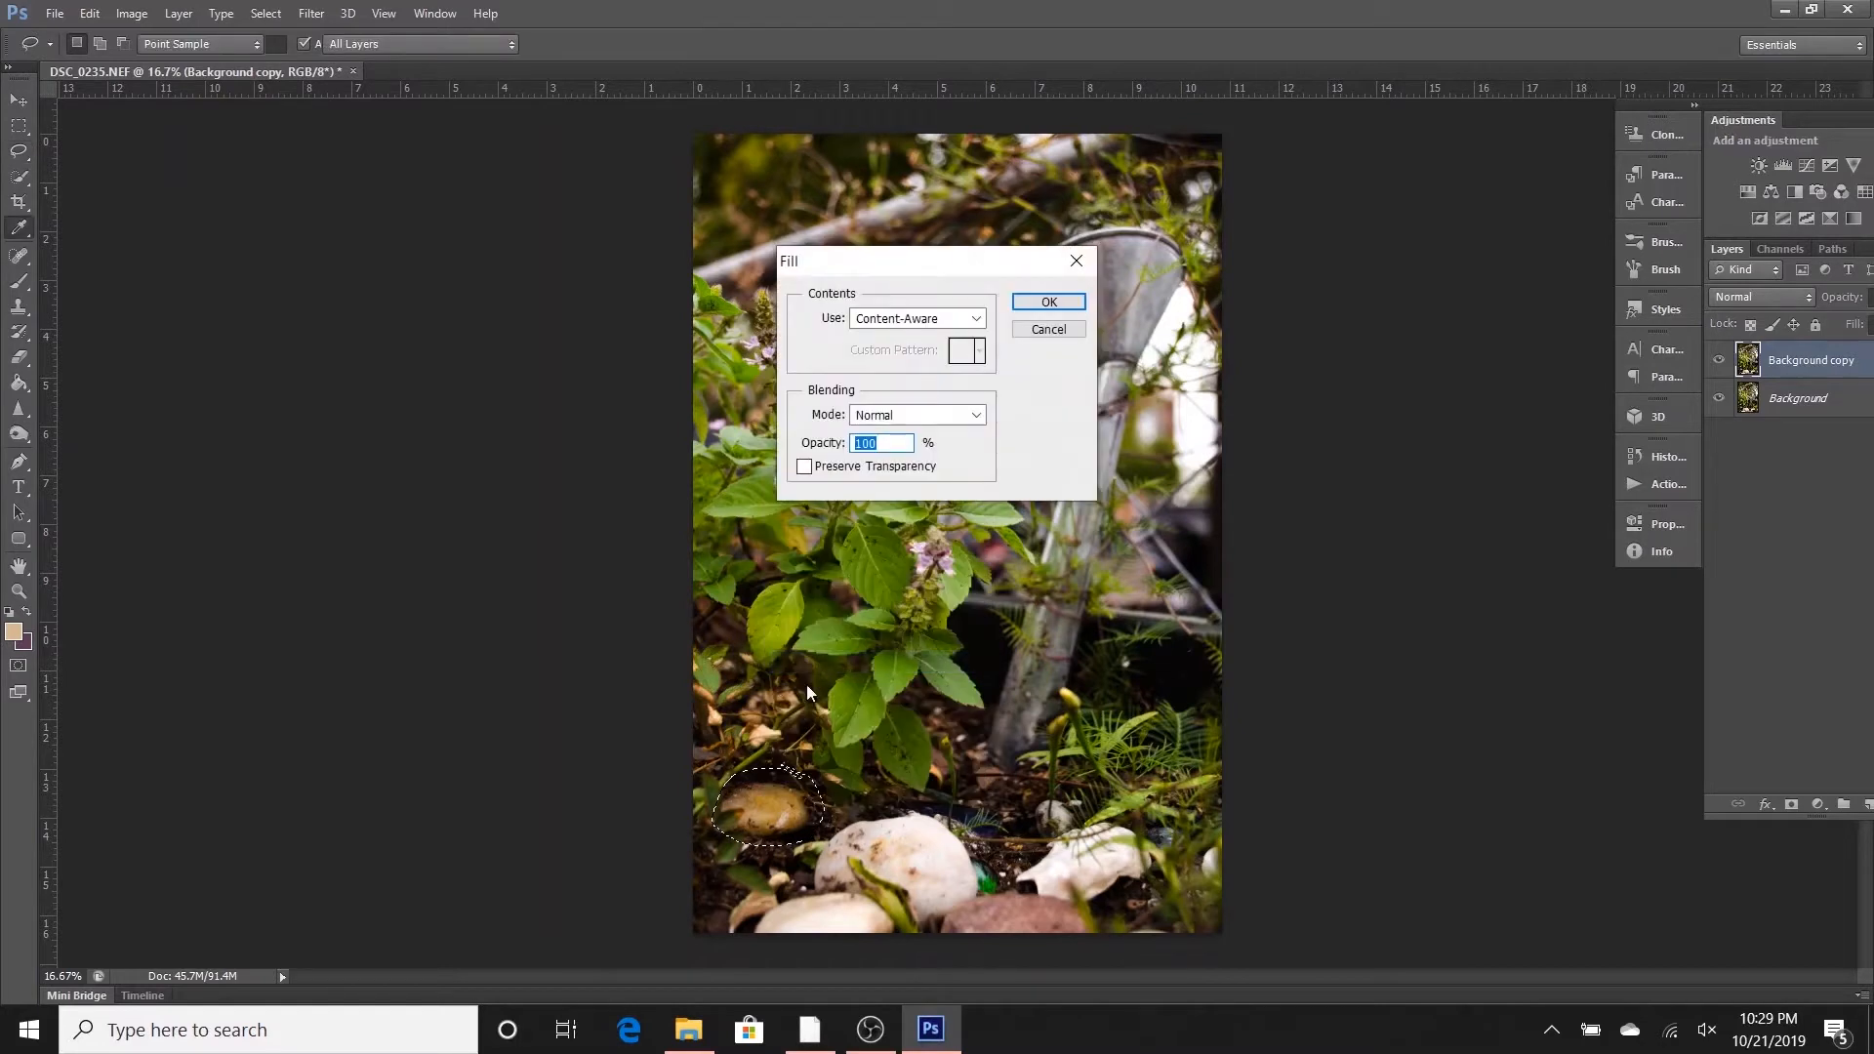
pyautogui.click(1048, 303)
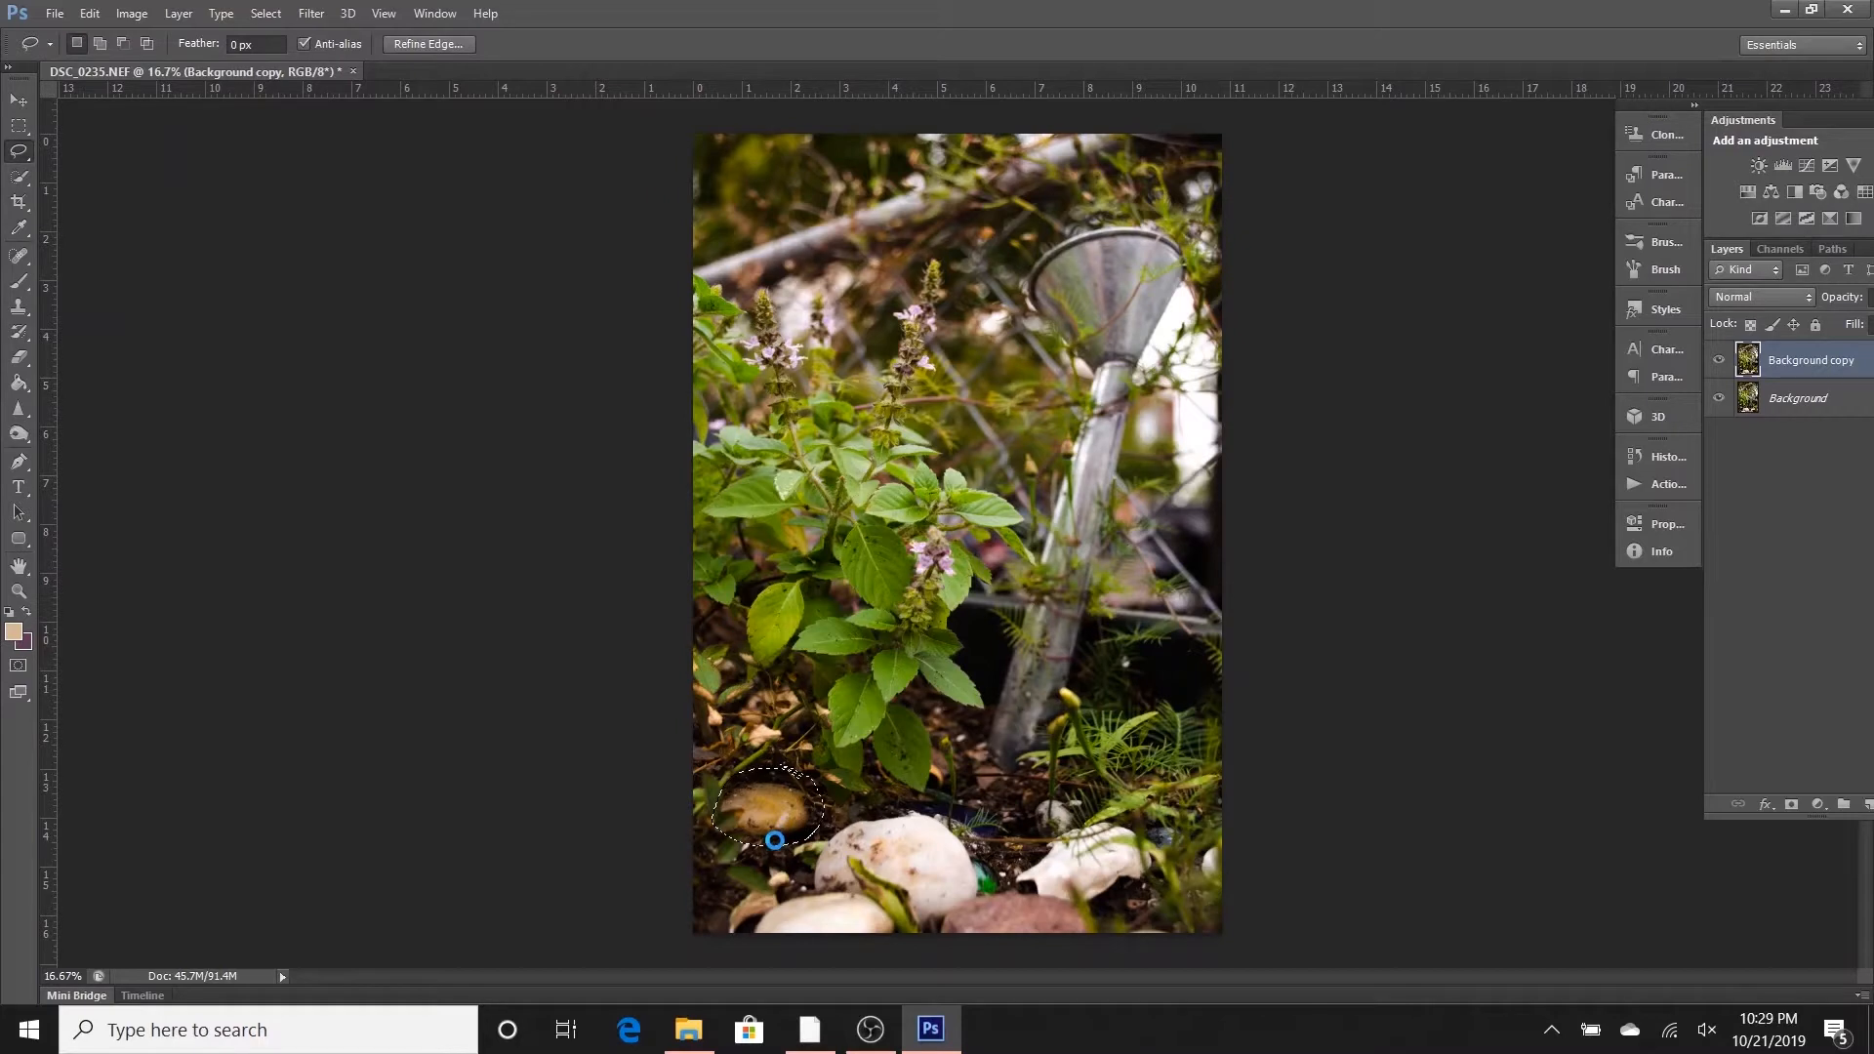
# - Deselect the filled stone area and check the repaired soil up close
pyautogui.click(764, 866)
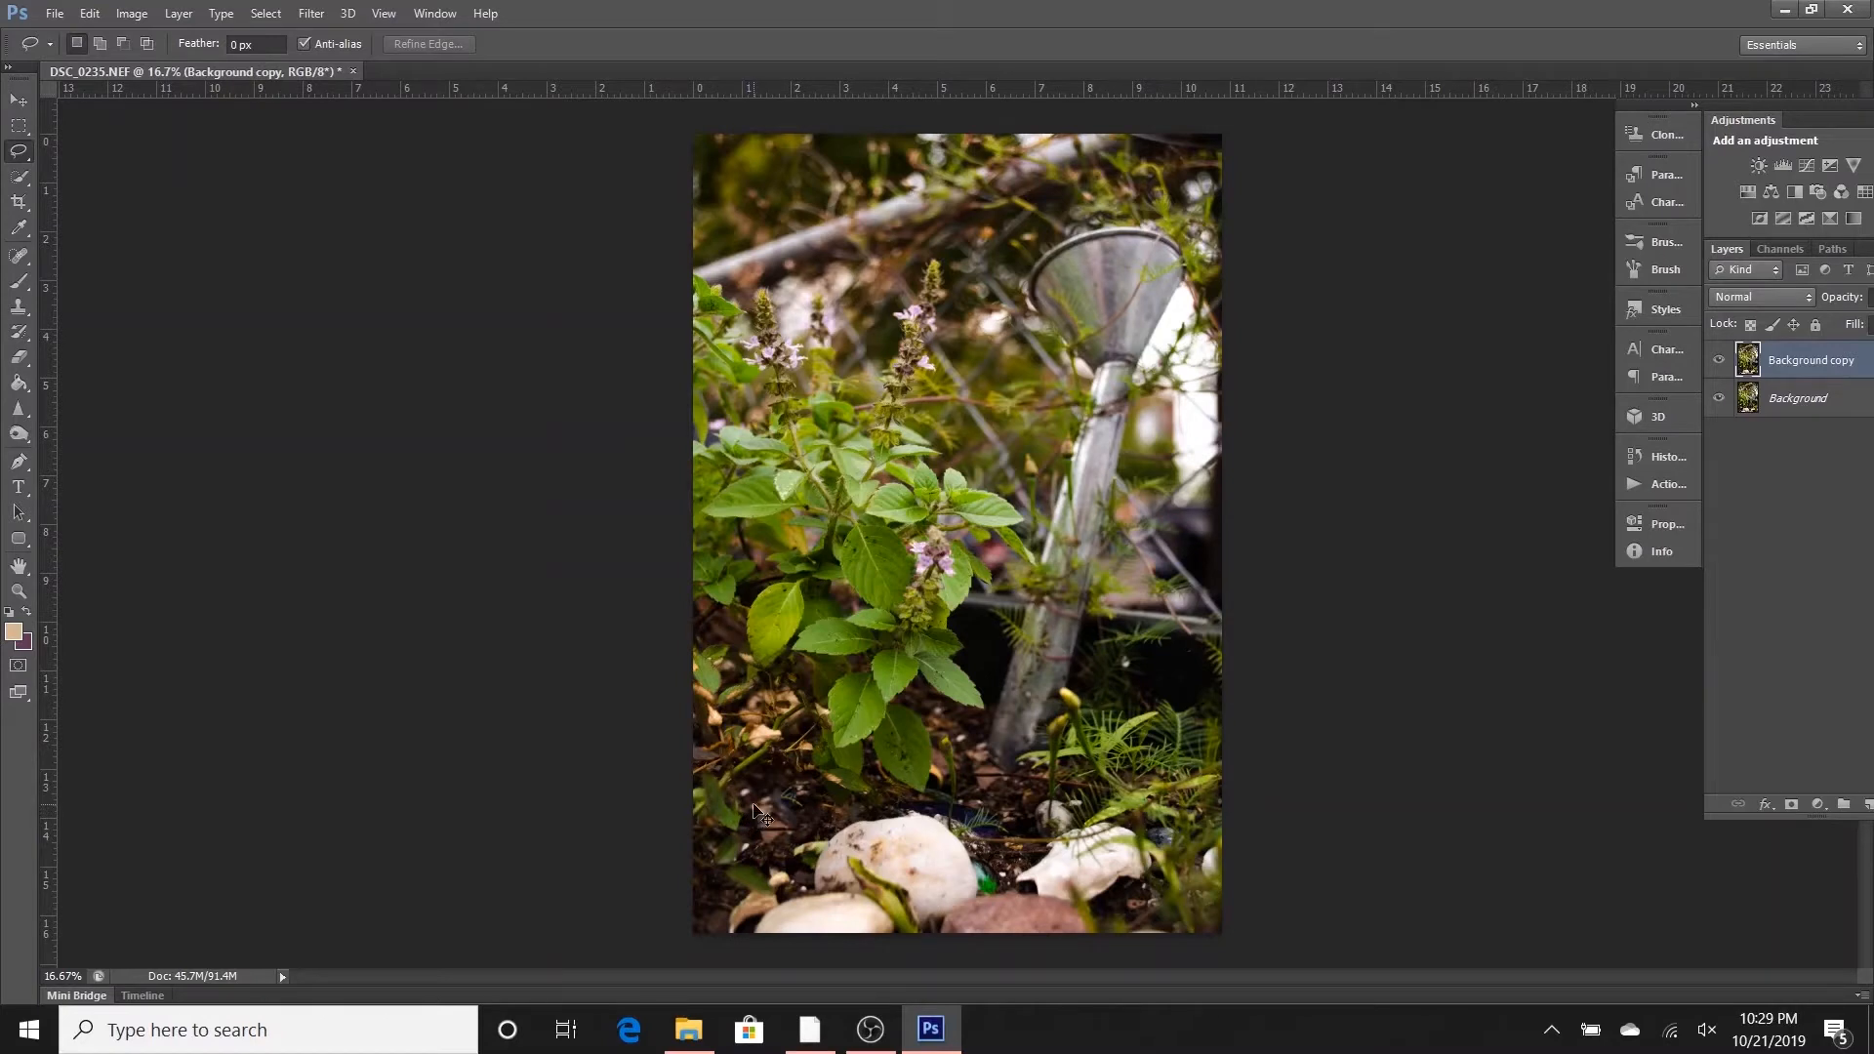
pyautogui.hotkey('ctrl', '+')
pyautogui.scroll(-2, 752, 845)
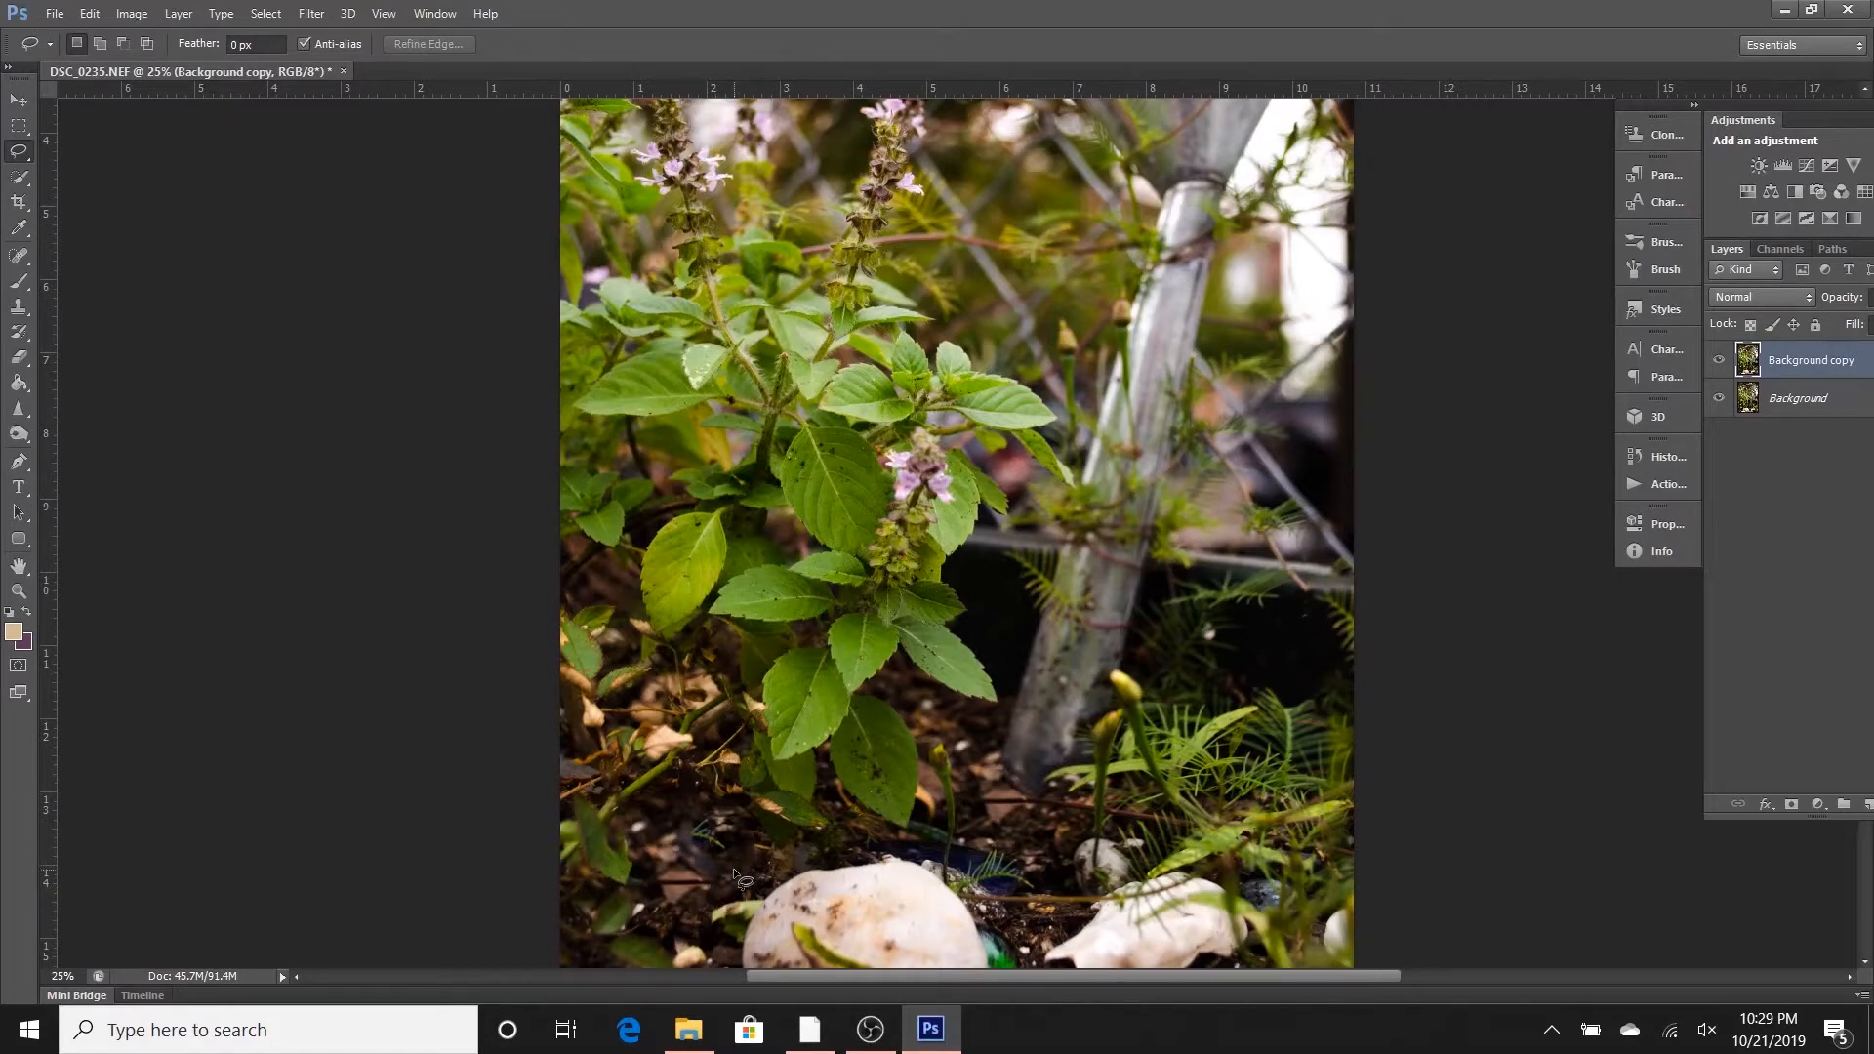
pyautogui.hotkey('ctrl', '0')
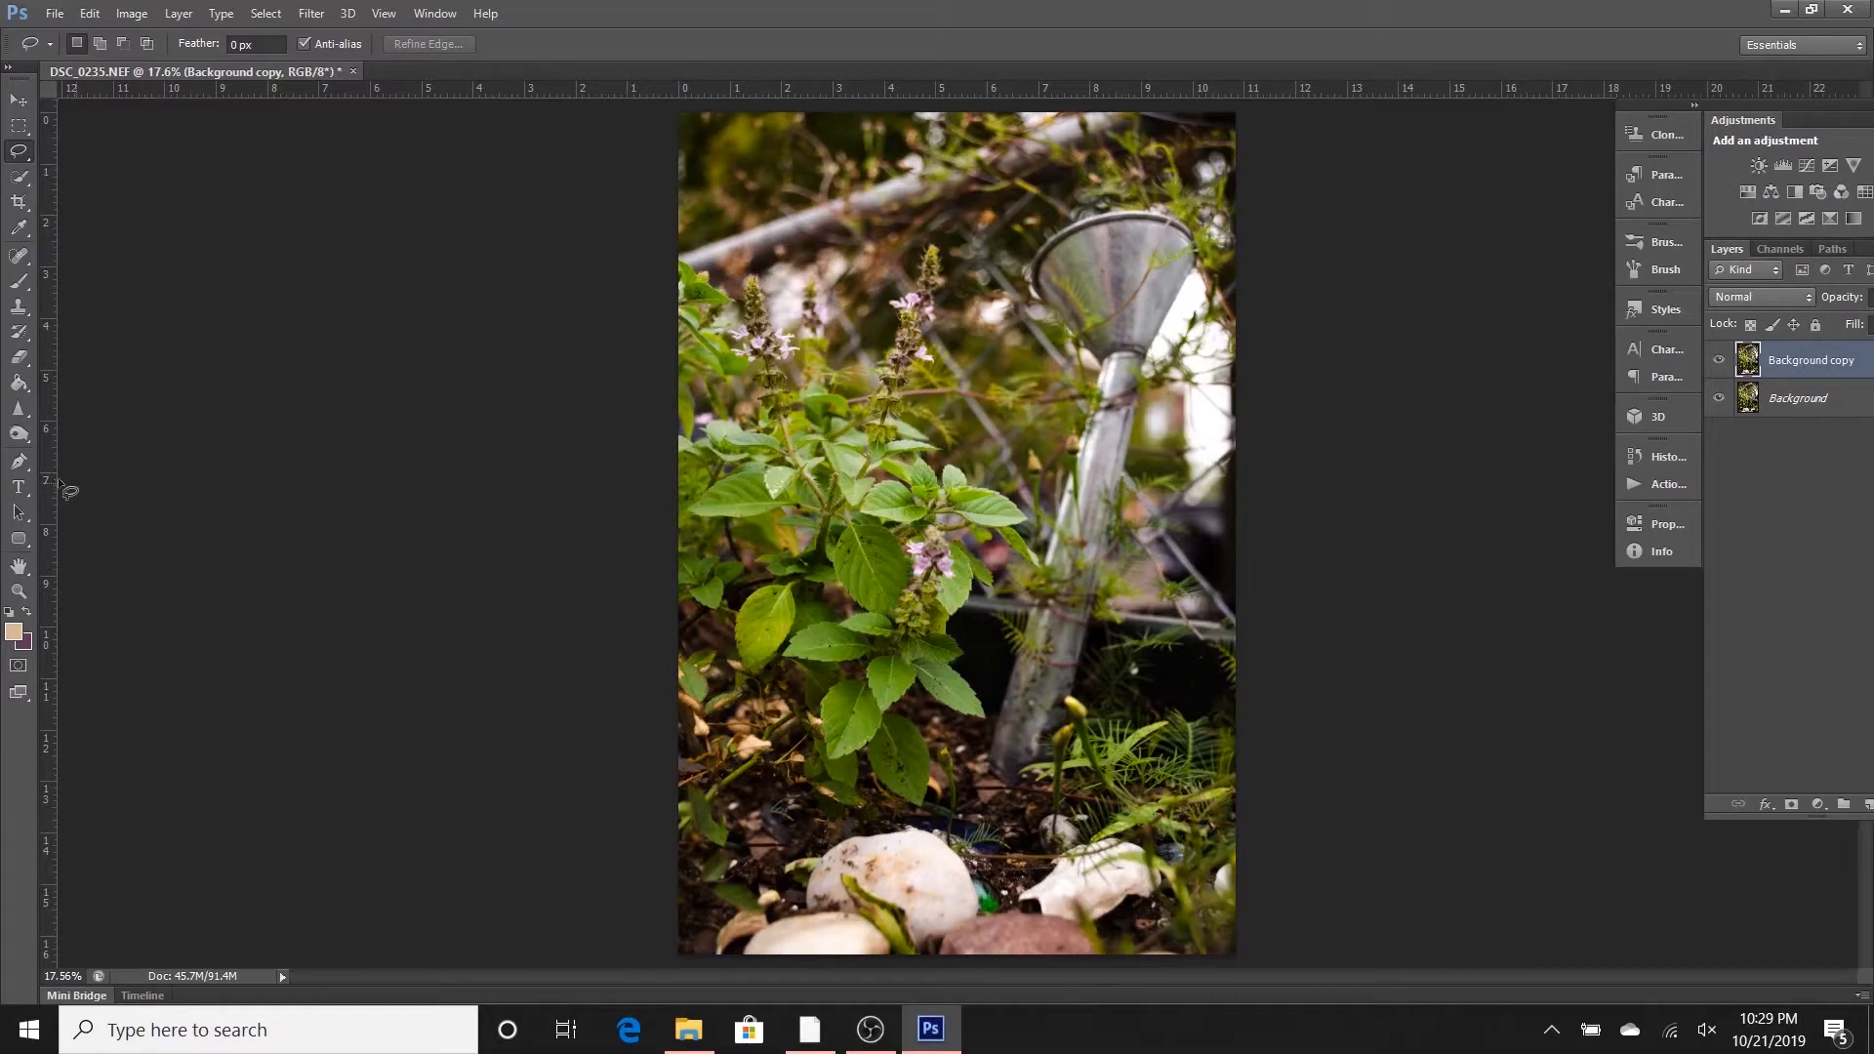
# - Darken the bright background patch beside the metal funnel using the Burn tool on midtones at 10% exposure
pyautogui.click(19, 433)
pyautogui.click(46, 438)
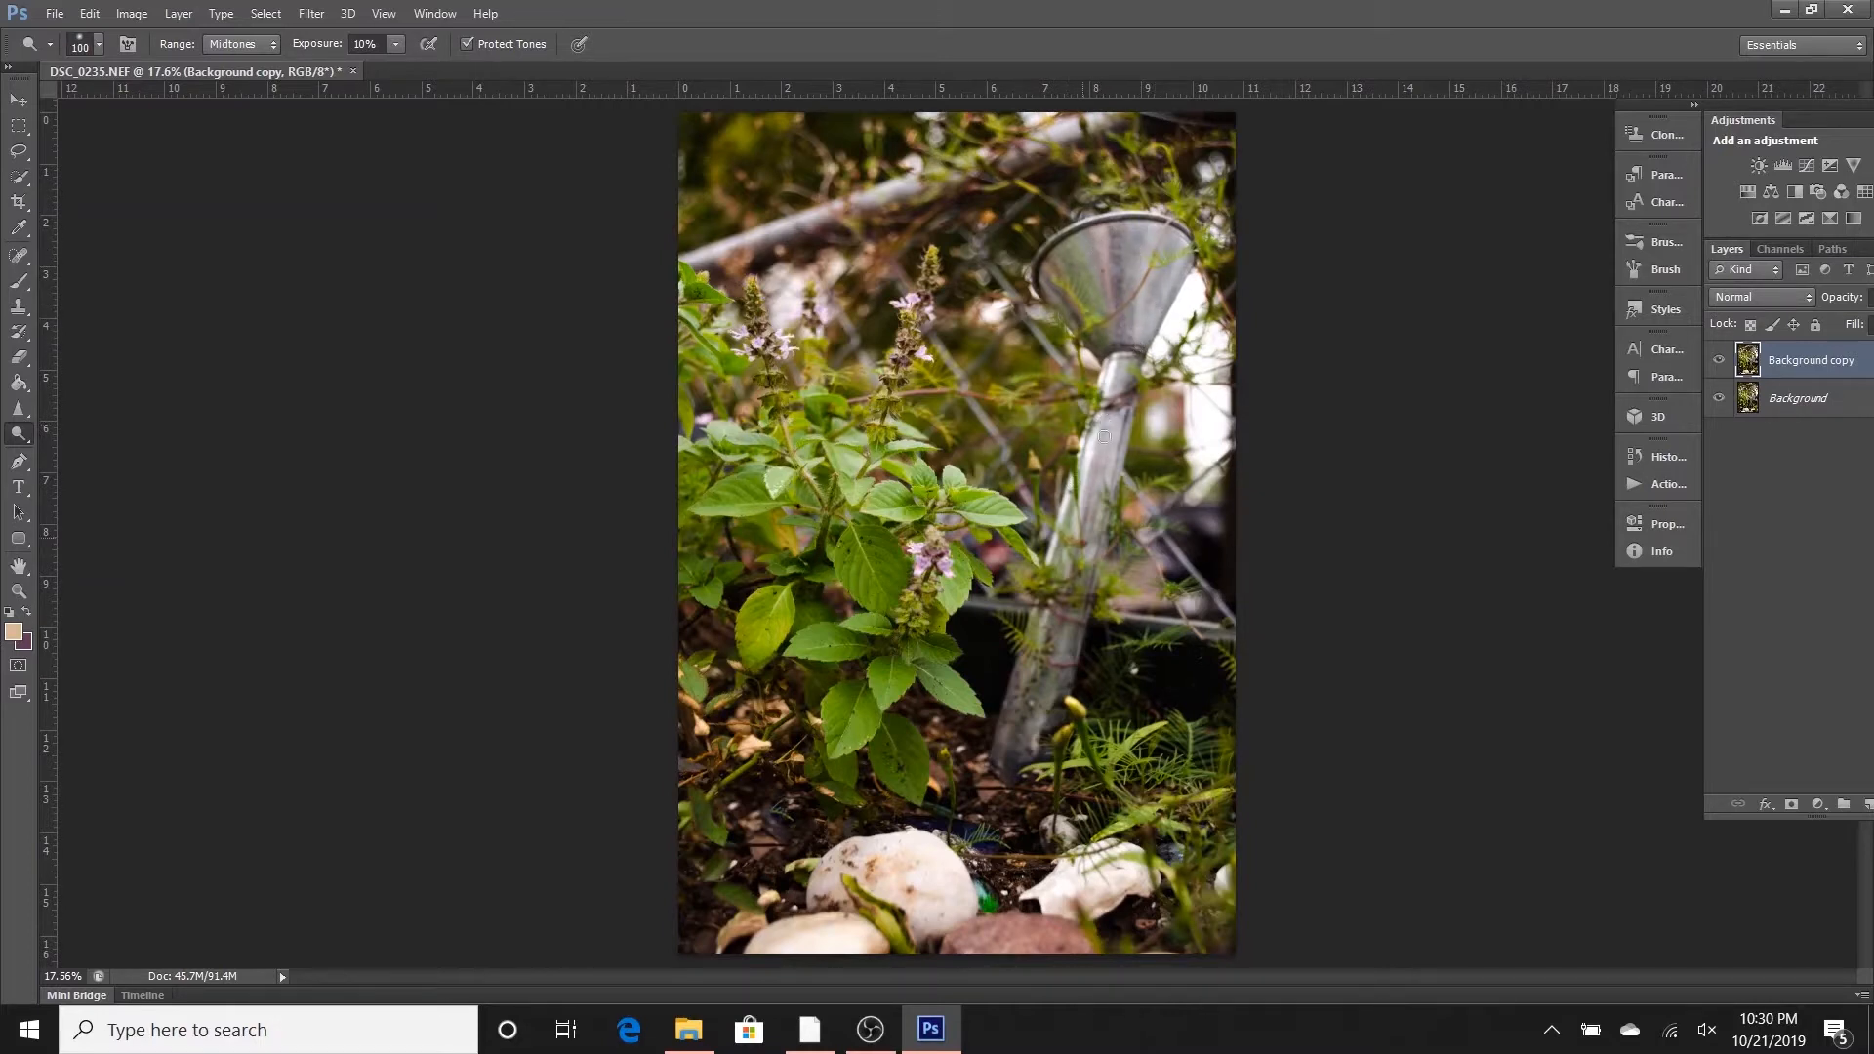
pyautogui.rightClick(13, 437)
pyautogui.click(75, 456)
pyautogui.moveTo(1198, 272)
pyautogui.mouseDown()
pyautogui.moveTo(1160, 359)
pyautogui.moveTo(1199, 276)
pyautogui.mouseUp()
# - Add a Levels adjustment layer with the shadow input at 21 and invert its mask to black
pyautogui.click(1782, 166)
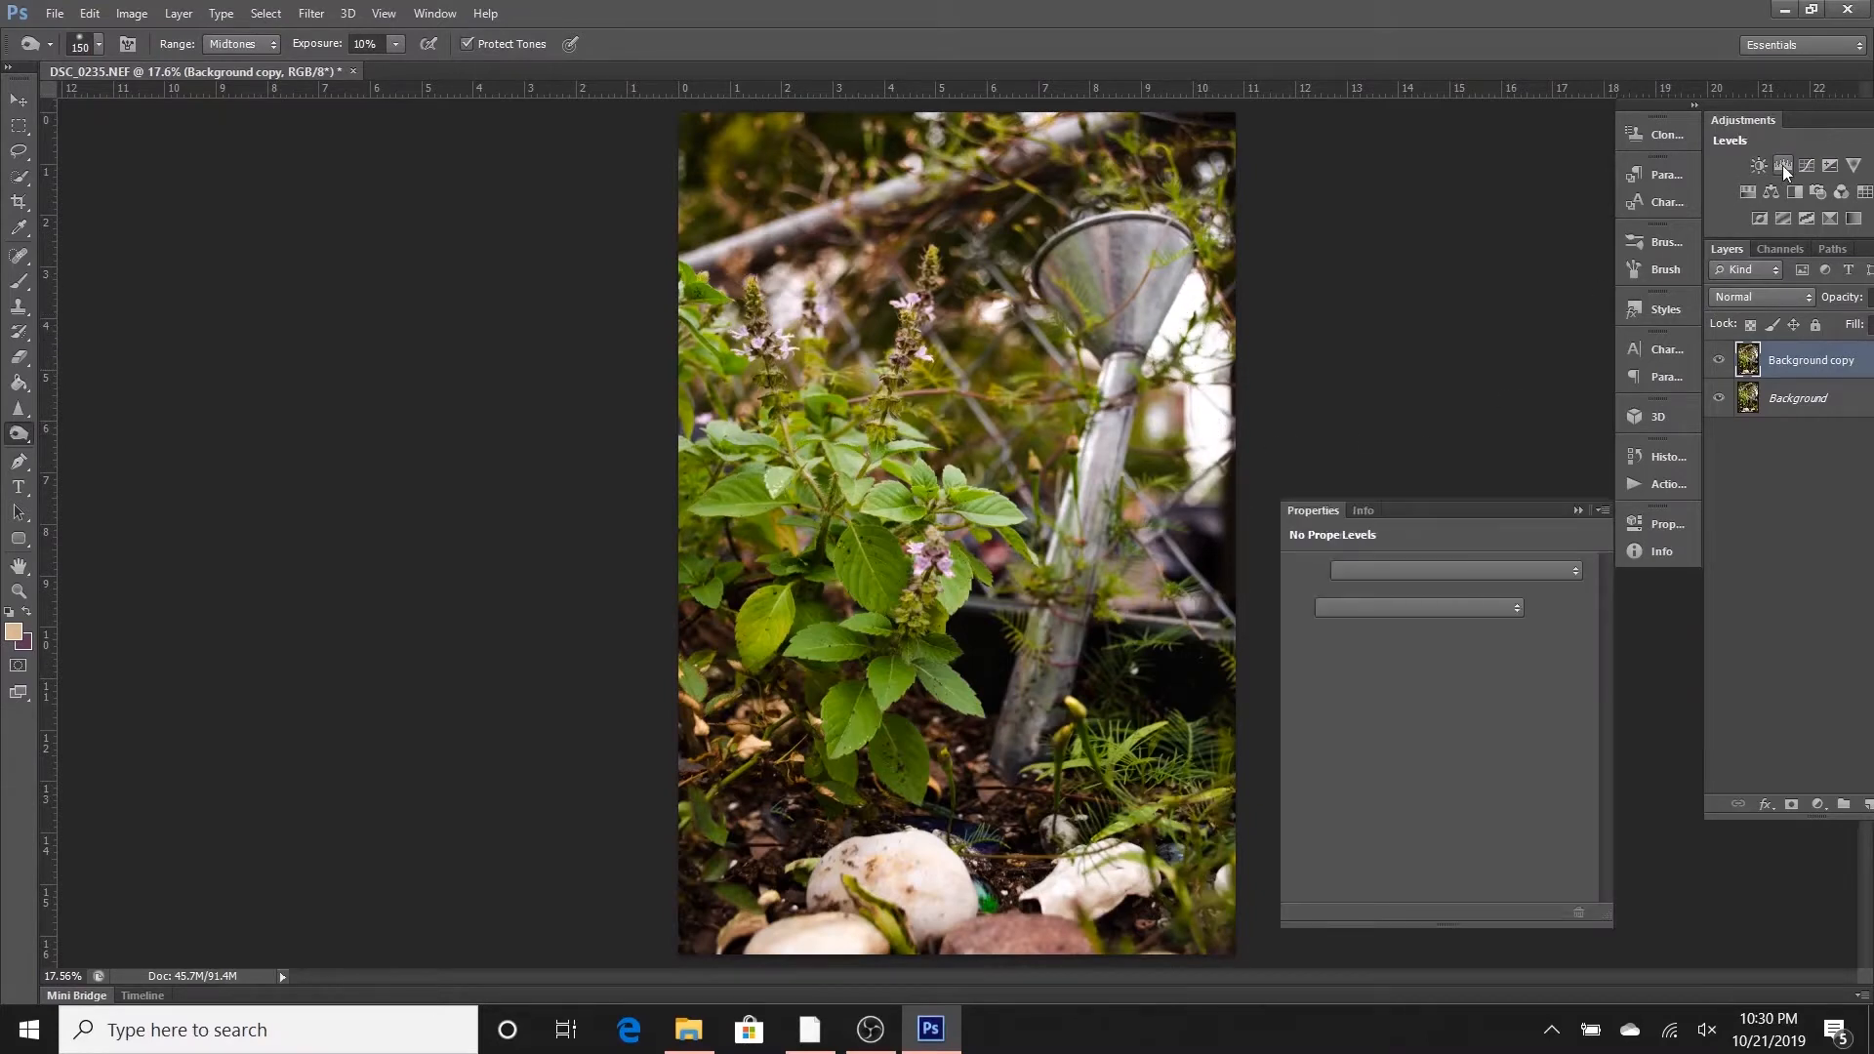
pyautogui.moveTo(1325, 712); pyautogui.dragTo(1350, 718)
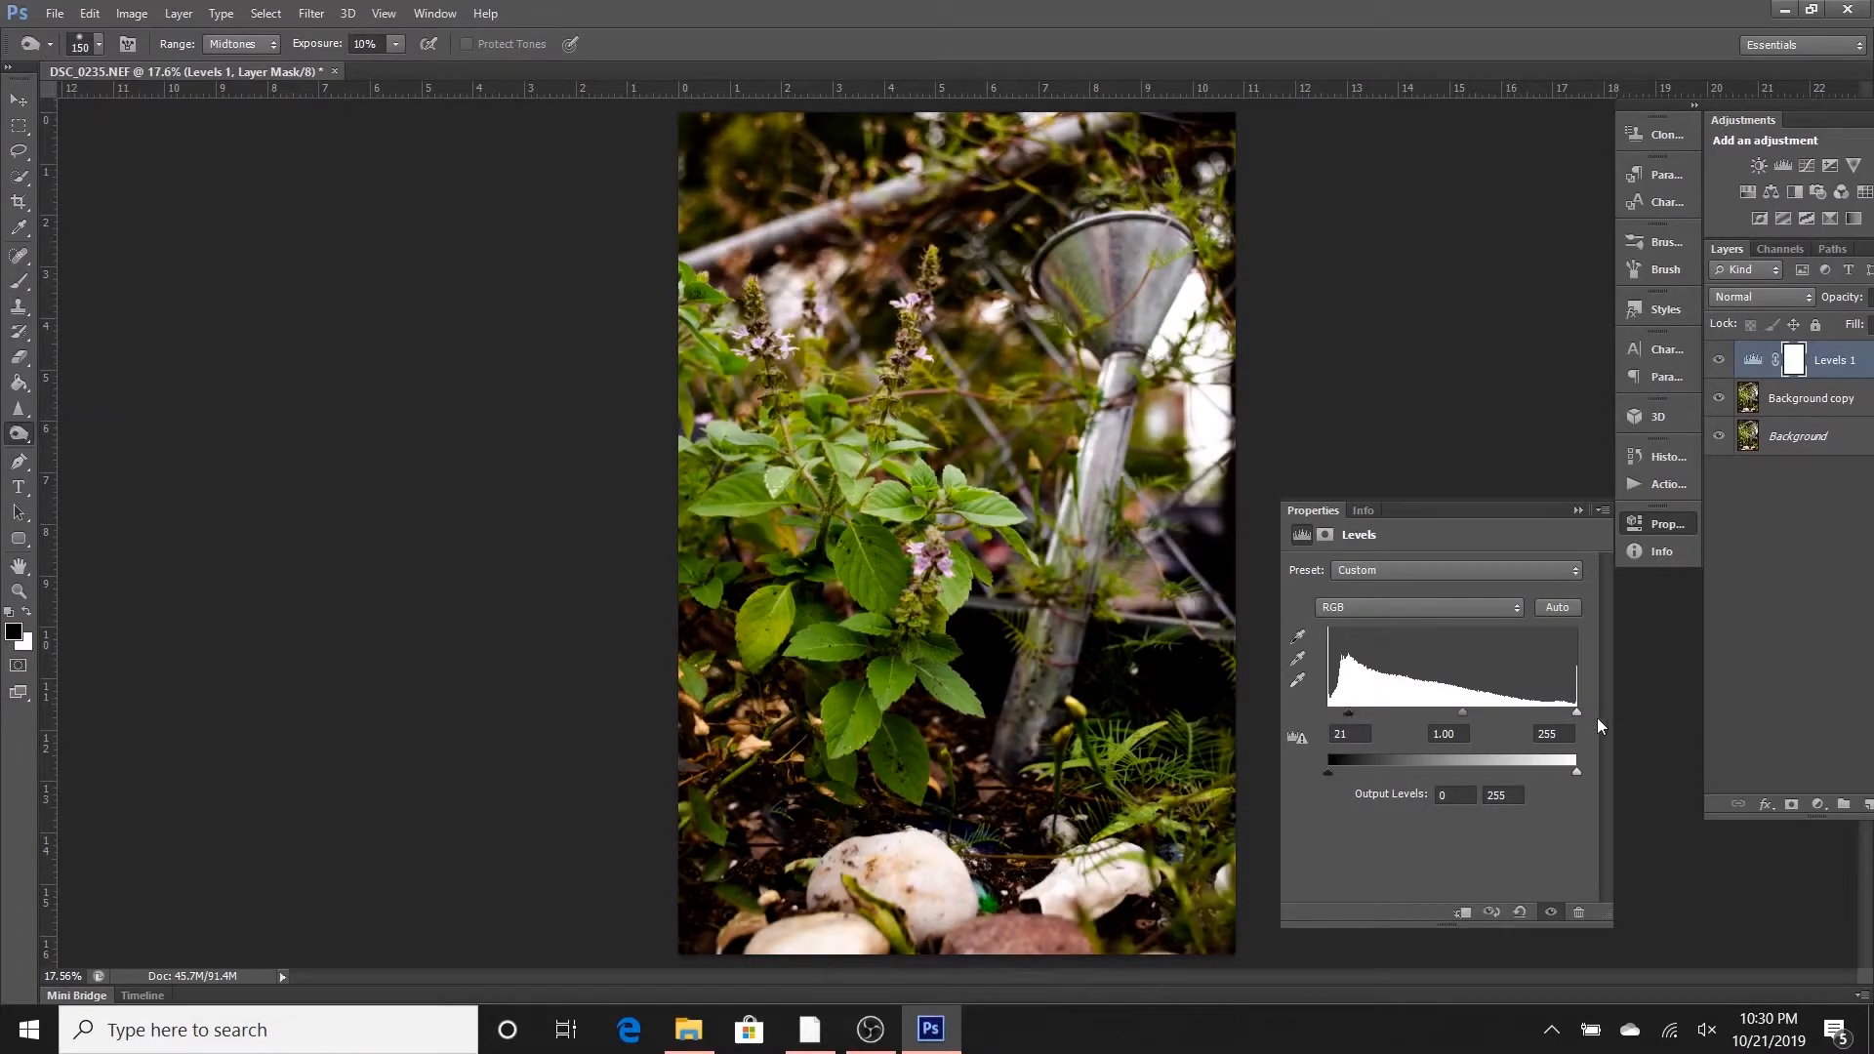
pyautogui.click(1580, 513)
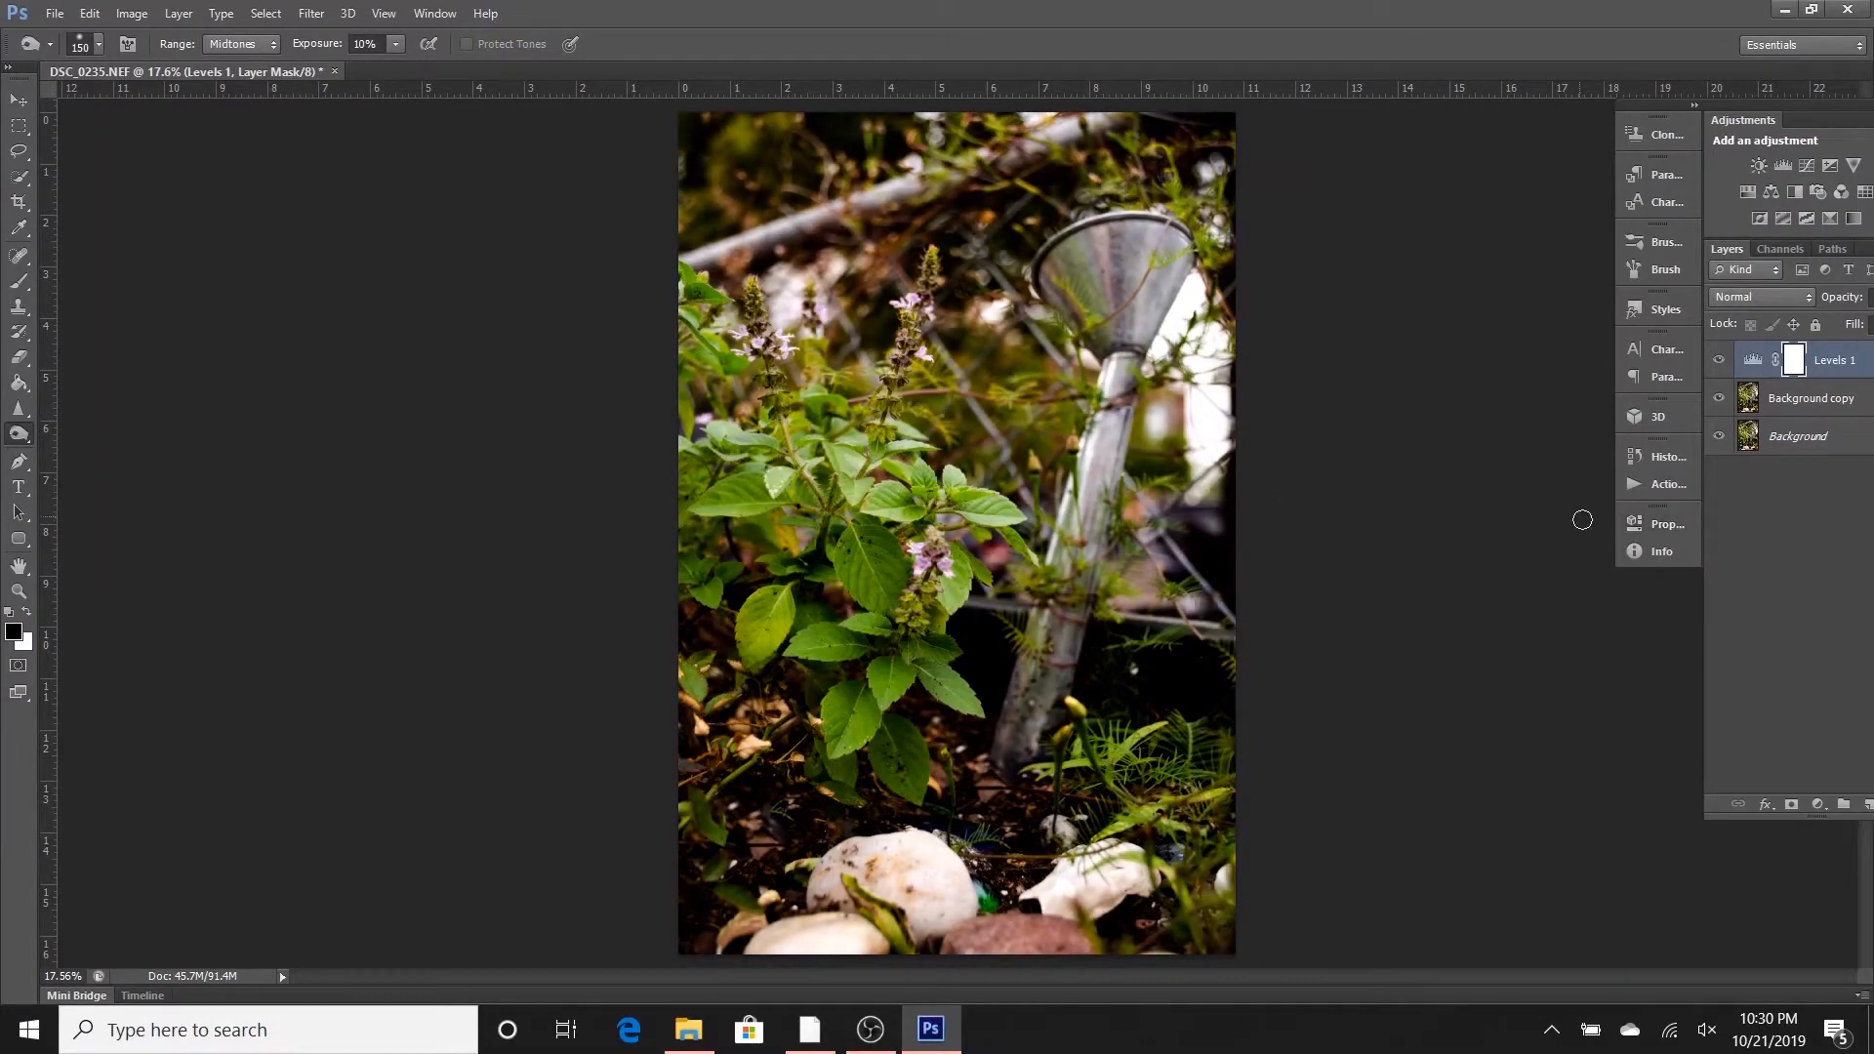
pyautogui.hotkey('ctrl', 'i')
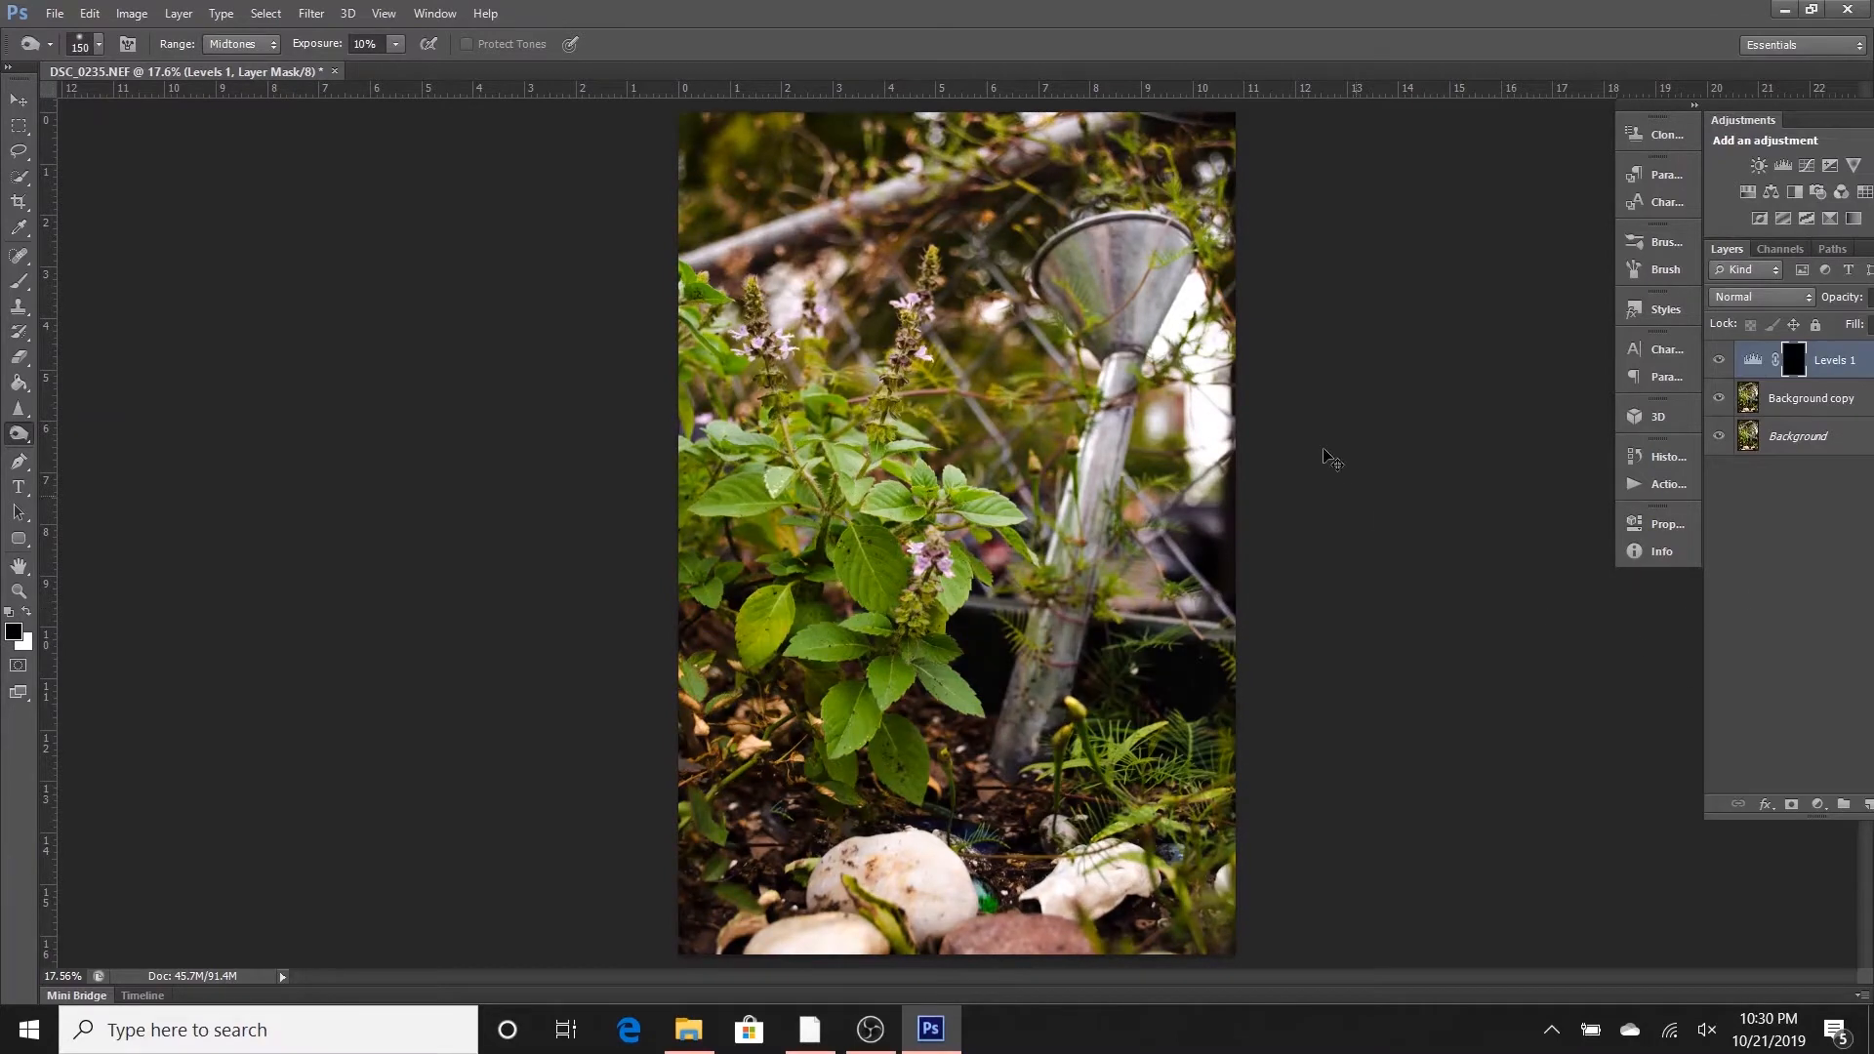
# - Paint white on the Levels mask over the bright background beside the funnel, raising the brush opacity to 20%
pyautogui.press('b')
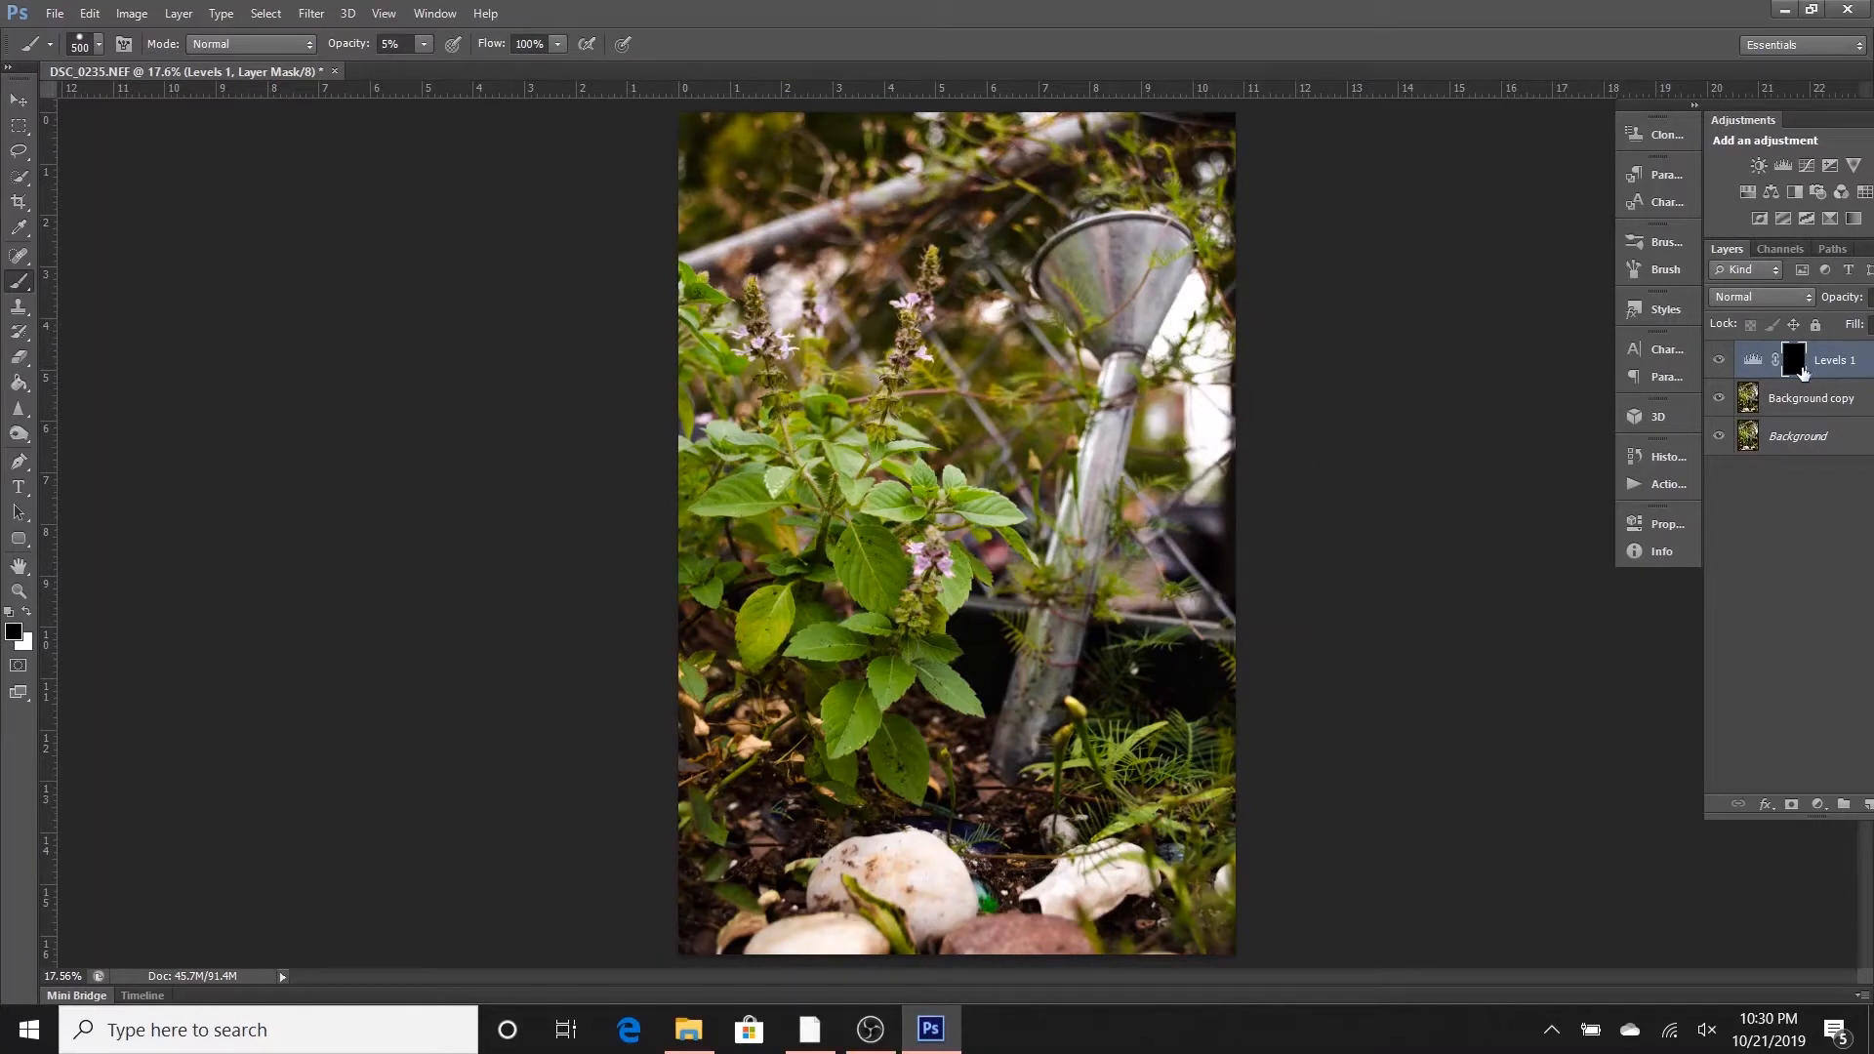
pyautogui.press('x')
pyautogui.moveTo(1181, 369)
pyautogui.mouseDown()
pyautogui.moveTo(1213, 448)
pyautogui.moveTo(1193, 307)
pyautogui.moveTo(1227, 429)
pyautogui.moveTo(1184, 312)
pyautogui.moveTo(1212, 464)
pyautogui.moveTo(1196, 314)
pyautogui.moveTo(1208, 447)
pyautogui.moveTo(1165, 370)
pyautogui.moveTo(1194, 270)
pyautogui.moveTo(1225, 408)
pyautogui.moveTo(1203, 478)
pyautogui.moveTo(1190, 399)
pyautogui.moveTo(1189, 310)
pyautogui.moveTo(1221, 486)
pyautogui.moveTo(1194, 457)
pyautogui.moveTo(1191, 319)
pyautogui.mouseUp()
pyautogui.press('Return')
pyautogui.write('20')
pyautogui.press('Return')
pyautogui.moveTo(1234, 369)
pyautogui.mouseDown()
pyautogui.moveTo(1185, 317)
pyautogui.moveTo(1172, 358)
pyautogui.moveTo(1185, 313)
pyautogui.moveTo(1184, 493)
pyautogui.moveTo(1210, 298)
pyautogui.moveTo(1225, 429)
pyautogui.moveTo(1210, 313)
pyautogui.moveTo(1176, 334)
pyautogui.moveTo(1220, 459)
pyautogui.moveTo(1222, 324)
pyautogui.moveTo(1285, 296)
pyautogui.mouseUp()
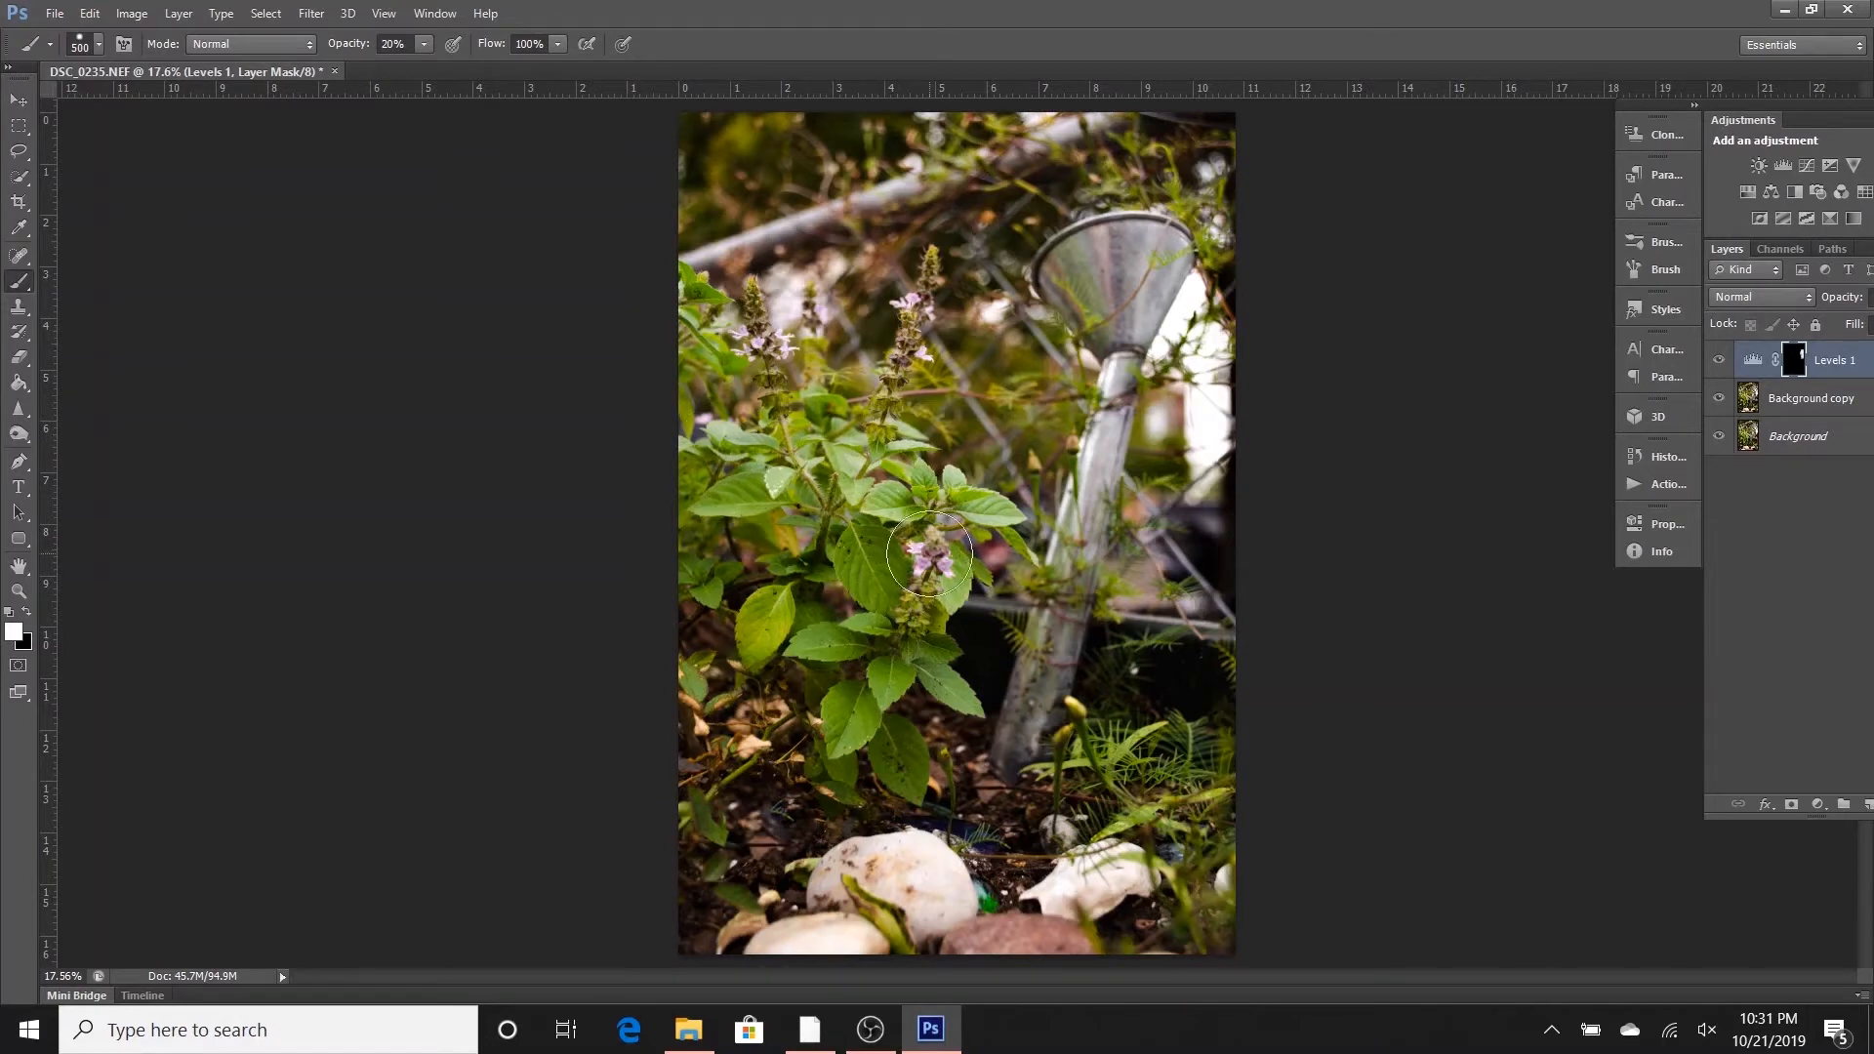
# - Add a Color Balance adjustment layer with midtones at -17, -34 and +27, and invert its mask to black
pyautogui.click(1772, 194)
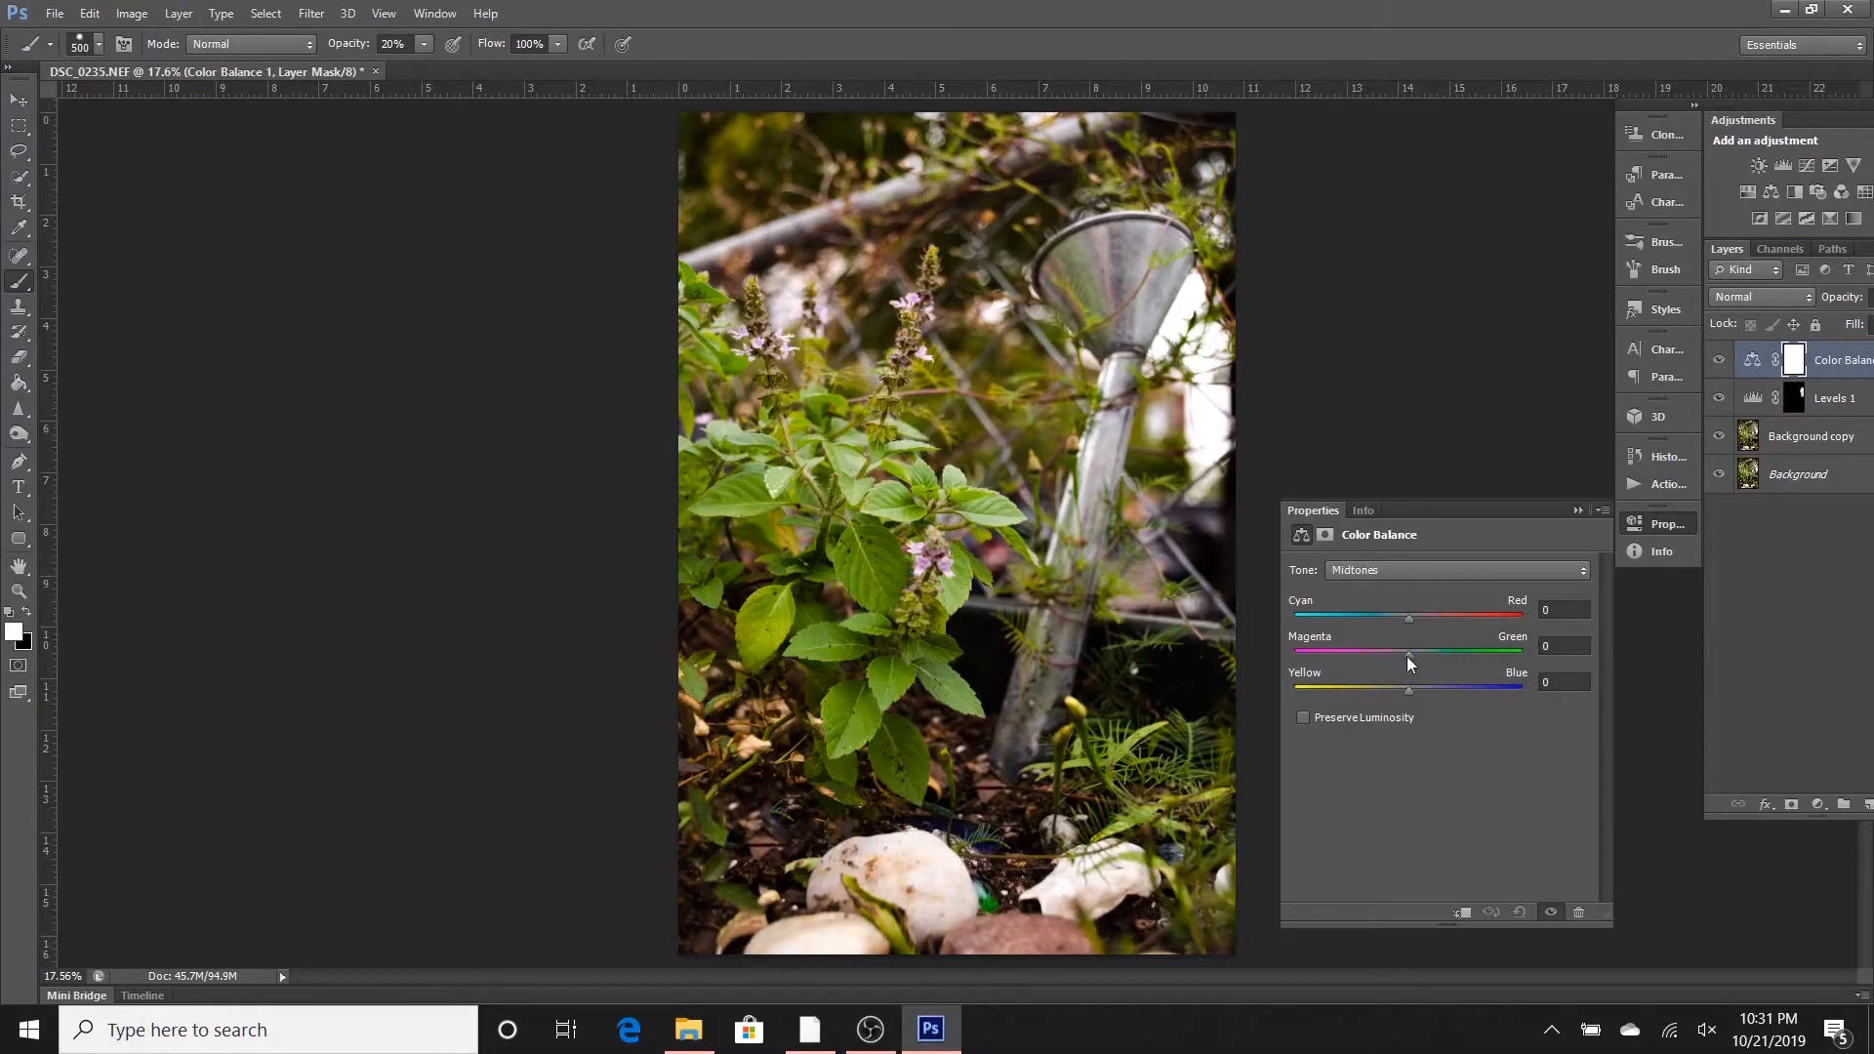
pyautogui.moveTo(1408, 653); pyautogui.dragTo(1388, 618)
pyautogui.moveTo(1408, 689); pyautogui.dragTo(1437, 683)
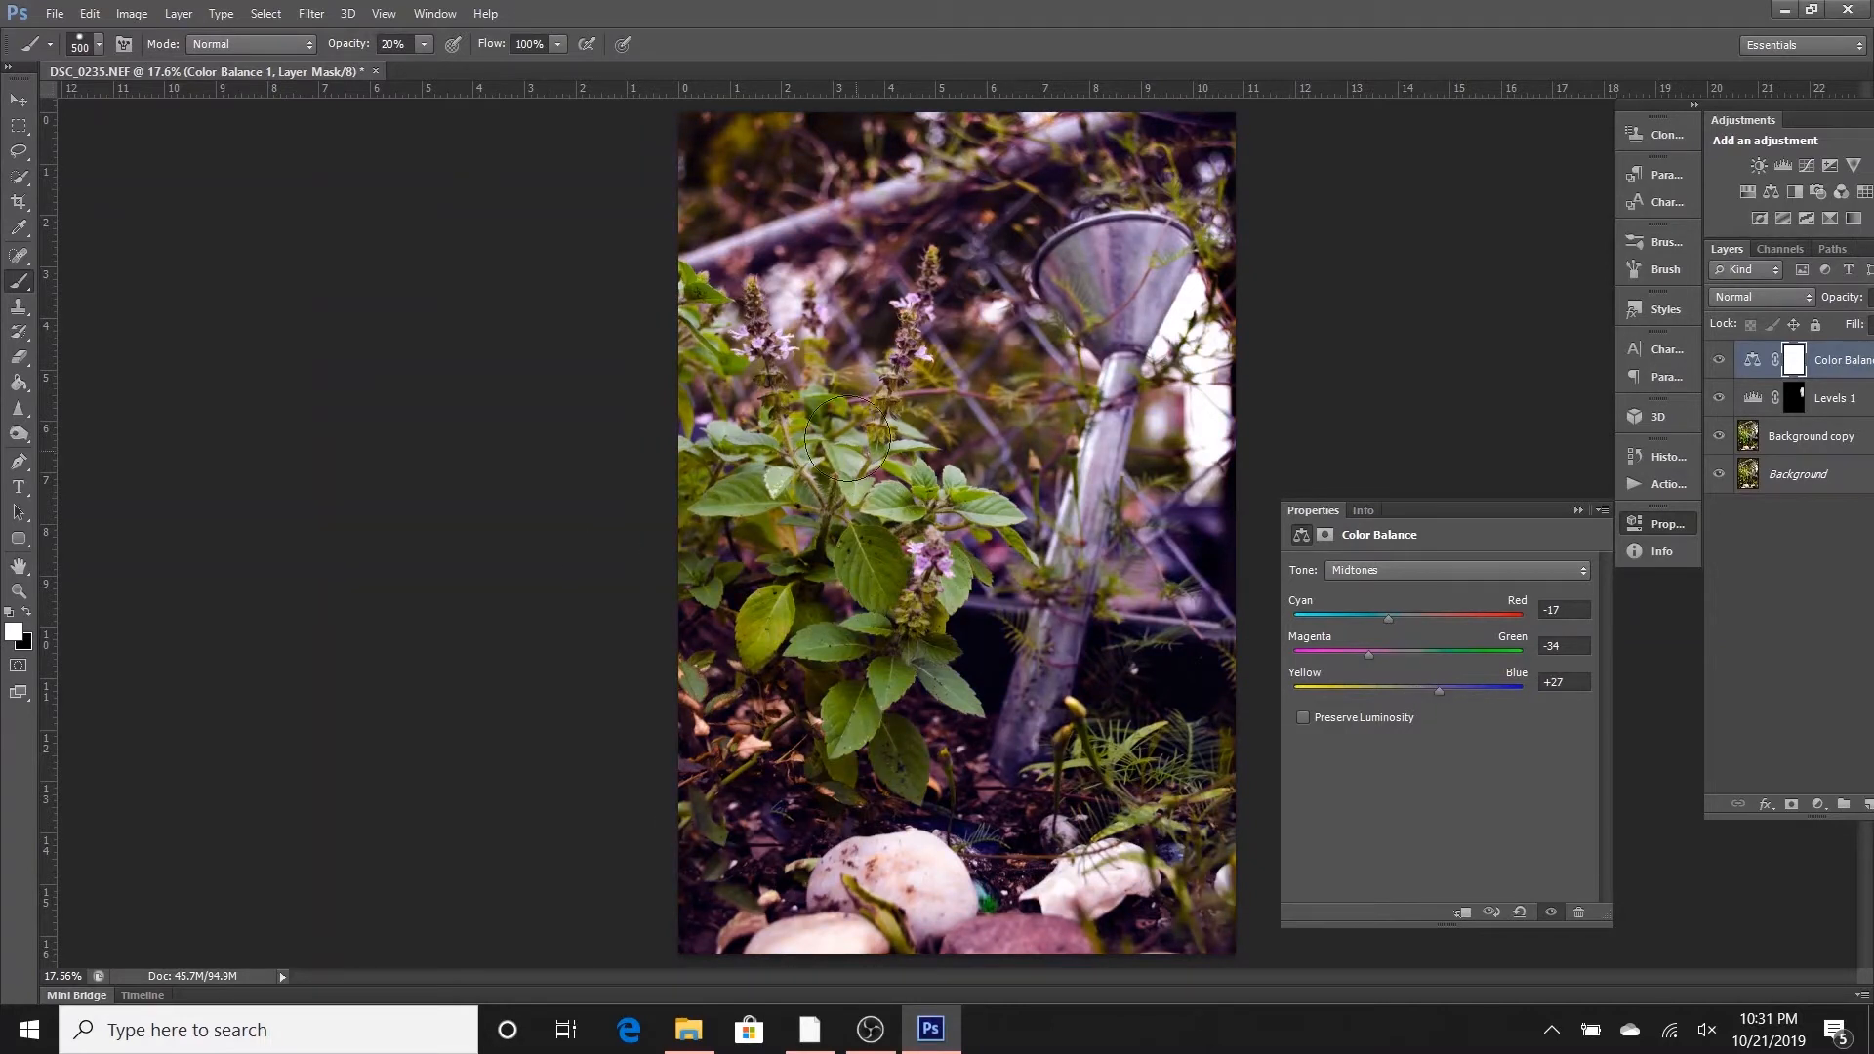
pyautogui.click(1576, 510)
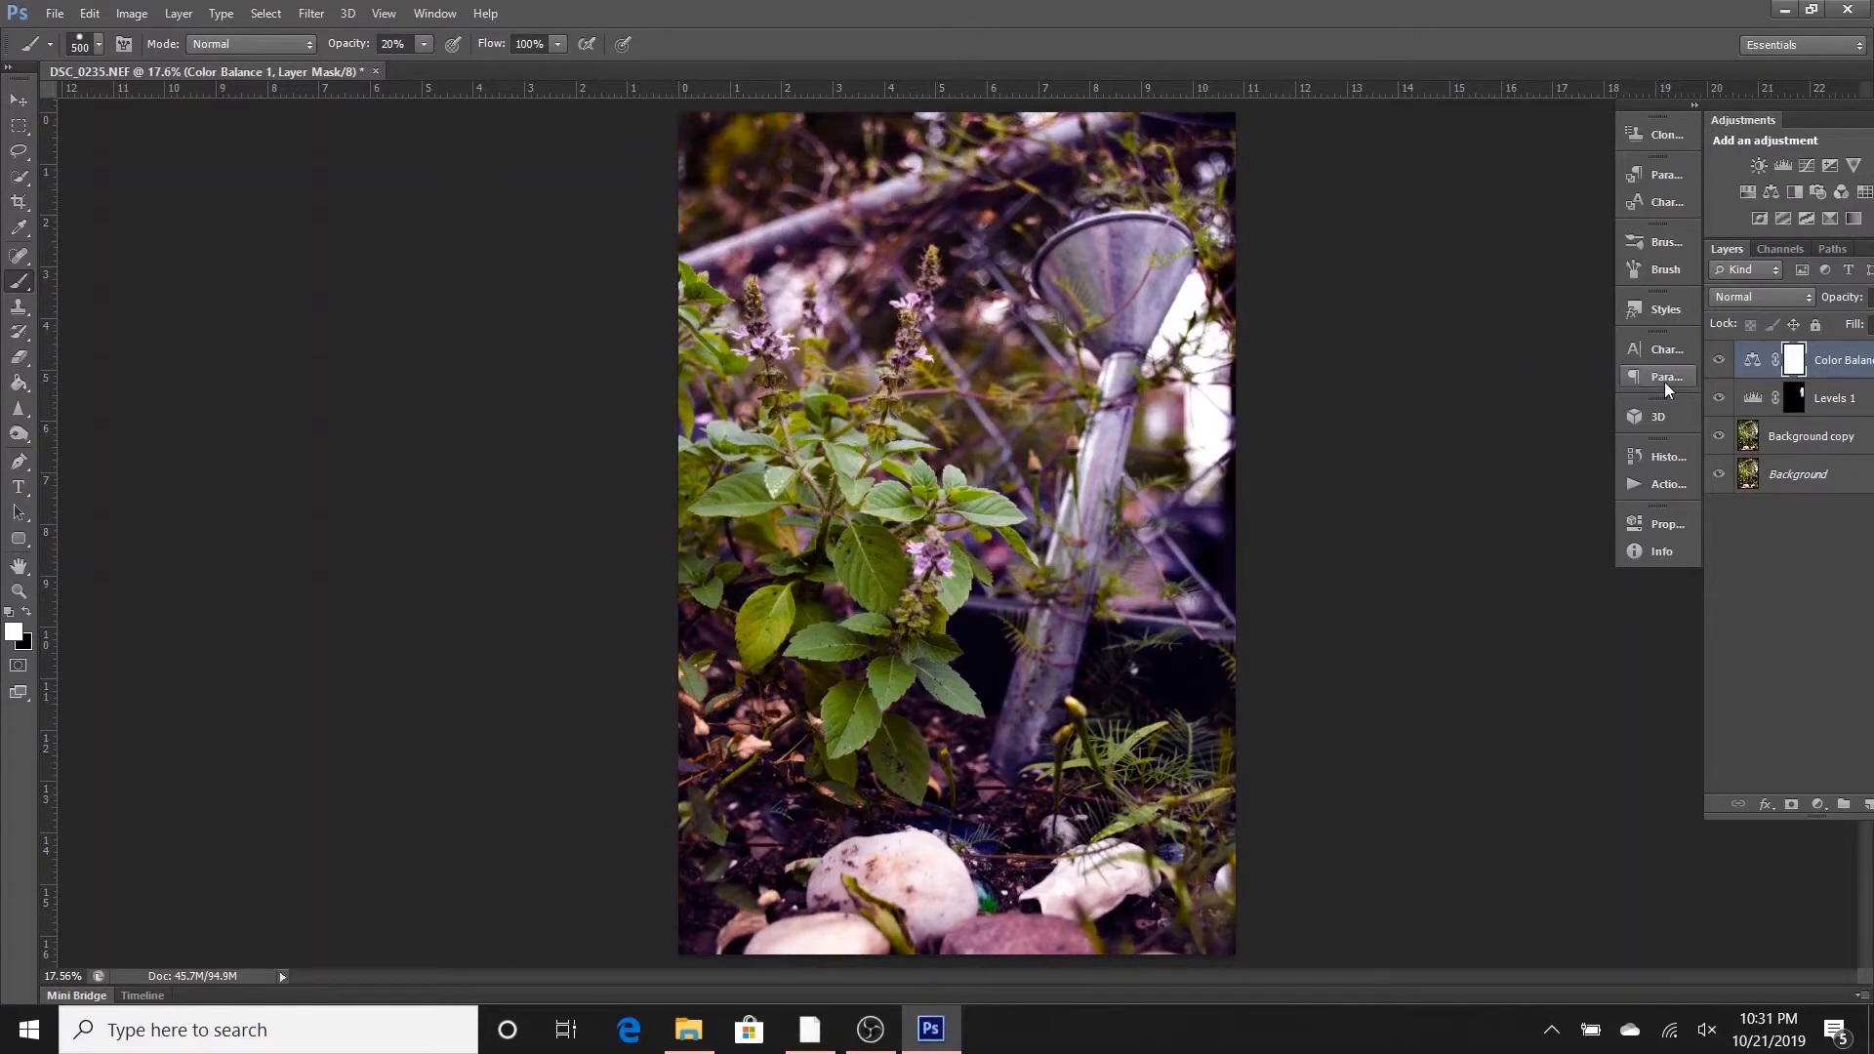
pyautogui.hotkey('ctrl', 'i')
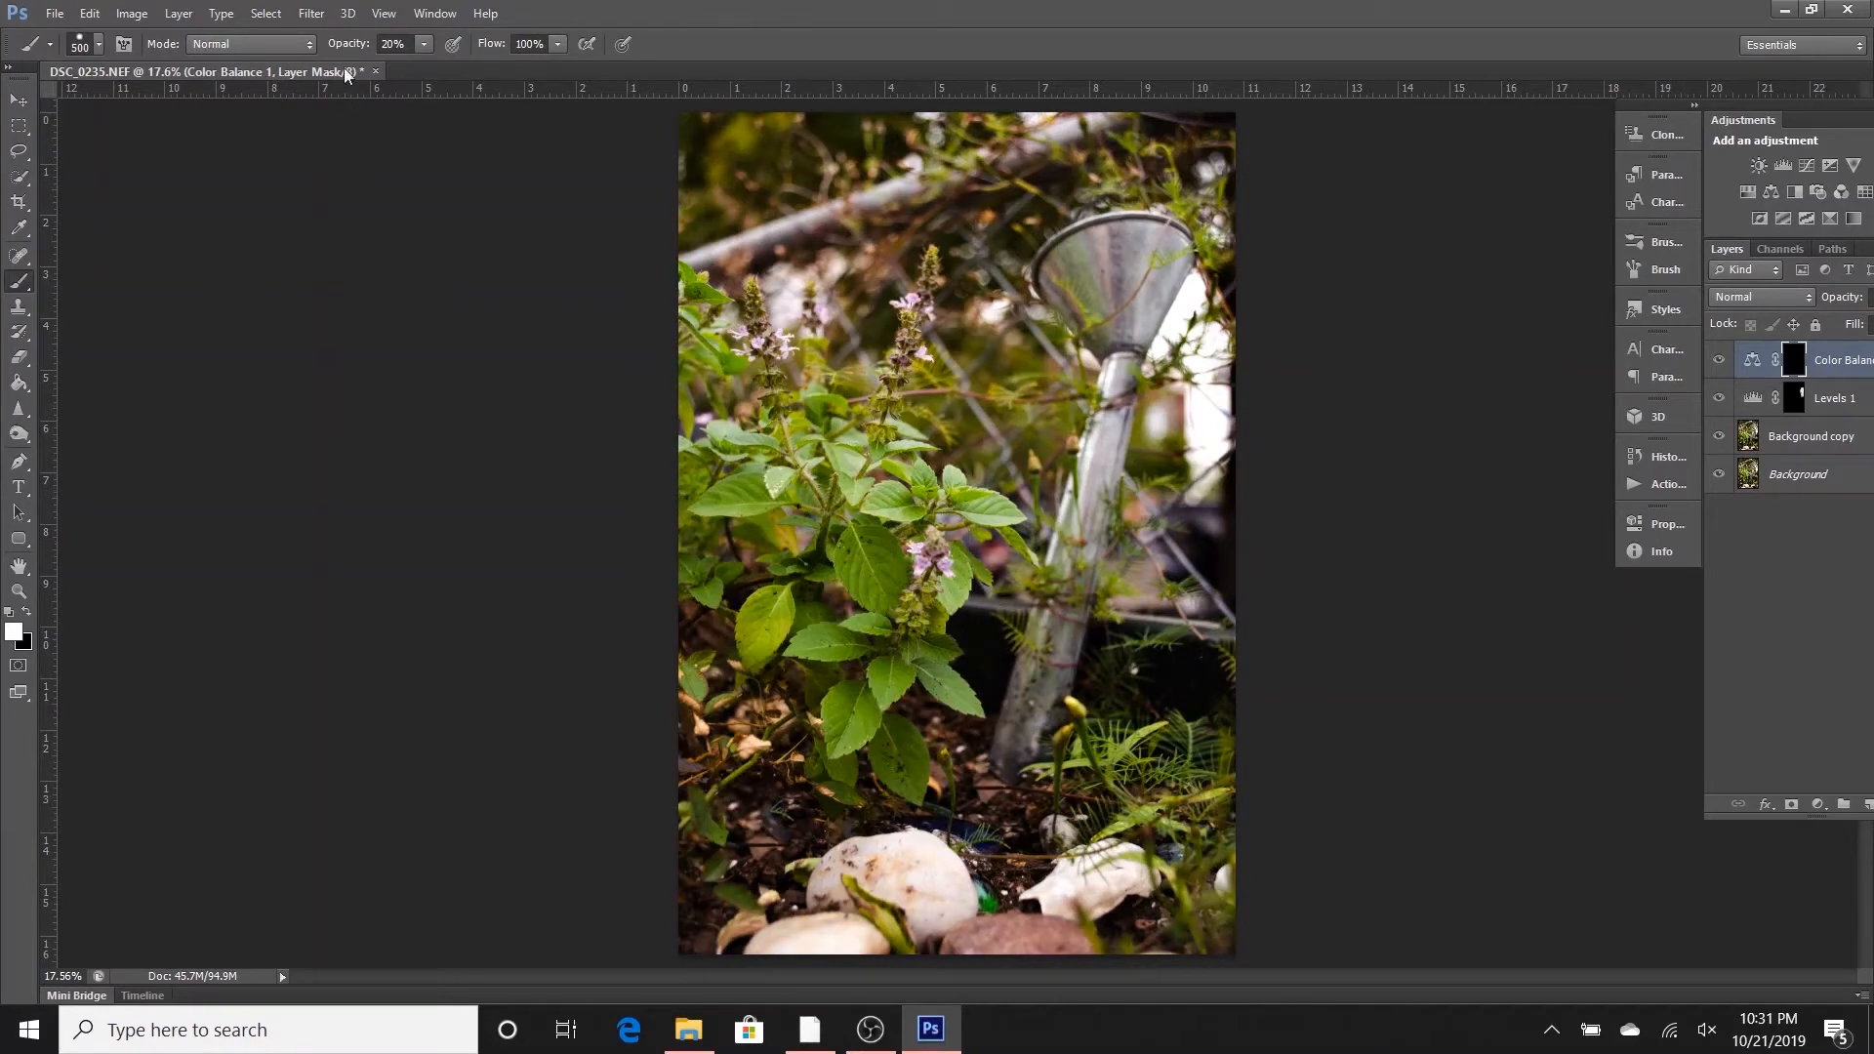
# - Paint the Color Balance mask white over the plant's purple flowers with a size 250 brush at 10% opacity
pyautogui.press('Return')
pyautogui.write('10')
pyautogui.press('Return')
pyautogui.click(933, 560)
pyautogui.press('[')
pyautogui.press('[')
pyautogui.press('[')
pyautogui.moveTo(933, 560); pyautogui.dragTo(921, 572)
pyautogui.moveTo(896, 296)
pyautogui.mouseDown()
pyautogui.moveTo(922, 358)
pyautogui.moveTo(928, 290)
pyautogui.moveTo(892, 383)
pyautogui.moveTo(915, 281)
pyautogui.moveTo(752, 306)
pyautogui.moveTo(781, 371)
pyautogui.moveTo(738, 338)
pyautogui.moveTo(805, 330)
pyautogui.mouseUp()
# - Paint the Color Balance mask white over the metal funnel and its long stem
pyautogui.moveTo(1113, 206)
pyautogui.mouseDown()
pyautogui.moveTo(1115, 363)
pyautogui.moveTo(1102, 249)
pyautogui.moveTo(1128, 351)
pyautogui.moveTo(1099, 454)
pyautogui.mouseUp()
pyautogui.moveTo(1046, 667)
pyautogui.mouseDown()
pyautogui.moveTo(1110, 474)
pyautogui.moveTo(1016, 758)
pyautogui.mouseUp()
pyautogui.moveTo(1088, 267)
pyautogui.mouseDown()
pyautogui.moveTo(1119, 294)
pyautogui.moveTo(1089, 405)
pyautogui.mouseUp()
# - Add a Brightness/Contrast adjustment layer with brightness 22 and invert its mask to black
pyautogui.click(1759, 164)
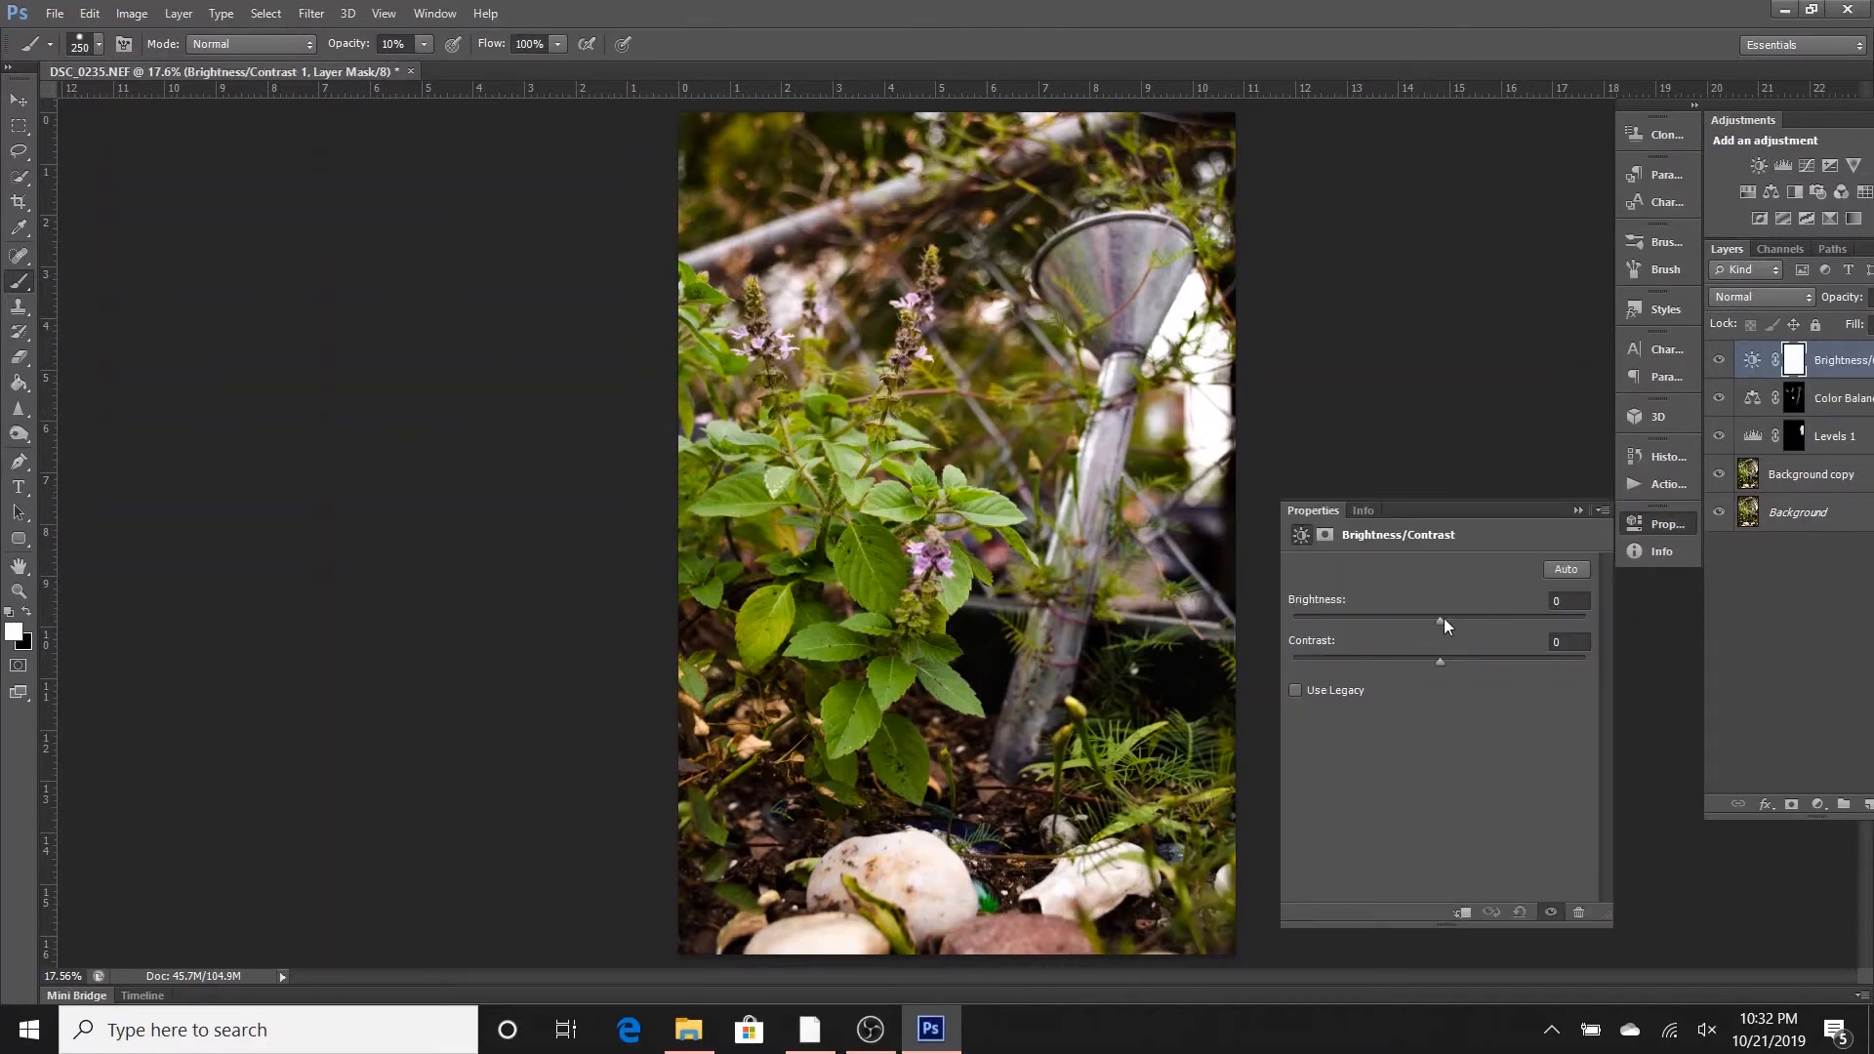
pyautogui.moveTo(1443, 619); pyautogui.dragTo(1460, 618)
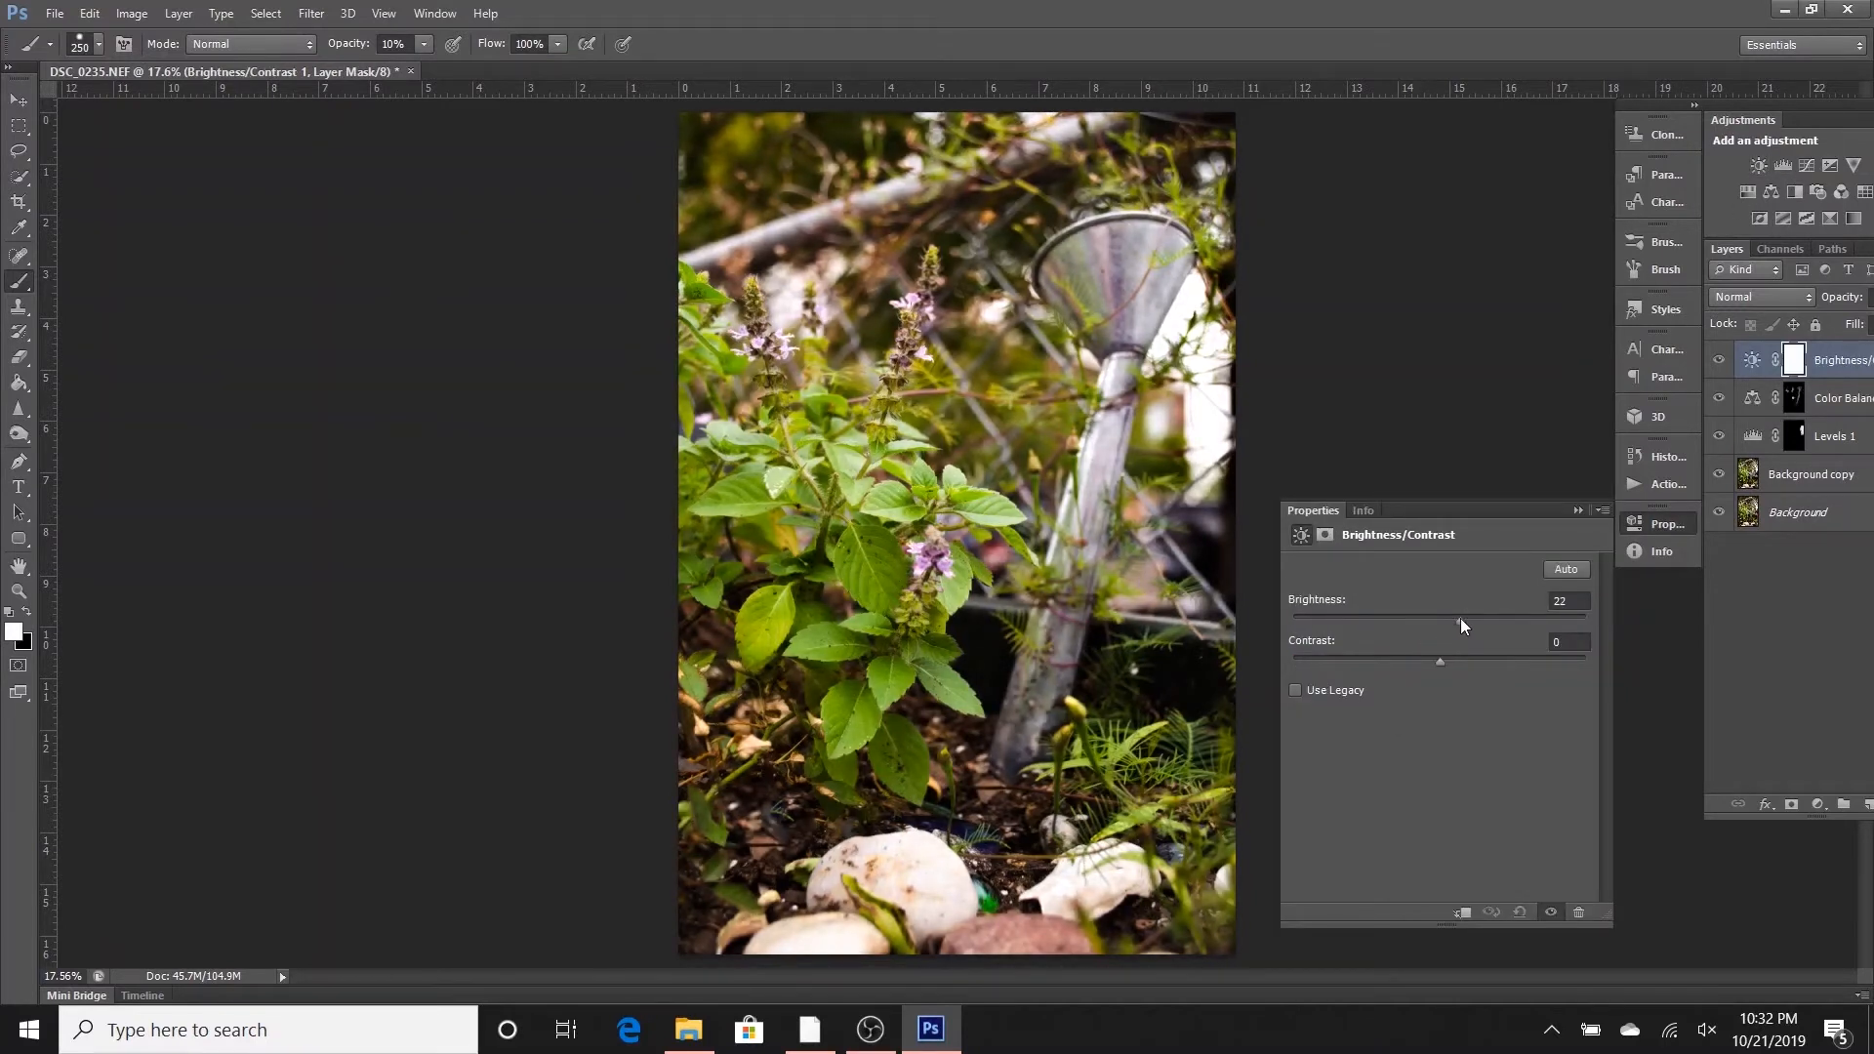
pyautogui.click(1578, 509)
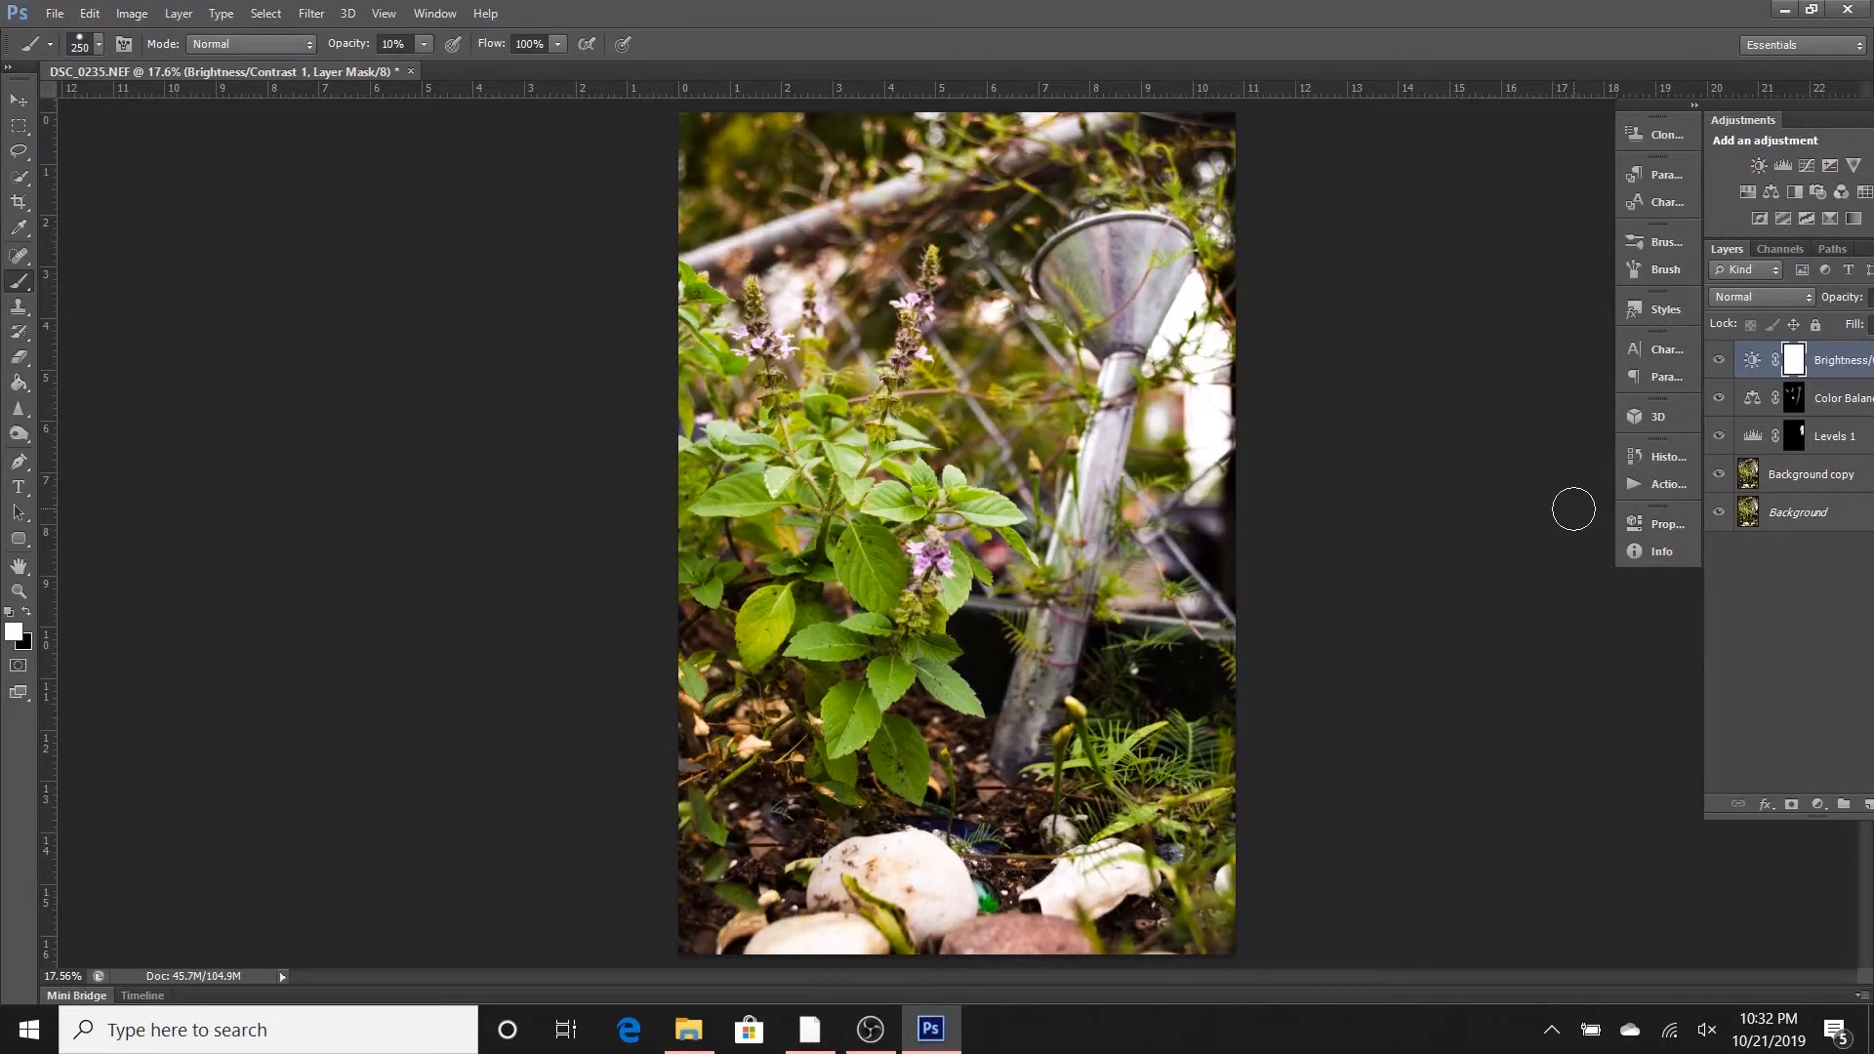
pyautogui.hotkey('ctrl', 'i')
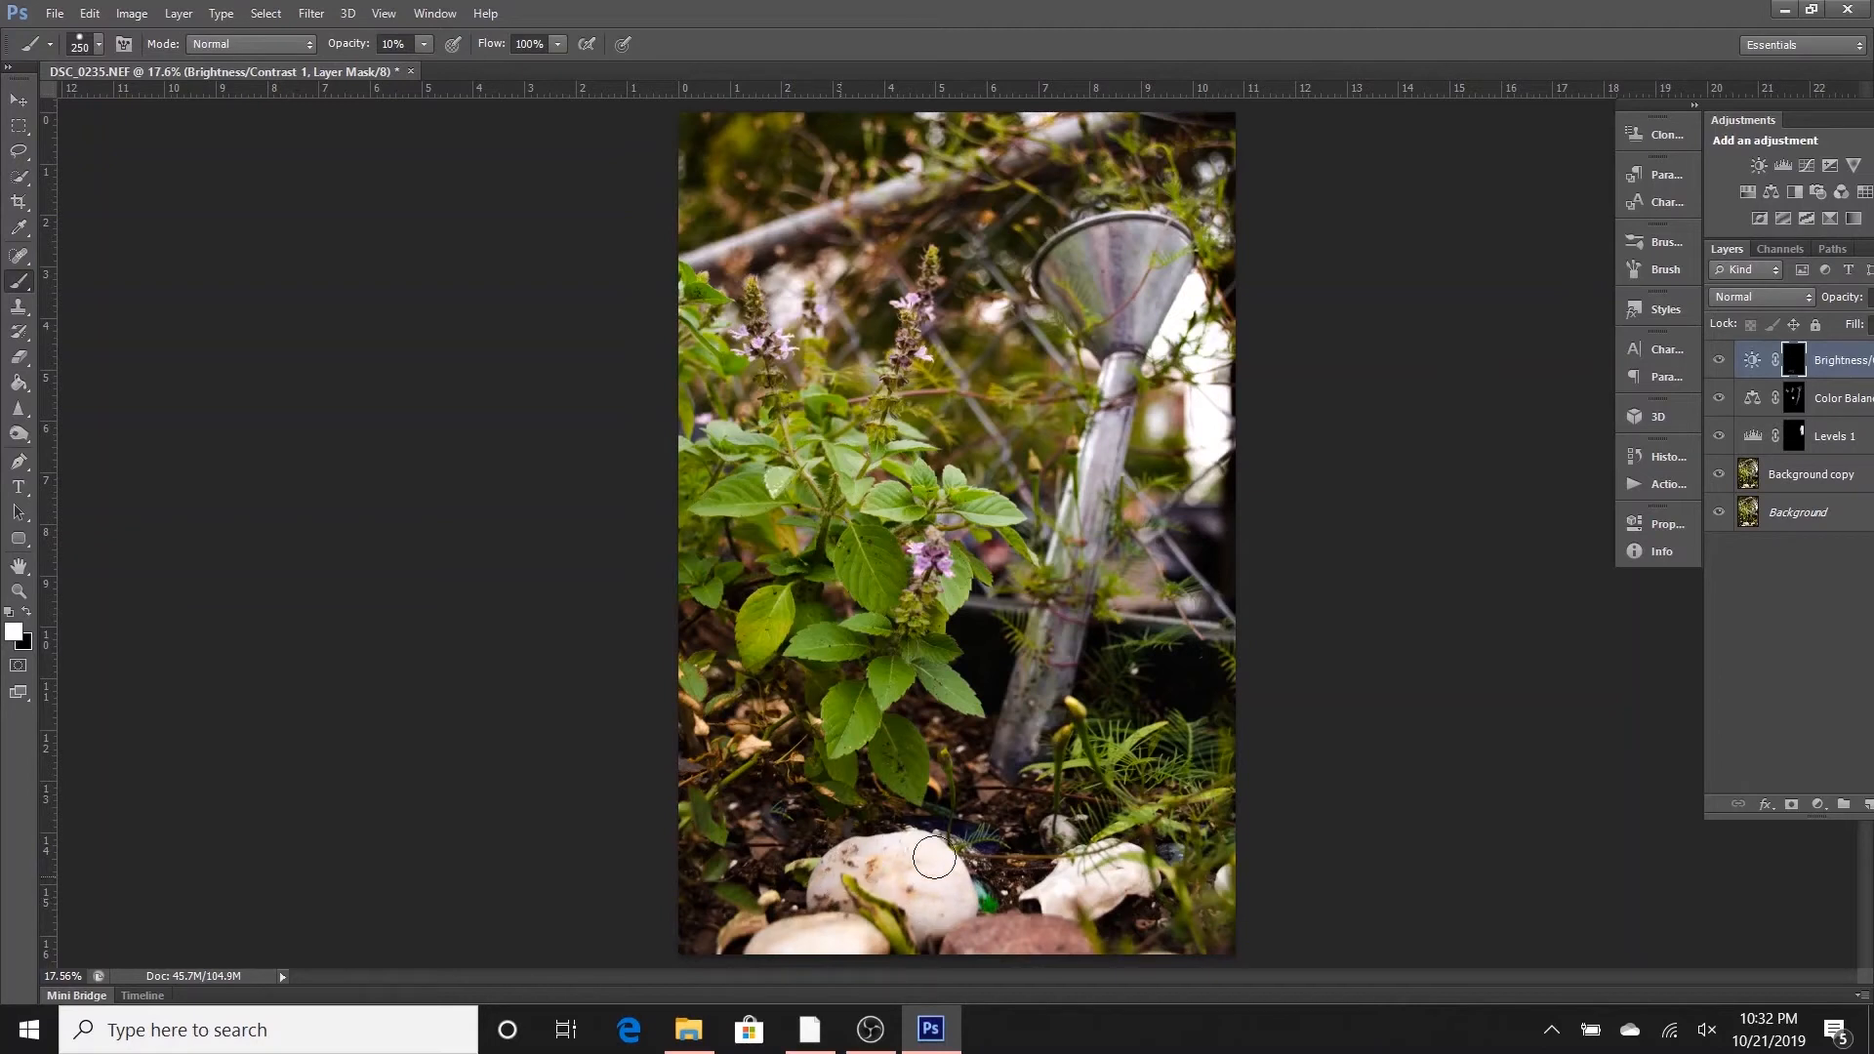
# - Paint the Brightness/Contrast mask white over the pale foreground stones and the purple flowers at 10% opacity
pyautogui.moveTo(808, 942)
pyautogui.mouseDown()
pyautogui.moveTo(847, 934)
pyautogui.moveTo(785, 938)
pyautogui.mouseUp()
pyautogui.moveTo(759, 346); pyautogui.dragTo(749, 310)
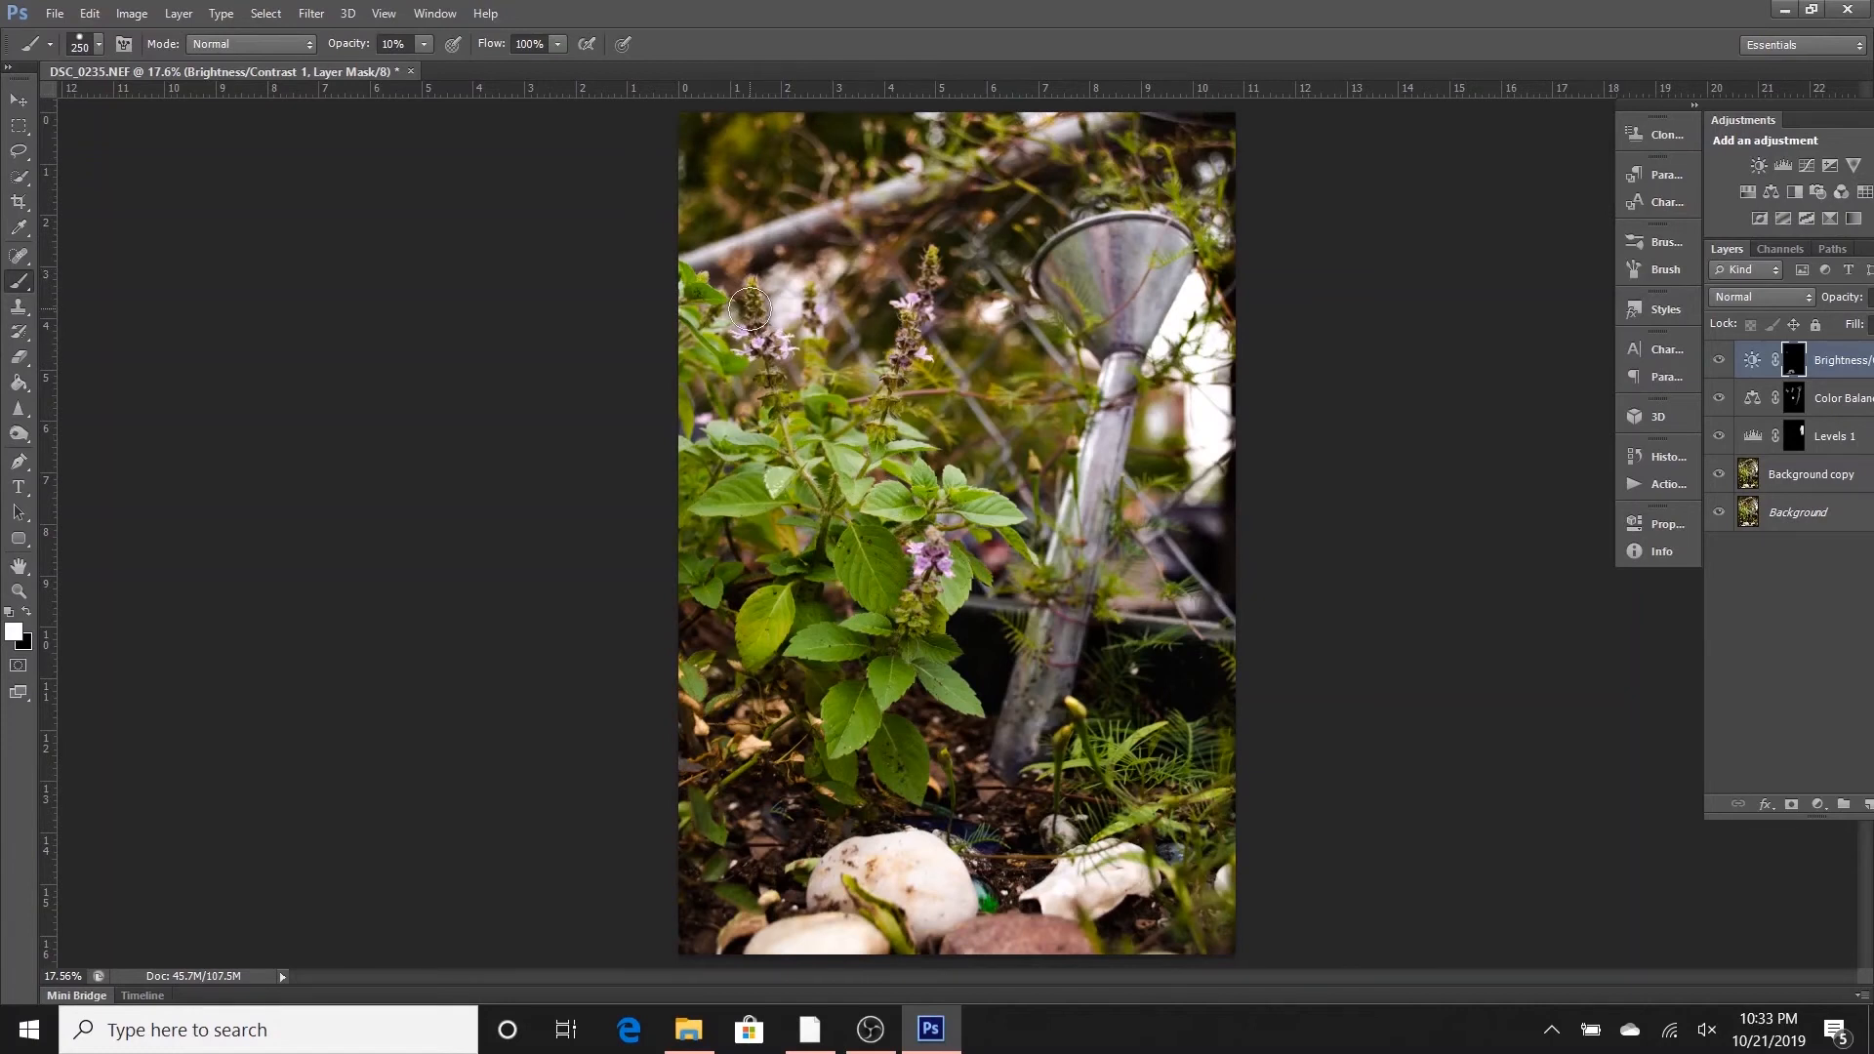